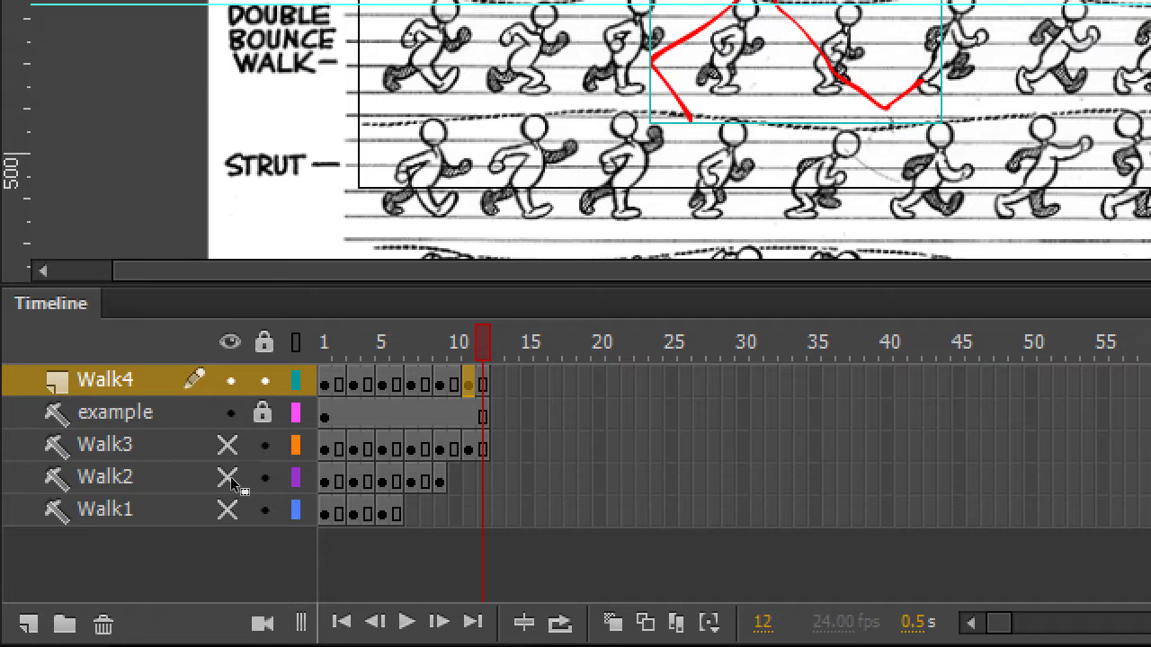
Step: Extend the Walk4 layer to frame 16, adding keyframes at frames 13 and 15
key("F5")
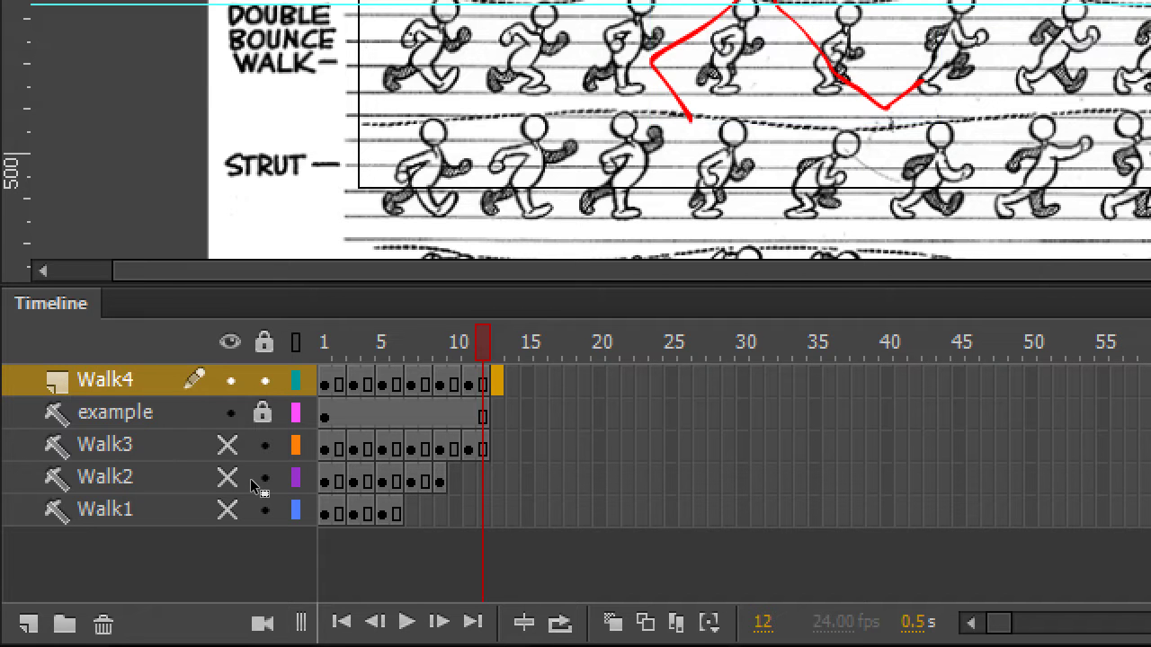
key("F6")
key("F6")
key("F6")
key("F5")
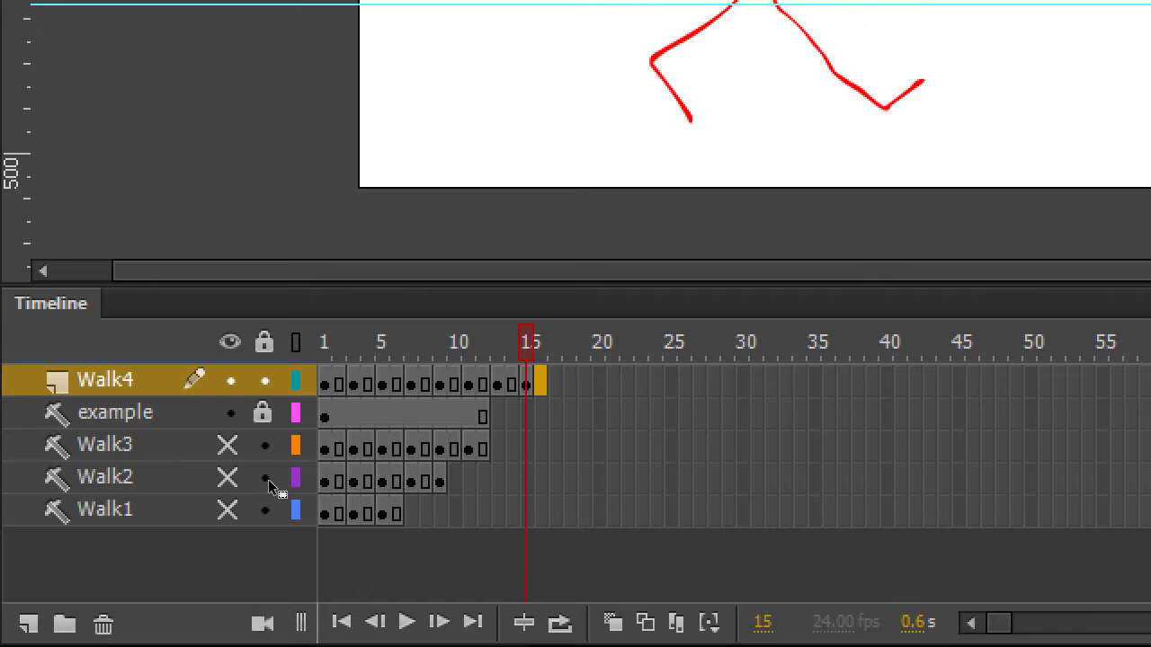
key("F6")
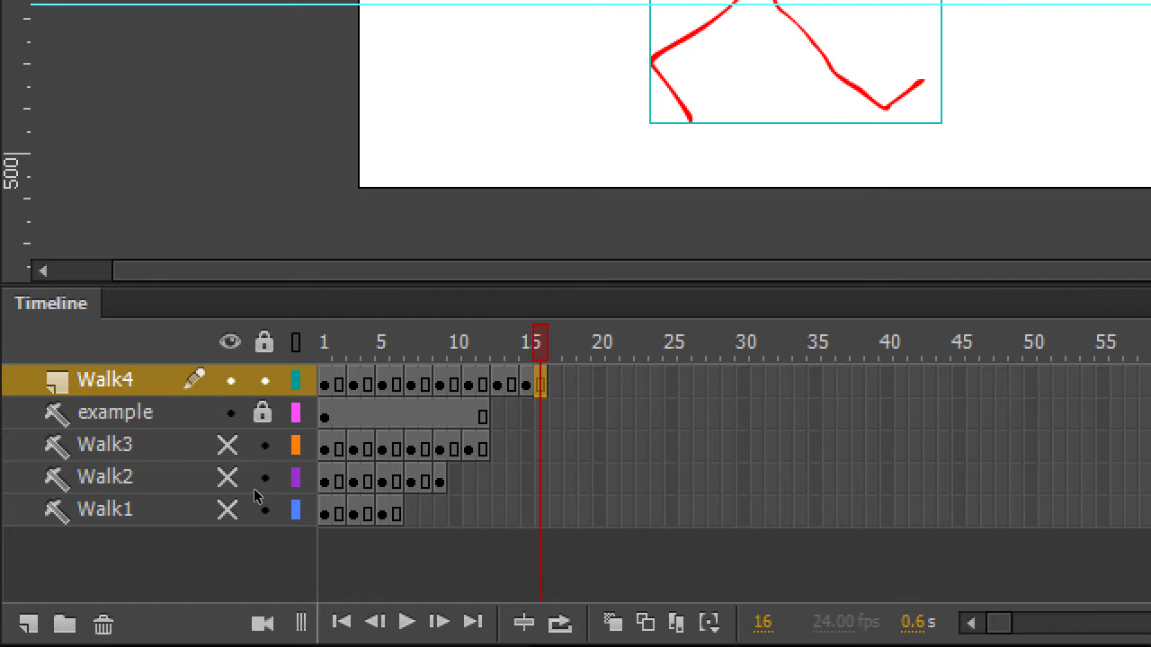
Step: Select frames 13 to 16 on the Walk4 layer
key("comma")
key("comma")
key("comma")
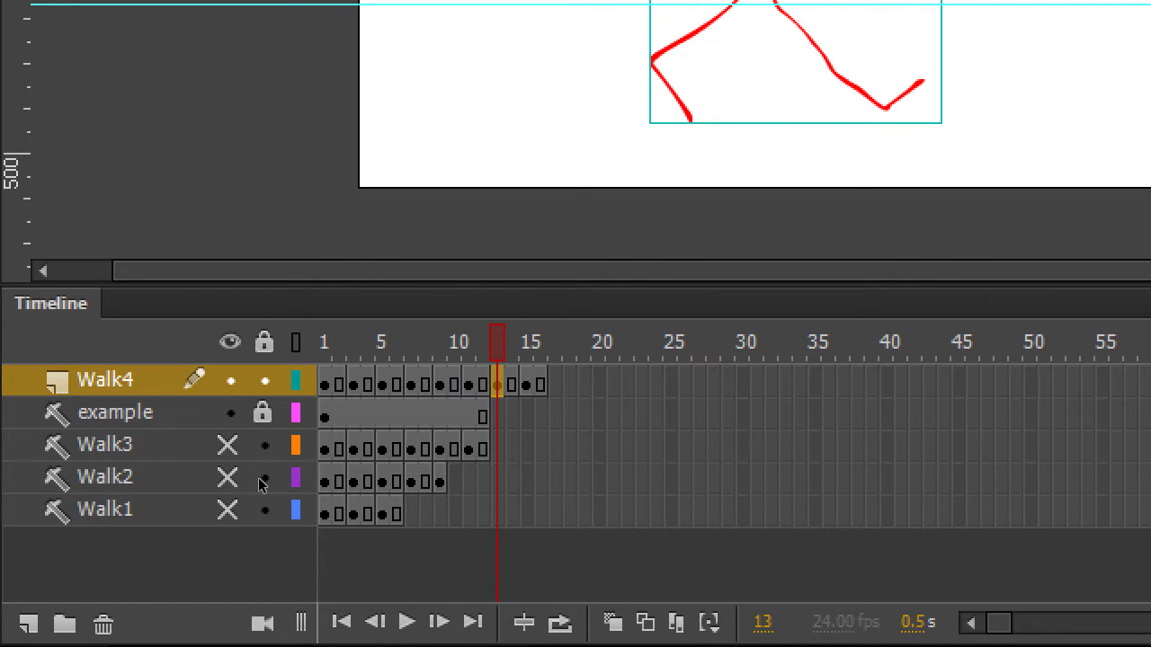
key("period")
key("period")
key("comma")
key("comma")
key("period")
key("period")
key("period")
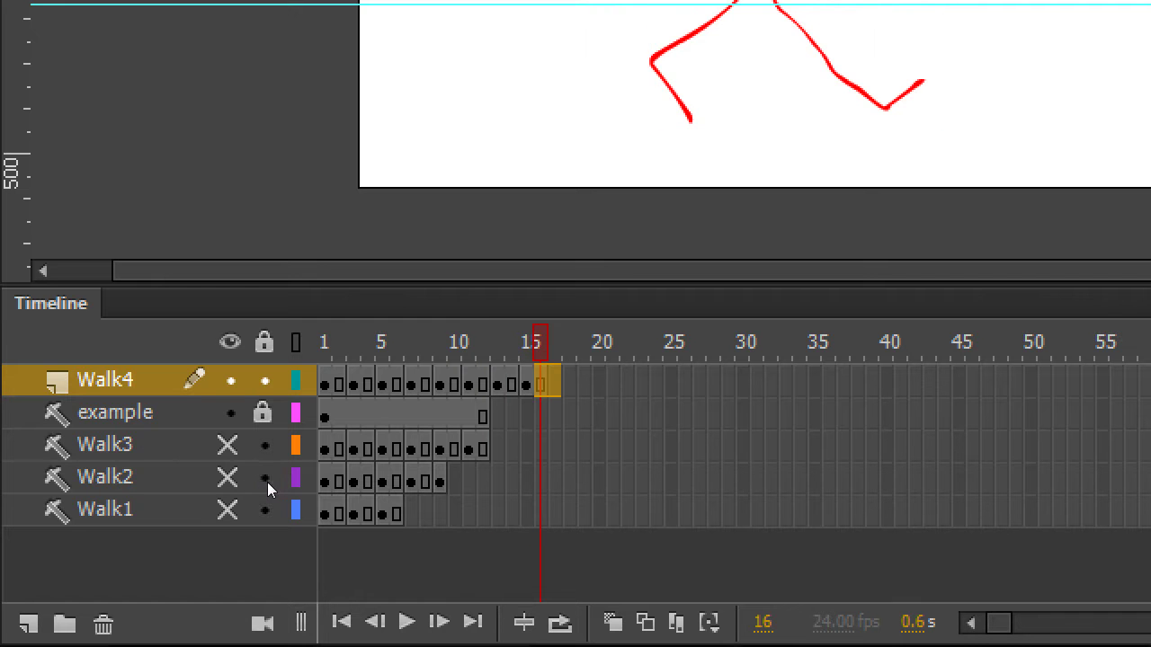
key("comma")
key("comma")
key("comma")
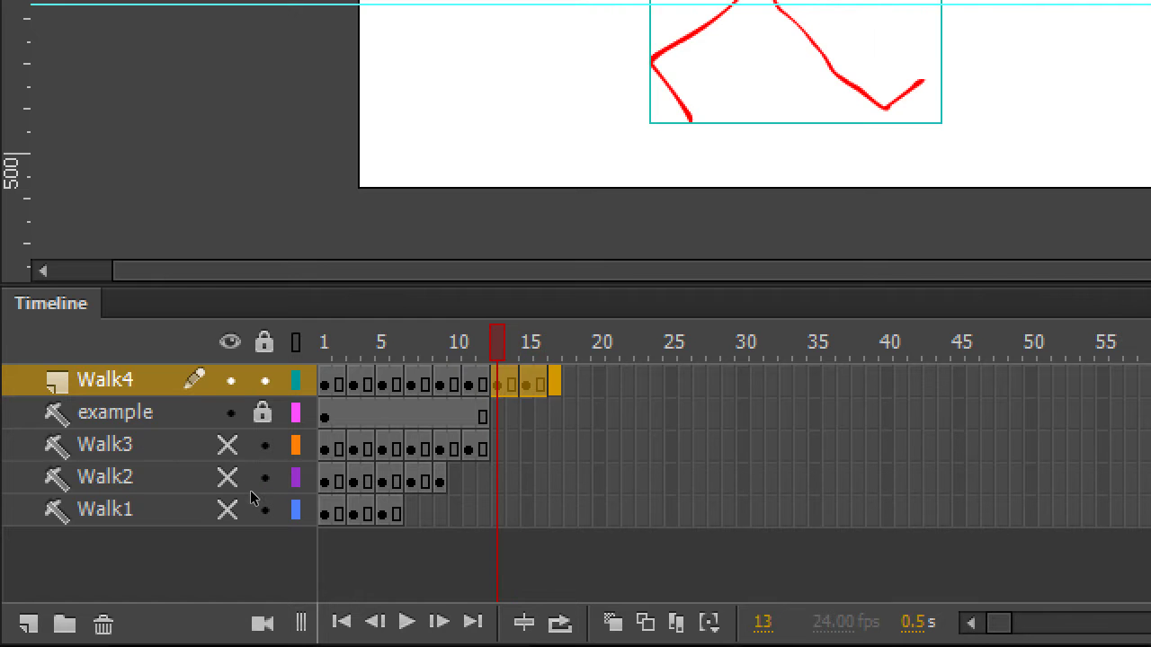
key("shift+F10")
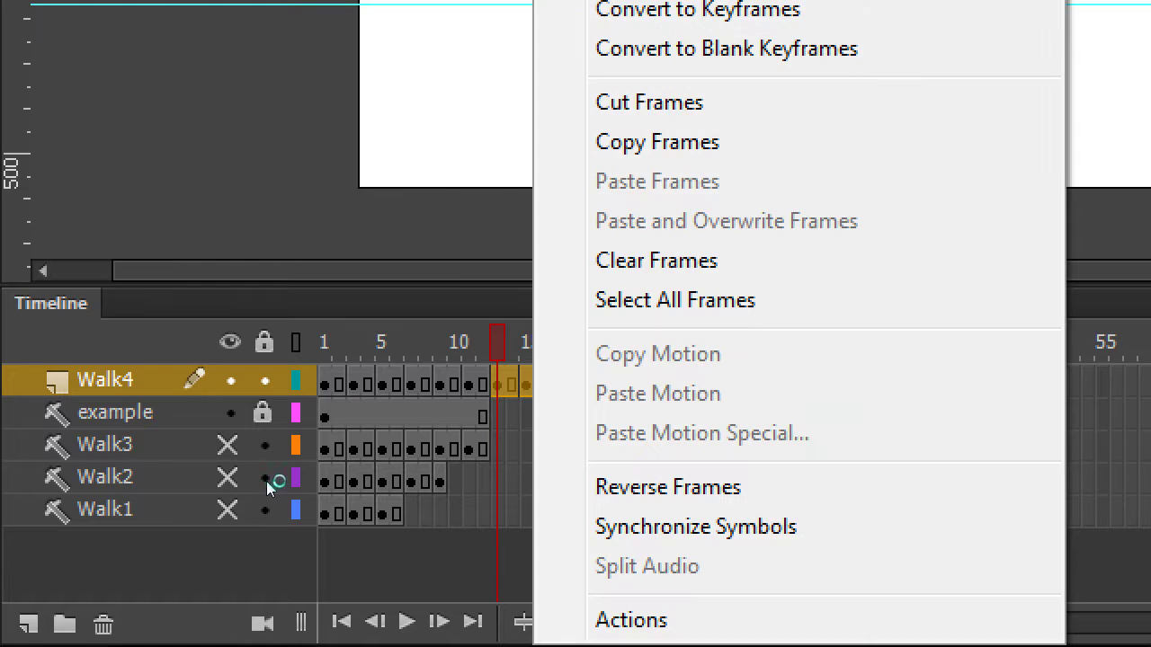
key("Down")
key("Up")
key("Up")
key("Up")
key("Up")
key("Up")
key("Up")
key("Up")
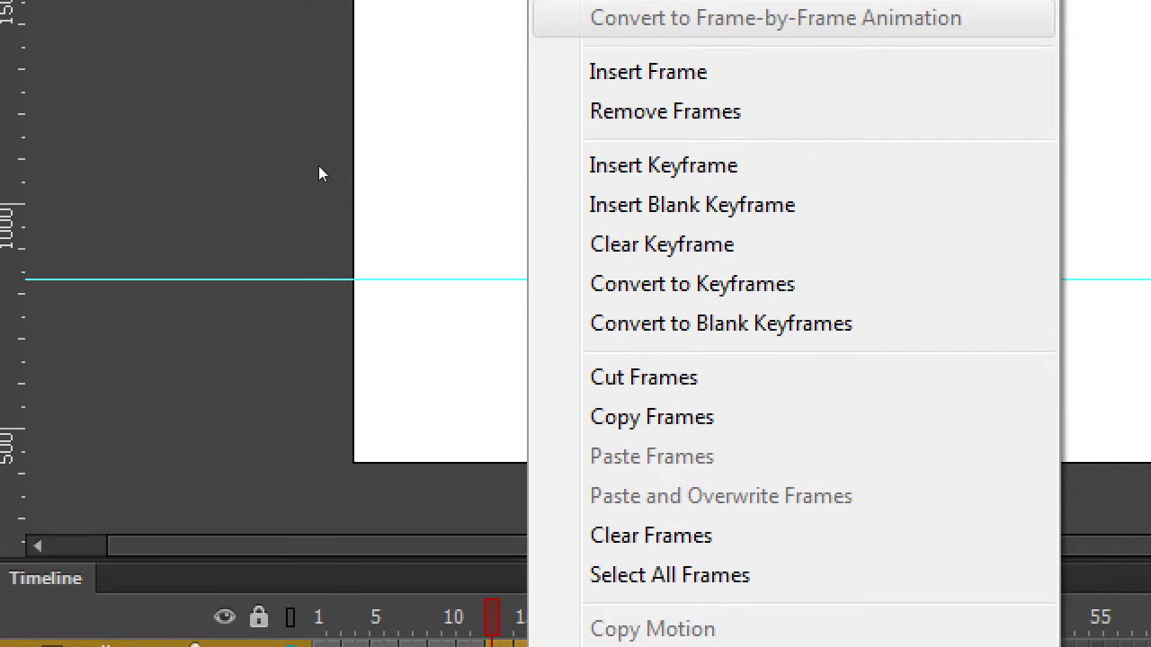
key("Down")
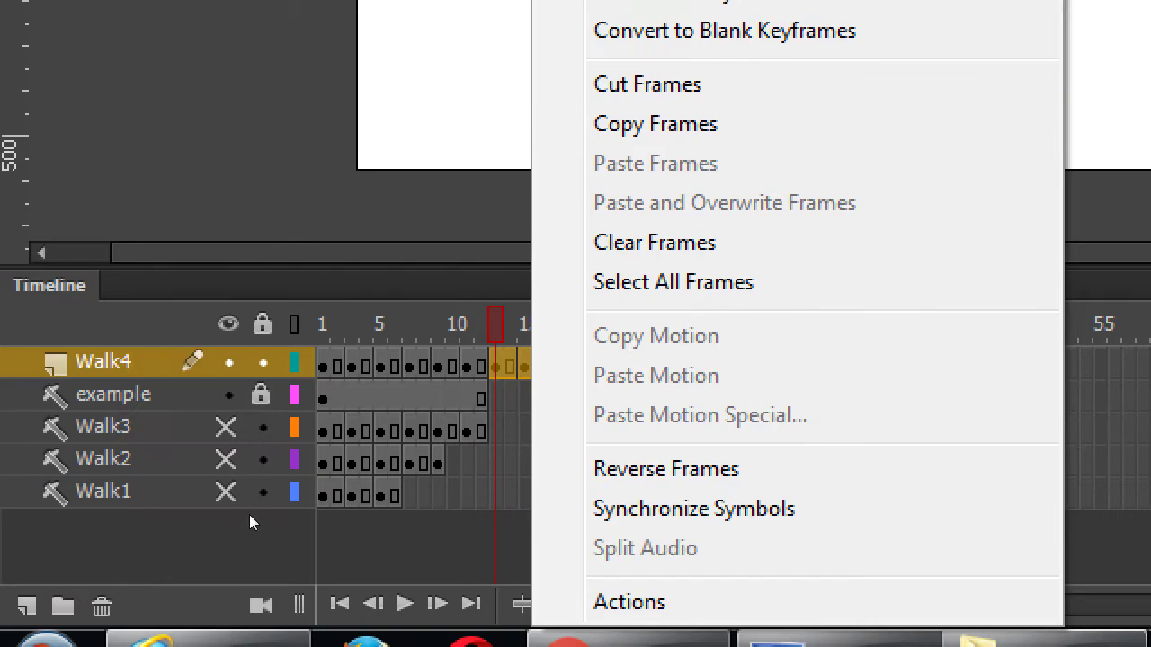
left_click(249, 514)
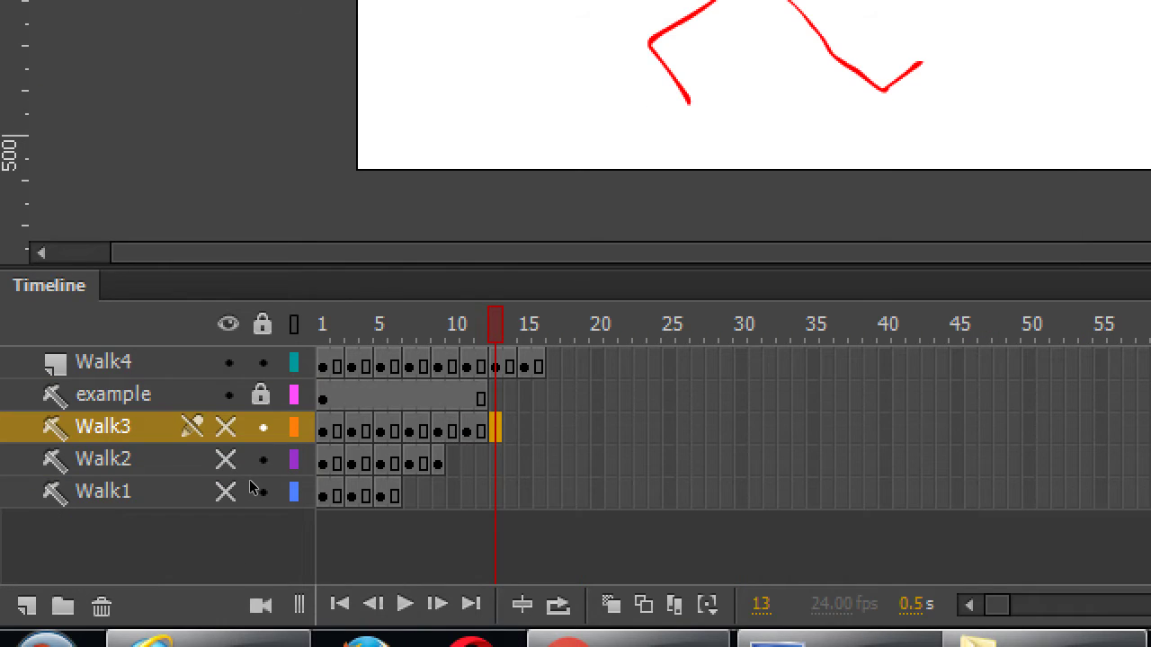
key("ctrl+z")
key("ctrl+z")
key("ctrl+z")
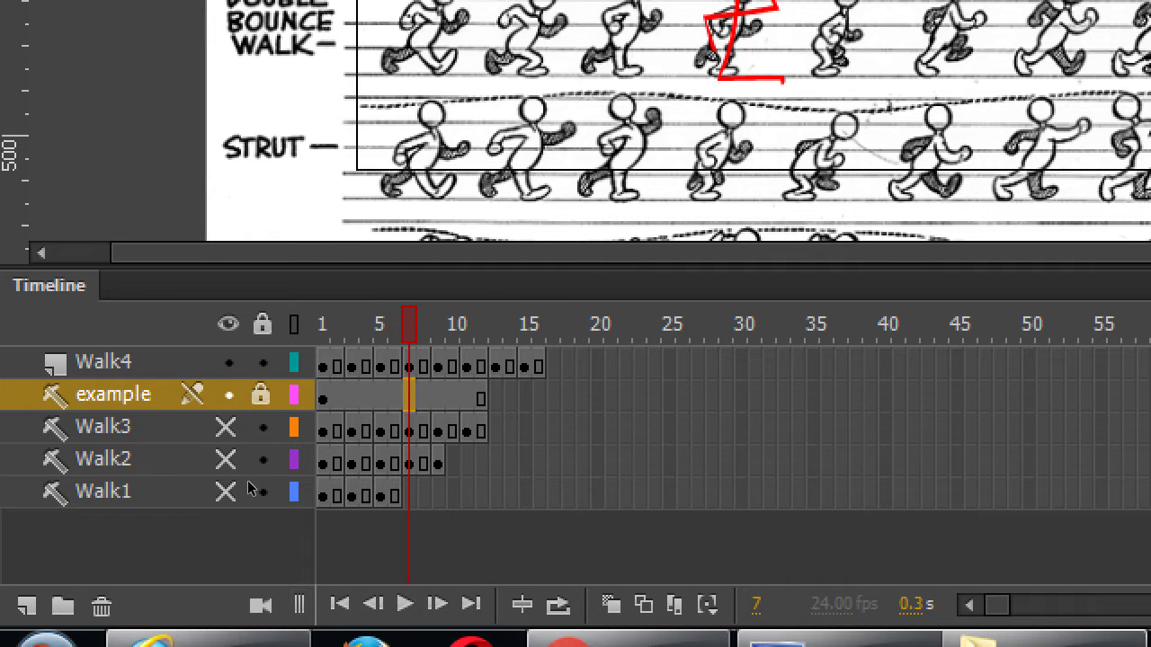
key("ctrl+y")
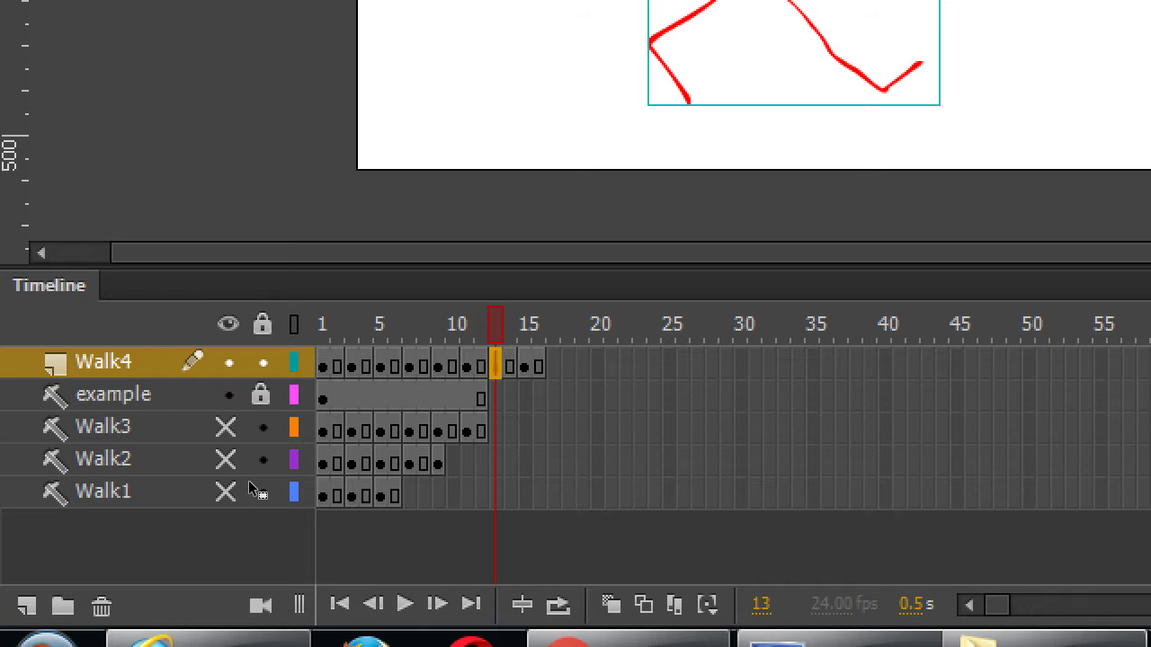
key("F6")
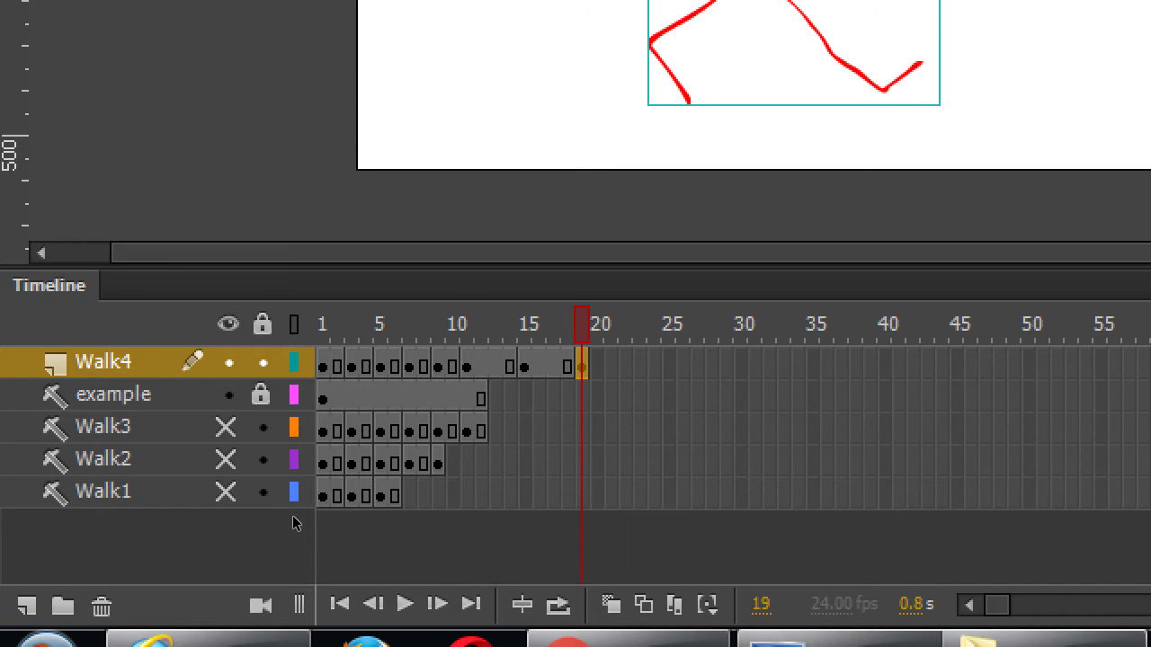
key("ctrl+z")
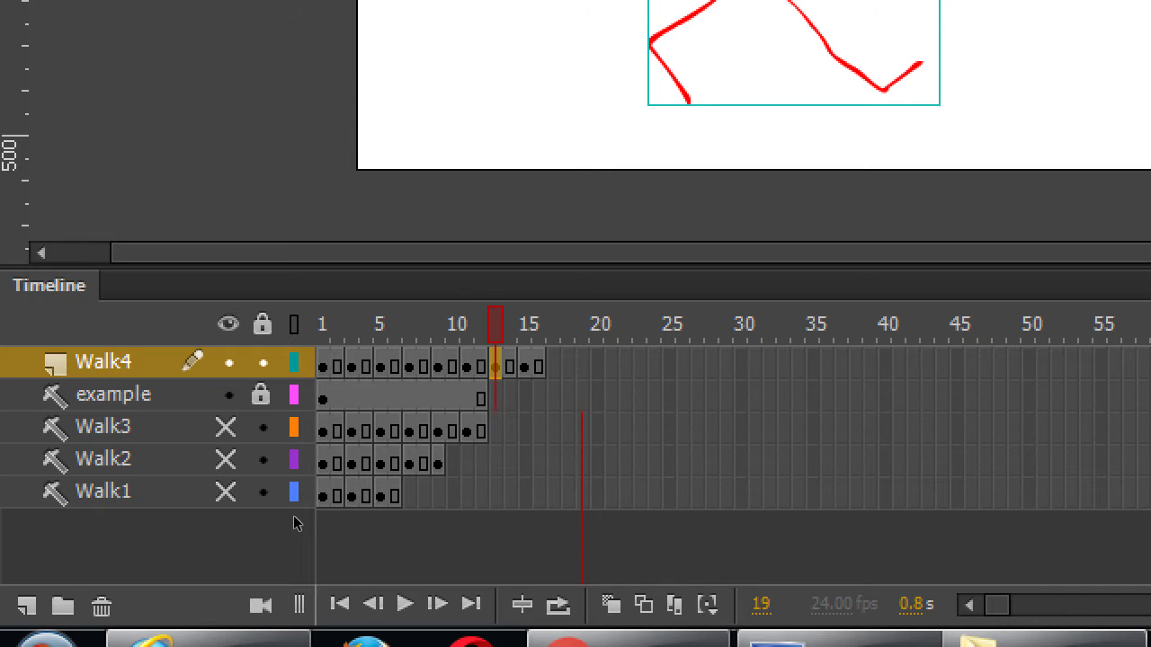
Step: Select the extra frames 13 to 16 on the Walk4 layer and remove them from the timeline
key("ctrl+z")
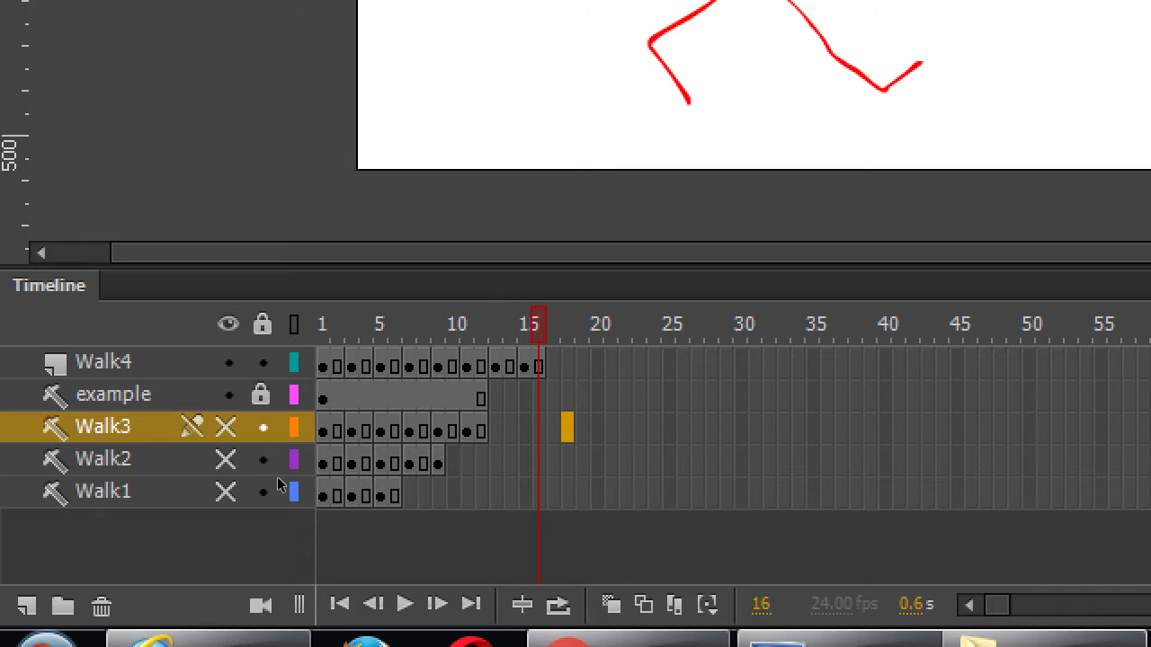
key("ctrl+z")
key("ctrl+z")
key("ctrl+z")
key("ctrl+z")
key("ctrl+z")
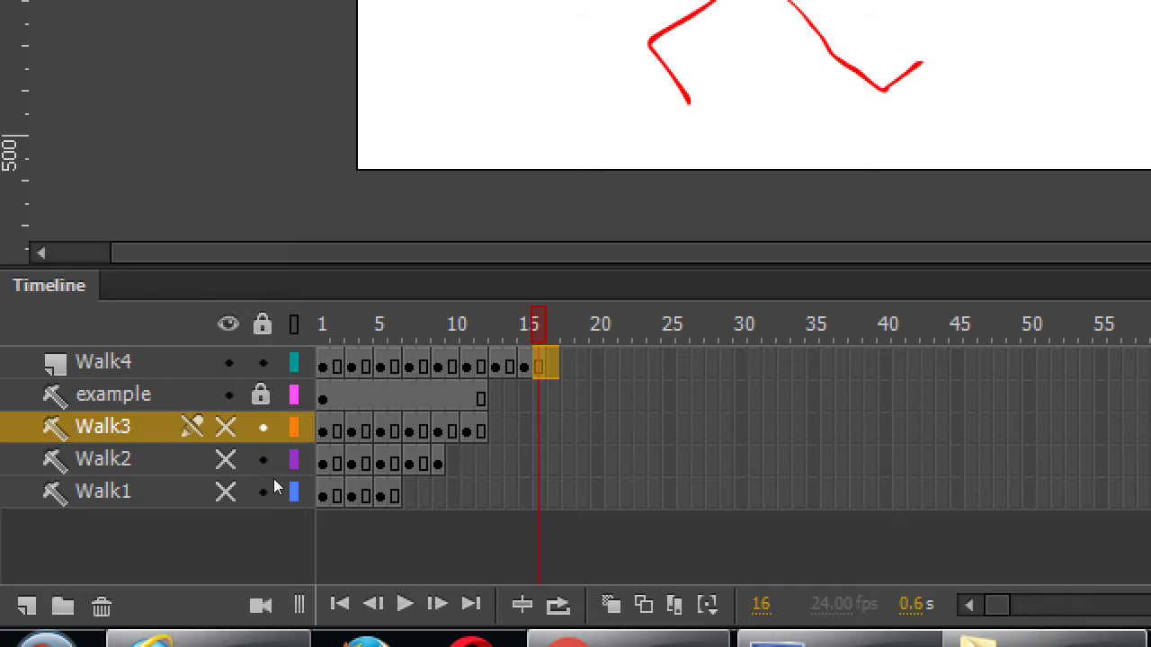
key("ctrl+z")
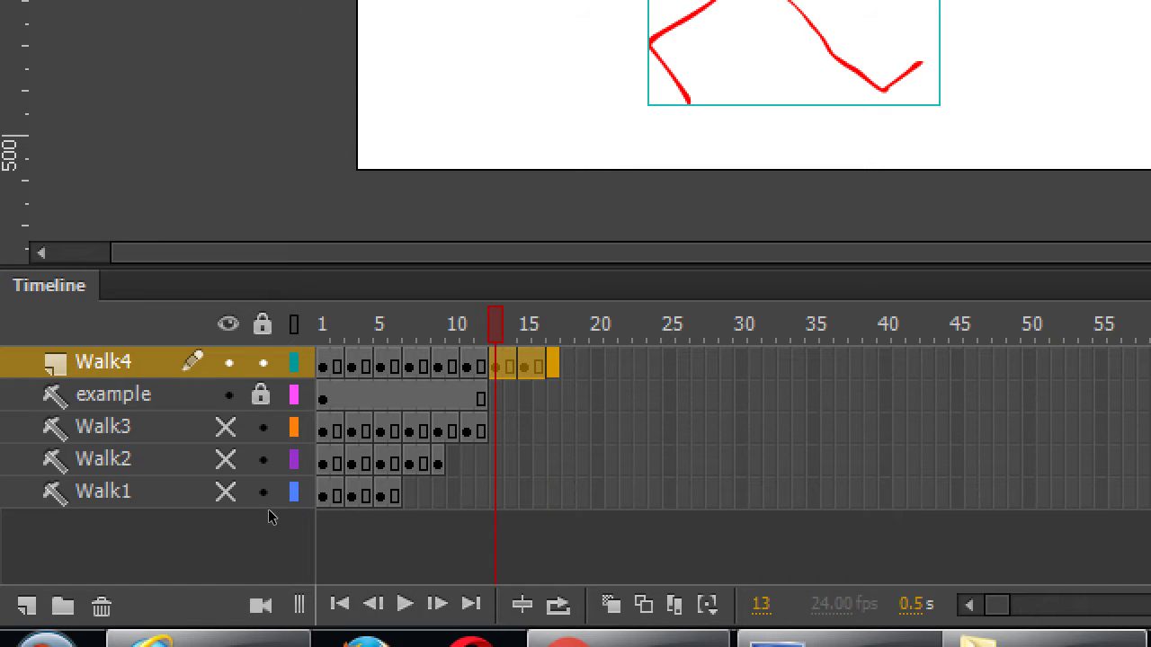
key("Menu")
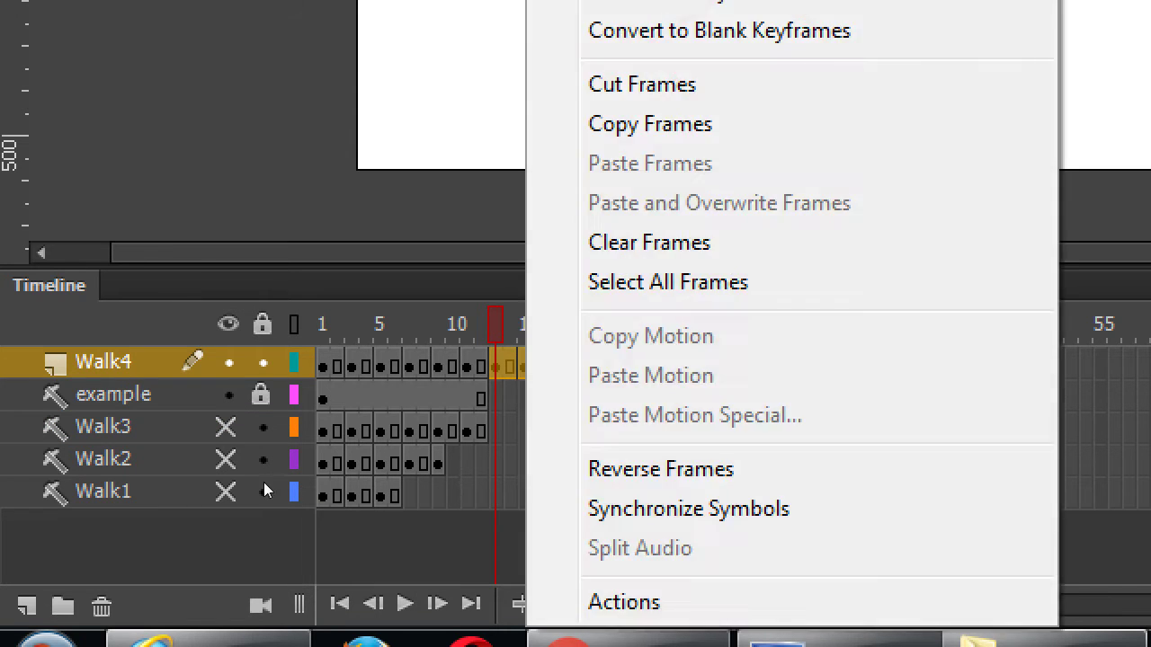
key("Down")
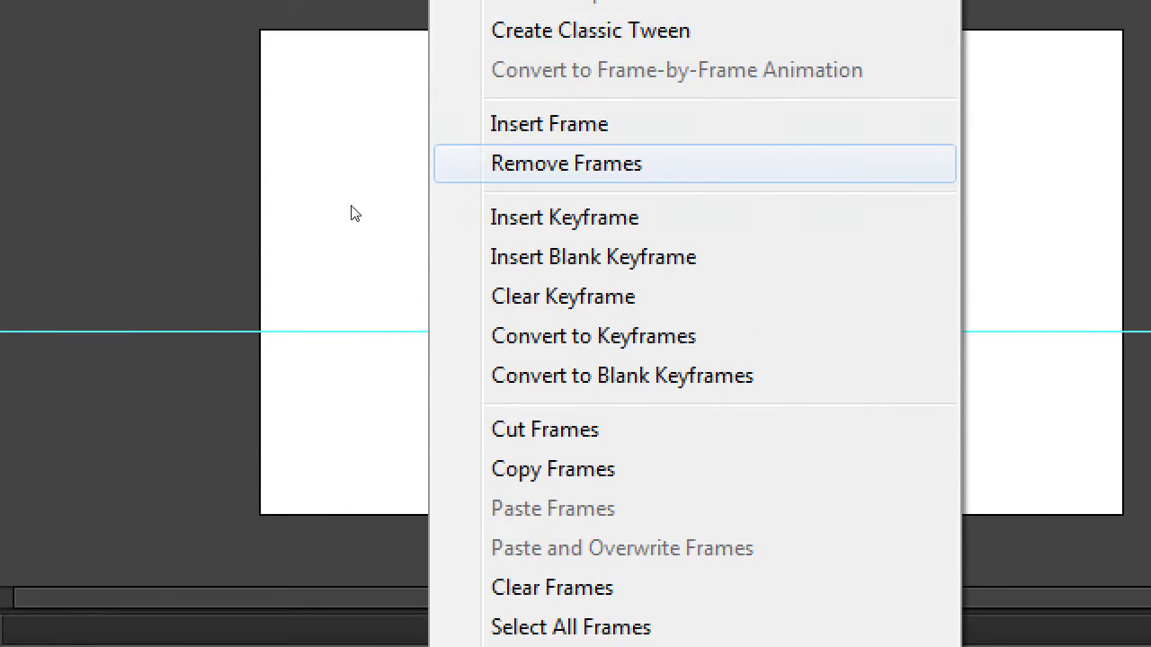
key("Return")
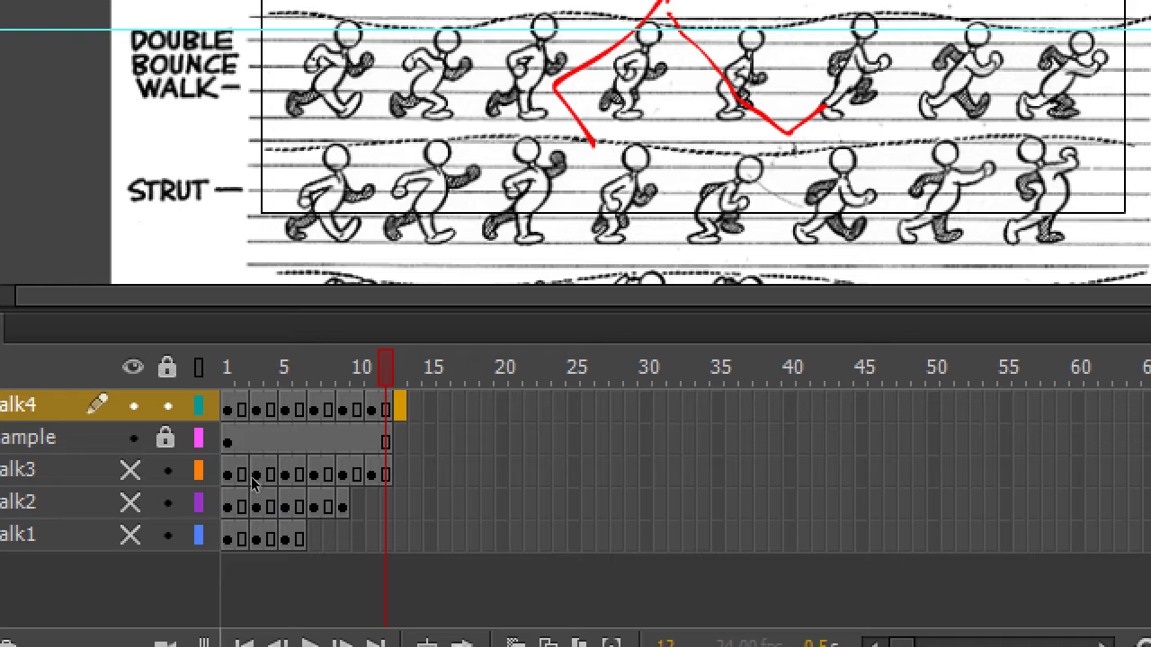
Step: Hide the example layer and compare the Walk4 drawings at frames 1 and 11
key("comma")
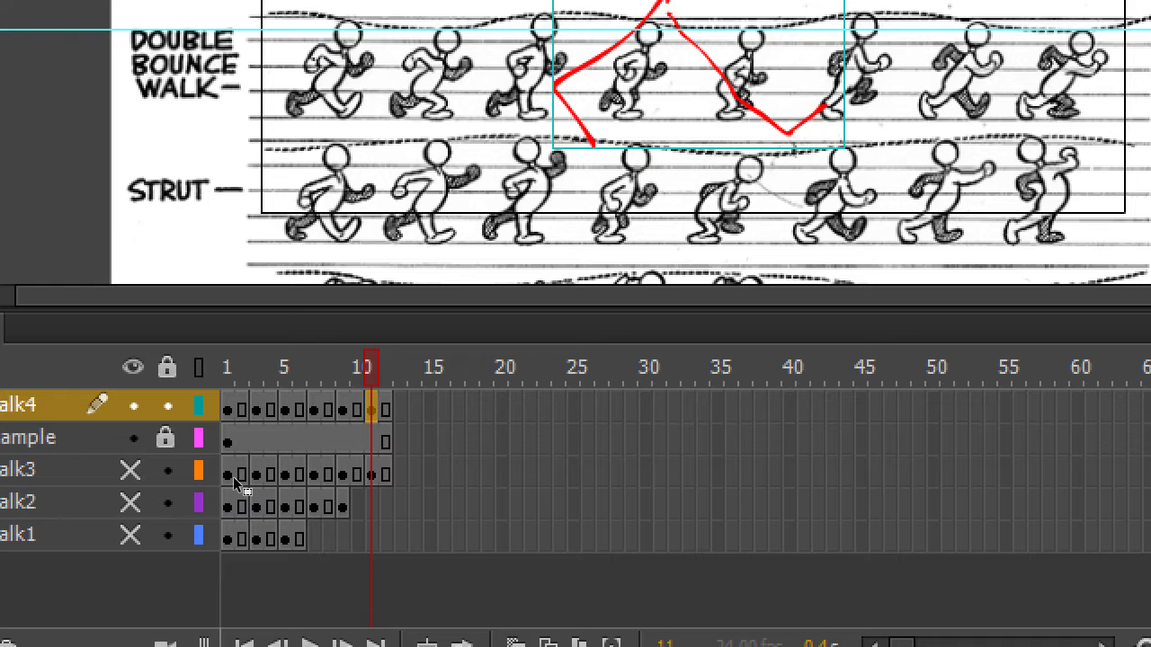
key("shift+comma")
key("shift+period")
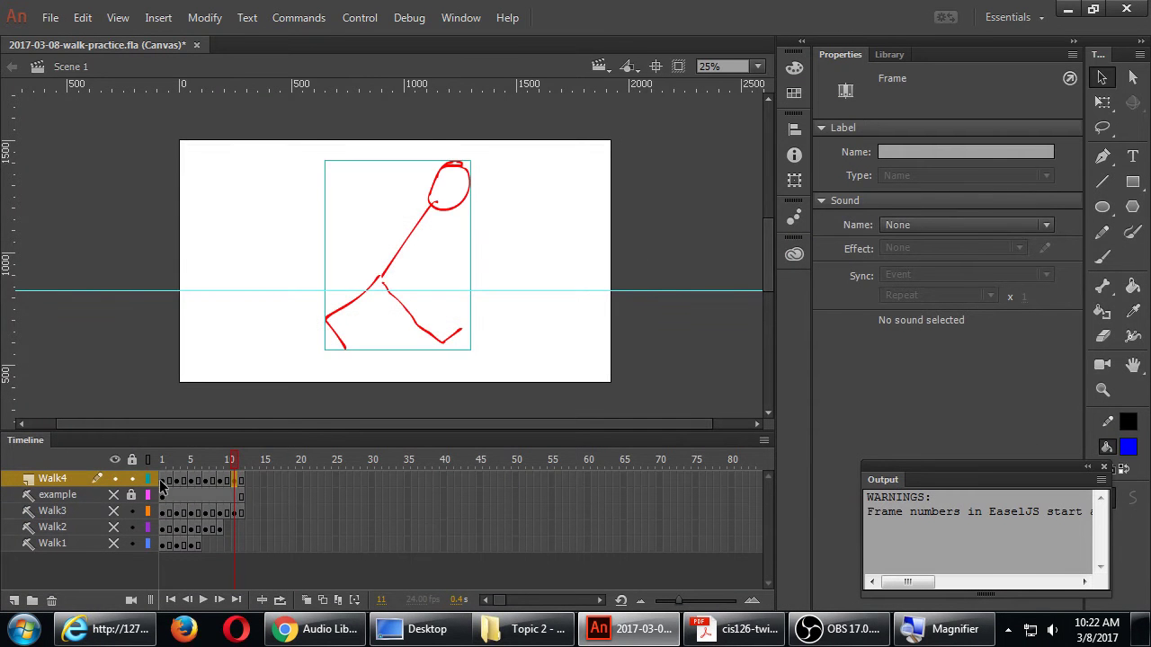
key("shift+comma")
left_click(235, 481)
left_click(164, 482)
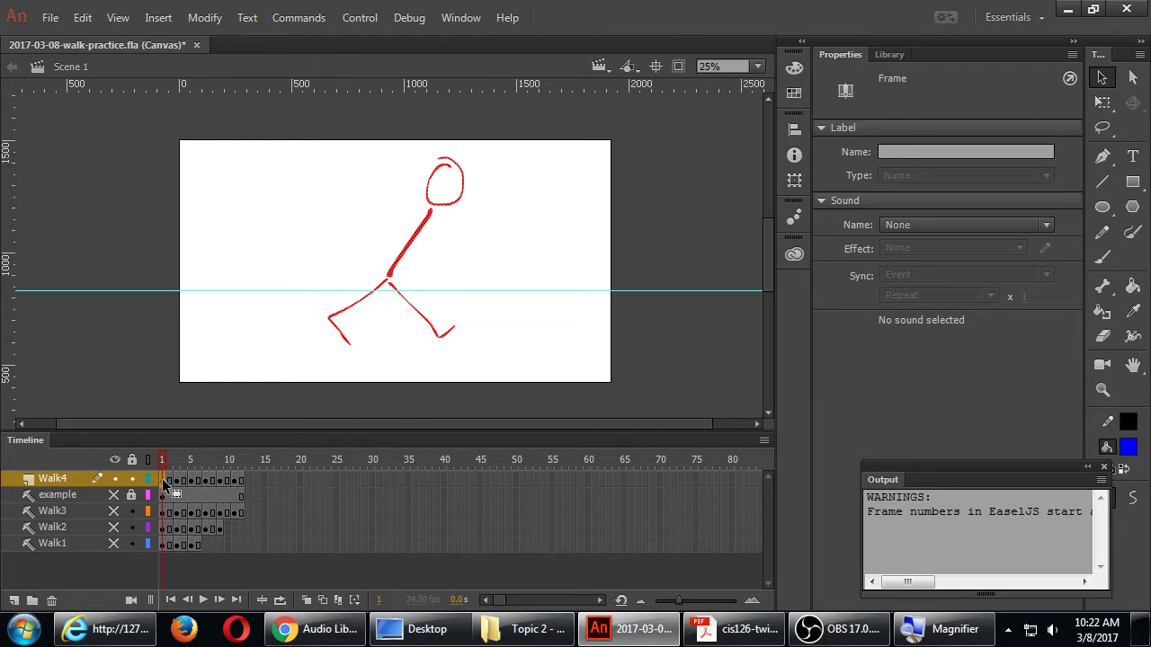
left_click(236, 481)
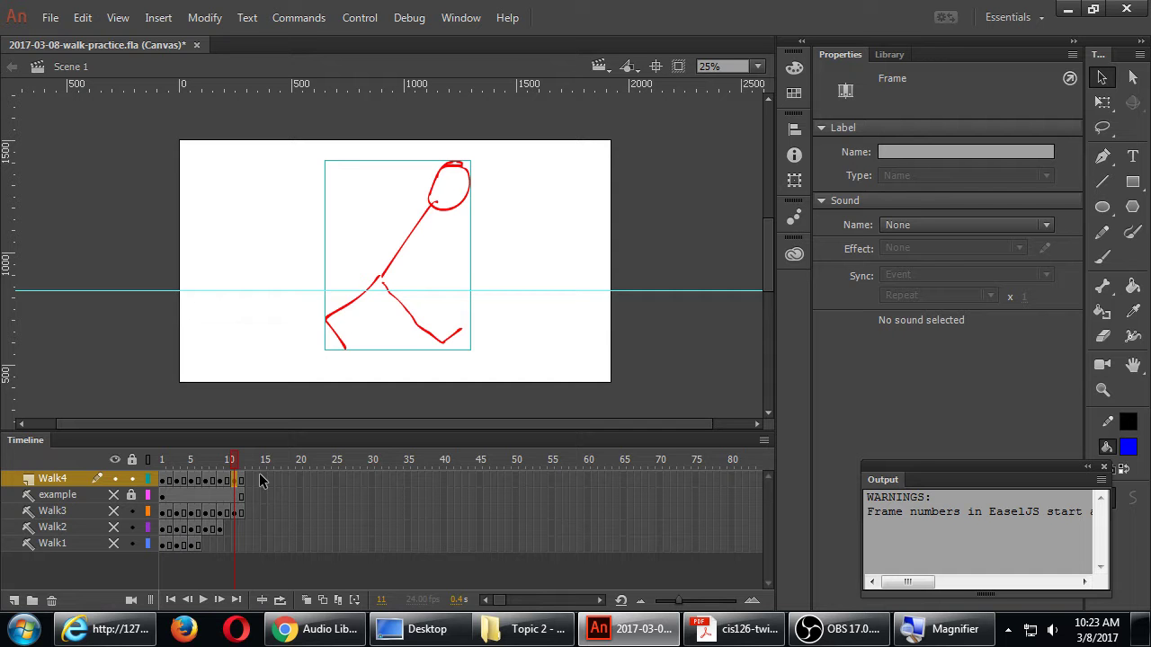
Step: Test the walk animation in the browser and close all of its tabs
key("ctrl+Return")
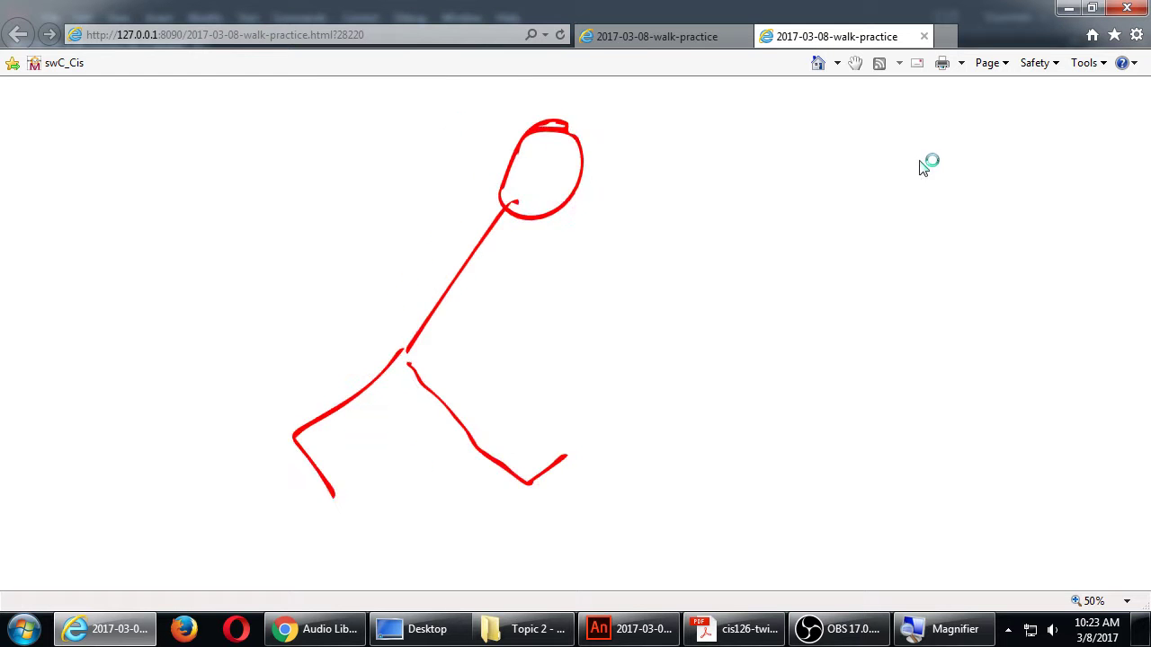
left_click(1127, 8)
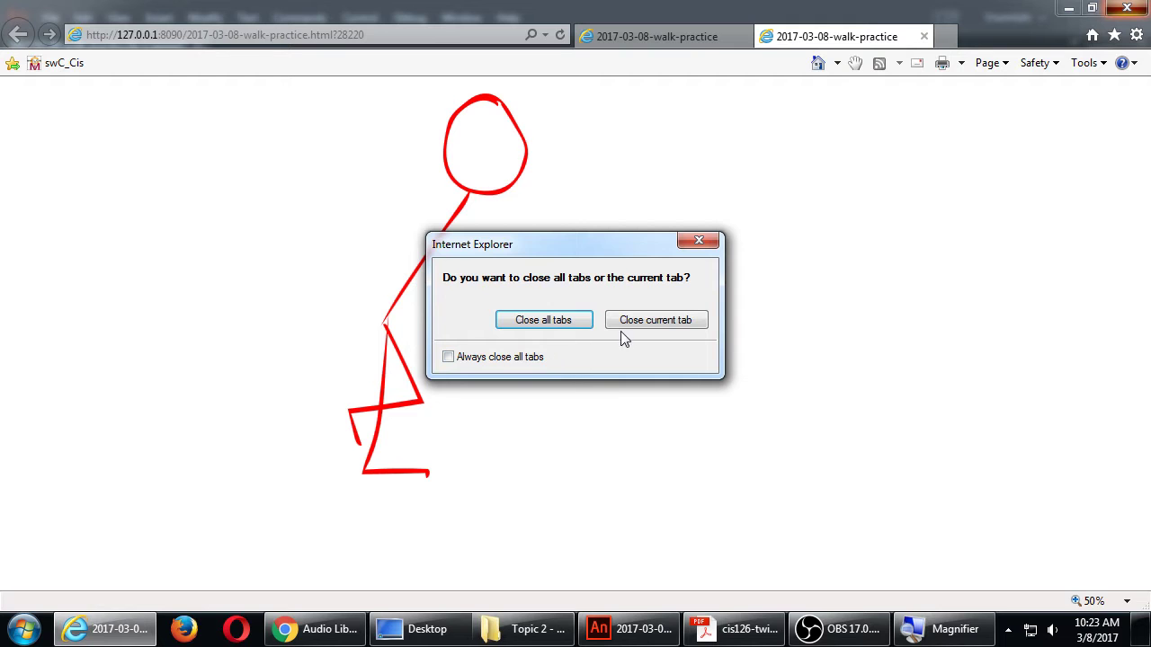
left_click(583, 323)
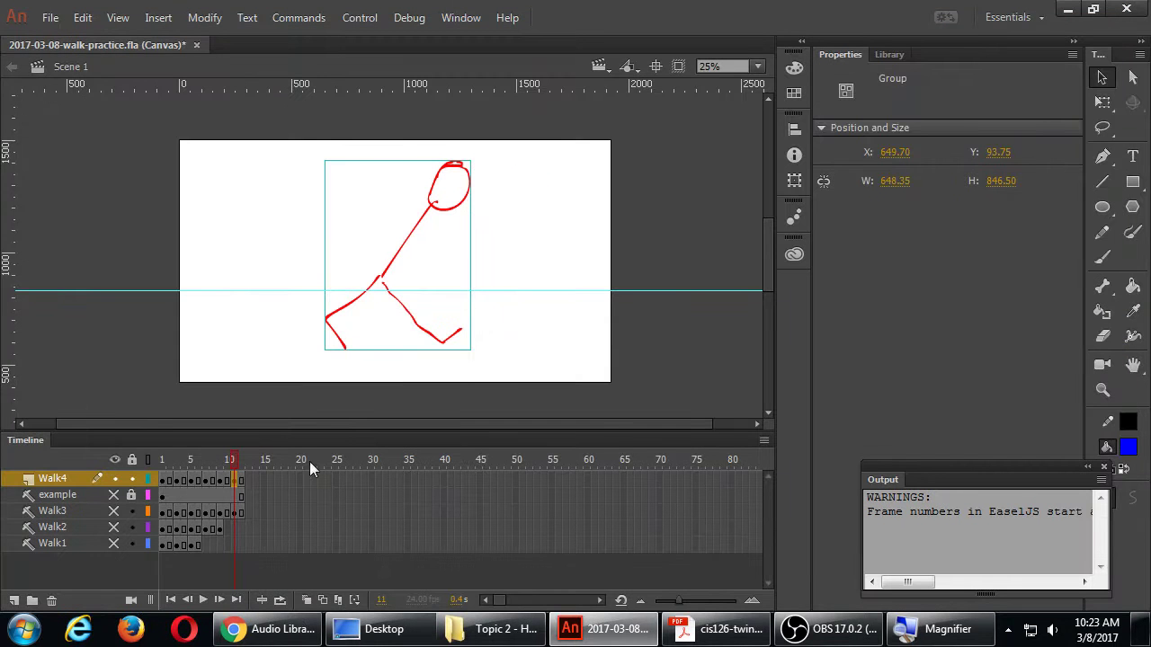
Step: Remove the duplicate last pose at frames 11 and 12 from the Walk4 layer
left_click(250, 482)
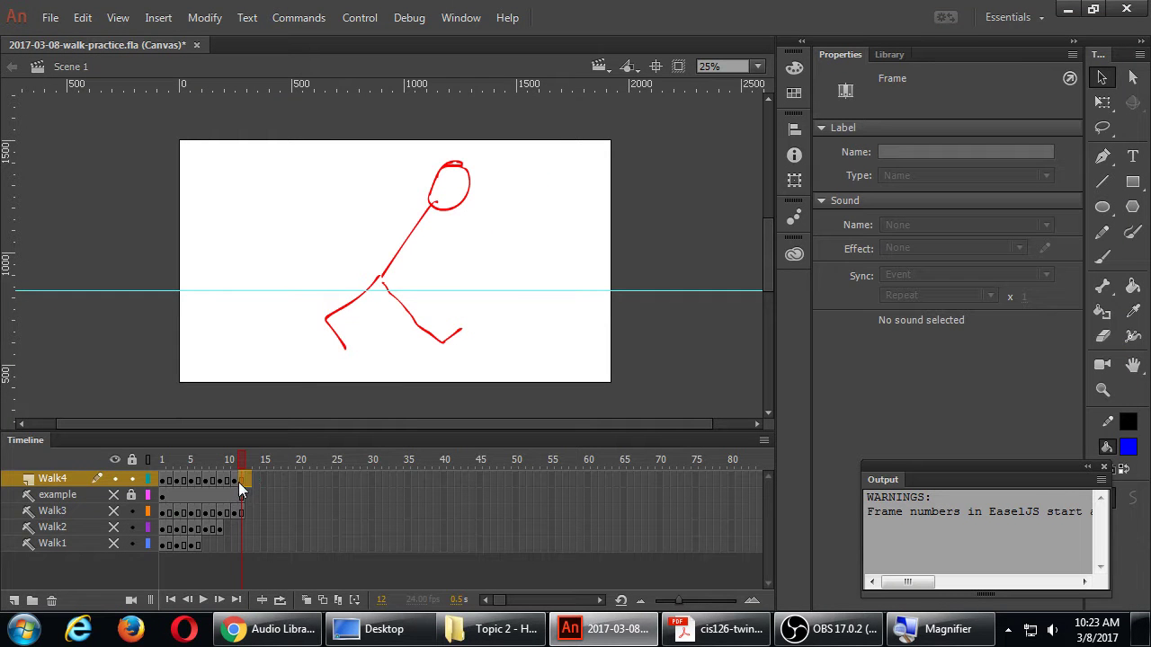
right_click(238, 490)
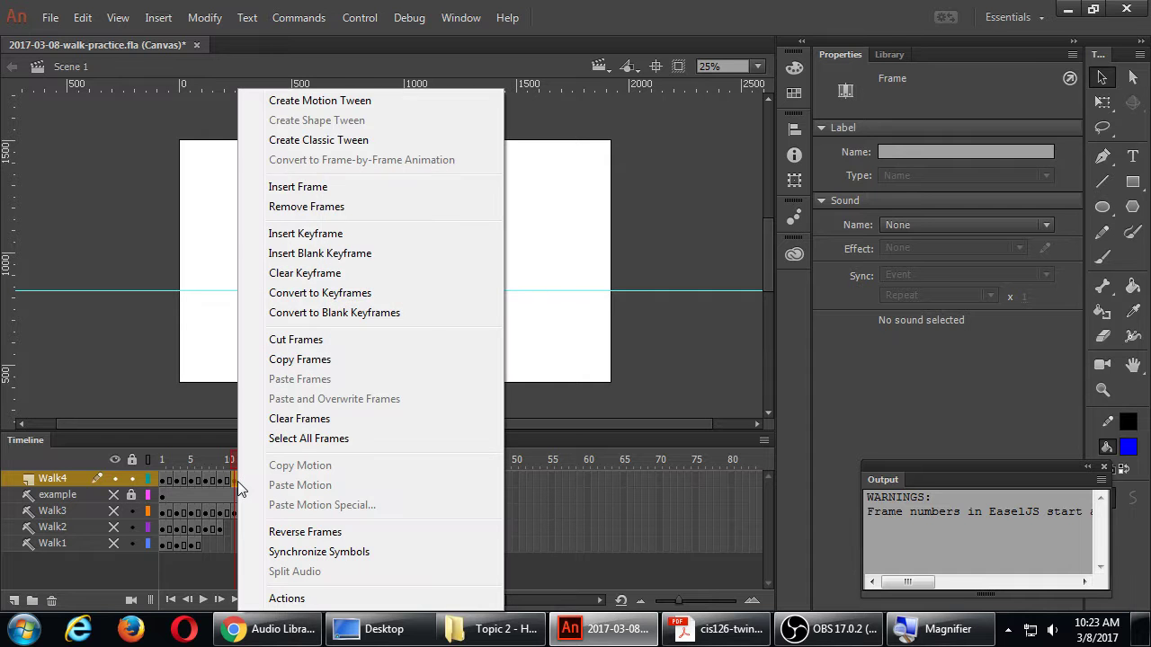
left_click(356, 208)
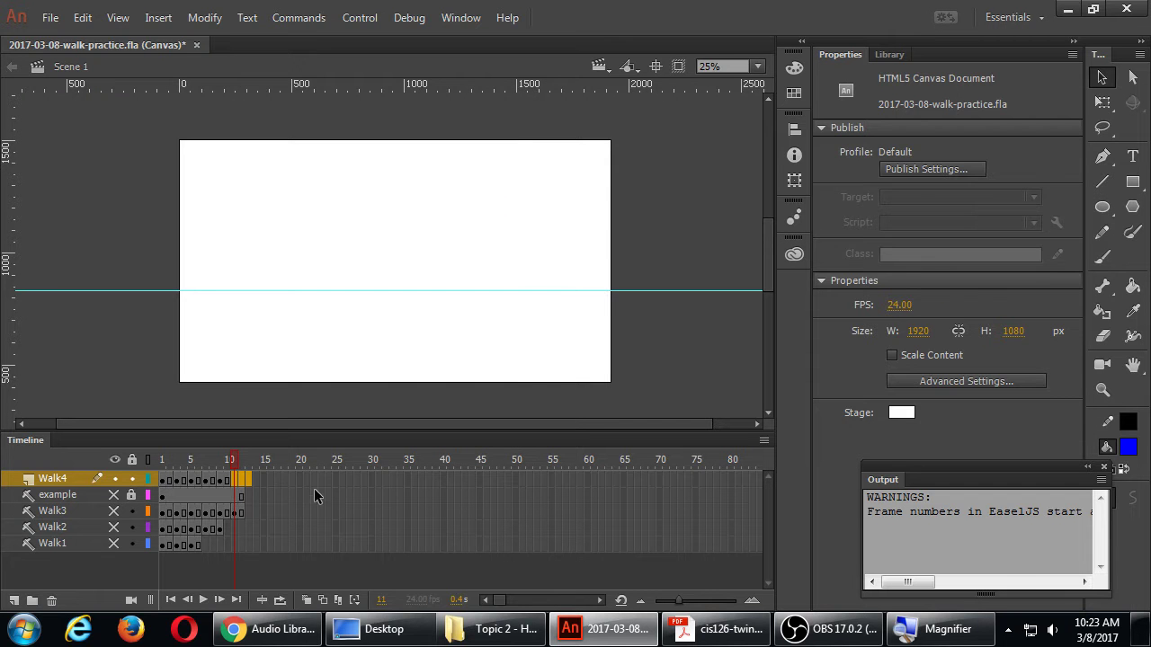
left_click(262, 485)
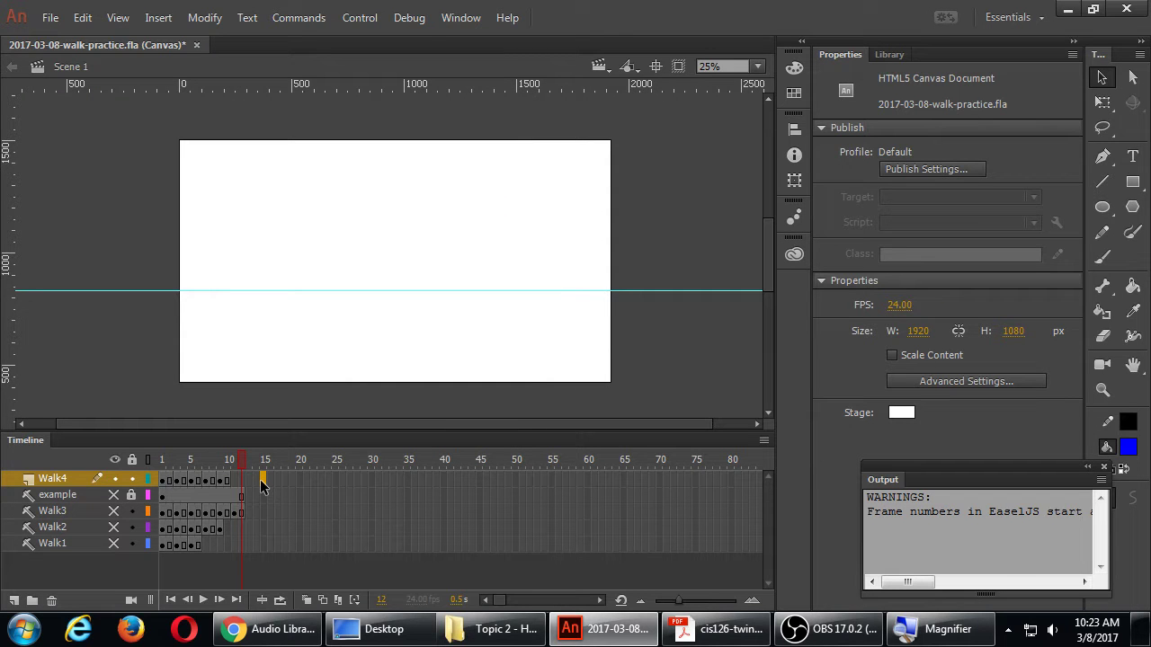
Step: Preview the shortened walk cycle in the browser and close the preview
key("ctrl+Return")
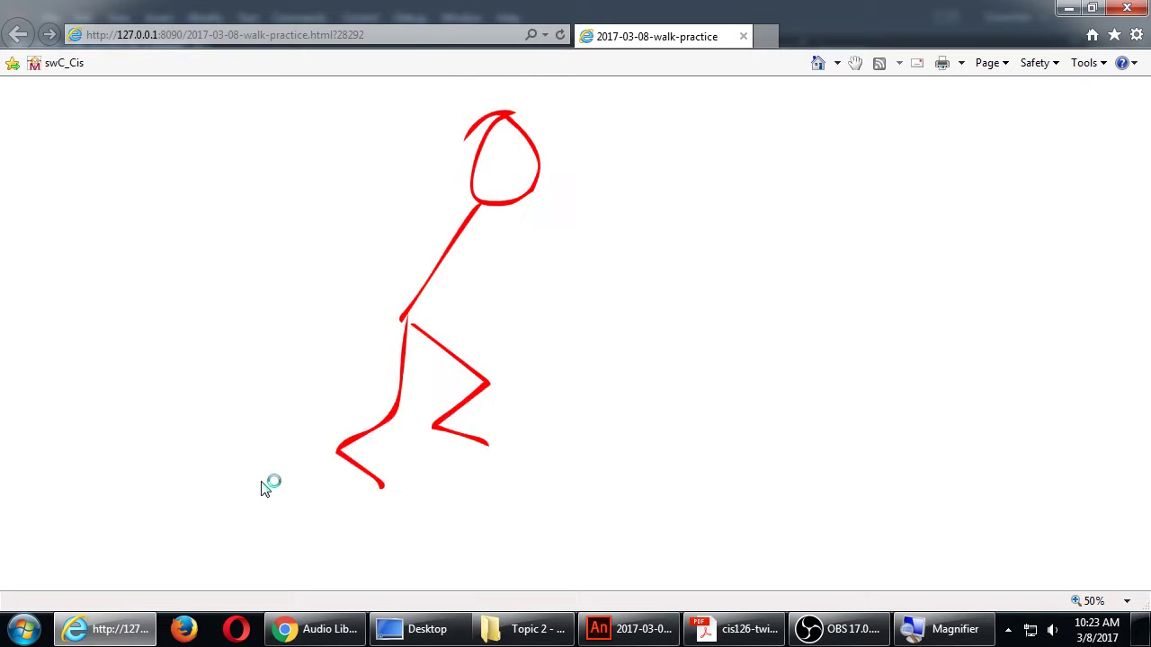
left_click(1126, 7)
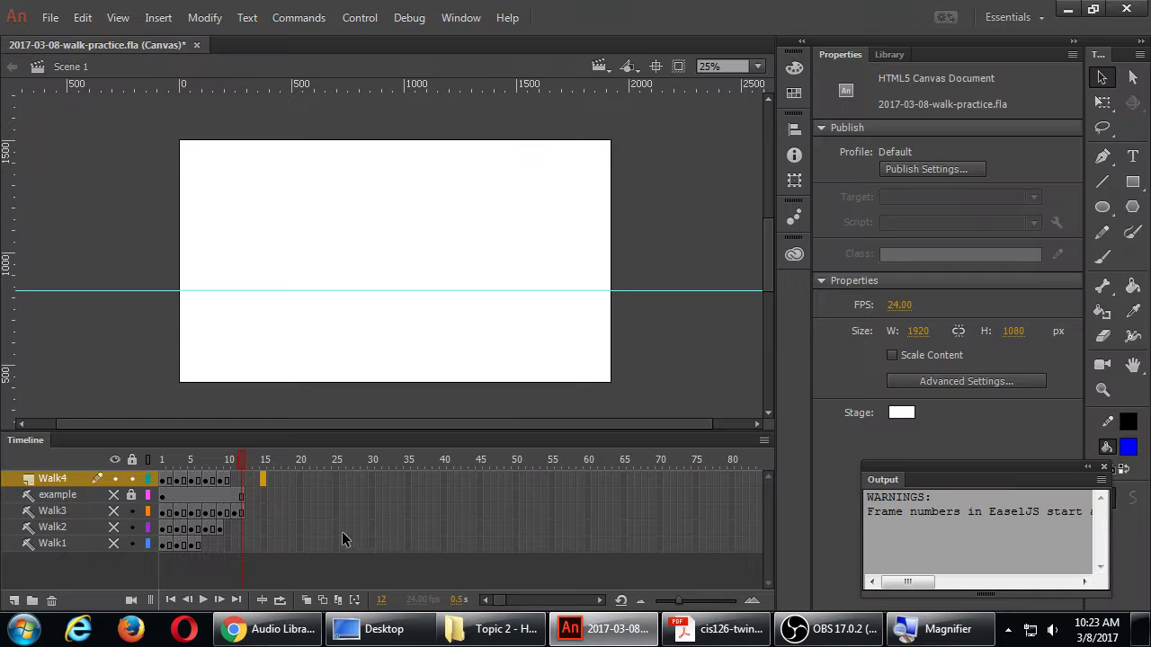
Step: Select frames 11 to 14 on the example, Walk3 and Walk2 layers and test the animation in the browser again
left_click_drag(258, 501, 237, 526)
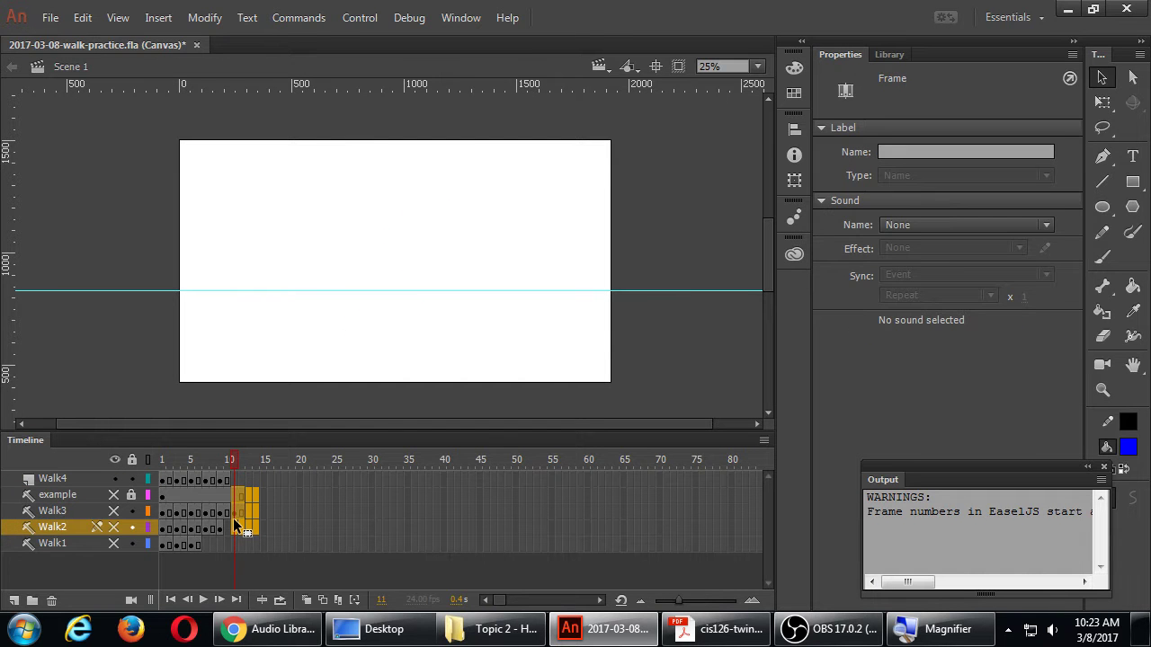
key("ctrl+Return")
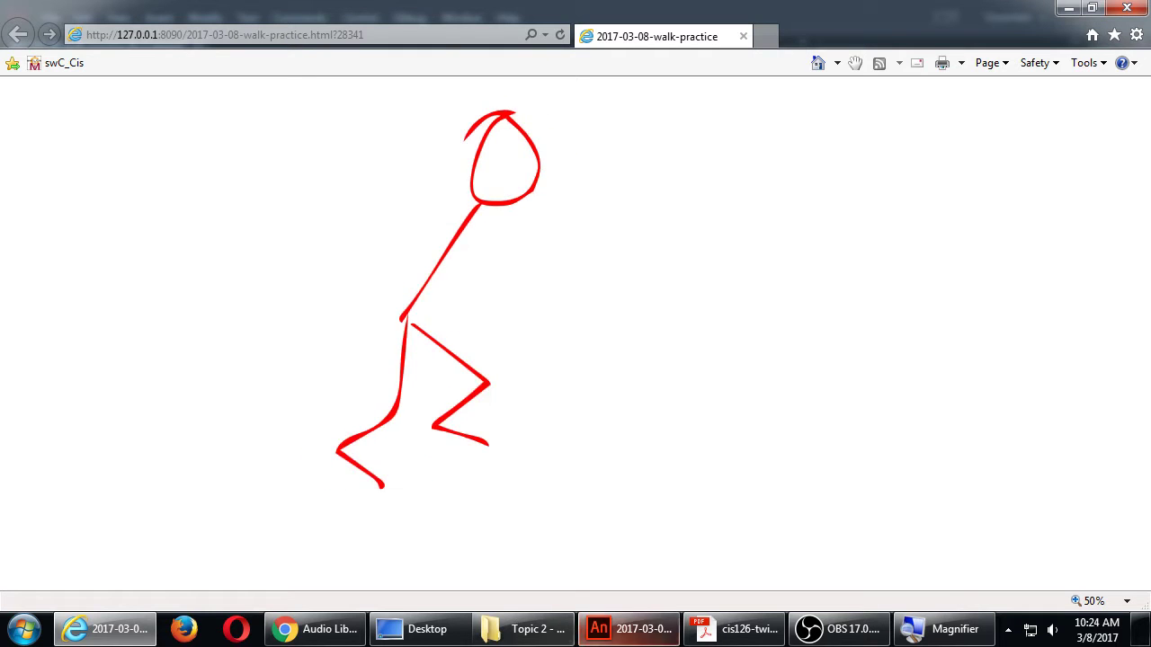
Step: Switch back to Animate and revert the walk-practice document to its last saved version
left_click(643, 634)
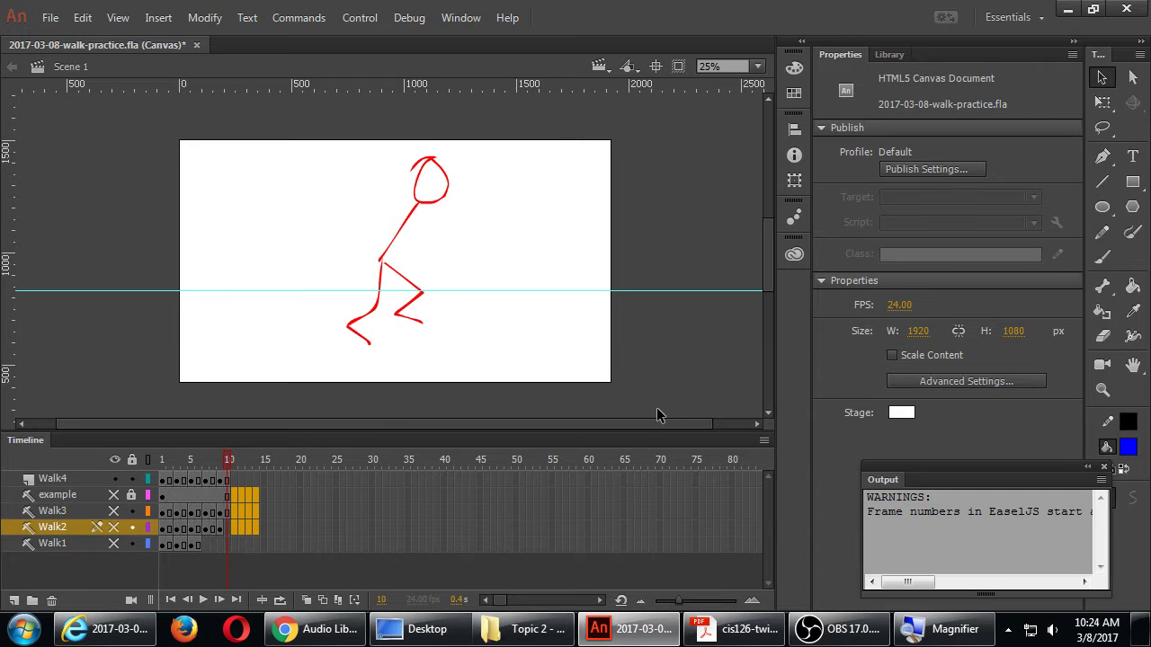
left_click(51, 19)
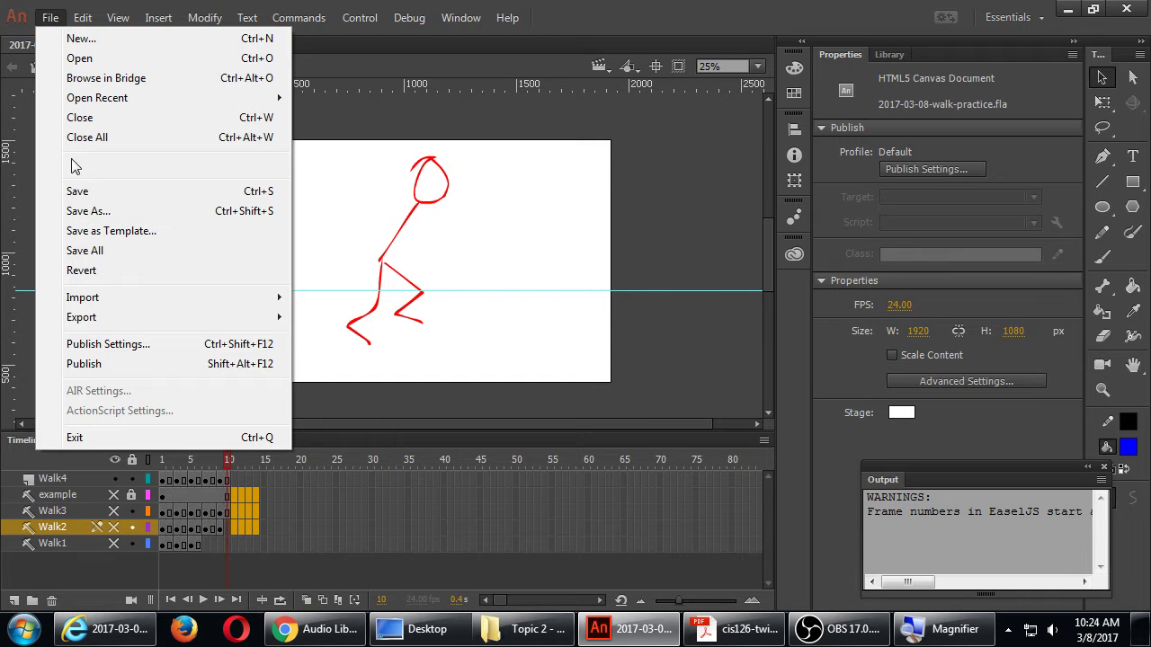
left_click(86, 273)
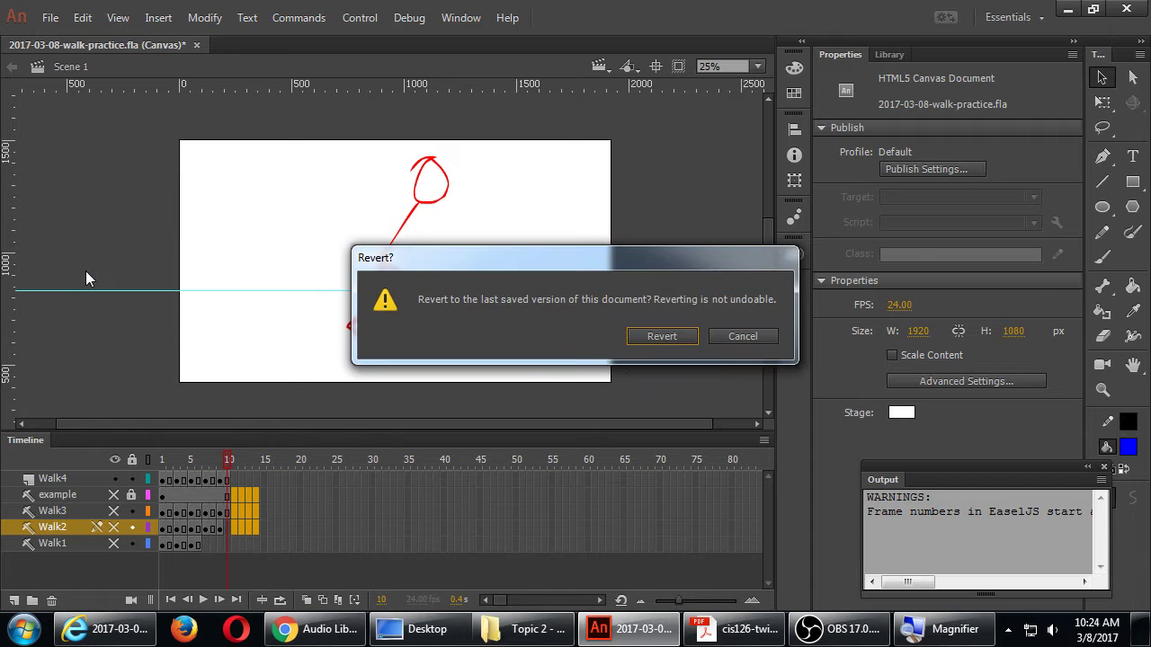
left_click(651, 335)
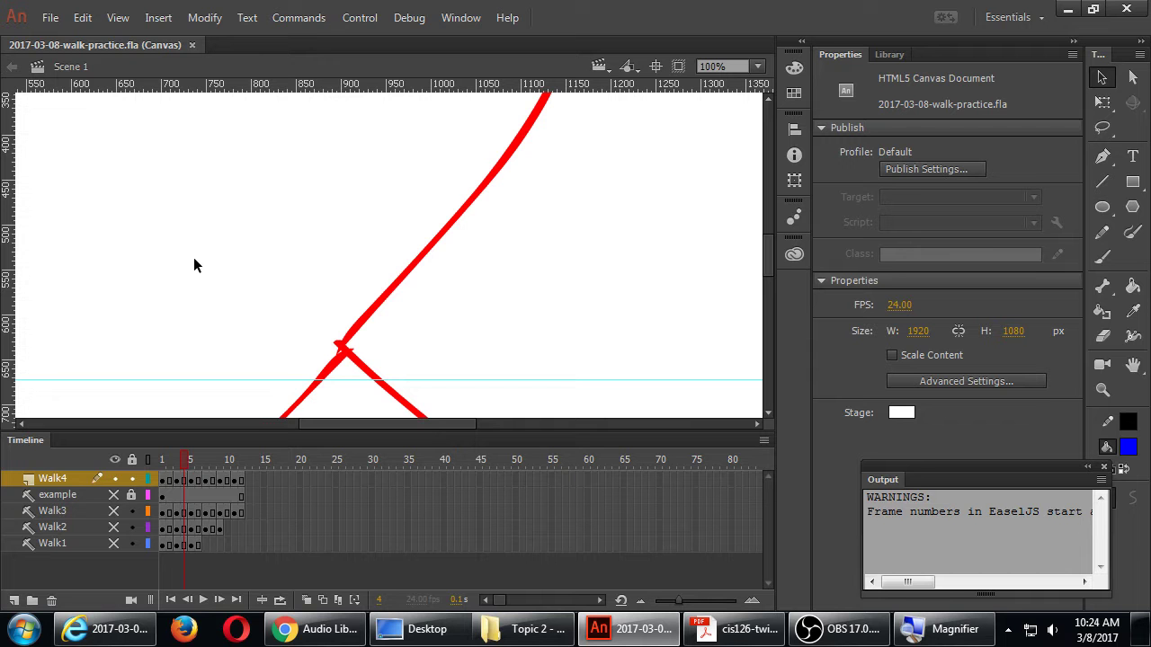
Step: Play the reverted walk animation on the timeline with the whole stage in view
key("ctrl+minus")
key("ctrl+minus")
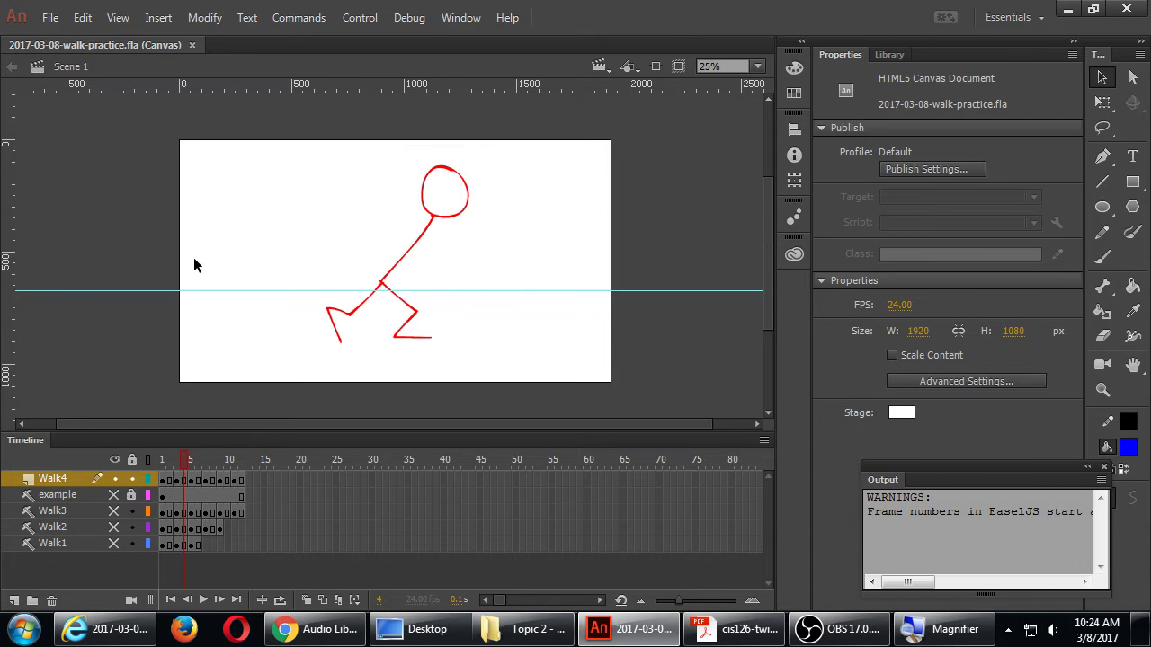
key("Return")
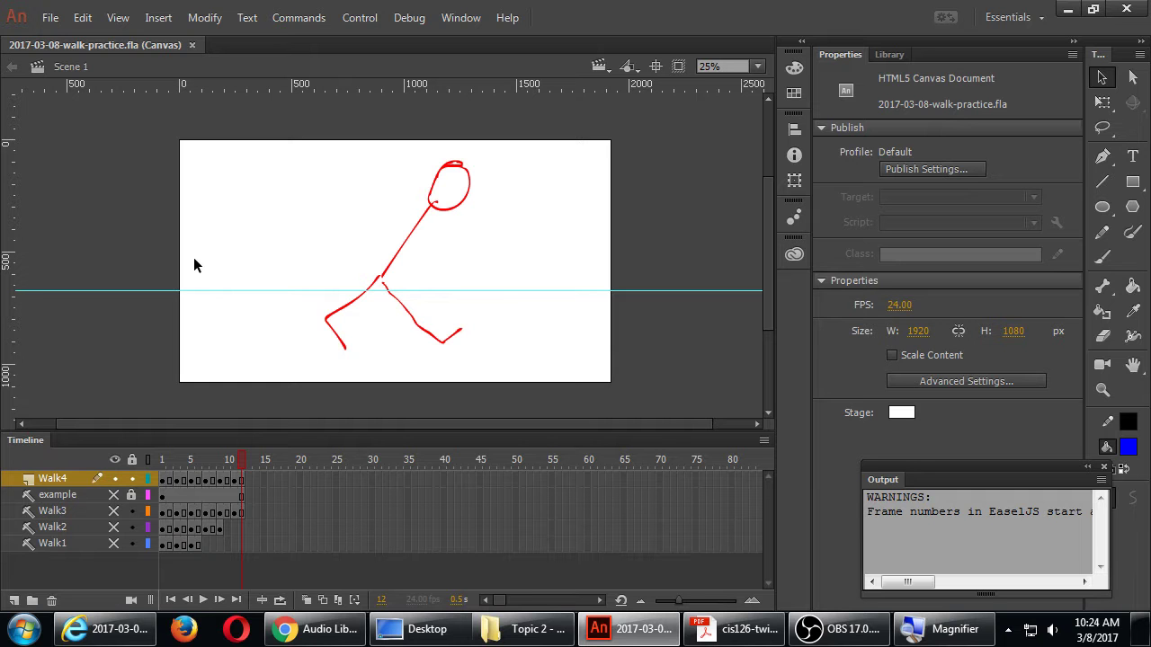
Step: Delete the Walk1, Walk2, Walk3 and example layers, keeping only the Walk4 layer
left_click(43, 545)
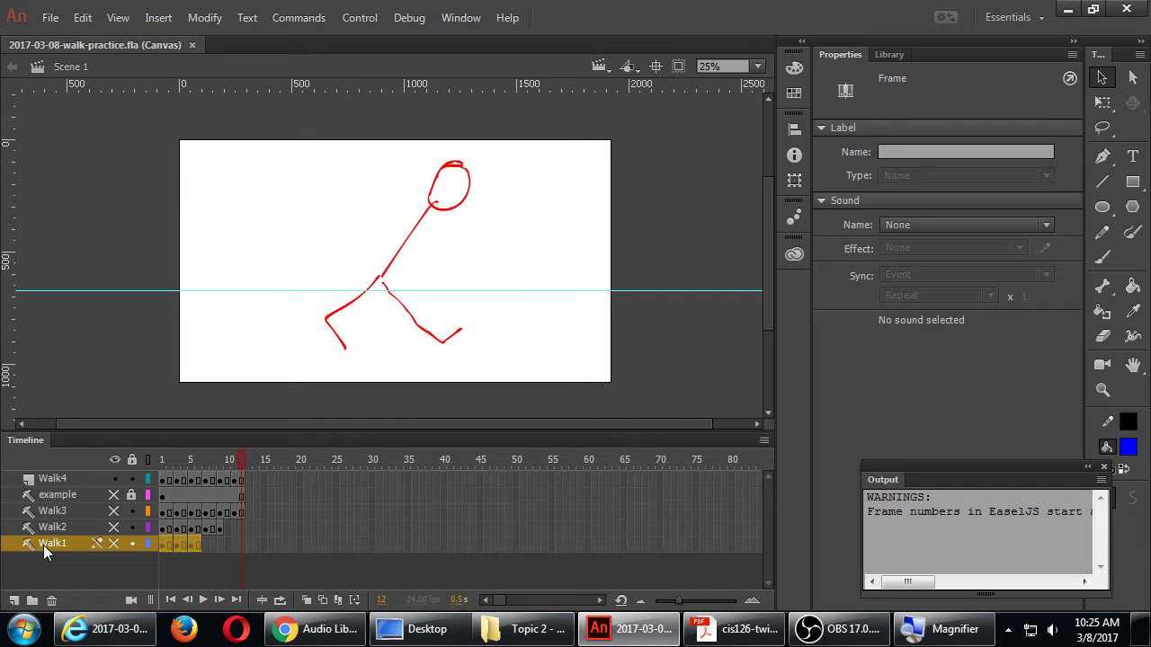
left_click(52, 601)
left_click(52, 601)
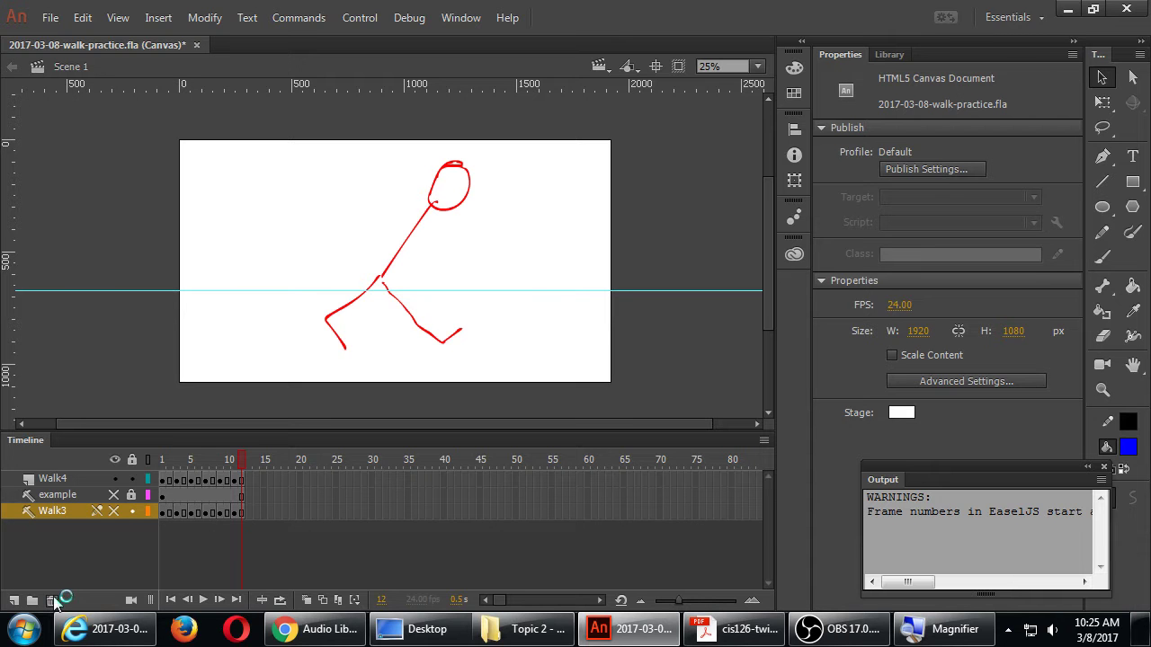
left_click(52, 601)
left_click(52, 600)
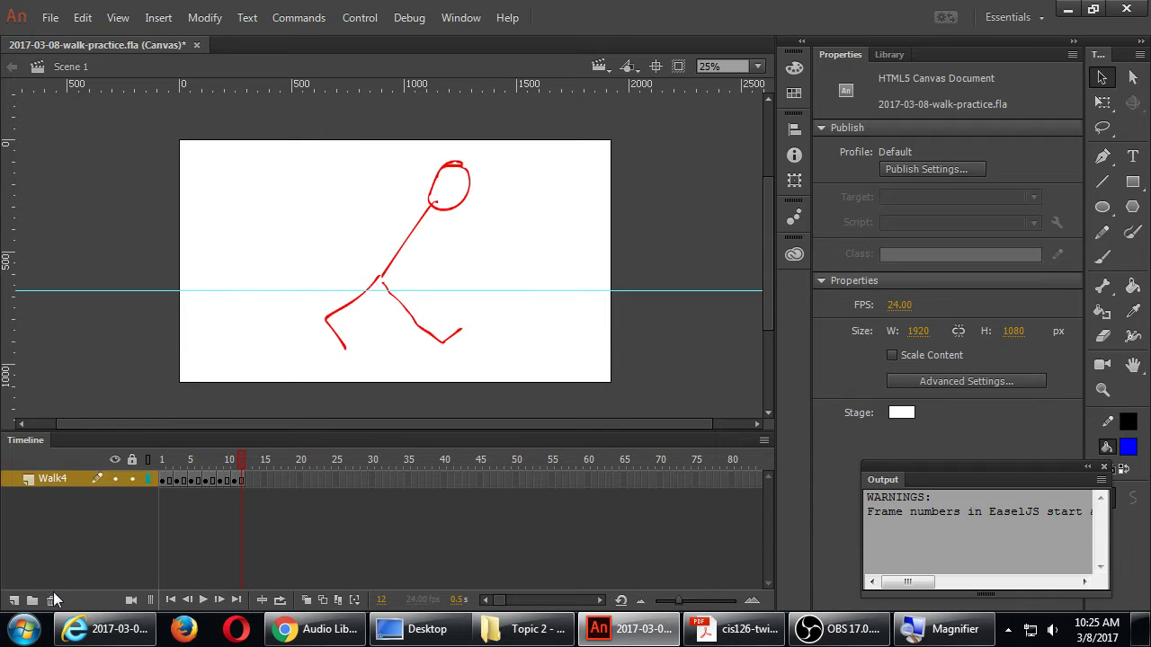
Step: Rename the Walk4 layer to Walk and deselect its frames
double_click(55, 479)
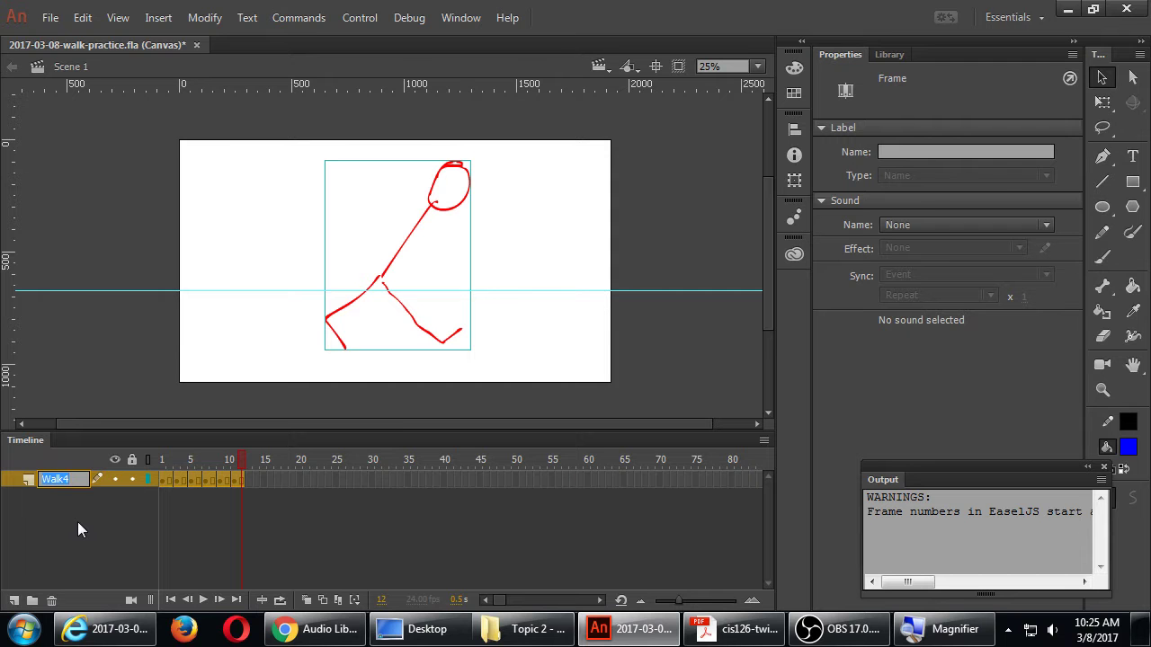
type("Walk")
key("Return")
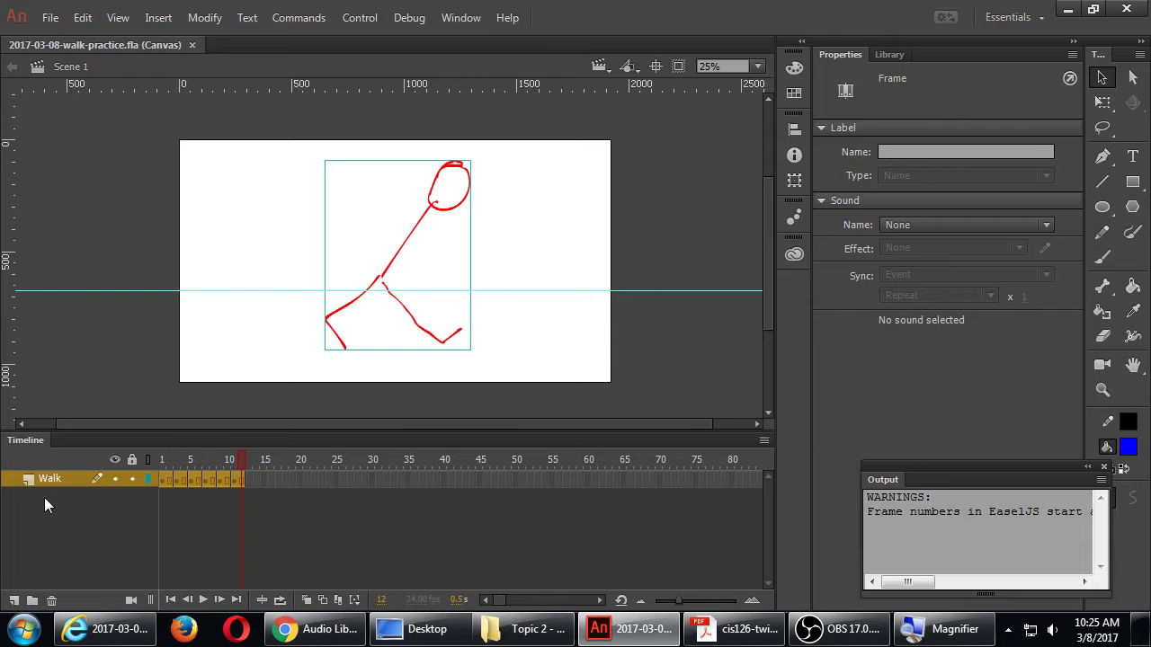
left_click(197, 329)
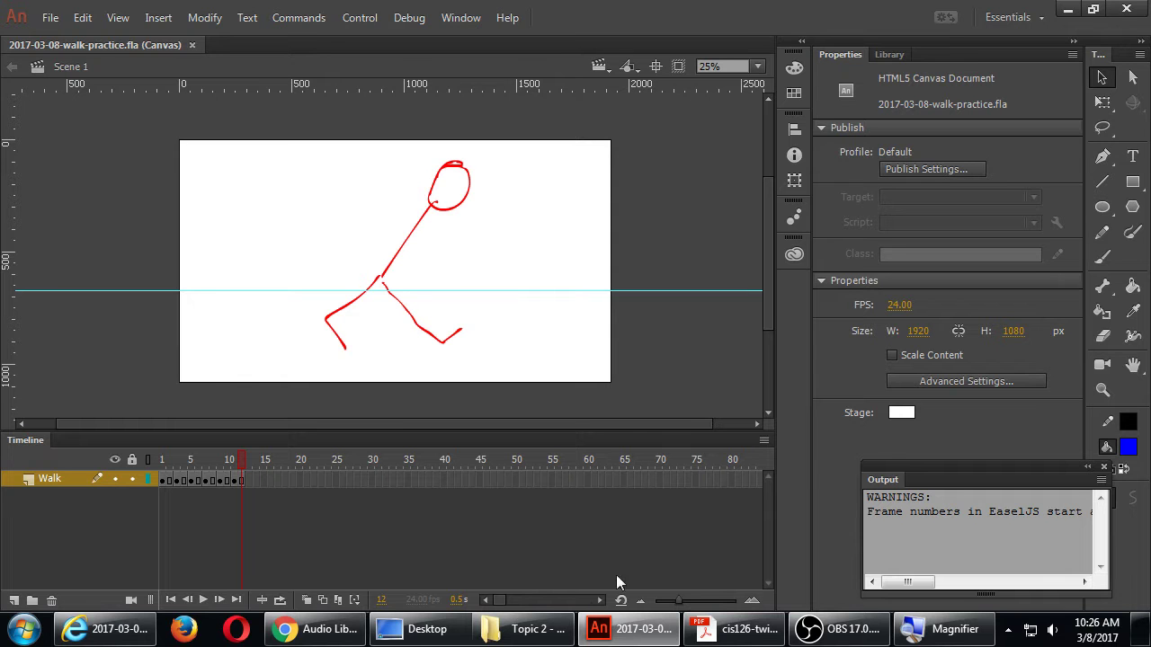
Step: Move the Output window out of the way and show the document's library with the walk_2_legs(side).gif preview
left_click_drag(886, 468, 914, 552)
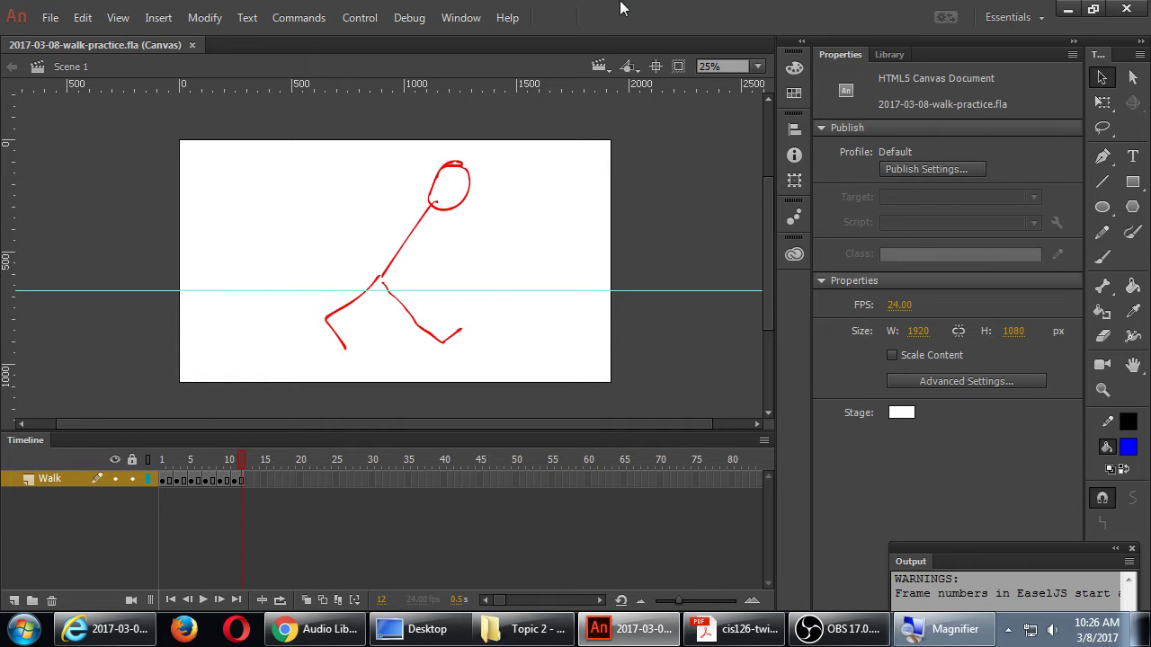
key("super+plus")
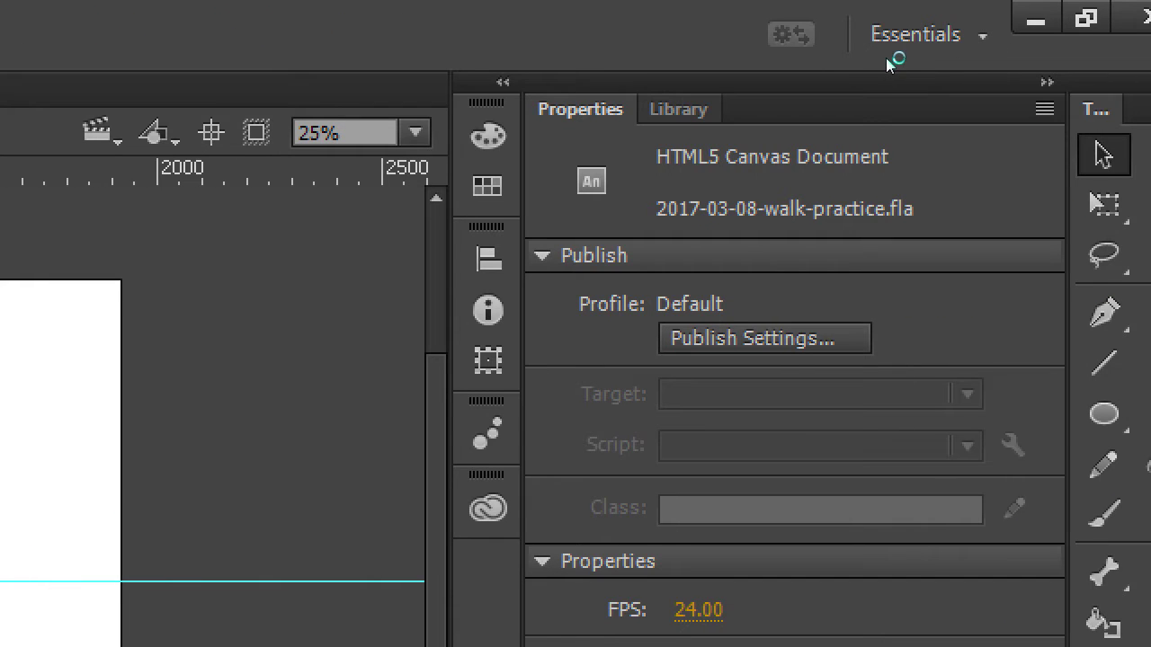
key("ctrl+l")
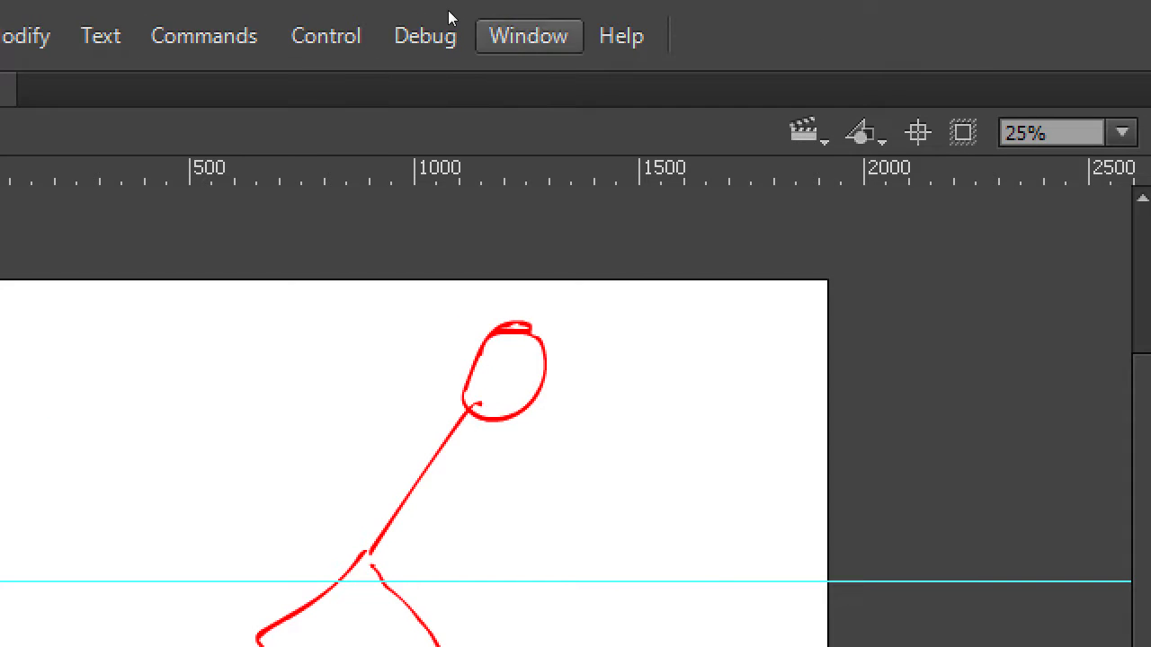
left_click(528, 36)
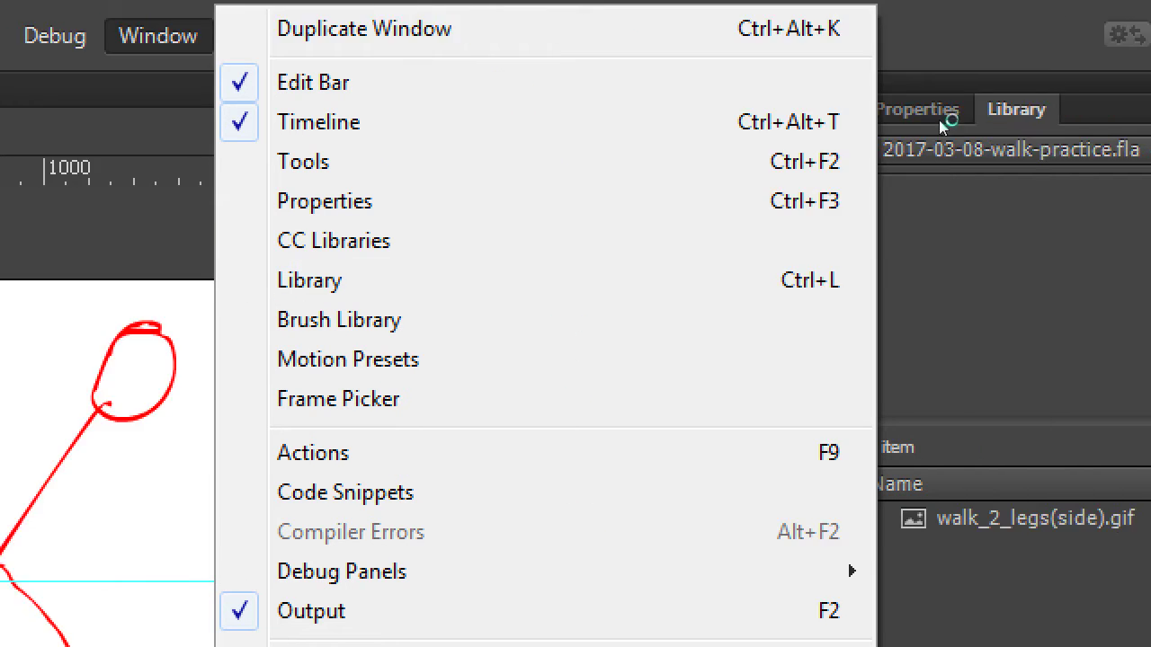
left_click(1082, 130)
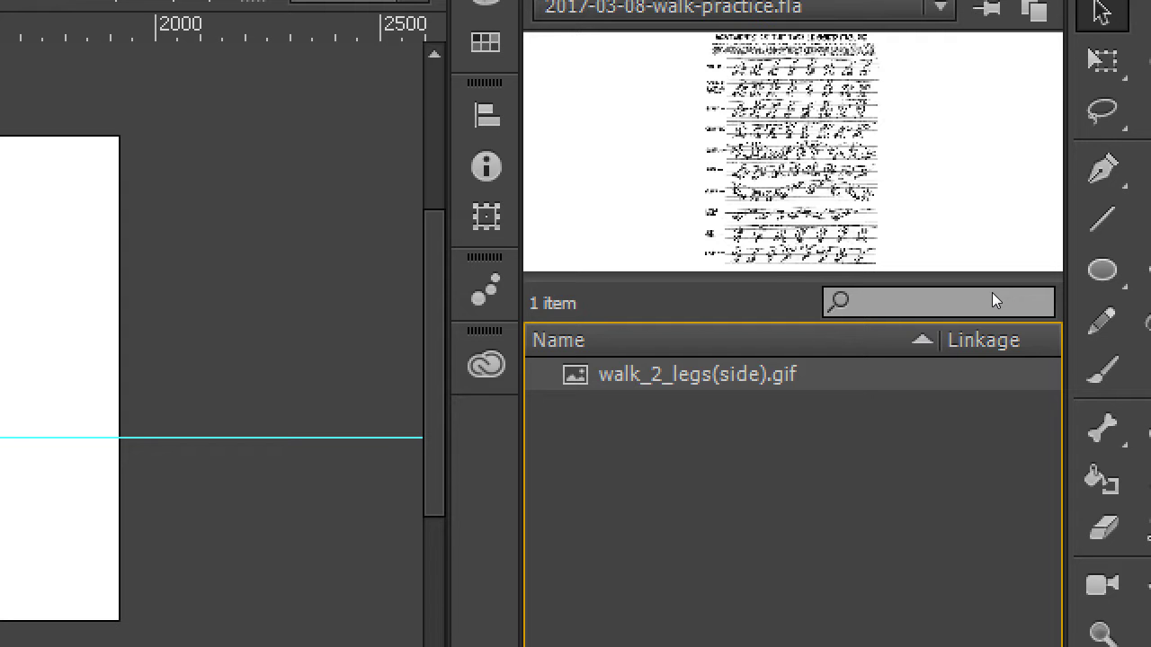
key("super+minus")
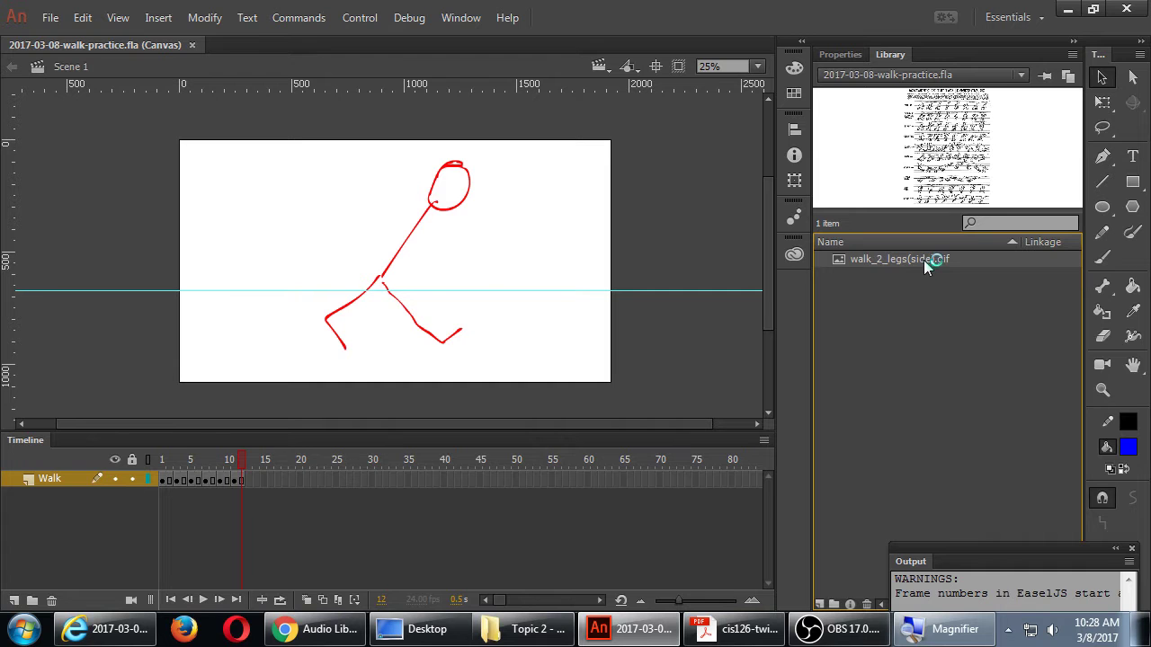
Step: Place an instance of walk_2_legs(side).gif on the stage and delete it again
left_click_drag(926, 260, 505, 271)
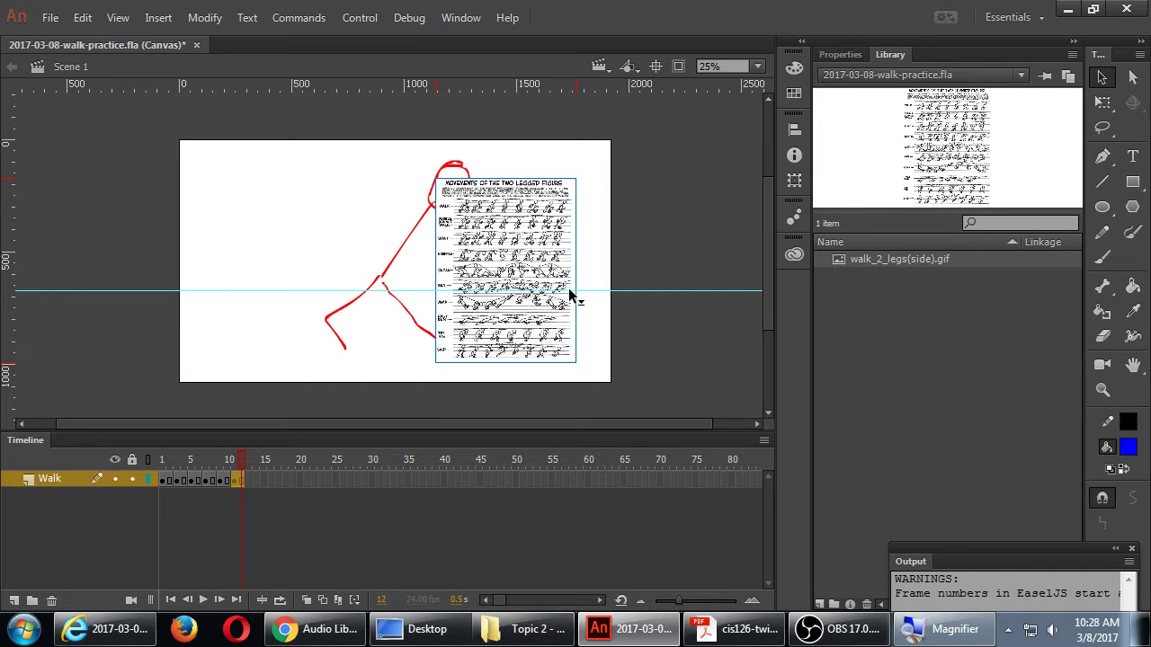
key("Delete")
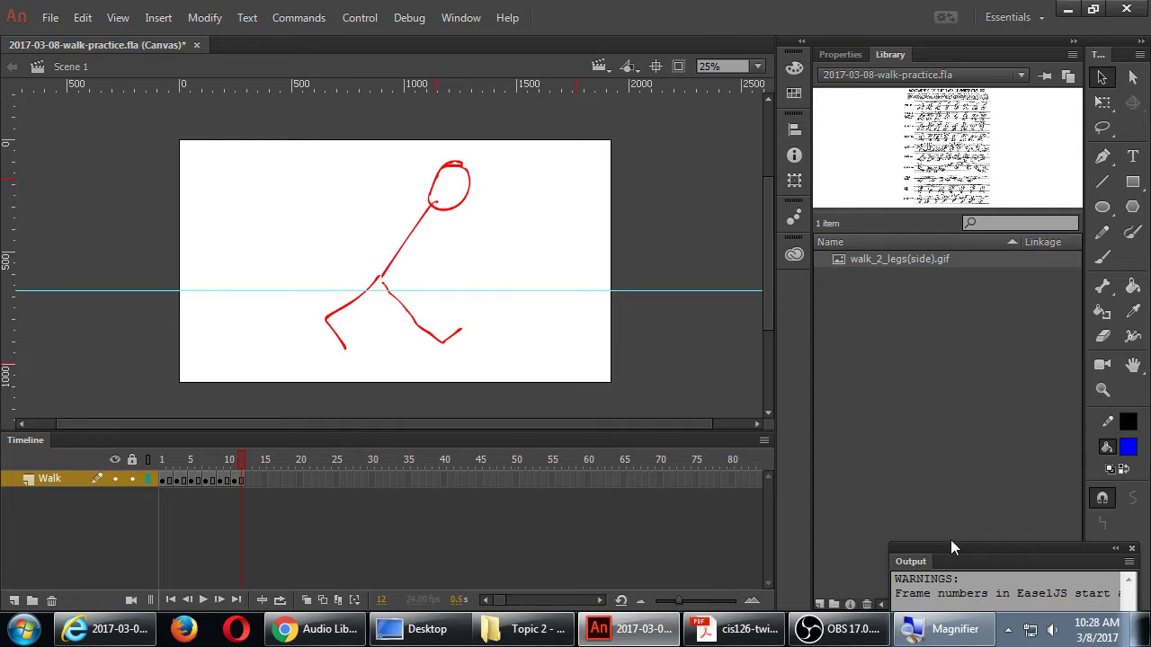
Step: Create a new symbol named walkcycle with the type Graphic in the library root
left_click_drag(950, 540, 995, 549)
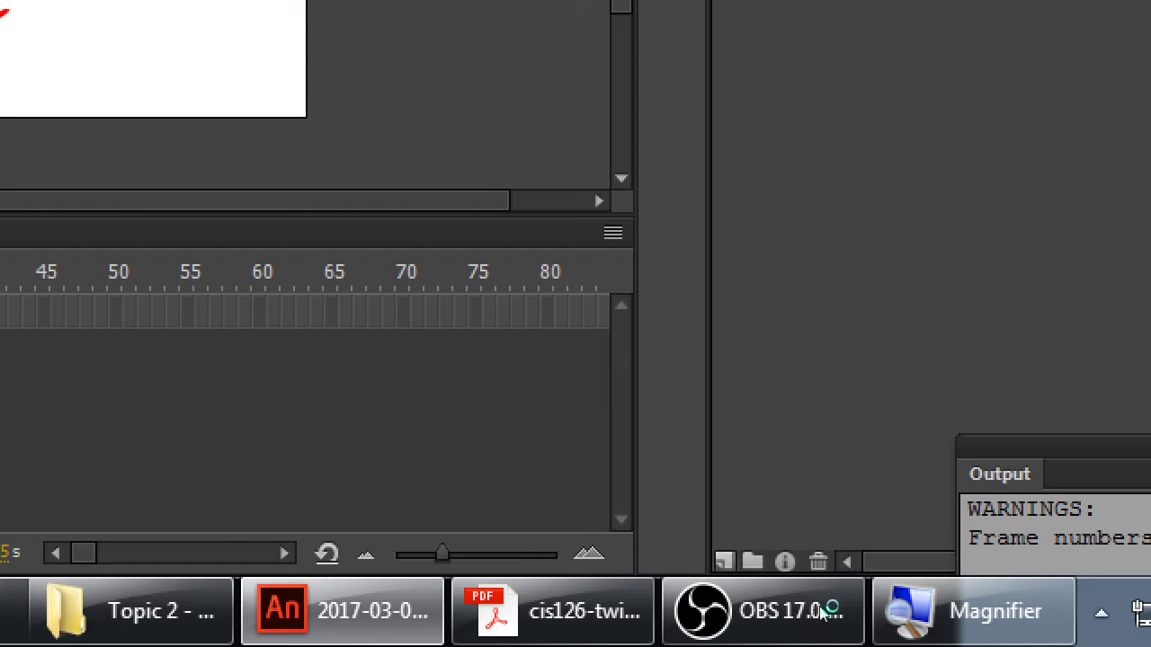
key("ctrl+F8")
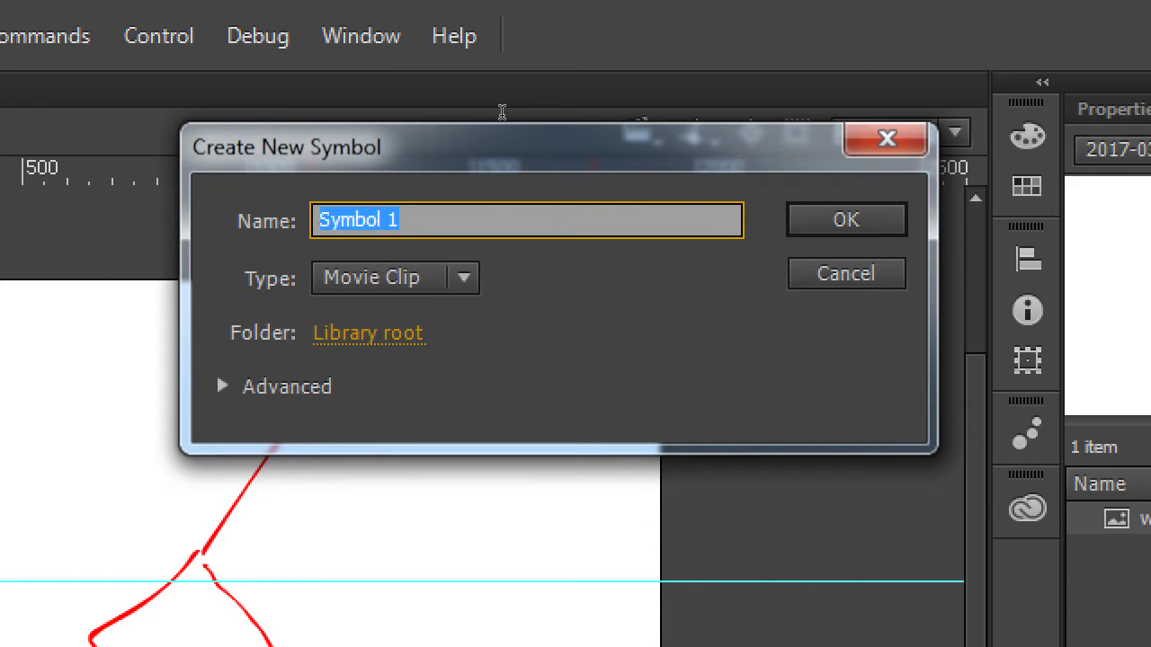
type("walkcycle")
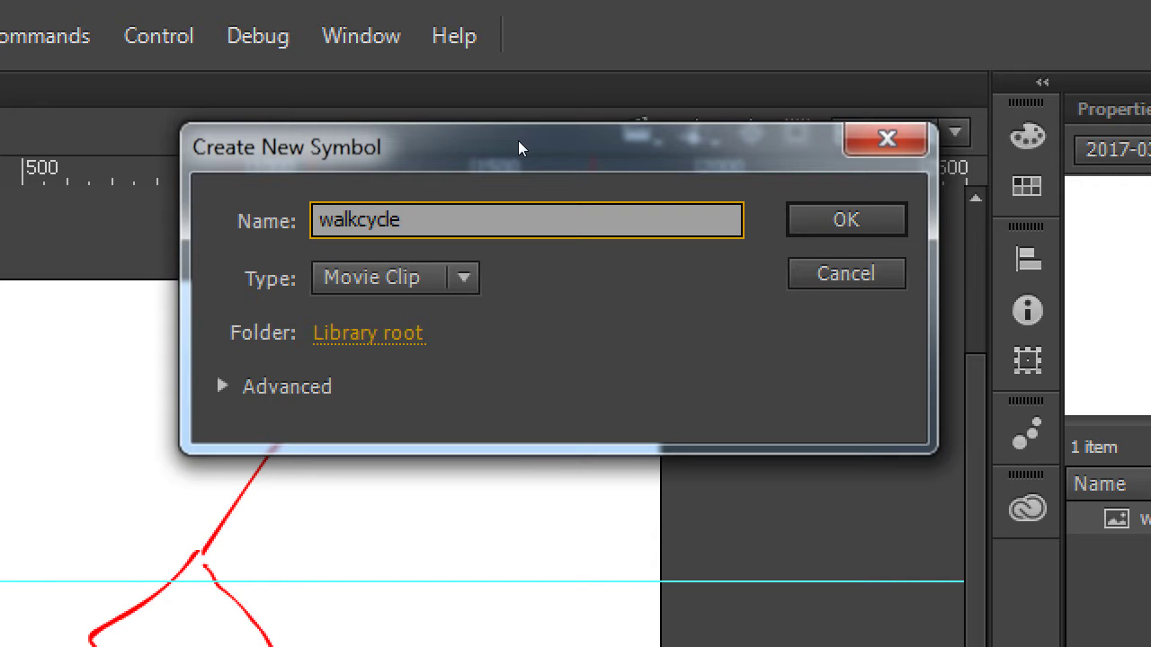
key("Tab")
key("alt+Down")
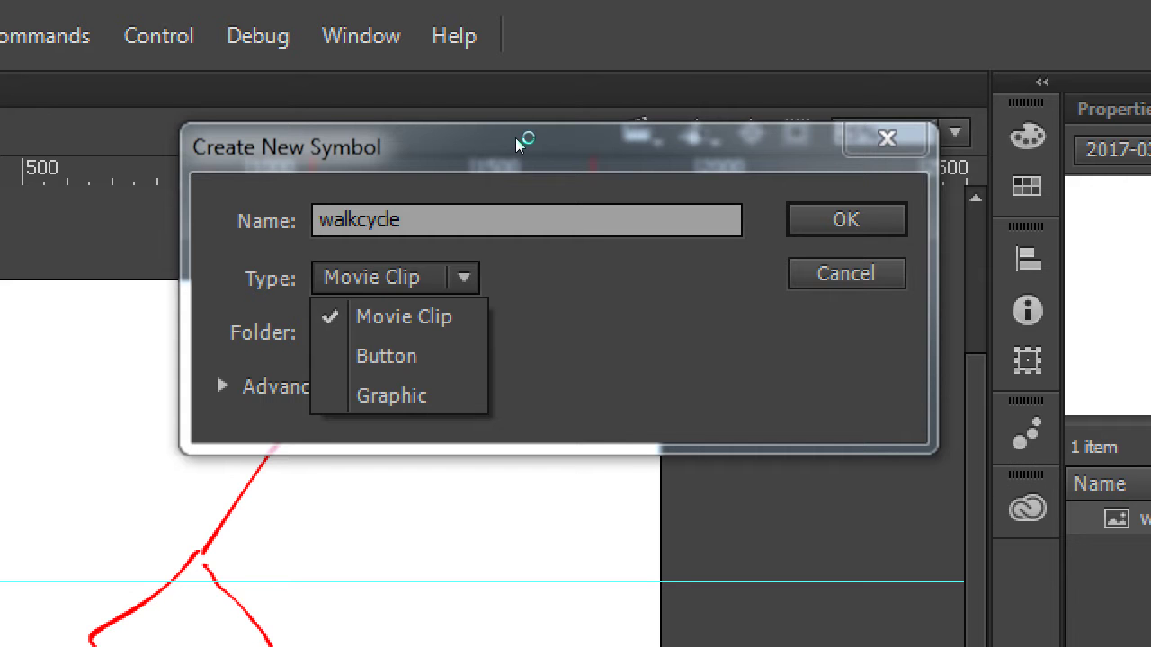
key("Down")
key("Down")
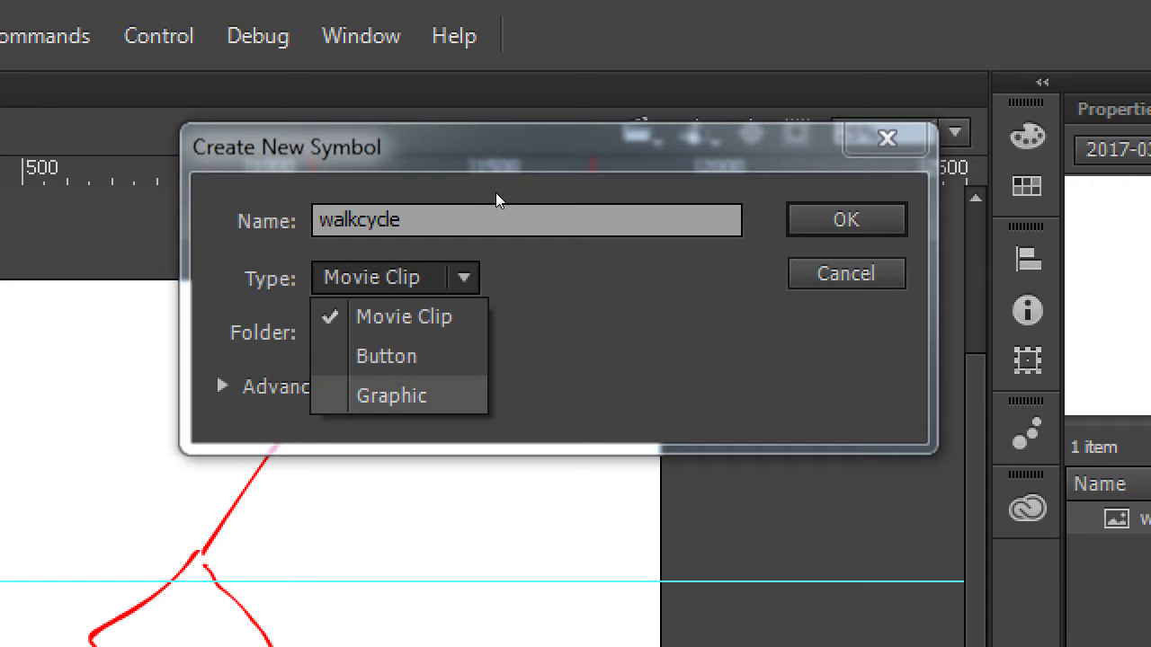
key("Return")
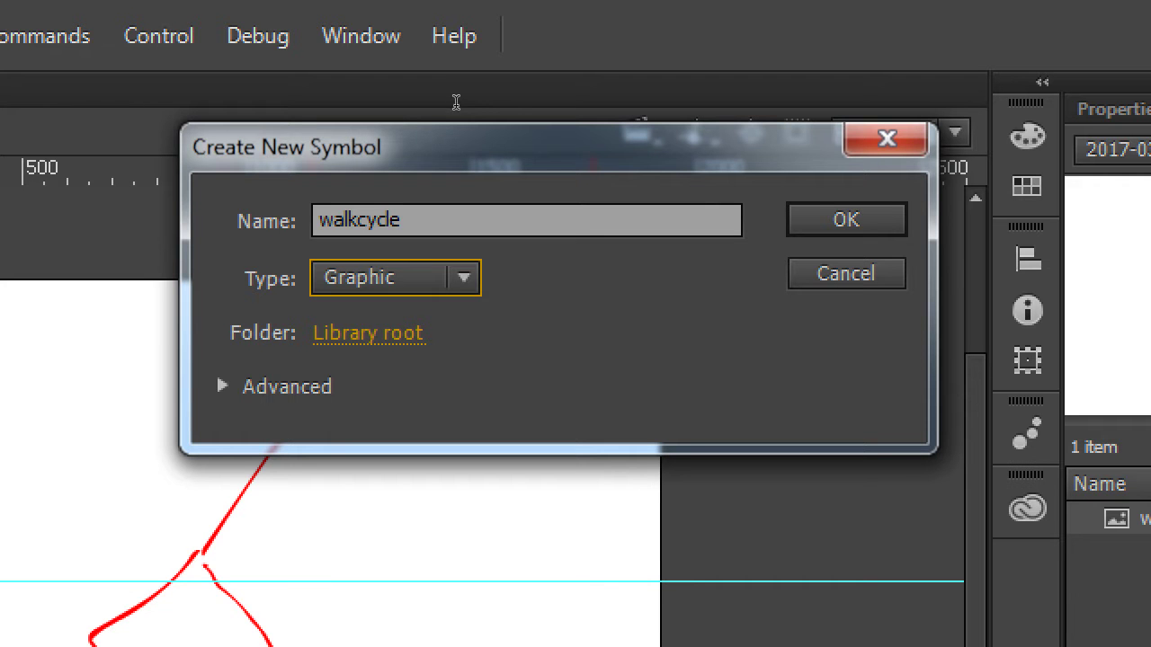
key("shift+Tab")
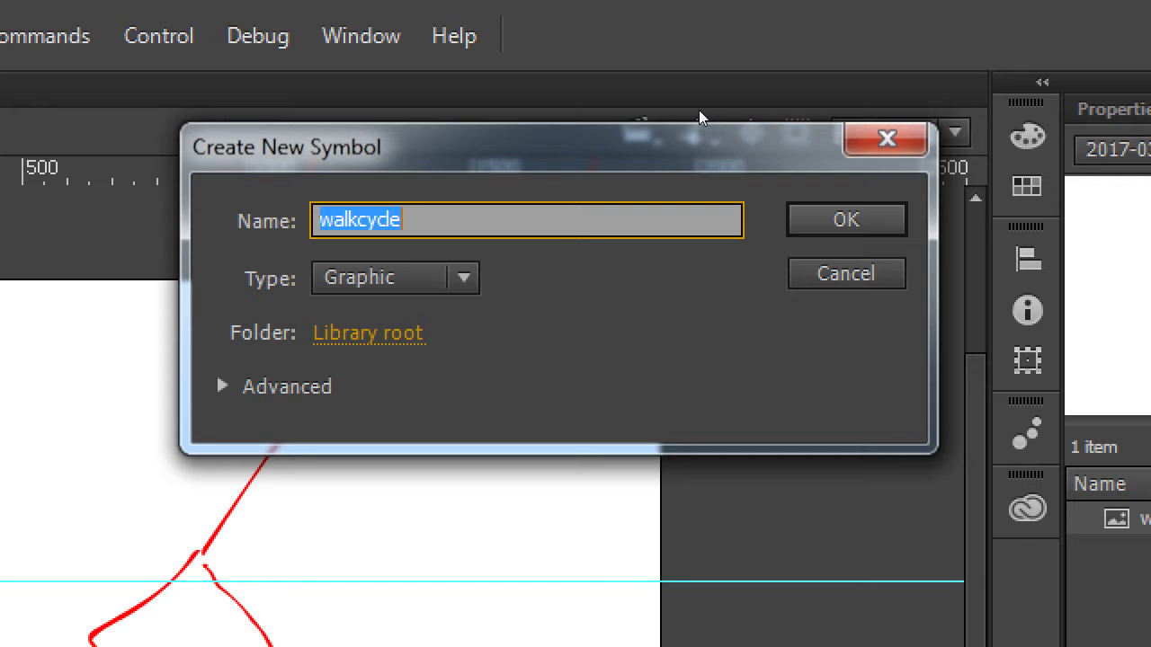
key("Return")
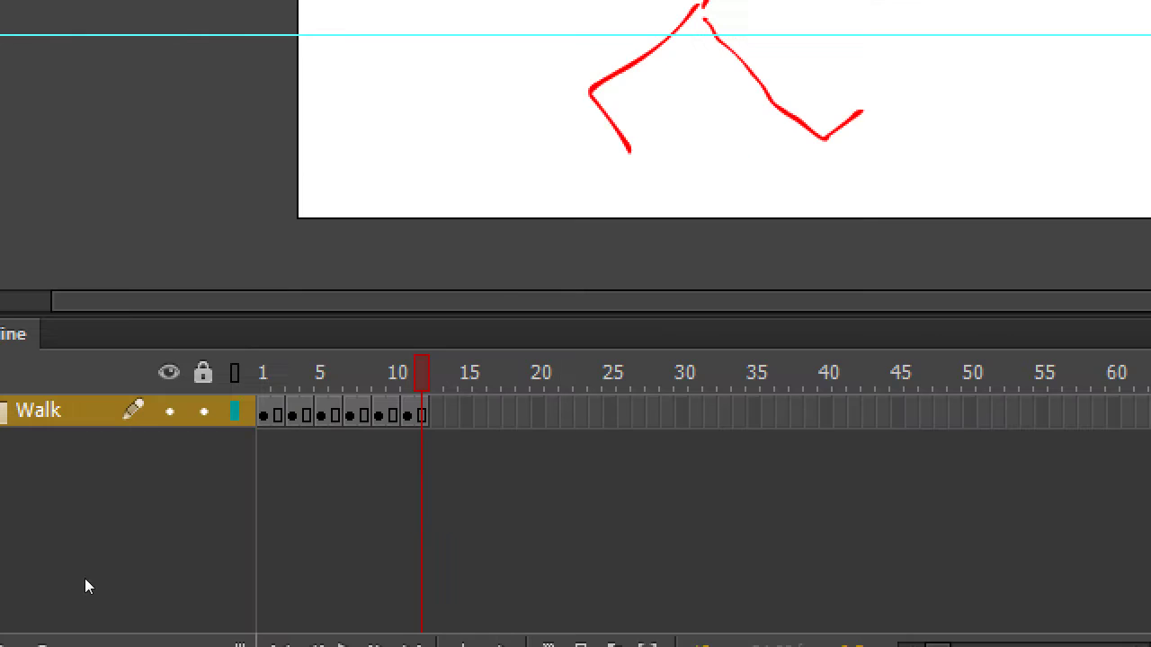
key("ctrl+alt+a")
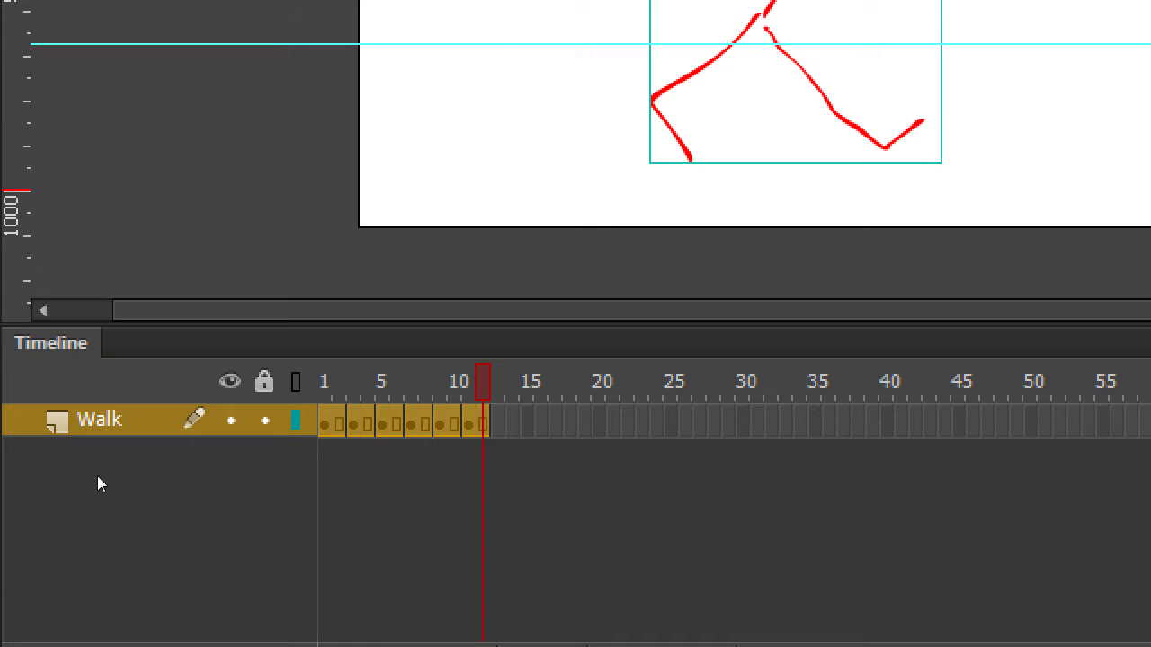
right_click(210, 479)
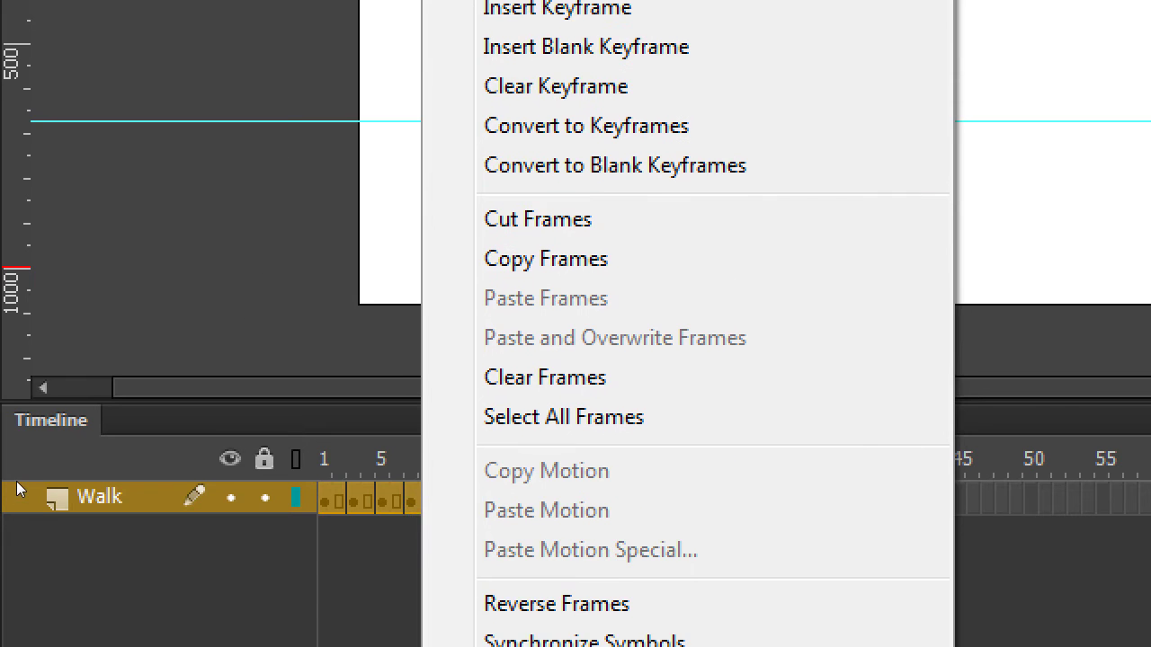
left_click(9, 619)
key("Return")
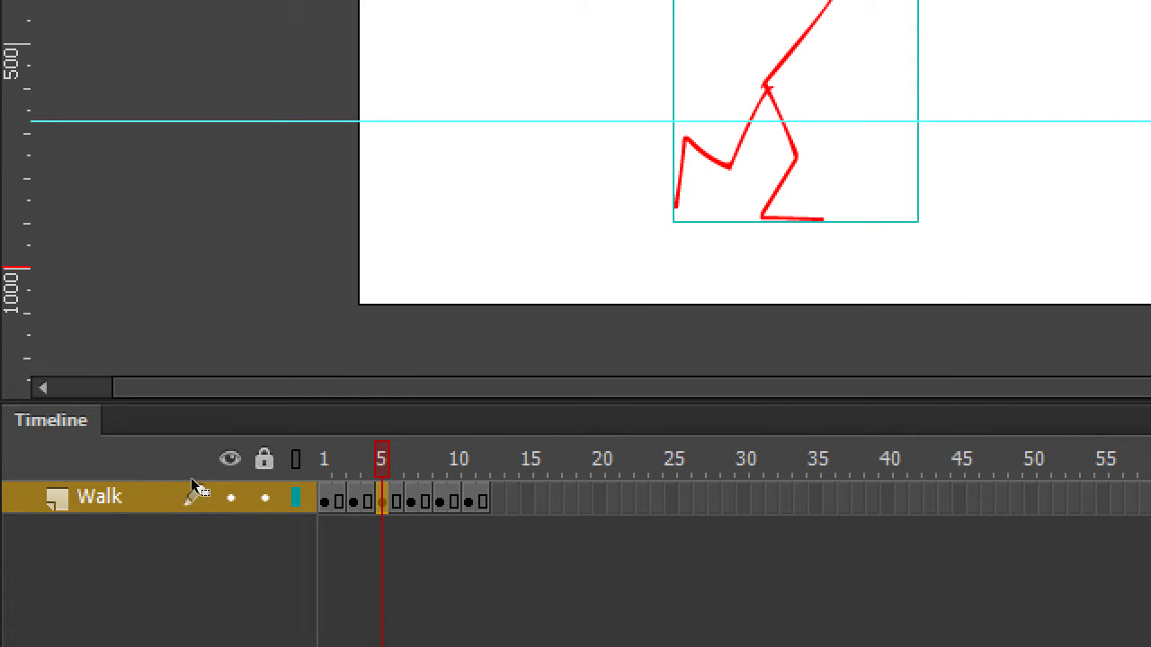
Step: Cut the whole Walk layer with all its frames from the main timeline
left_click(29, 478)
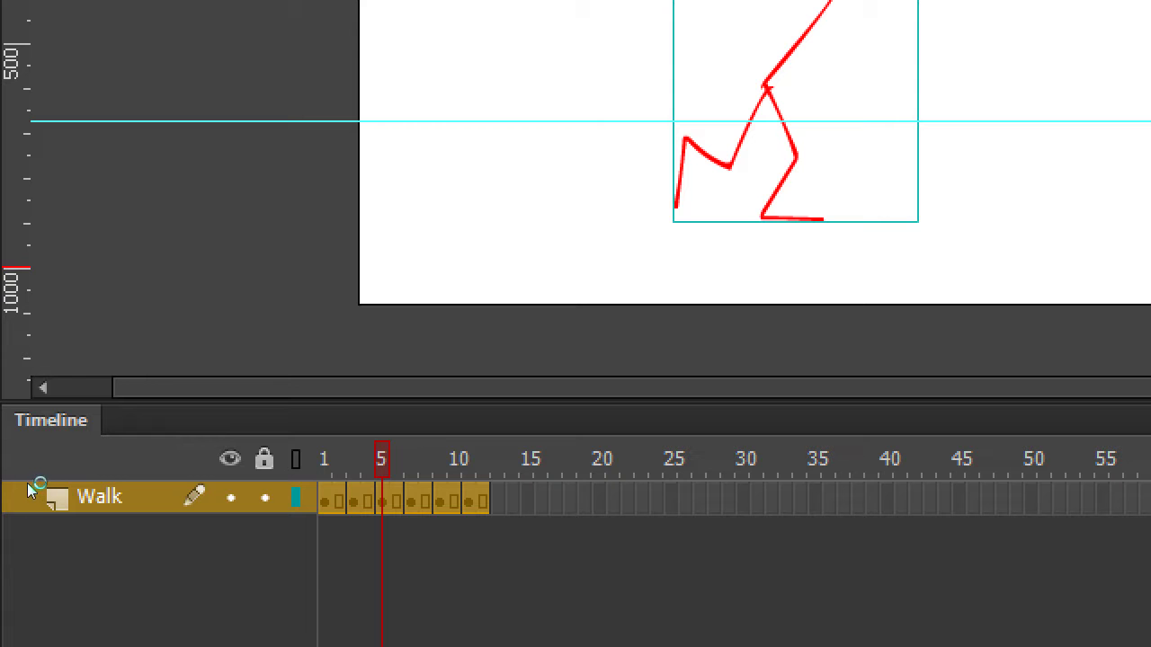
right_click(30, 480)
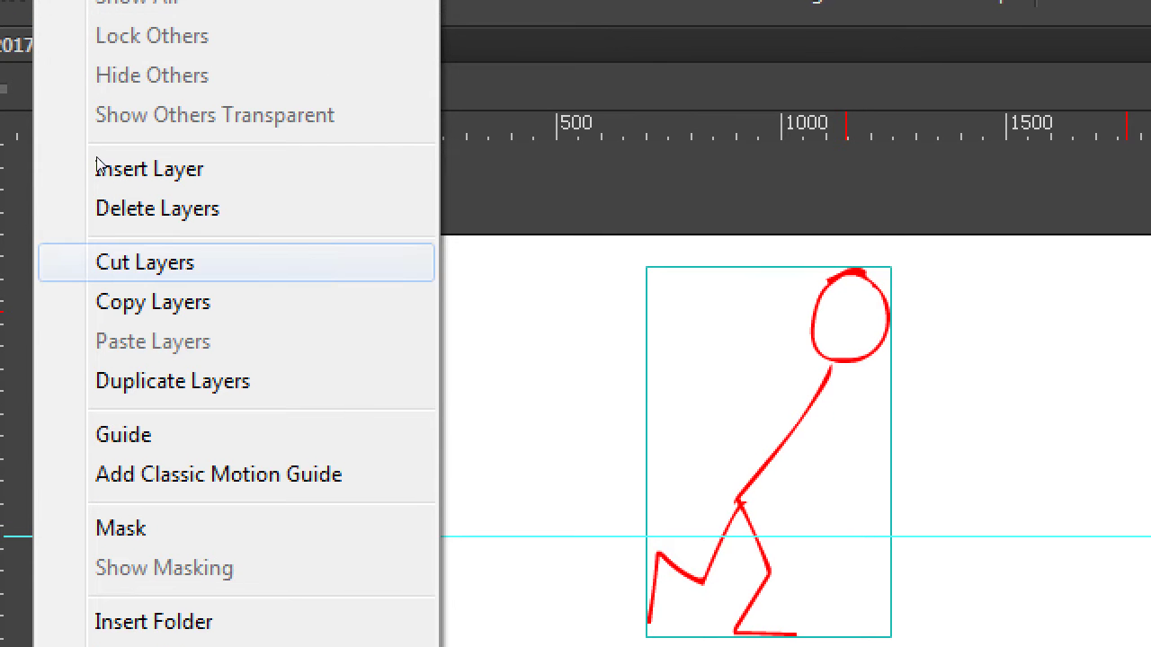
key("Return")
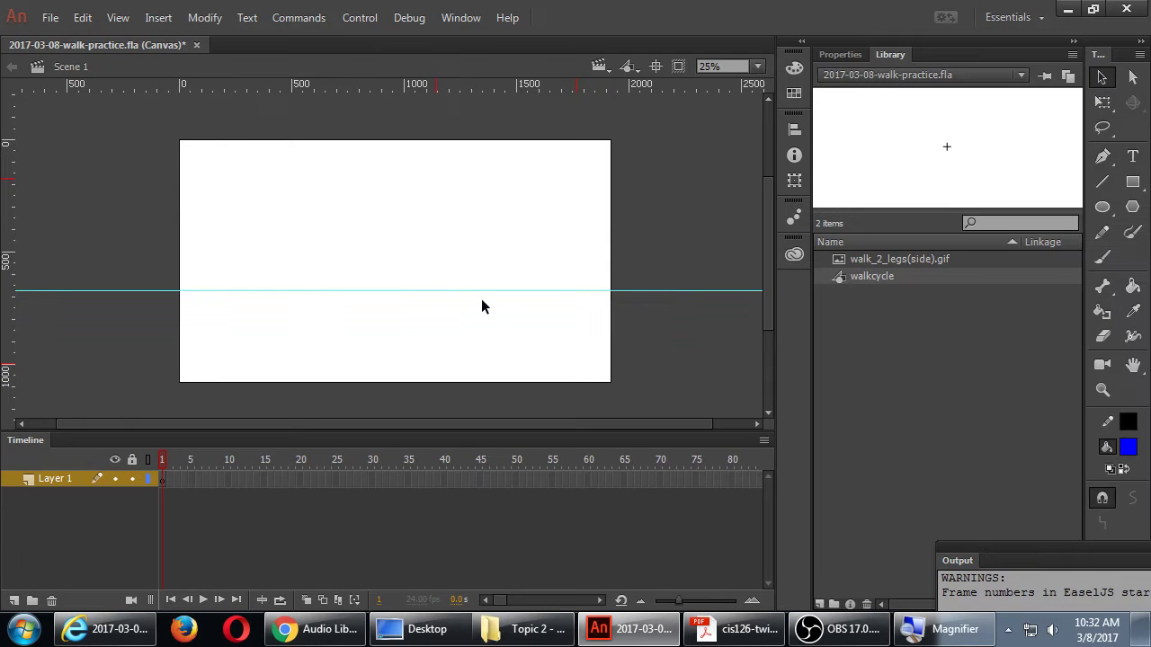
Step: Open the walkcycle symbol for editing and paste the cut Walk layer into its timeline
double_click(839, 277)
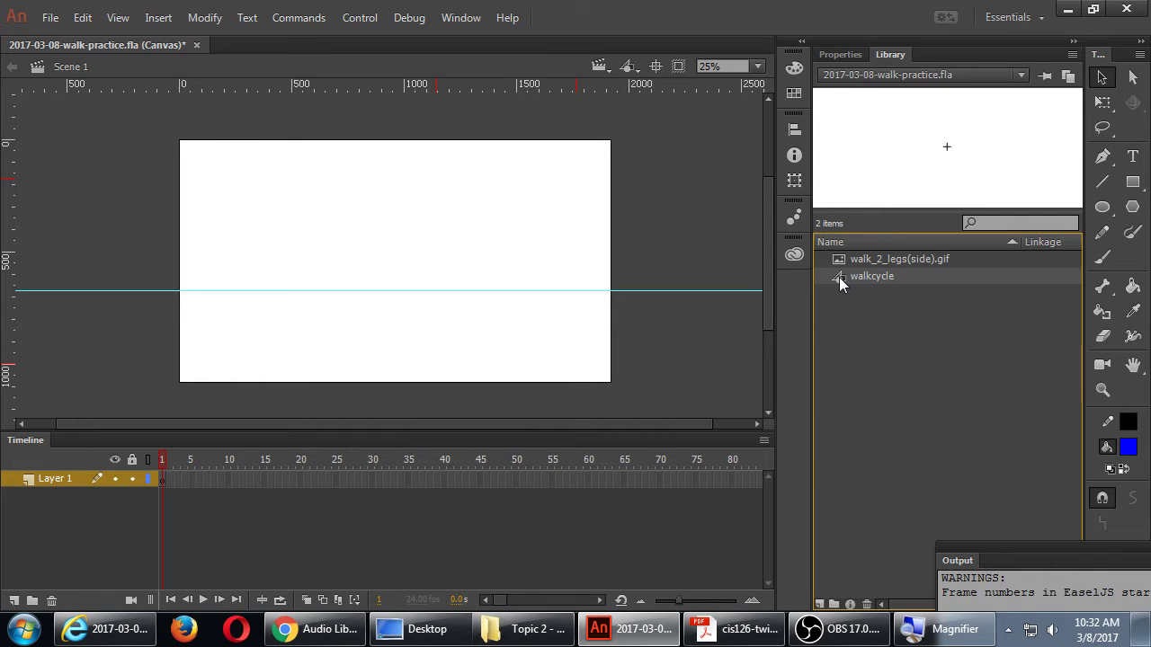
right_click(31, 484)
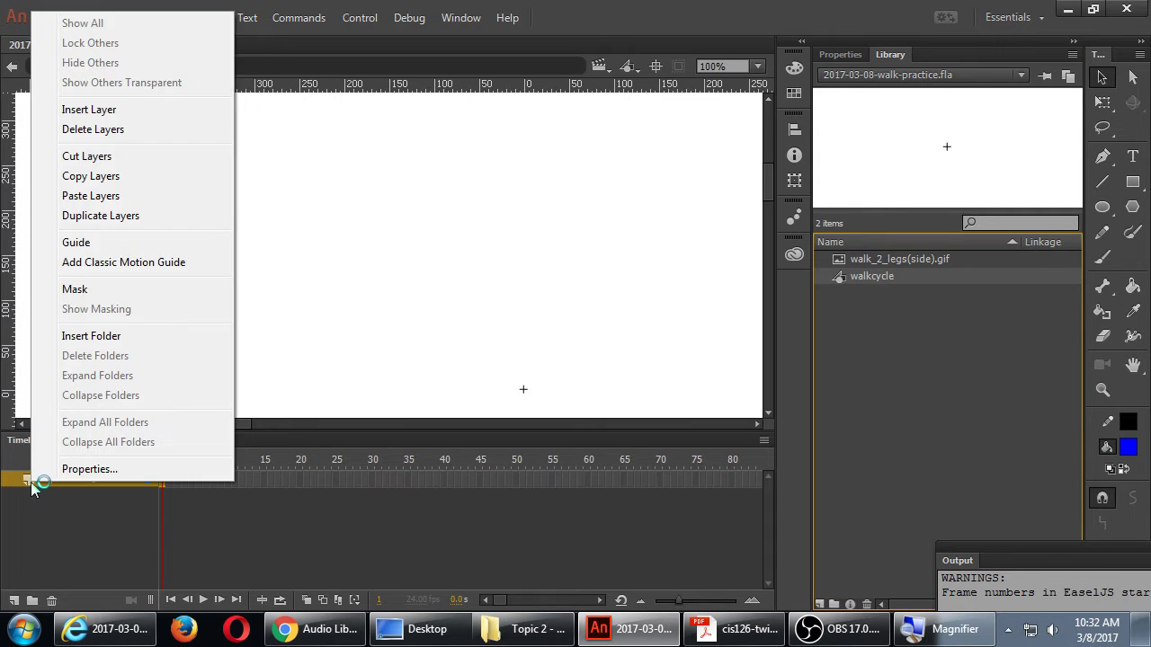
left_click(90, 196)
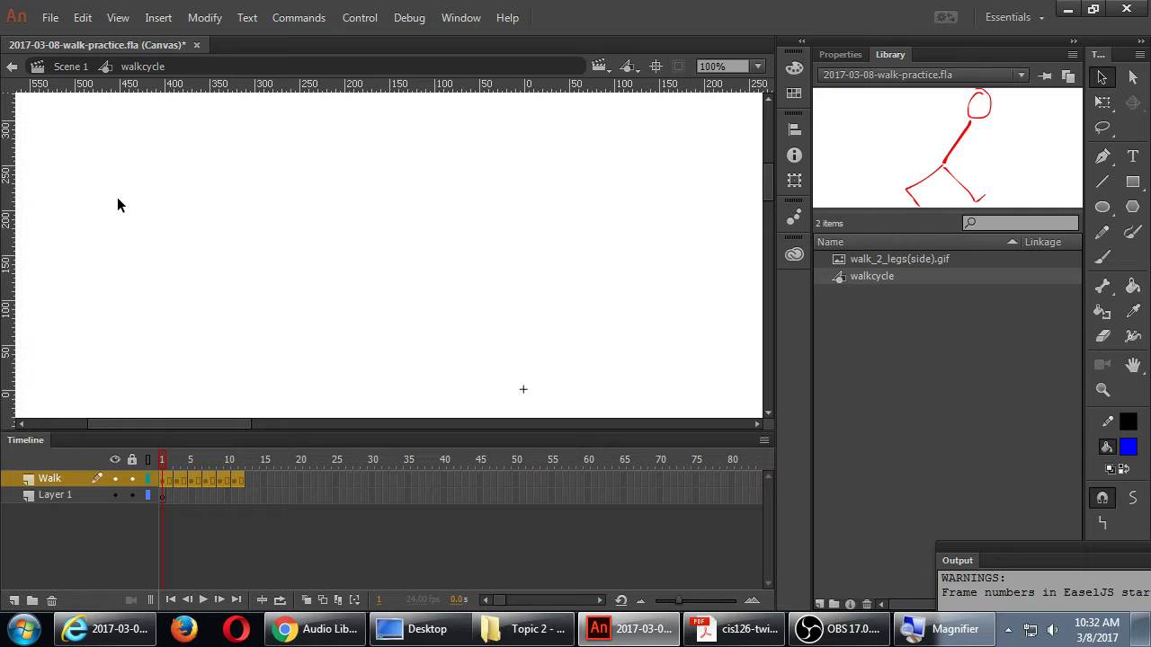
key("ctrl+minus")
key("ctrl+minus")
key("ctrl+minus")
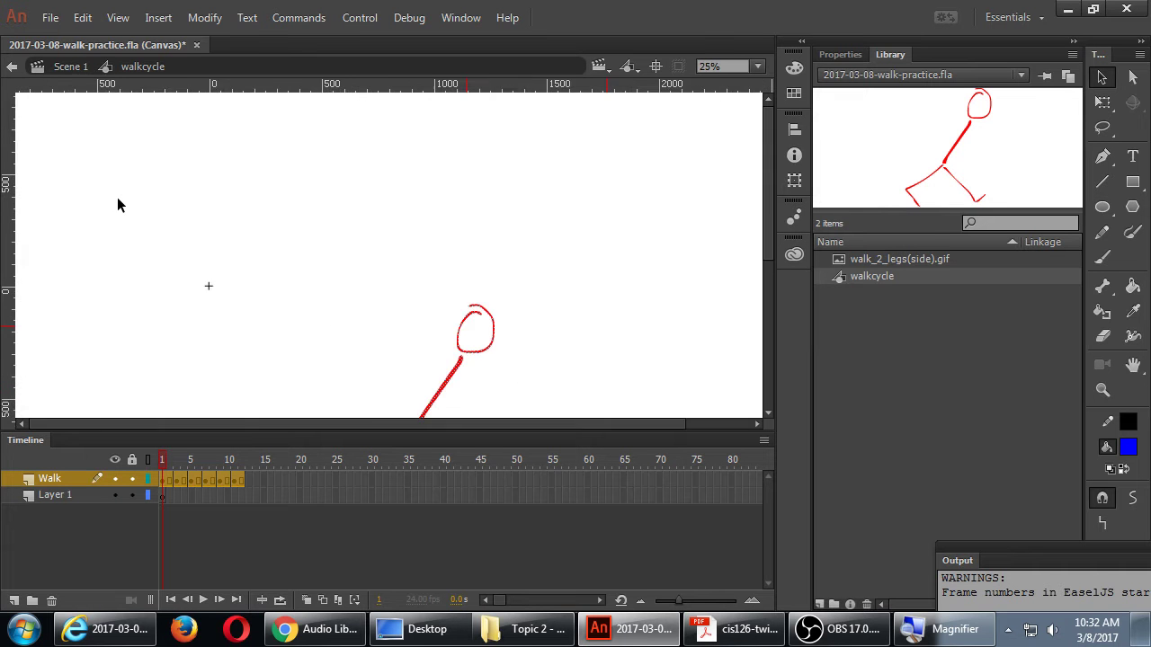
key("ctrl+equal")
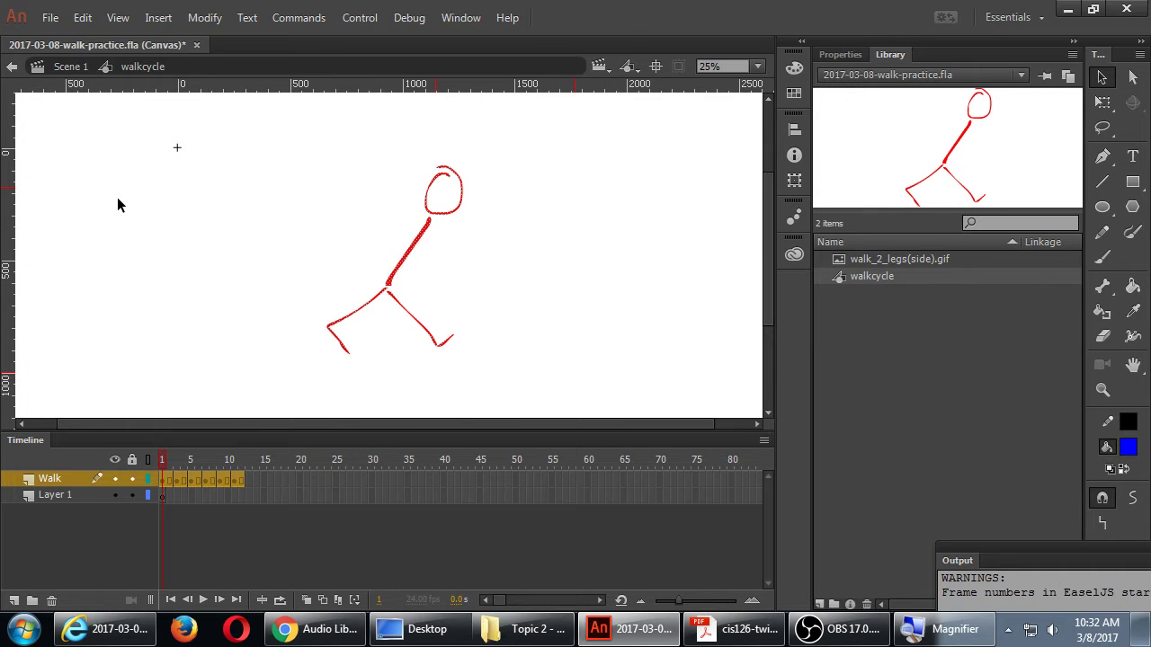
Step: Delete the empty Layer 1 from the walkcycle symbol and return to Scene 1, saving the document
left_click(81, 496)
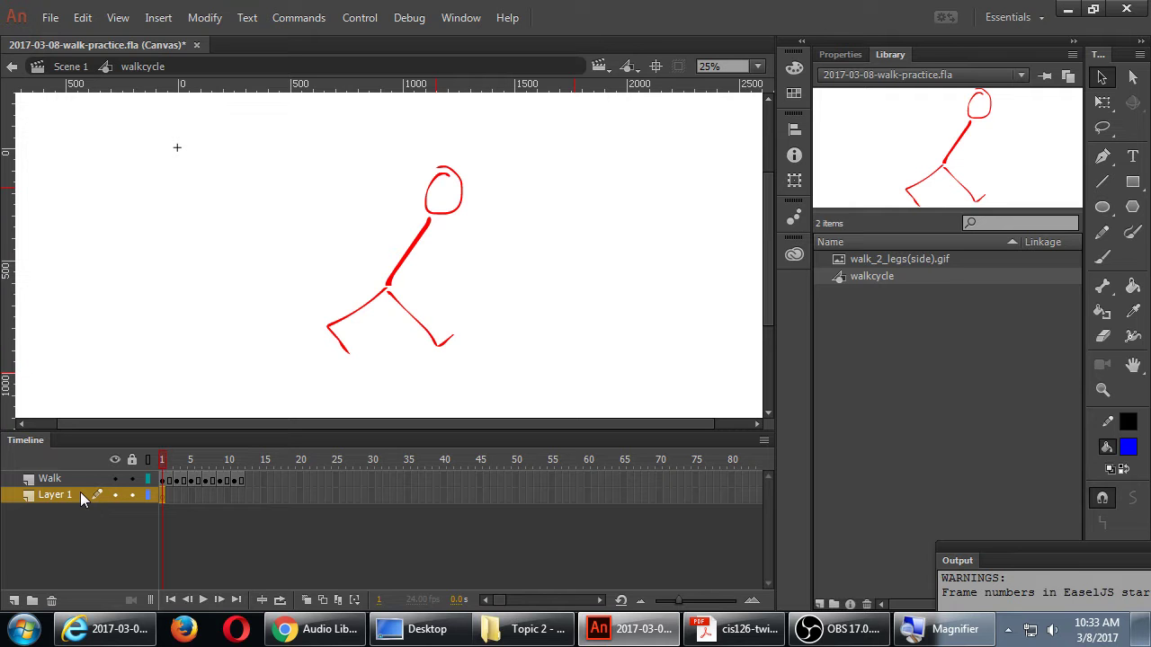
left_click(52, 602)
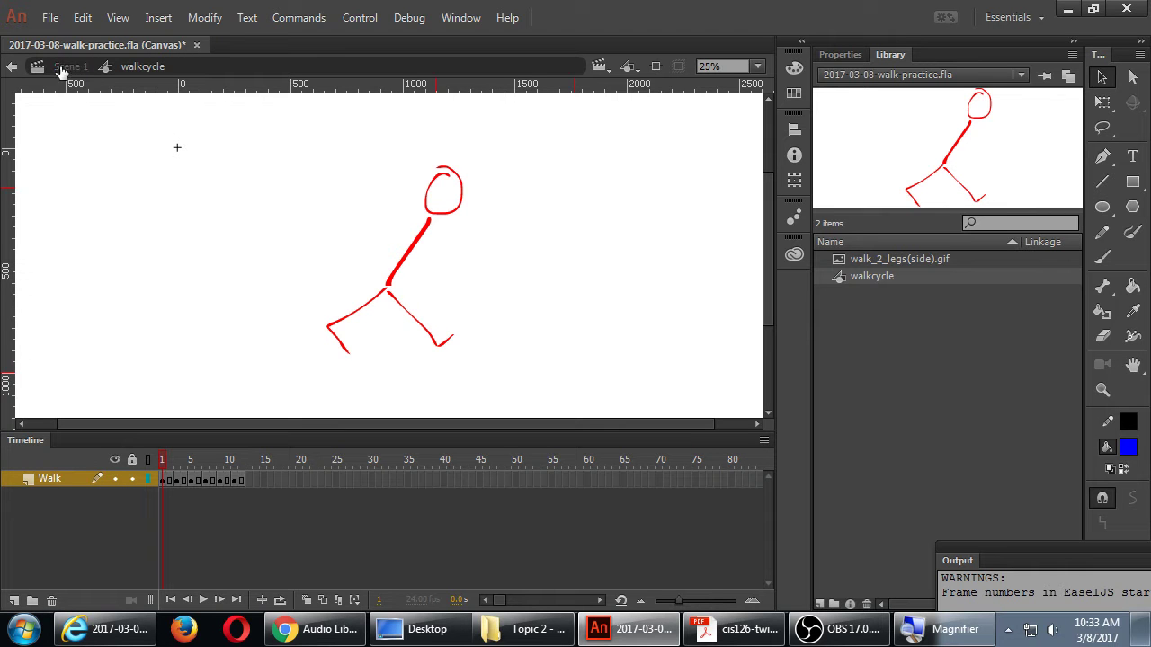
left_click(11, 68)
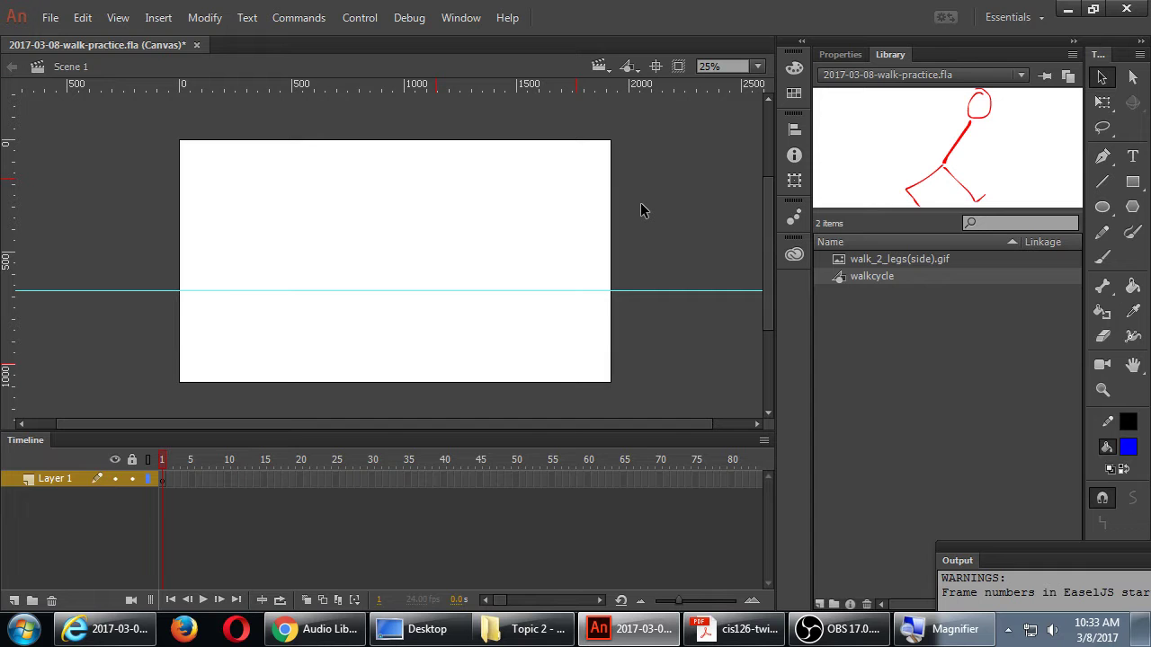
key("ctrl+s")
Step: Place an instance of walkcycle near the middle of the stage and extend Layer 1 to frame 25
left_click_drag(842, 277, 386, 278)
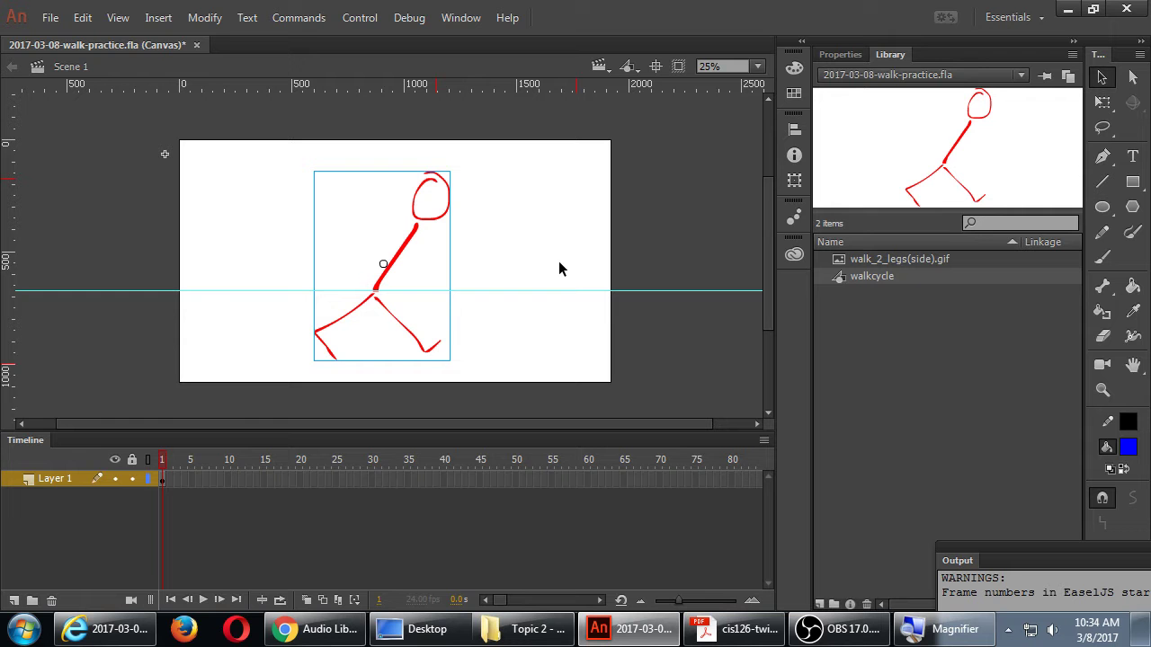
right_click(338, 480)
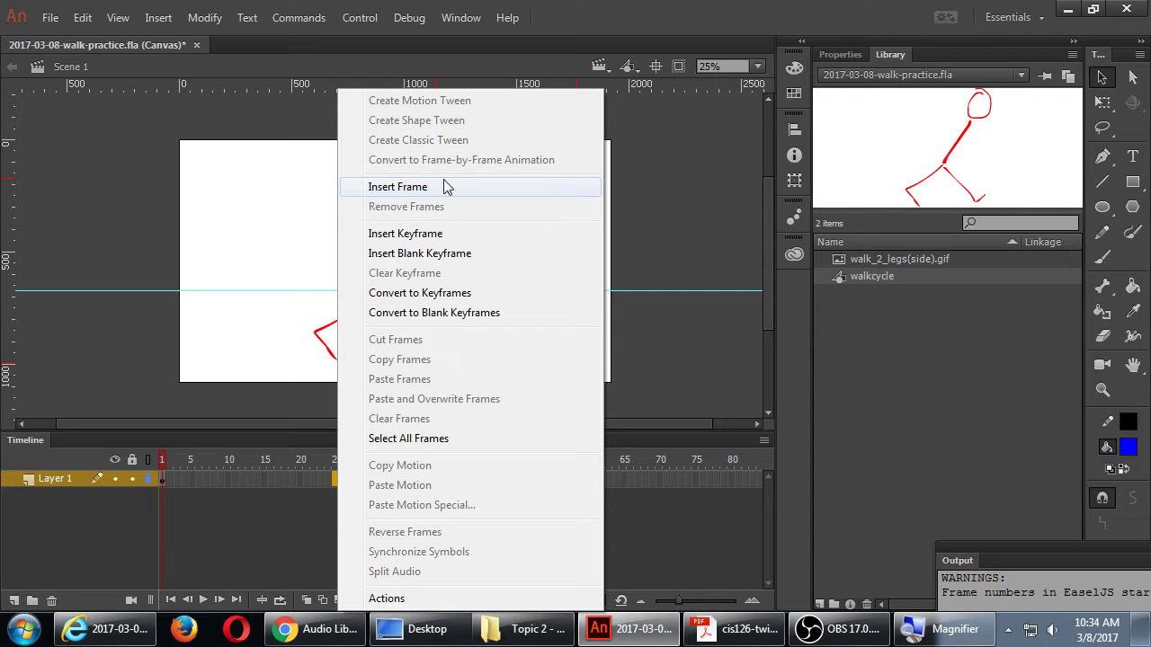
left_click(397, 186)
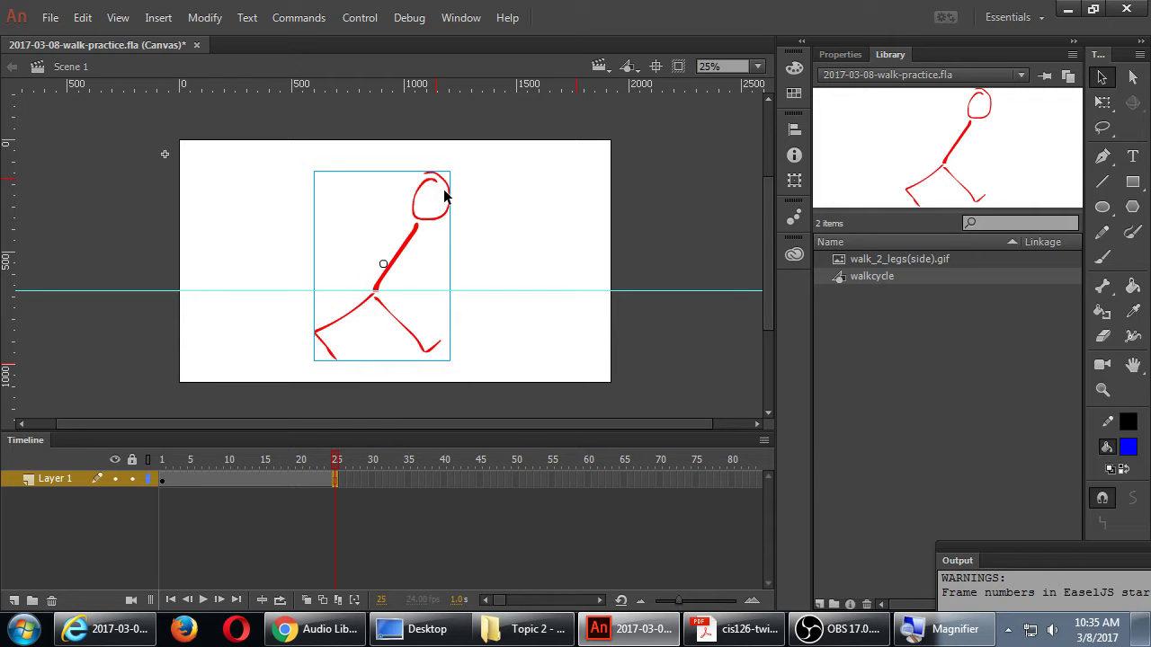
Step: Preview the animation in the browser, and again with a second walkcycle instance added to the right of the first
key("ctrl+Return")
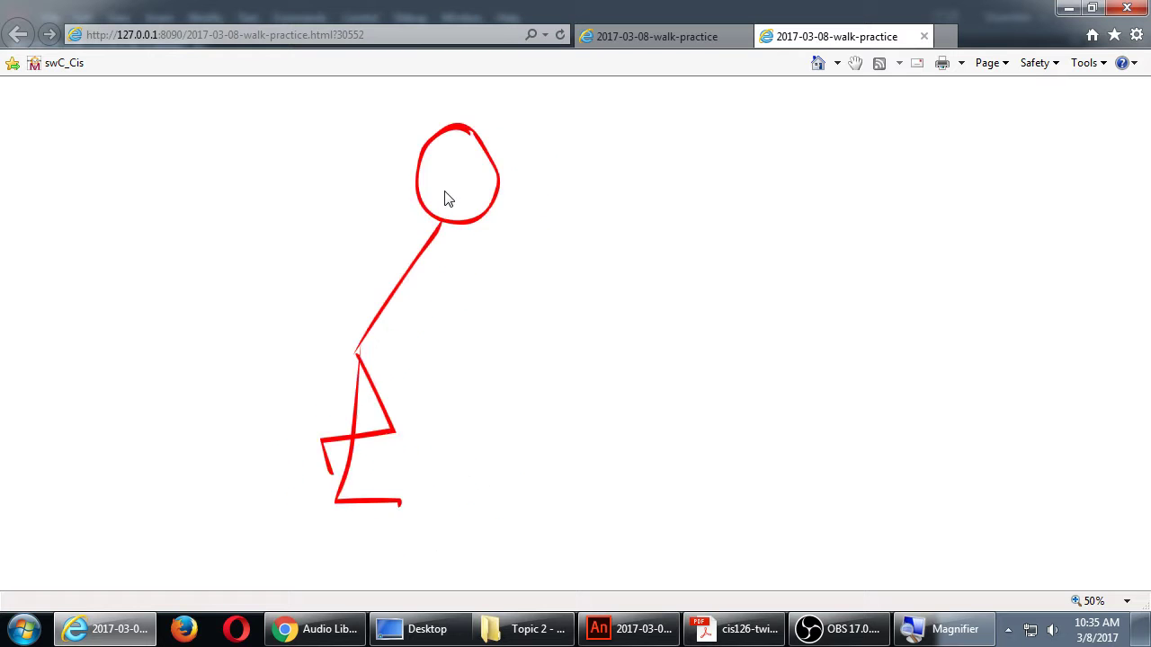
left_click(1093, 9)
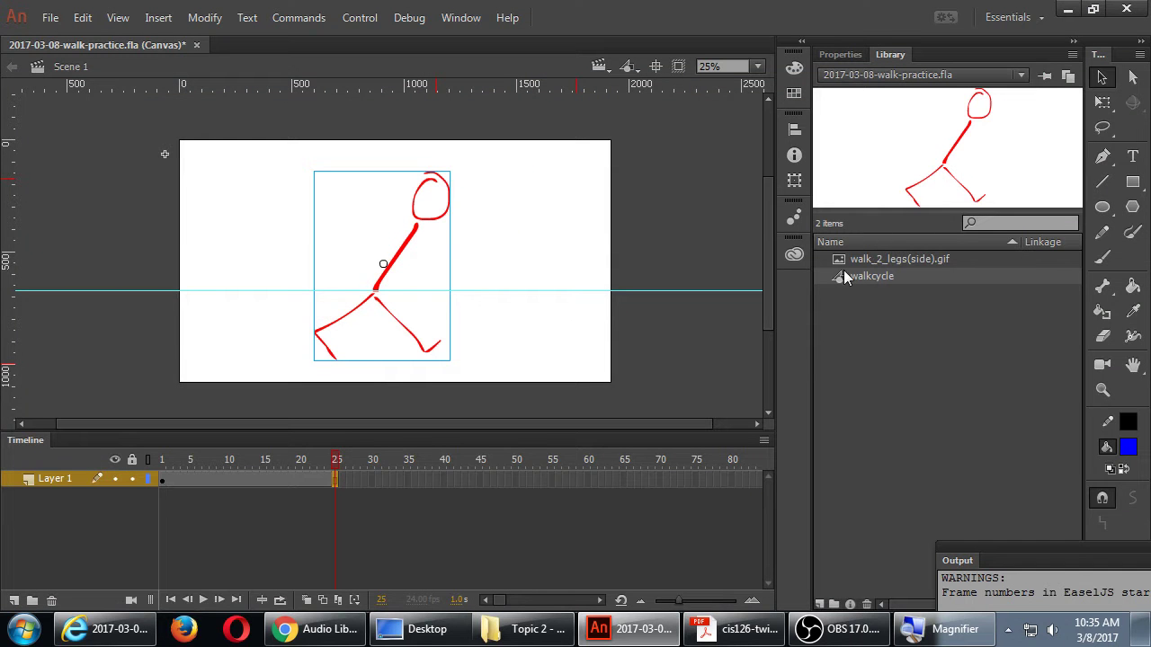
left_click_drag(843, 277, 537, 268)
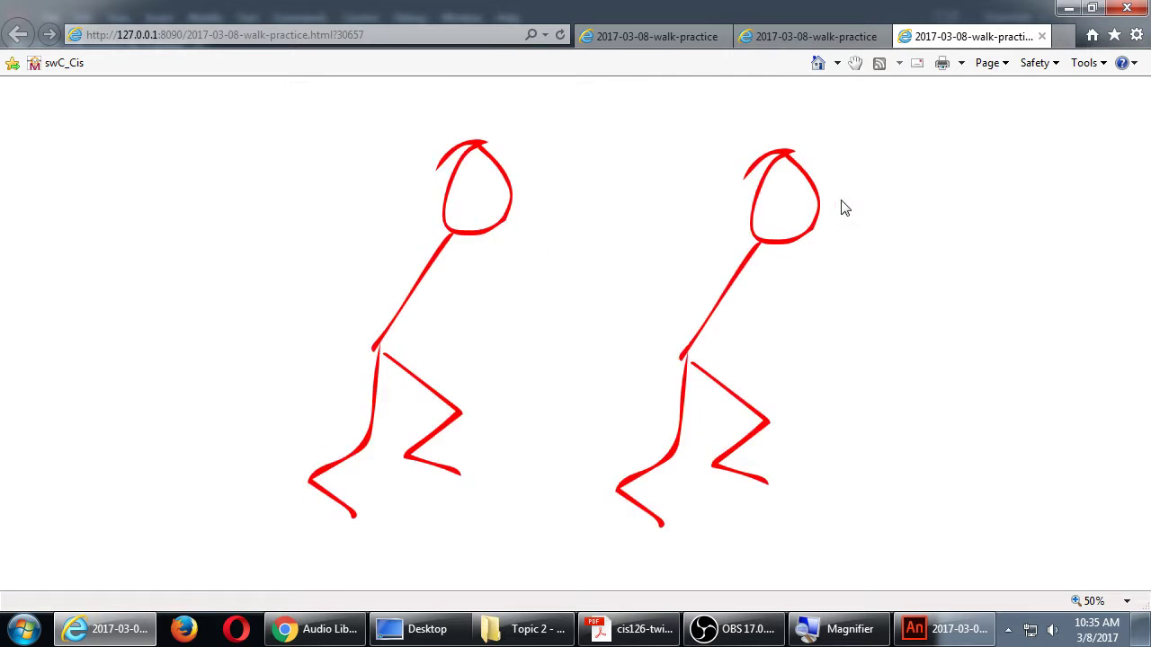
left_click(1127, 9)
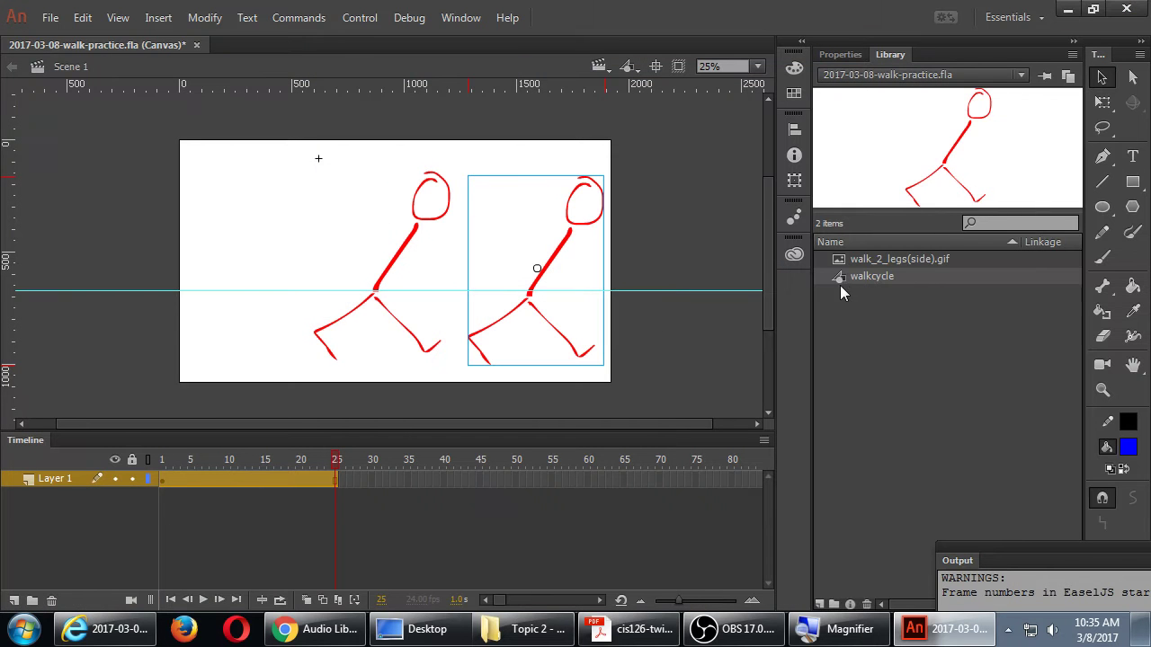
Step: Place a third walkcycle instance to the left of the others and nudge it right until it lies fully on the stage
left_click_drag(840, 285, 225, 283)
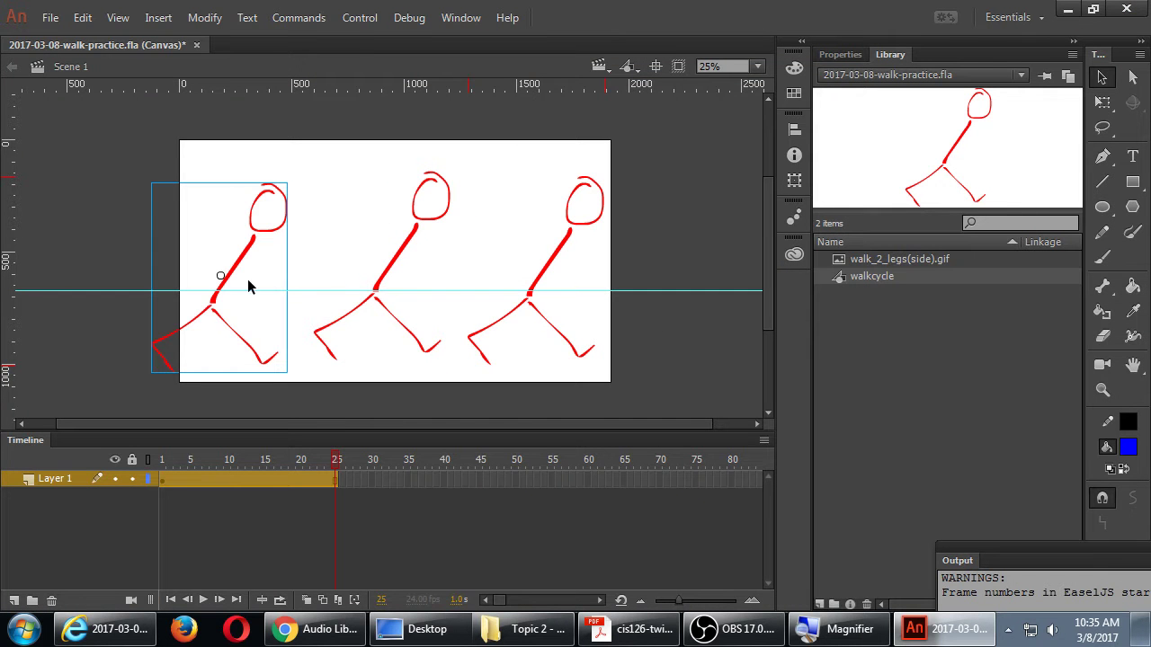
key("shift+Right")
key("shift+Right")
key("shift+Right")
key("shift+Right")
key("shift+Right")
key("shift+Right")
key("shift+Right")
key("shift+Right")
key("shift+Right")
key("shift+Right")
key("shift+Right")
key("shift+Right")
key("shift+Right")
key("shift+Right")
key("shift+Right")
key("shift+Right")
key("shift+Right")
key("shift+Right")
key("shift+Right")
key("shift+Right")
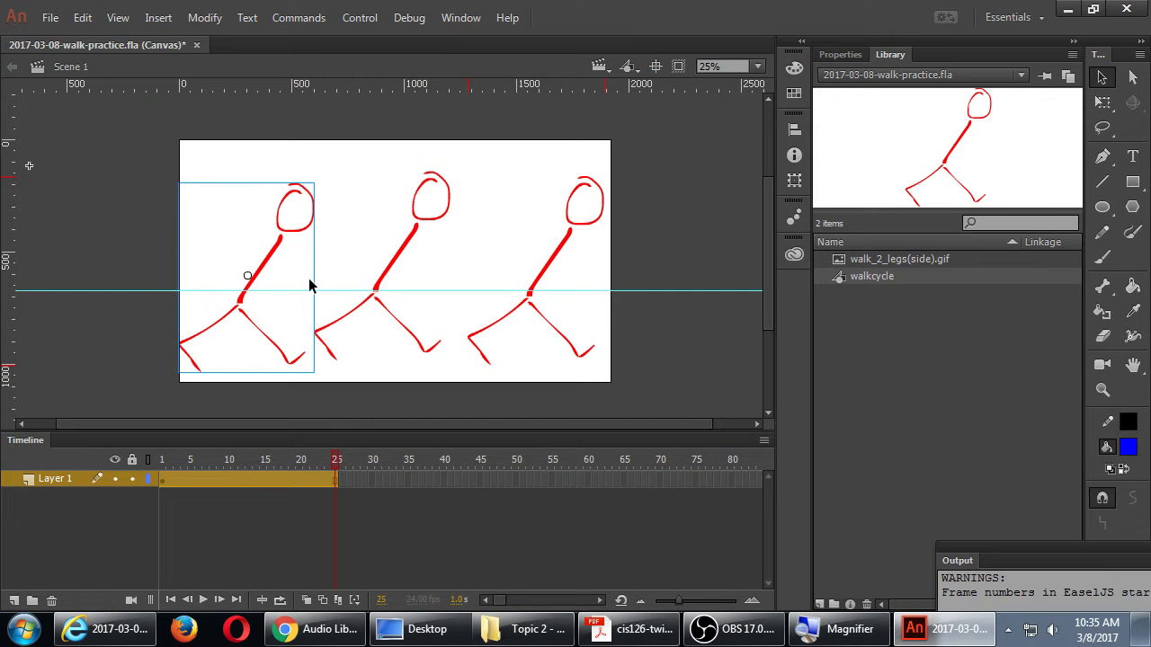
key("shift+Right")
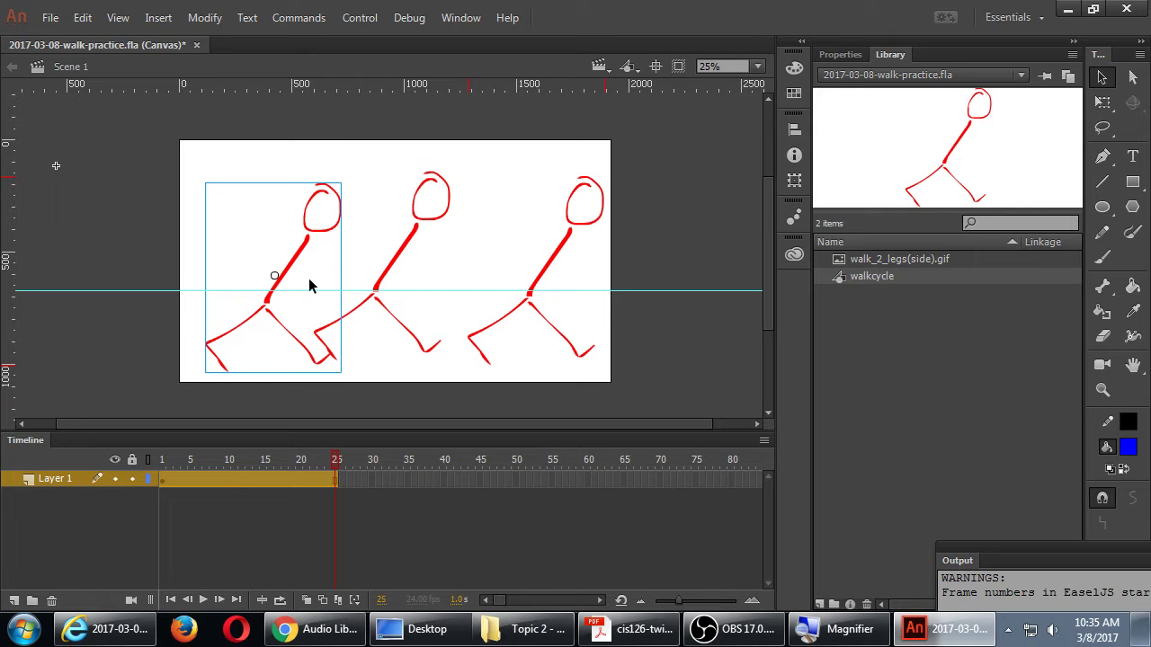
Step: Nudge the rightmost walkcycle instance slightly left and preview the three walkers in the browser
left_click(554, 260)
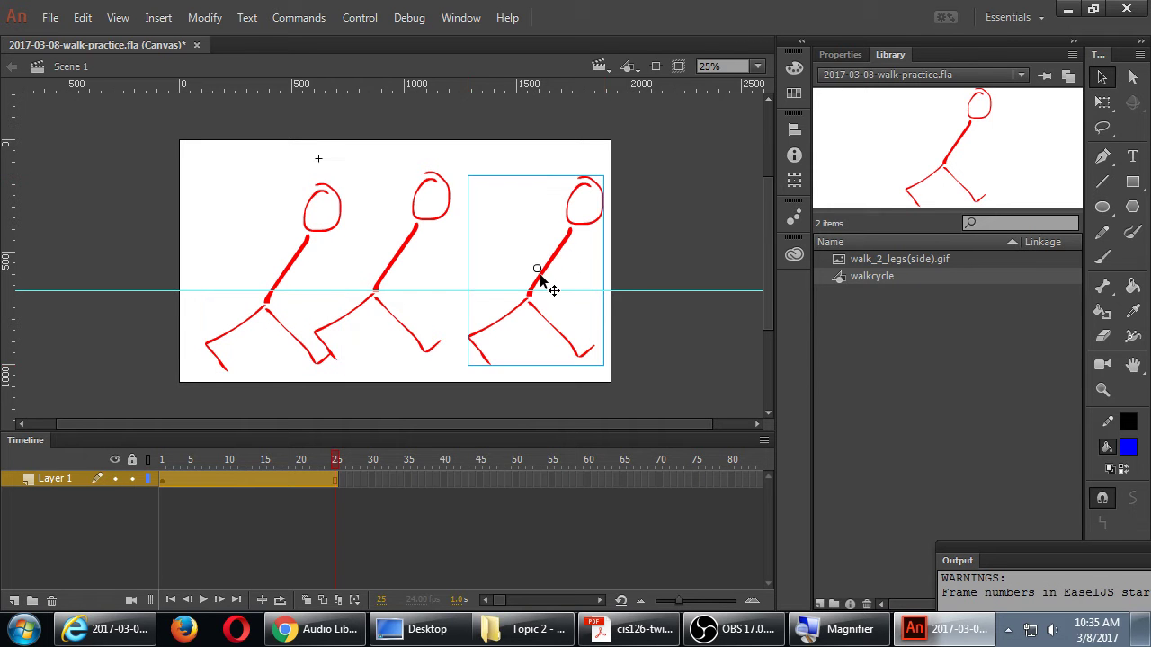
key("shift+Left")
key("shift+Left")
key("shift+Left")
key("shift+Left")
key("shift+Left")
key("shift+Left")
key("shift+Left")
key("shift+Left")
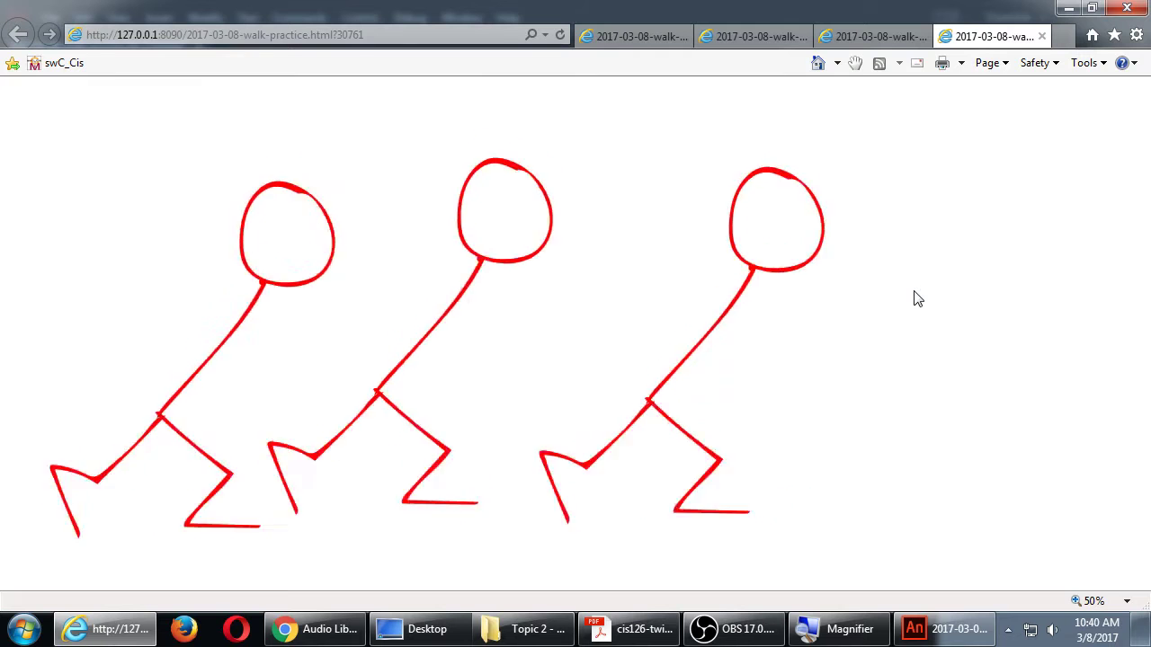
left_click(1068, 9)
left_click(705, 214)
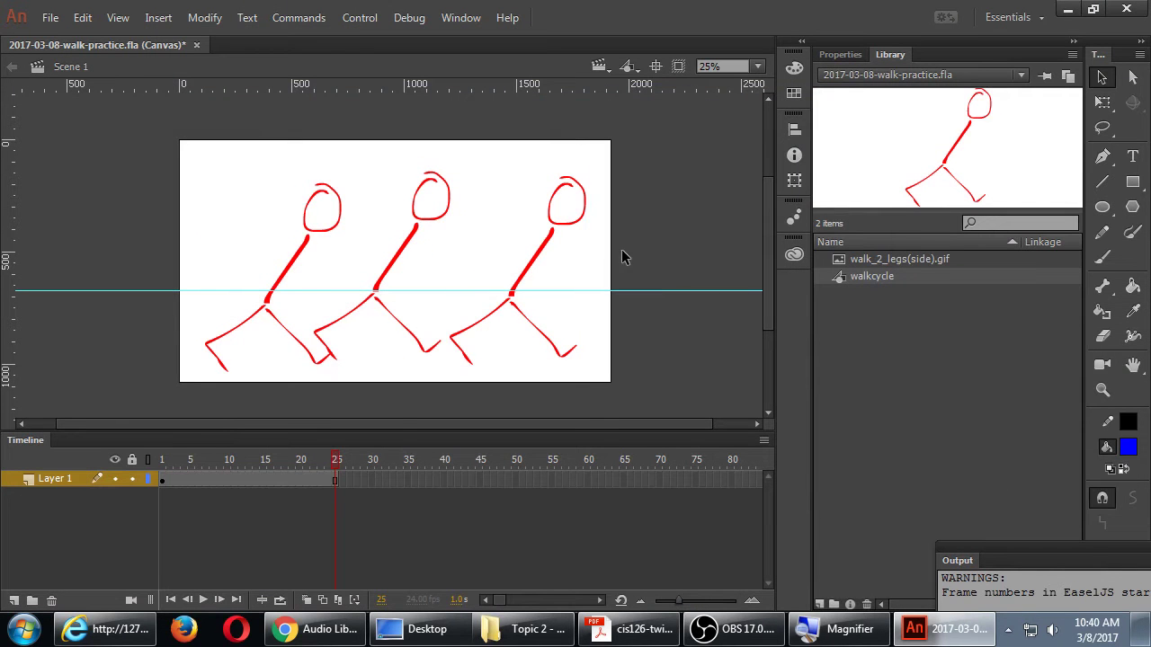
left_click(545, 256)
right_click(542, 255)
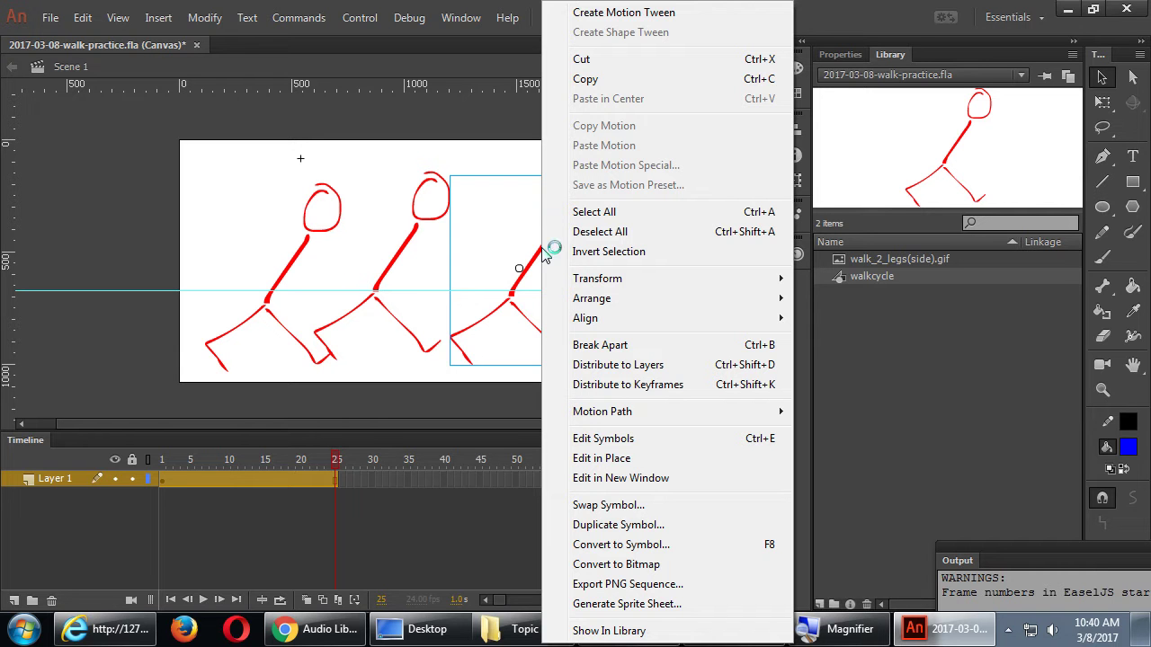
left_click(144, 192)
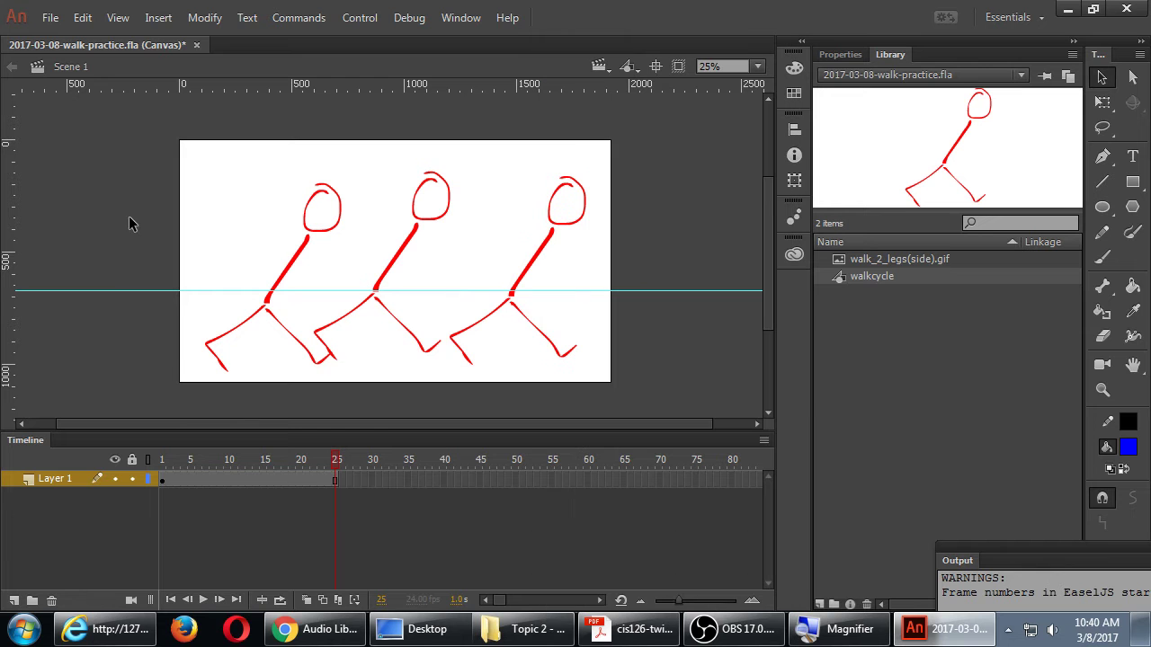
left_click(162, 482)
right_click(166, 487)
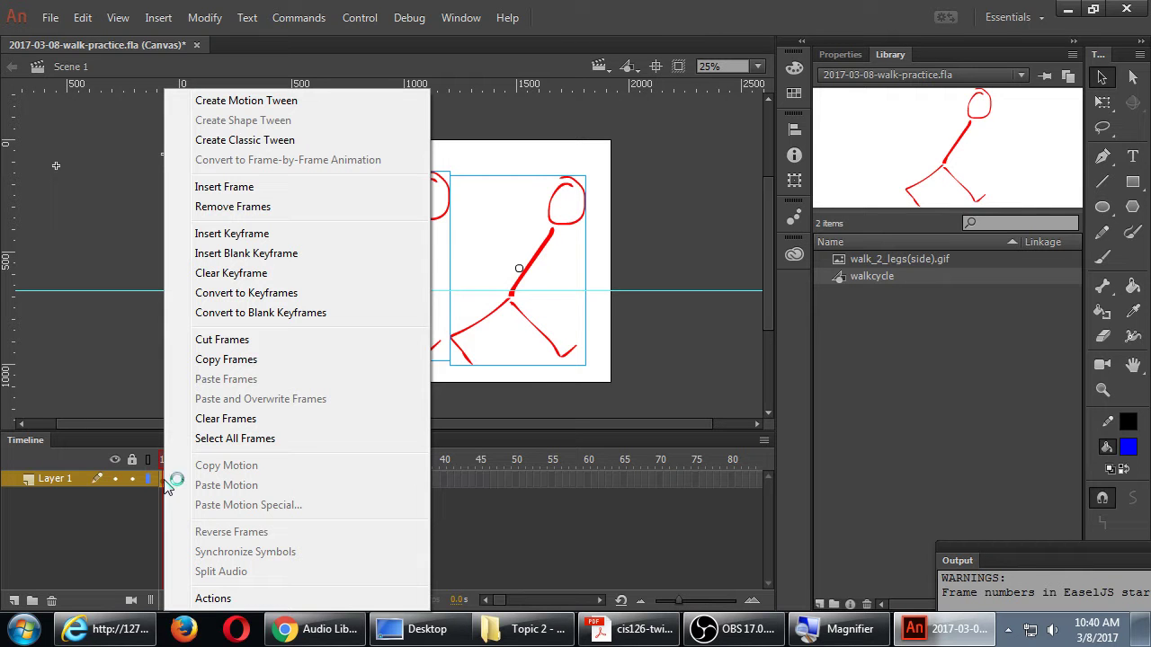
left_click(677, 349)
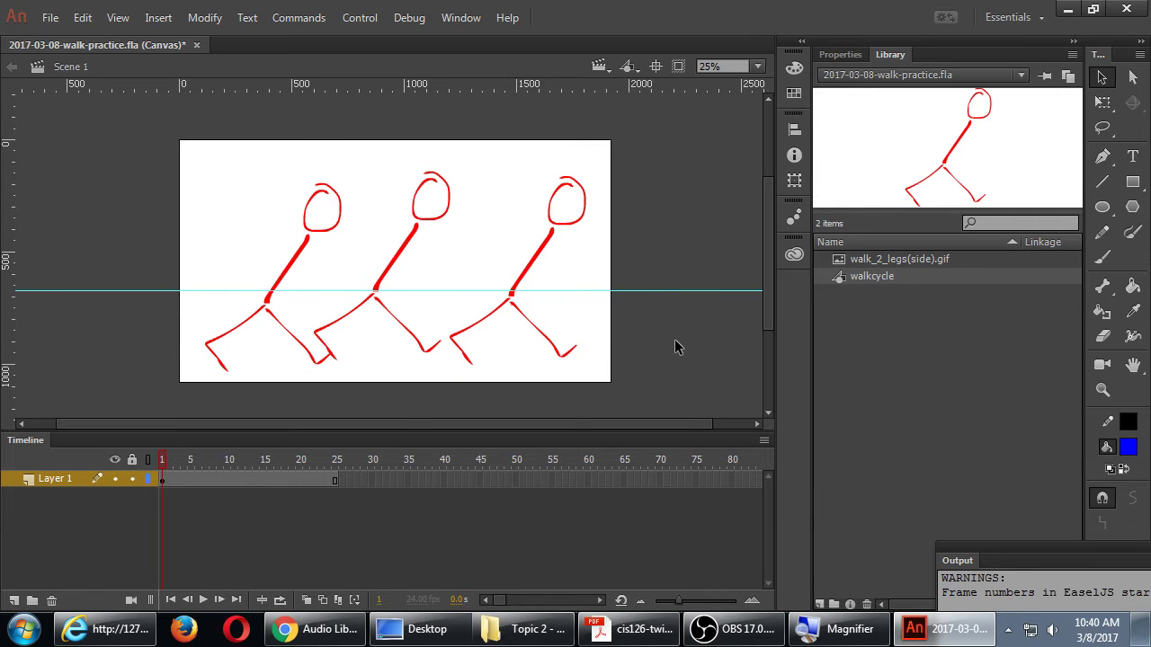
Step: Save the document and preview the animation in the browser, closing all browser tabs when done
key("ctrl+s")
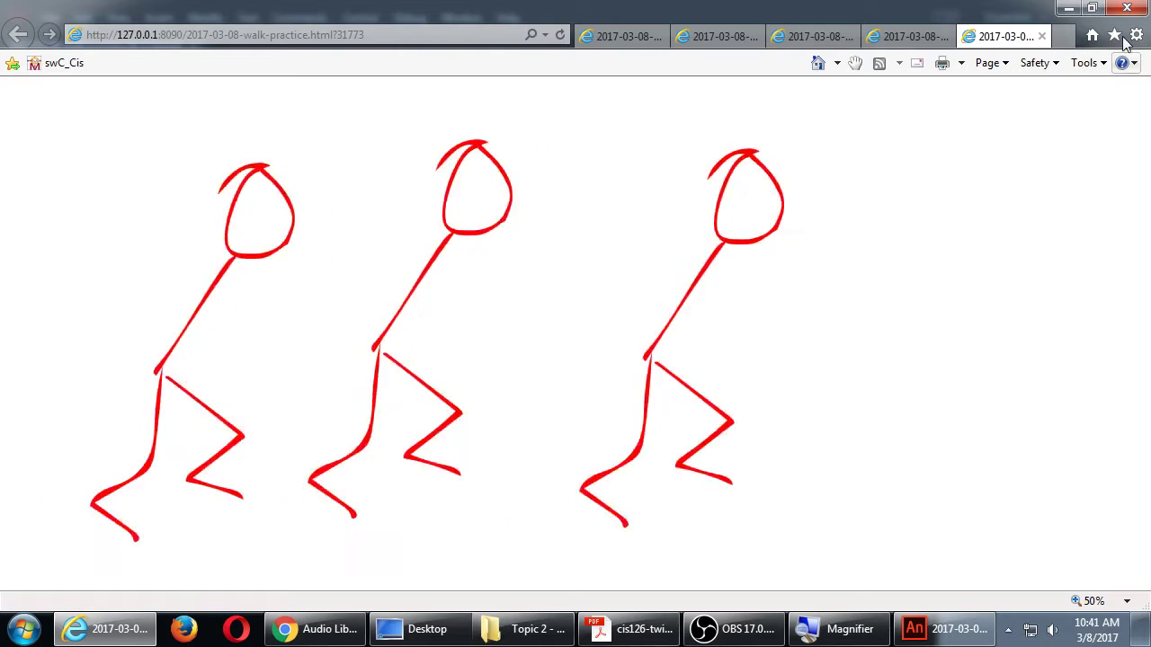
key("alt+F4")
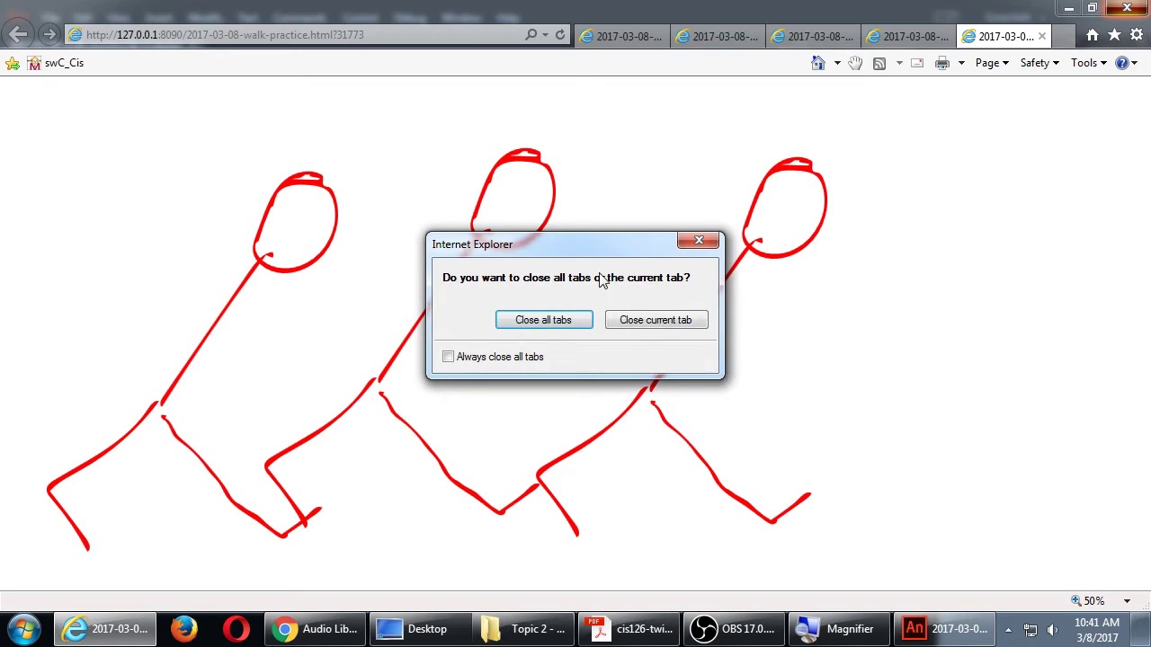
left_click(543, 320)
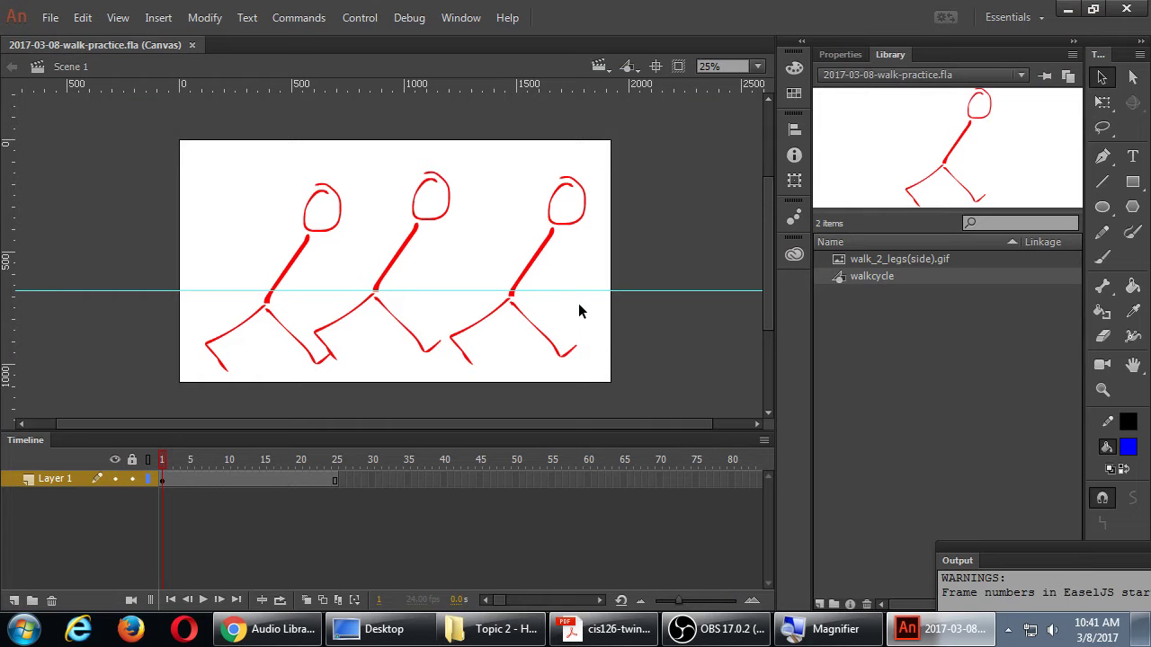
Step: Delete the rightmost and leftmost walkcycle instances from the stage, keeping only the middle one
left_click(540, 261)
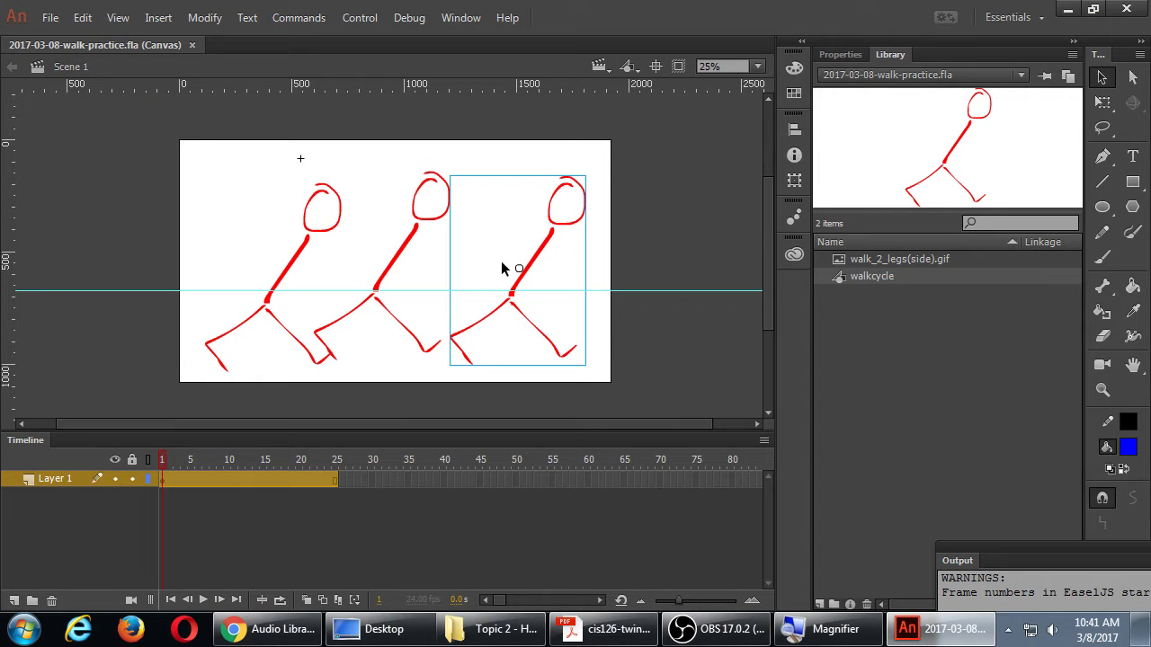
key("Delete")
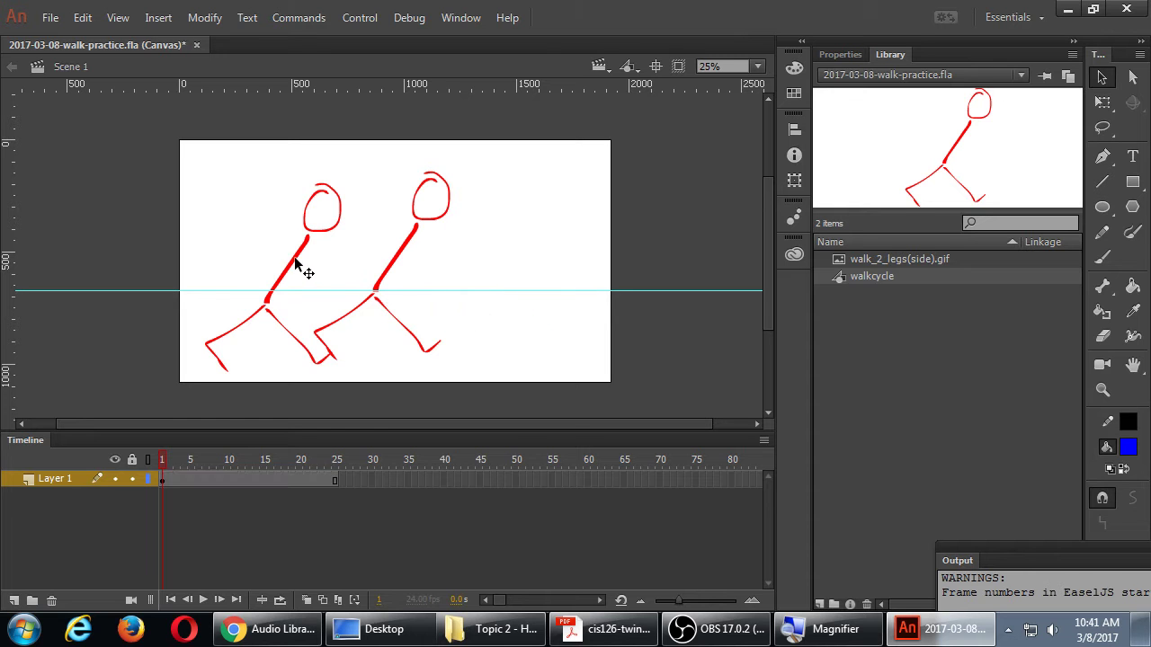
left_click(306, 267)
key("Delete")
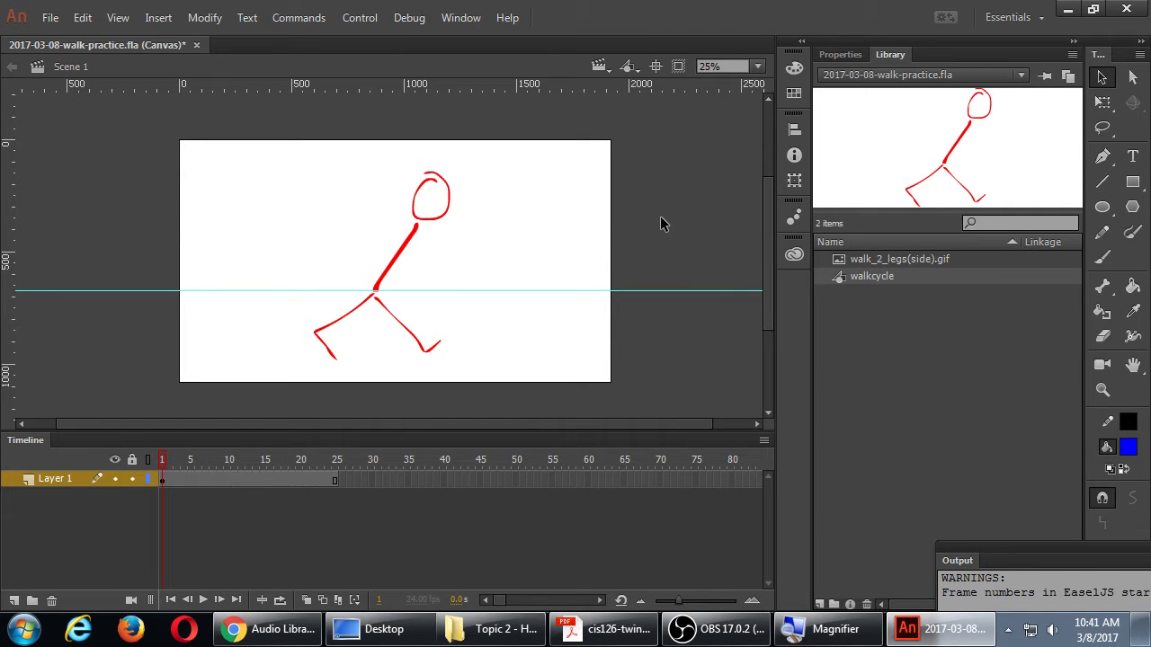
Step: Save the document, and rename Layer 1 to walker and lock it
key("ctrl+s")
double_click(50, 478)
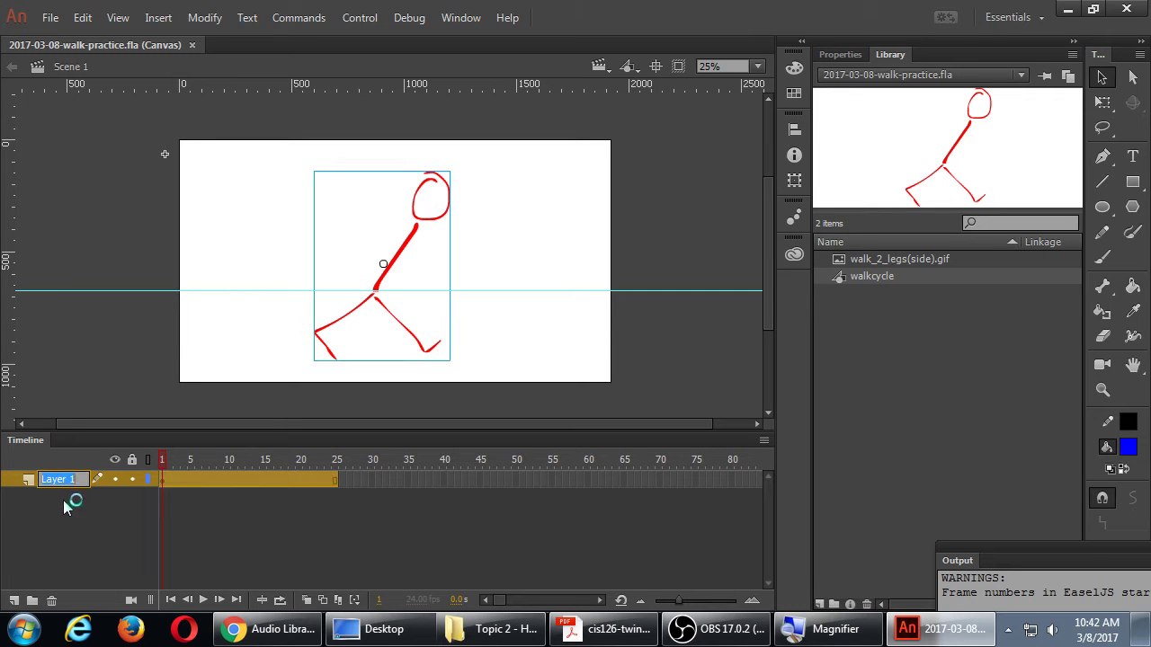
type("walker")
key("Return")
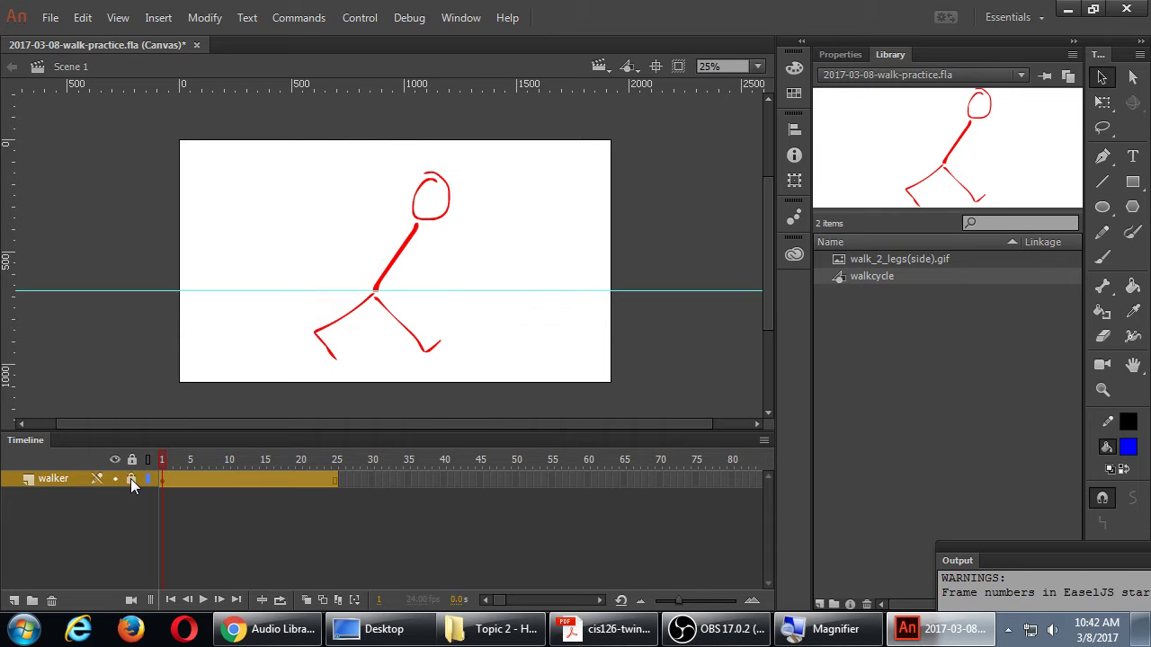
Step: Add a layer named background to the main timeline and place it below the walker layer
left_click(14, 601)
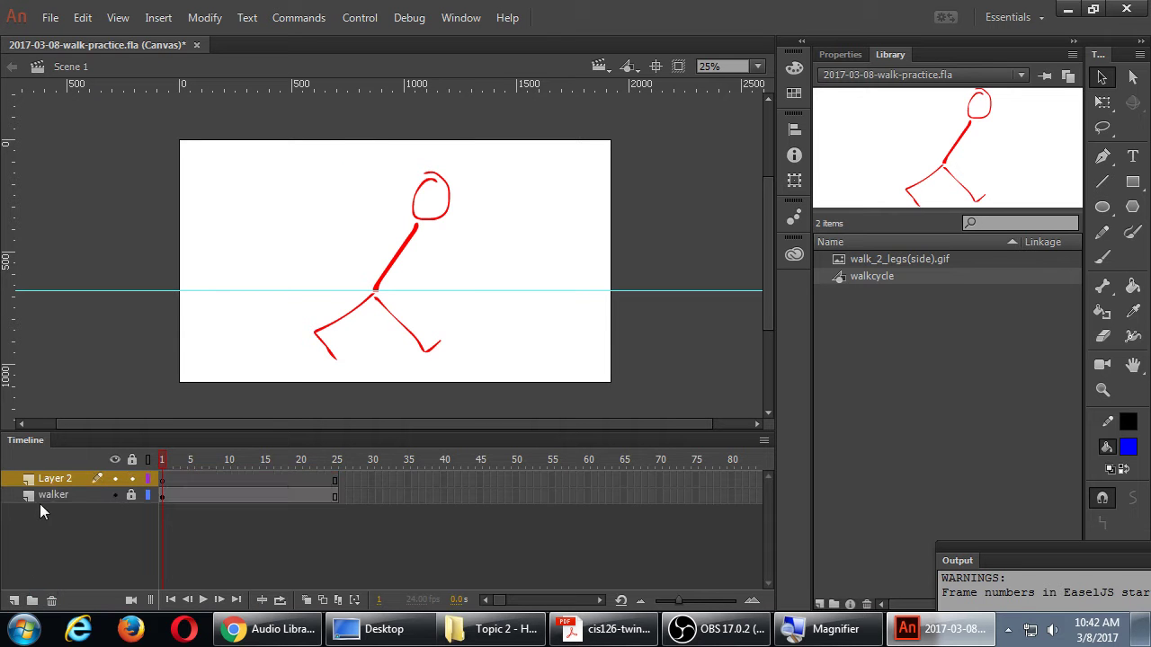
double_click(58, 478)
type("background")
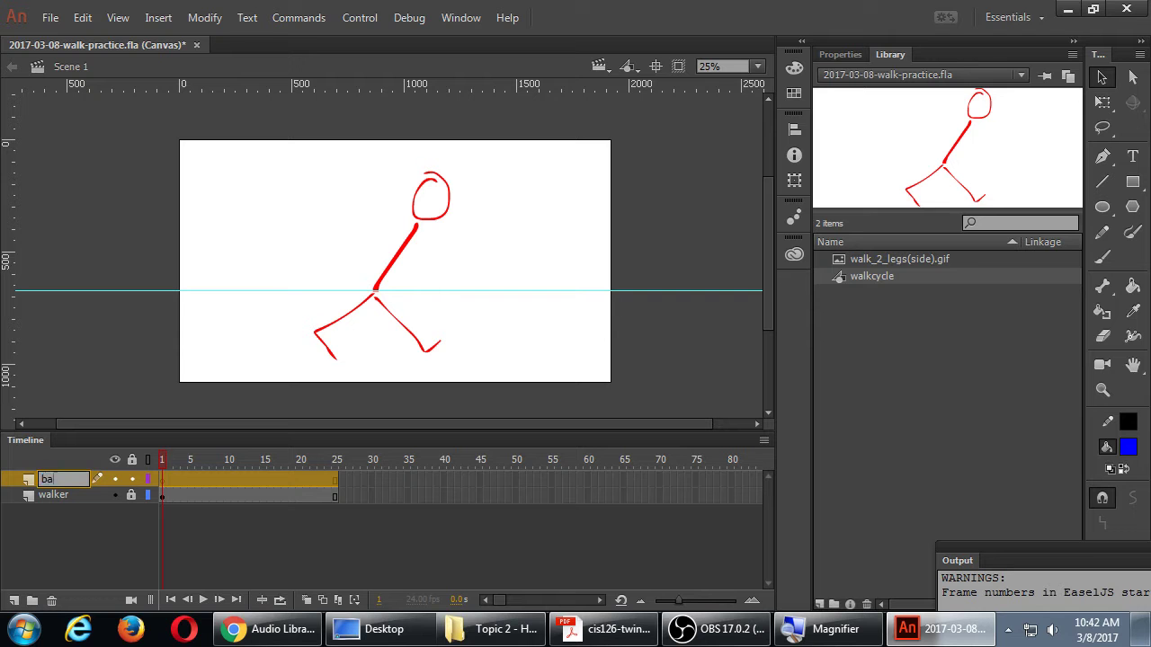
key("Return")
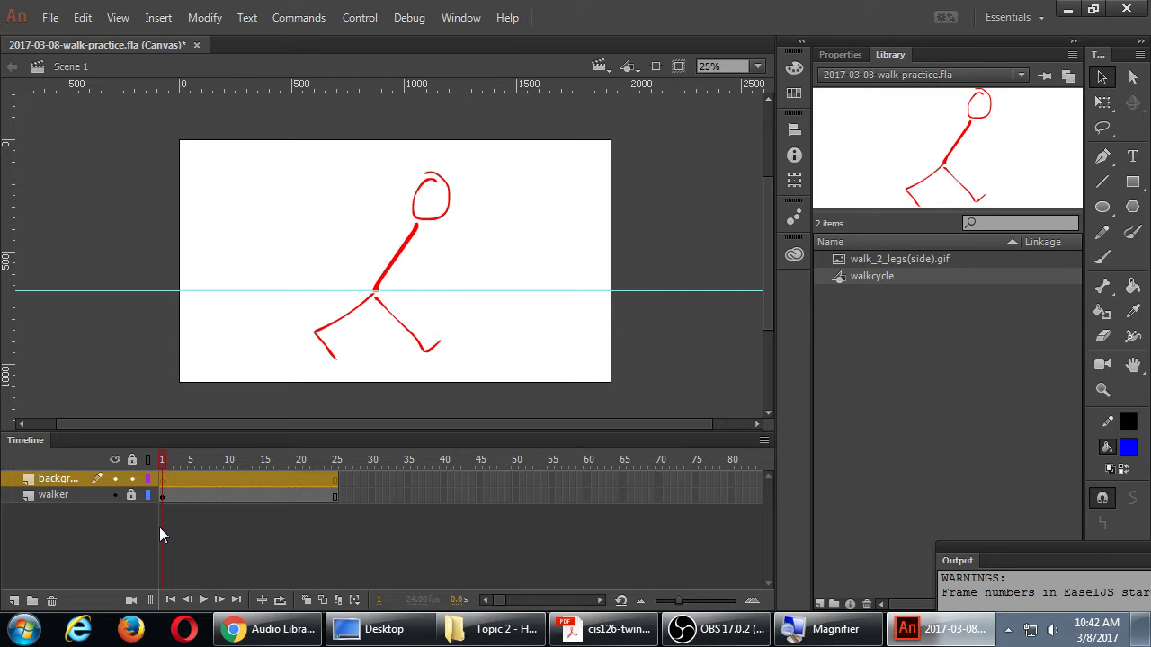
left_click_drag(159, 527, 191, 528)
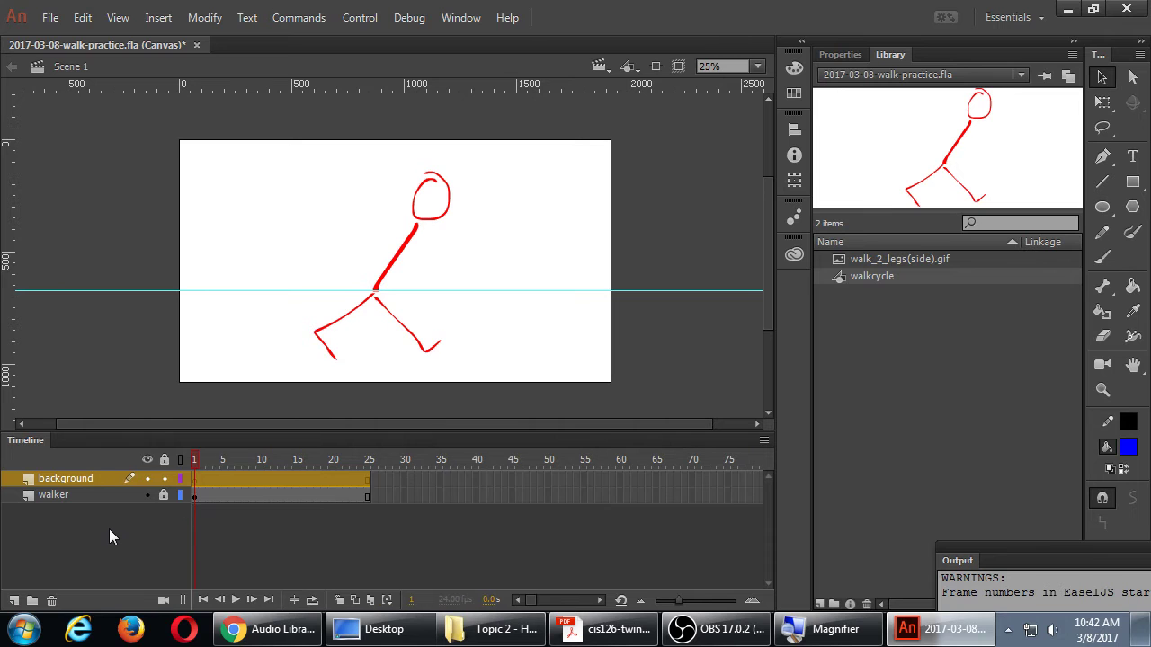
key("super+plus")
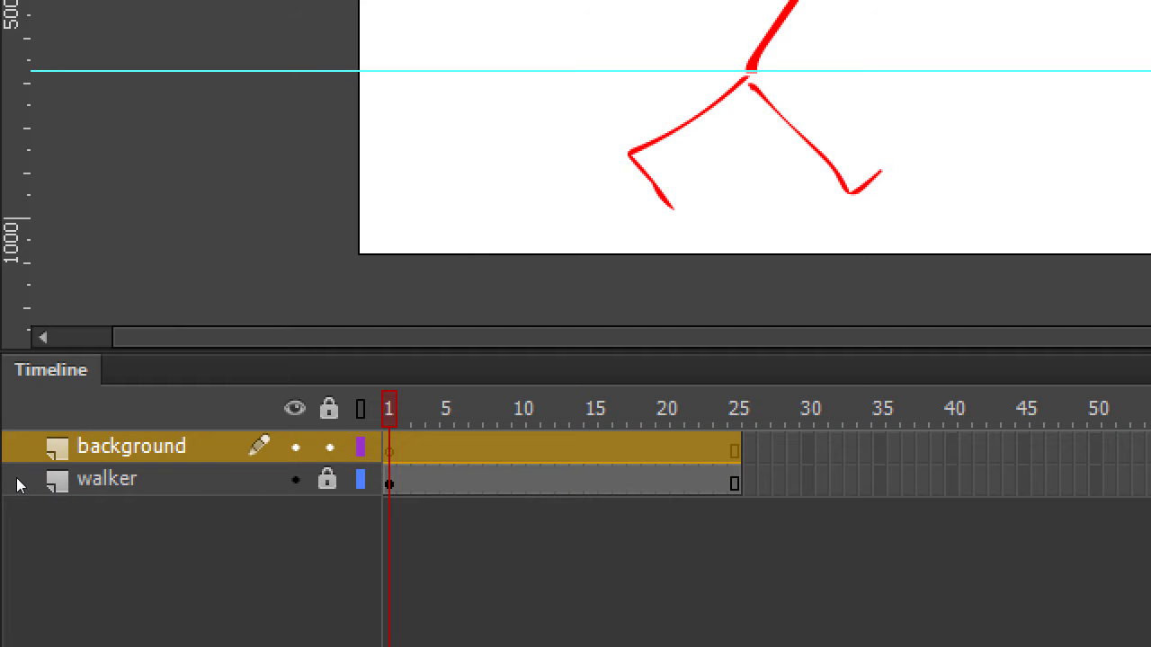
left_click_drag(33, 482, 33, 505)
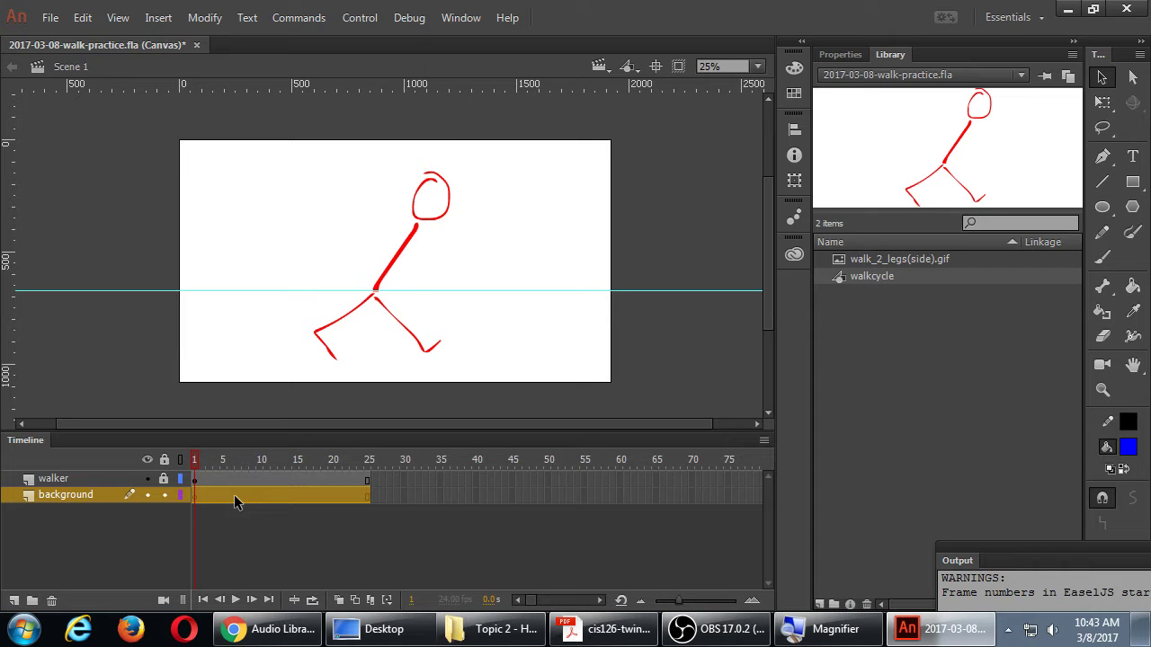
Step: Set up the Brush tool with a dark navy fill colour for painting on the background layer
key("ctrl+minus")
key("b")
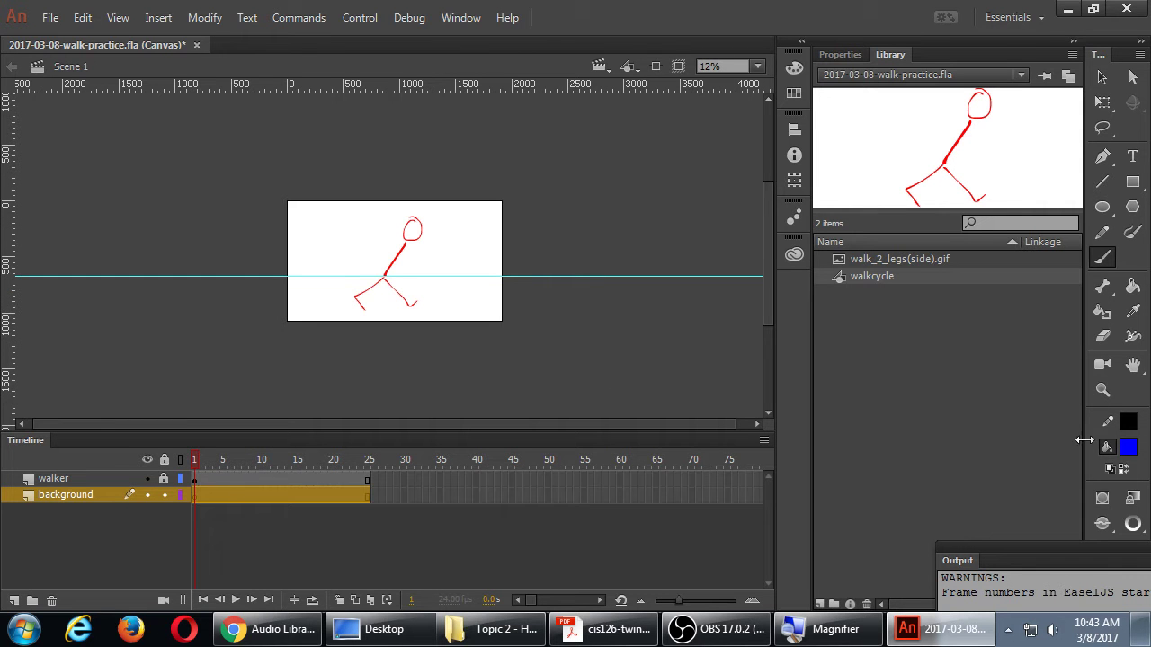
left_click(1128, 449)
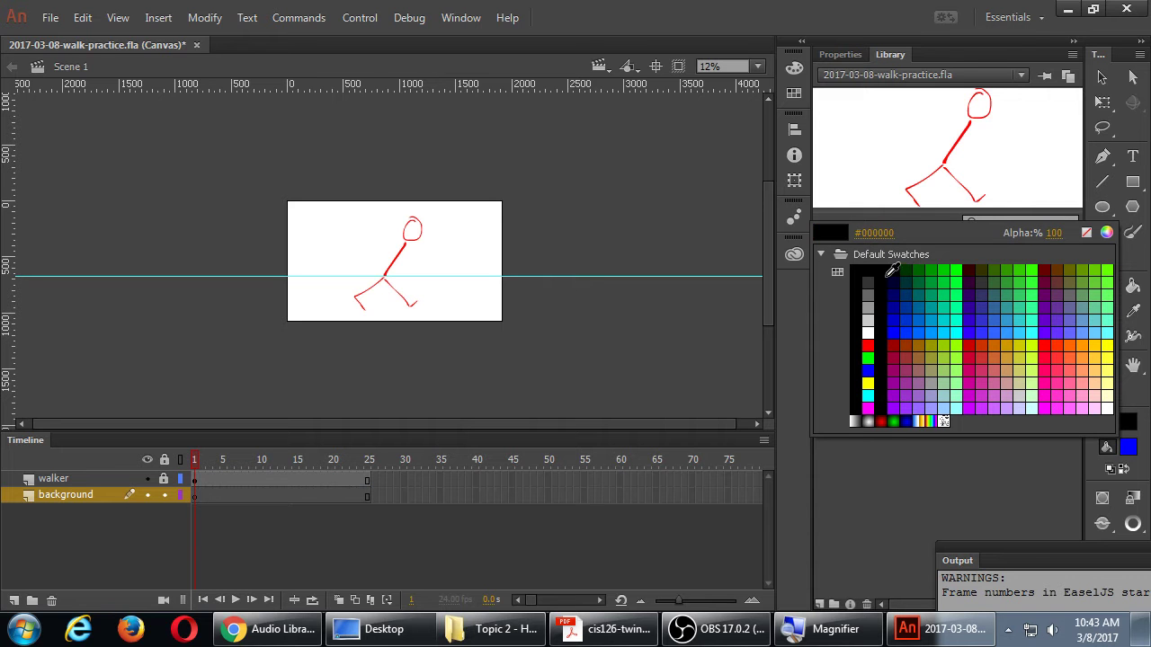
left_click(897, 279)
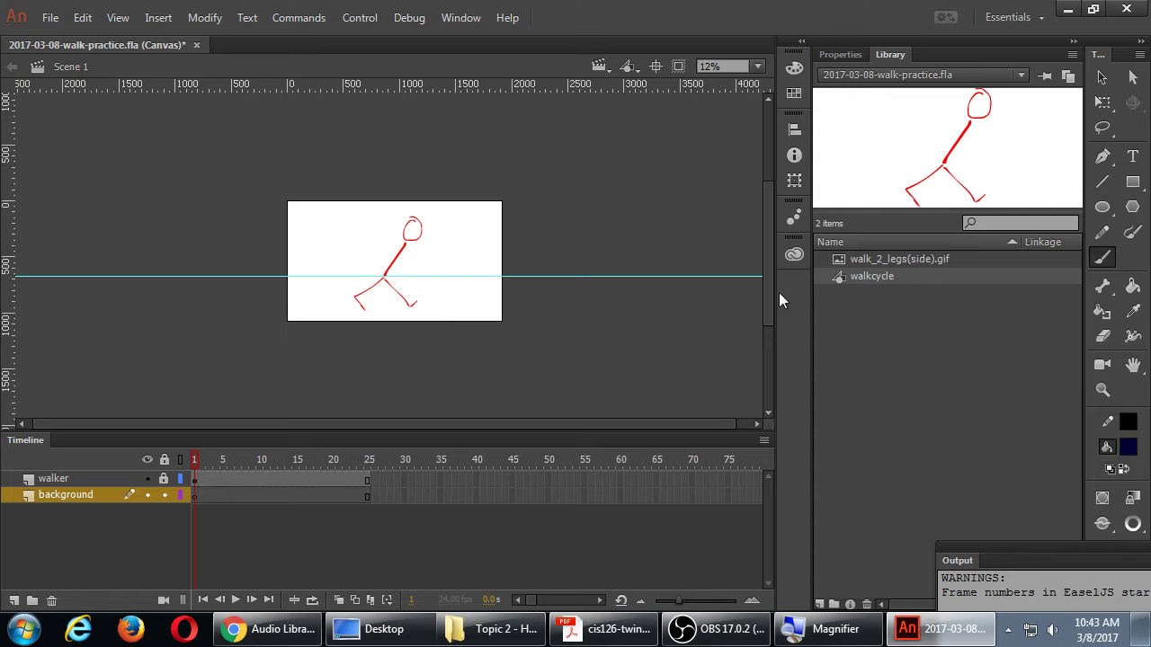
left_click_drag(1017, 527, 1017, 490)
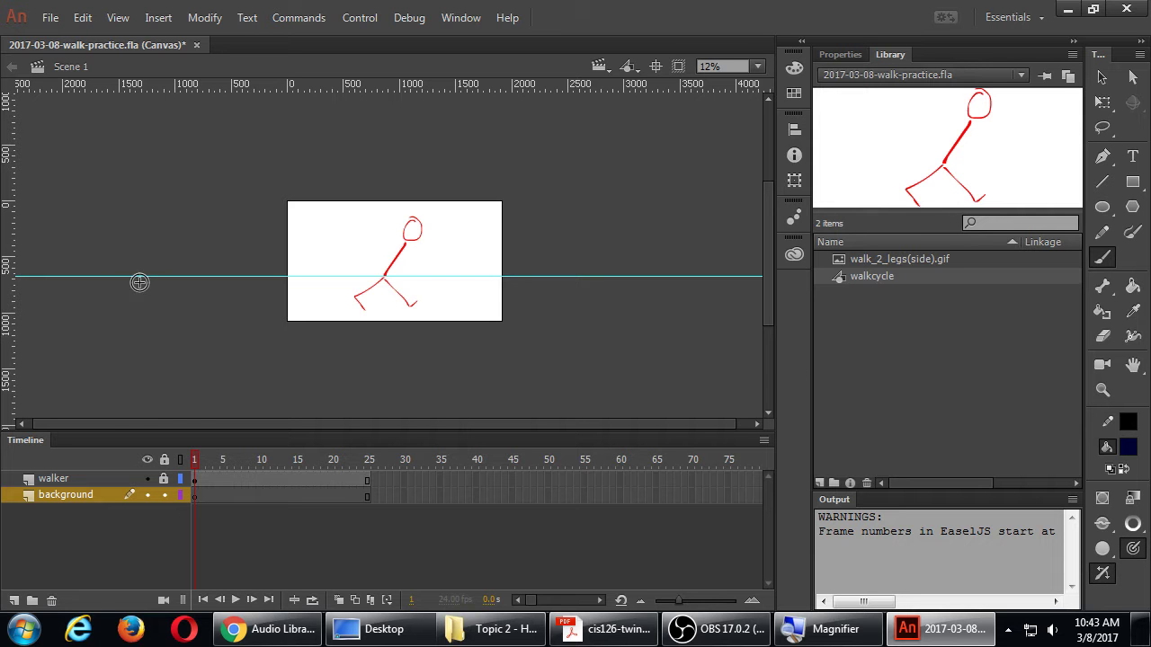
right_click(248, 221)
key("Escape")
mouse_move(266, 302)
left_mouse_down()
mouse_move(334, 277)
mouse_move(484, 279)
mouse_move(607, 277)
left_mouse_up()
key("ctrl+z")
Step: Paint a wavy hill line behind the walker from just outside the stage's left edge to far beyond its right edge
mouse_move(267, 292)
left_mouse_down()
mouse_move(439, 296)
mouse_move(541, 275)
left_mouse_up()
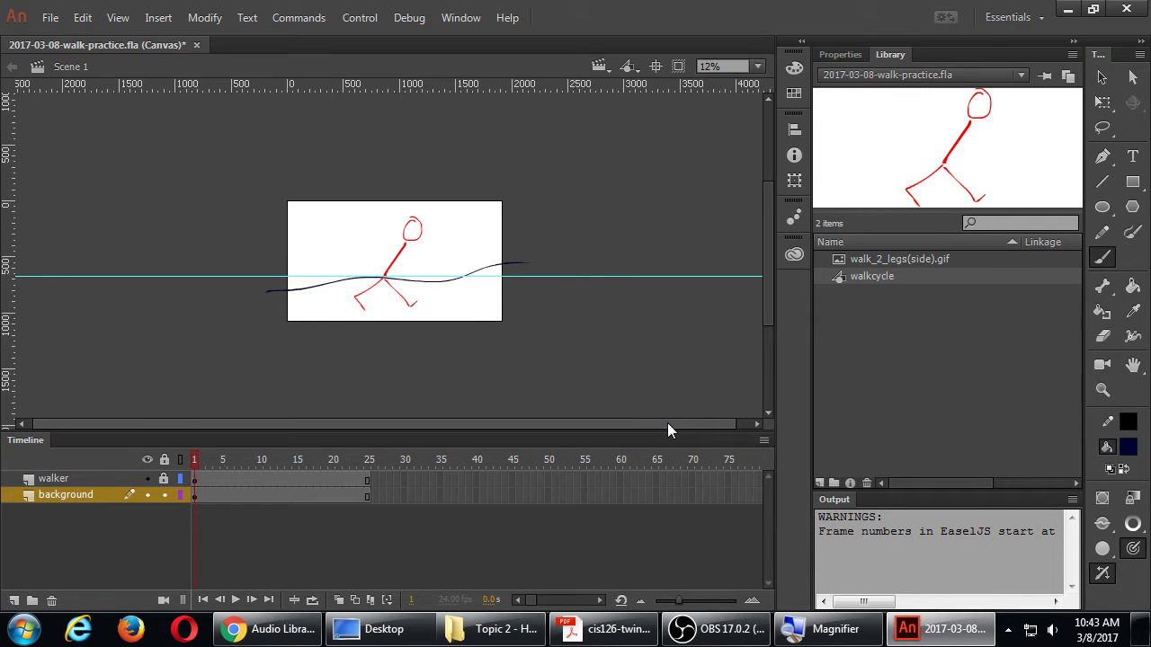
key("ctrl+equal")
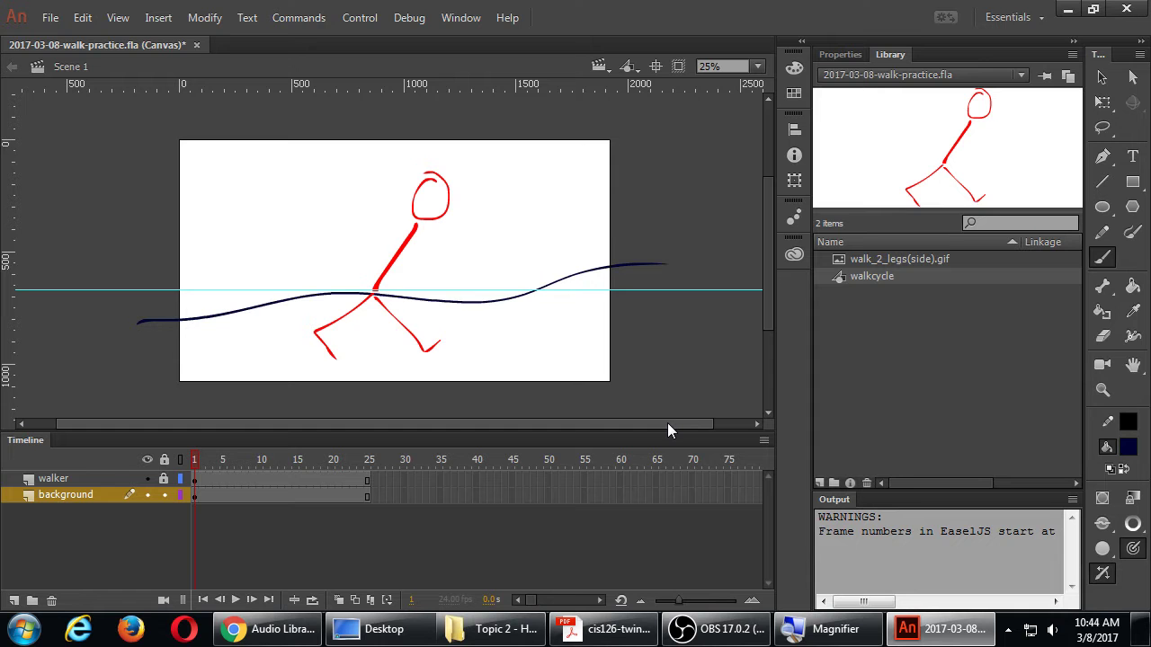
key("ctrl+minus")
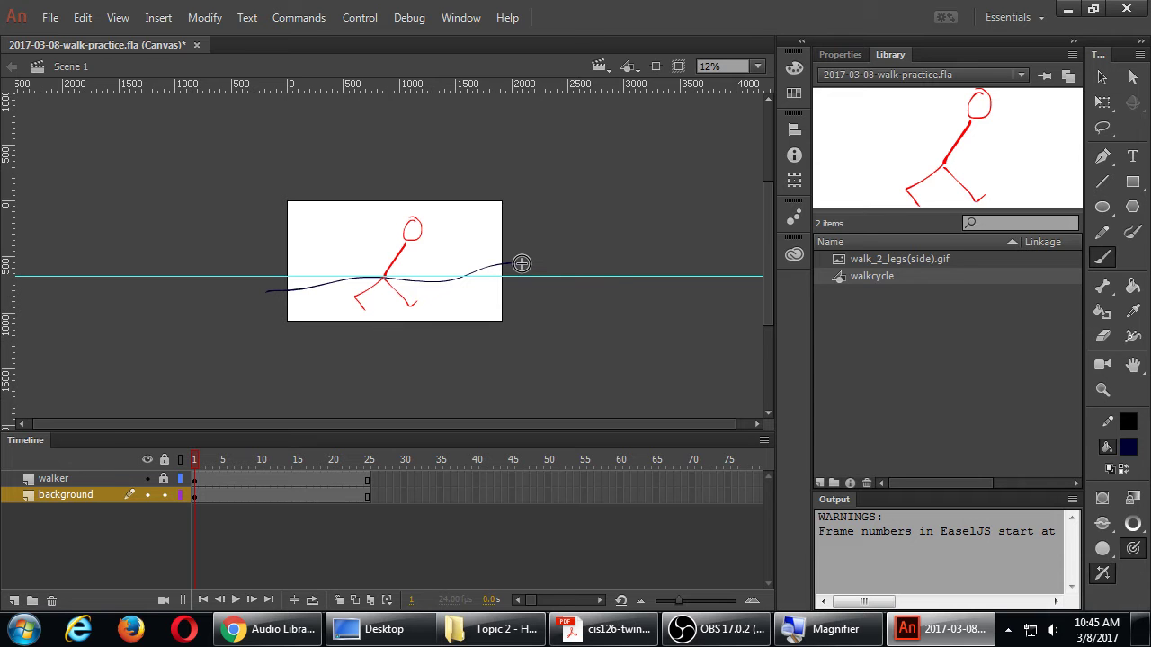
mouse_move(522, 262)
left_mouse_down()
mouse_move(628, 291)
mouse_move(769, 310)
left_mouse_up()
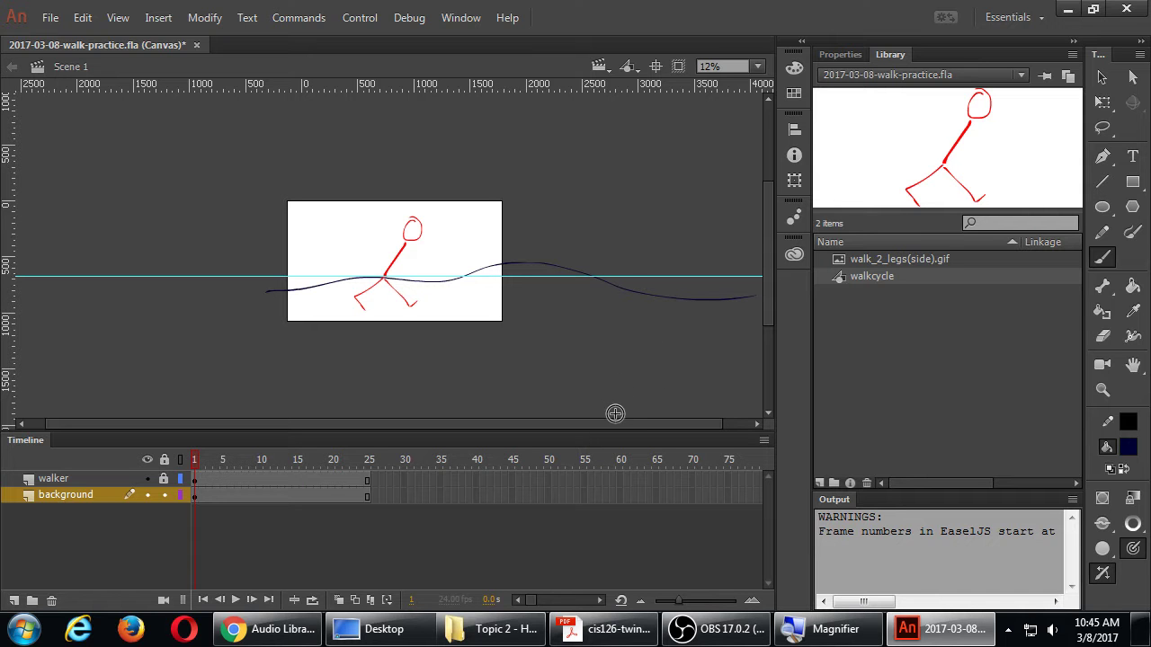
Step: Select the whole hill line and convert it to a graphic symbol named hills
key("v")
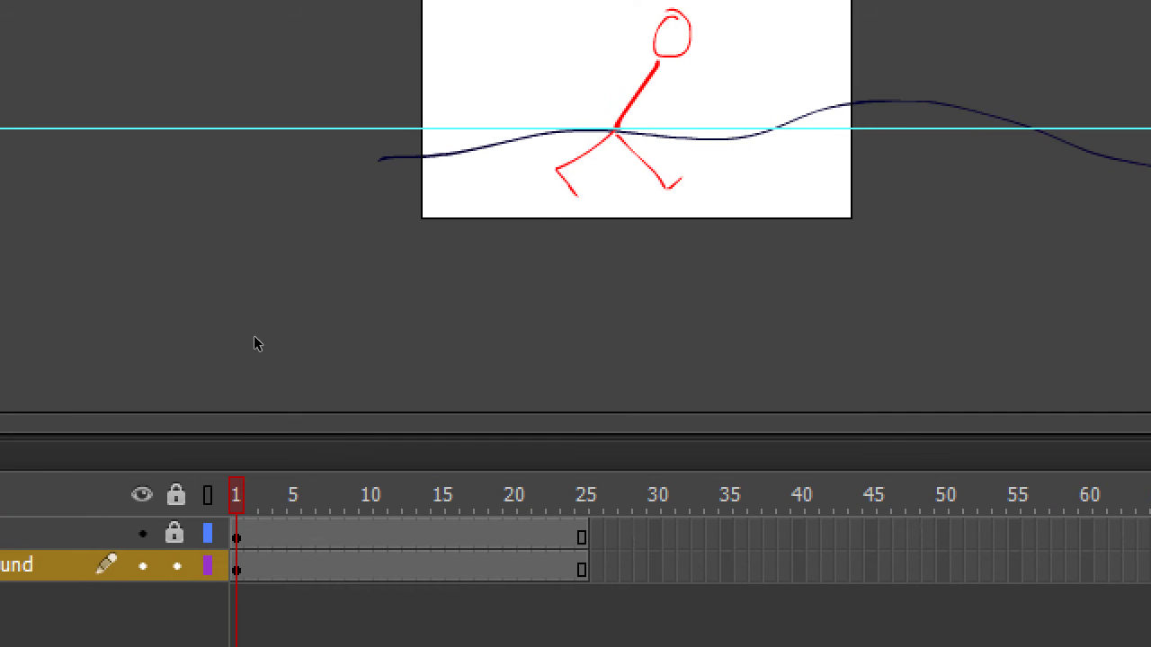
key("ctrl+a")
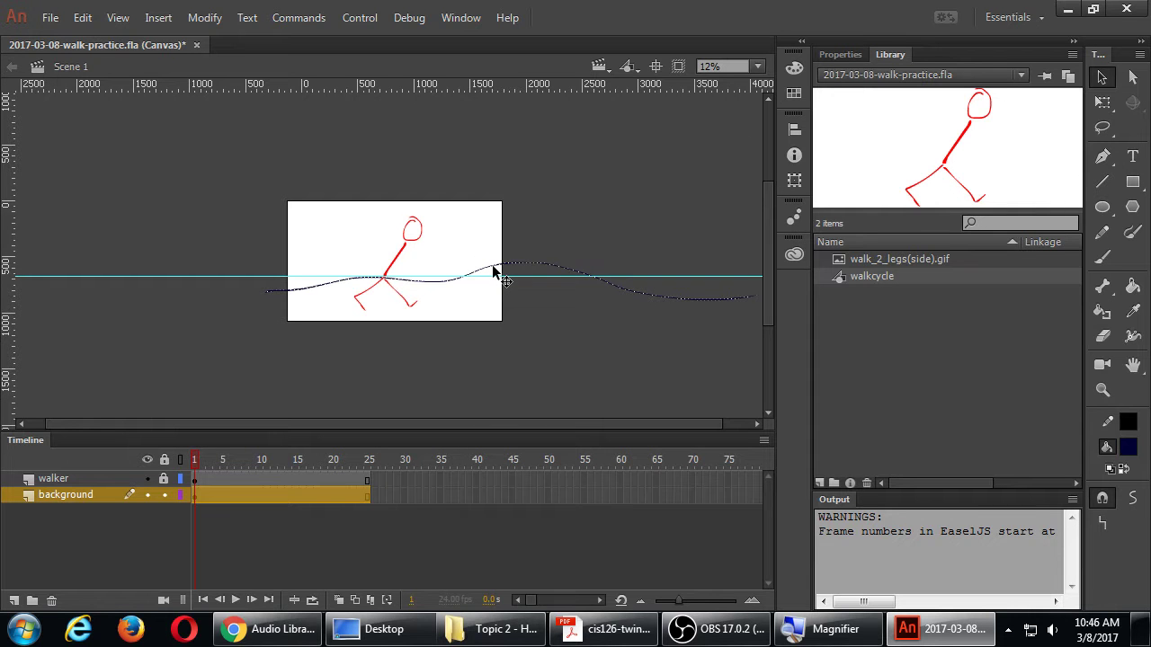
right_click(492, 272)
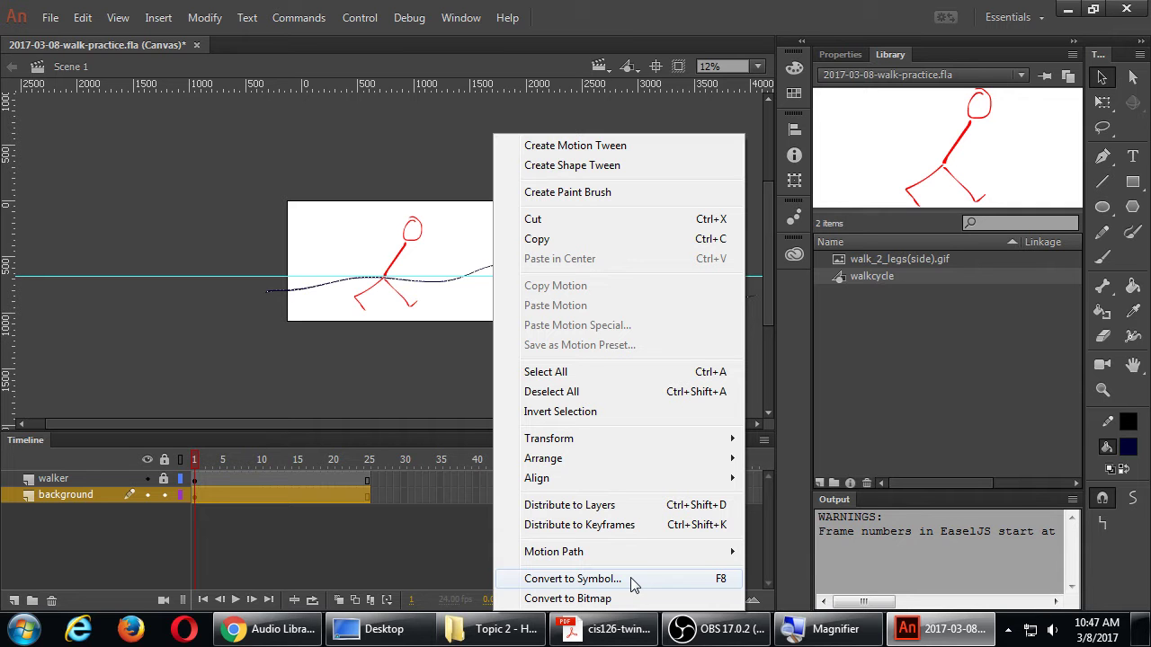
left_click(716, 580)
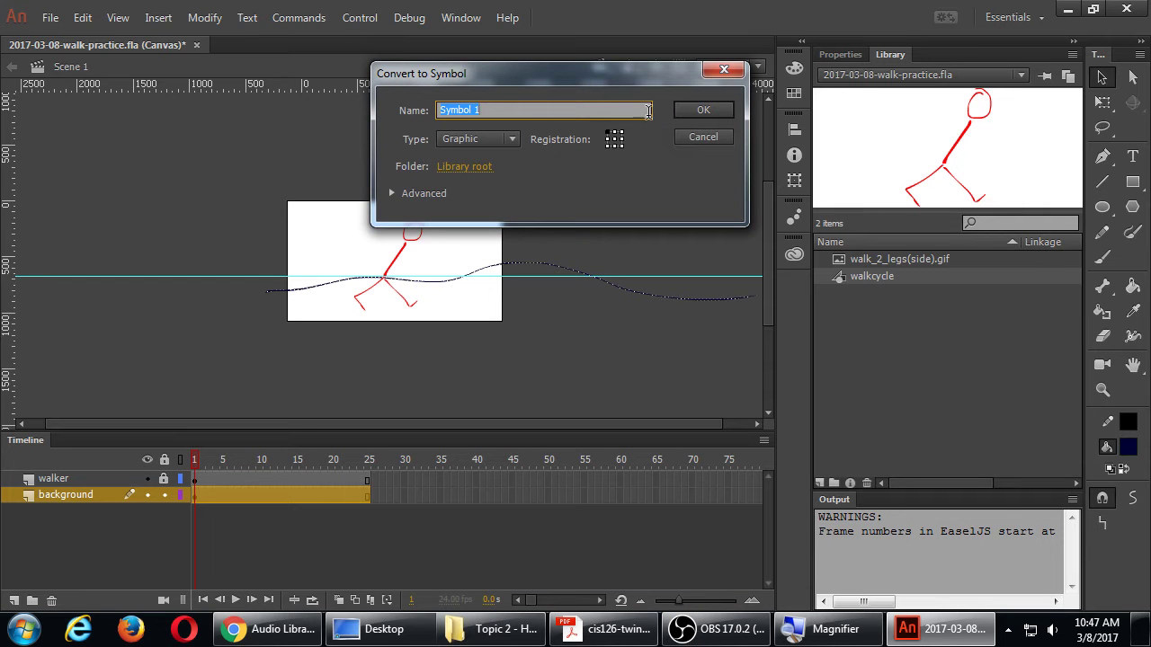
left_click_drag(646, 87, 776, 83)
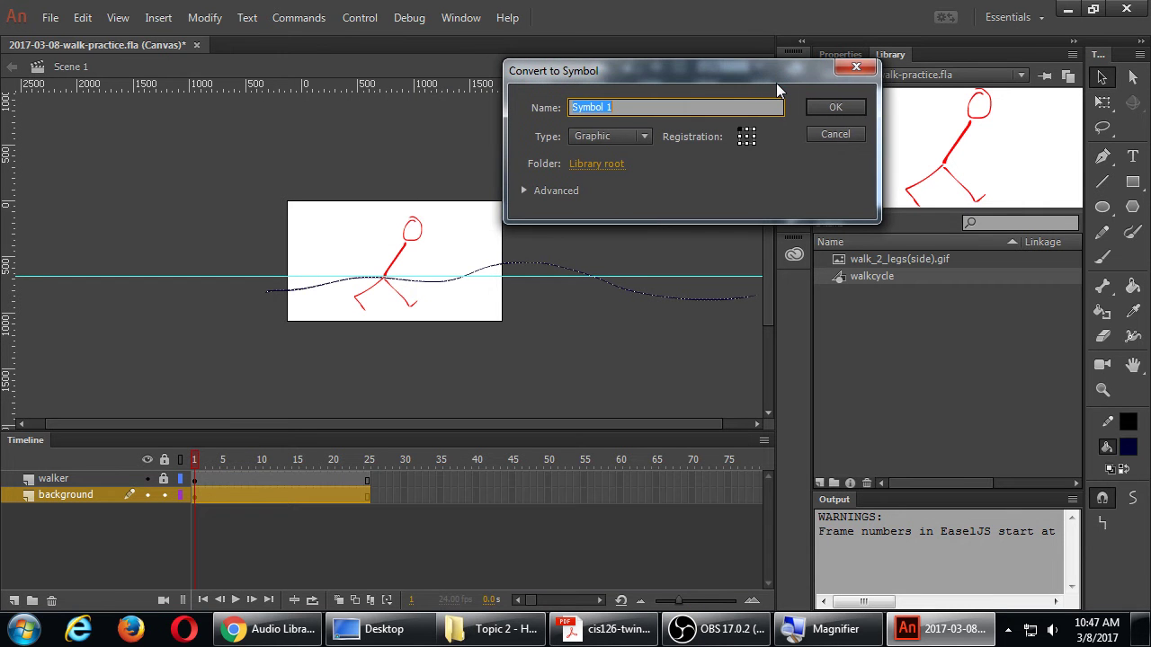
type("hills")
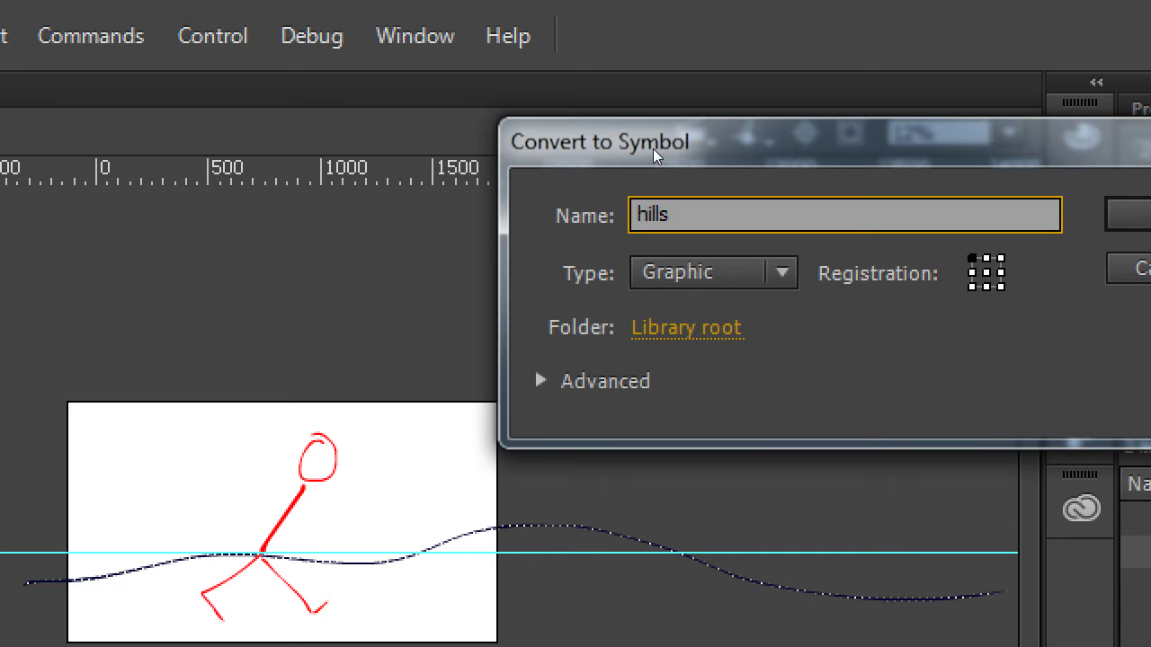
key("Return")
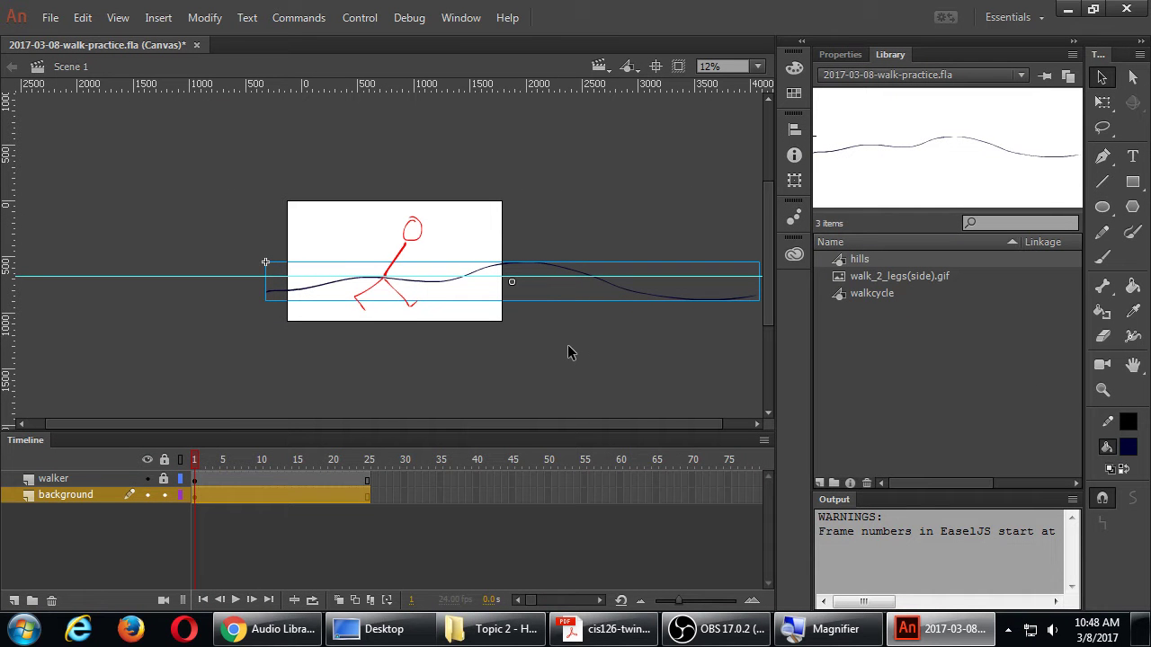
Step: Insert a keyframe at frame 25 of the background layer
left_click(568, 352)
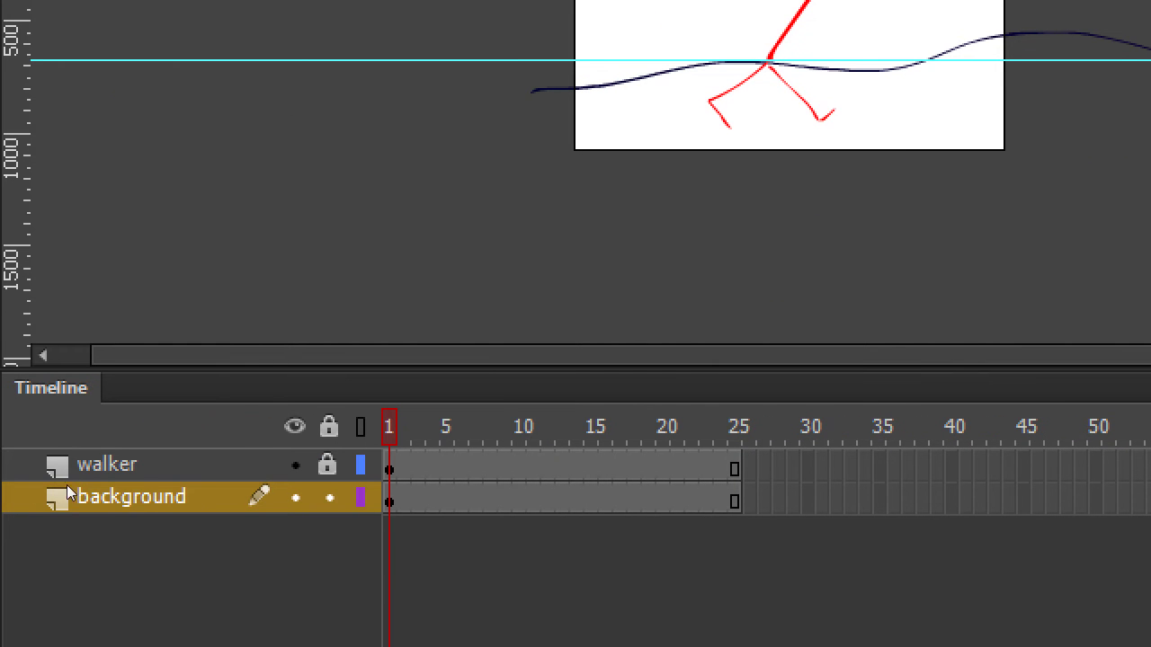
left_click(194, 499)
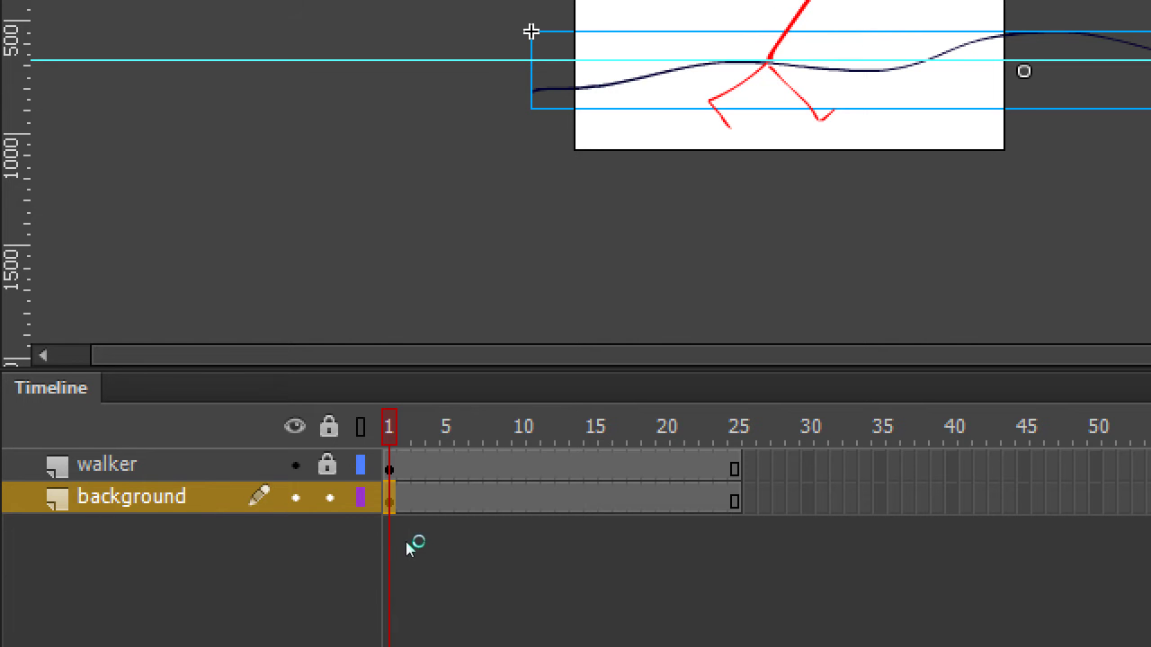
key("shift+period")
key("Menu")
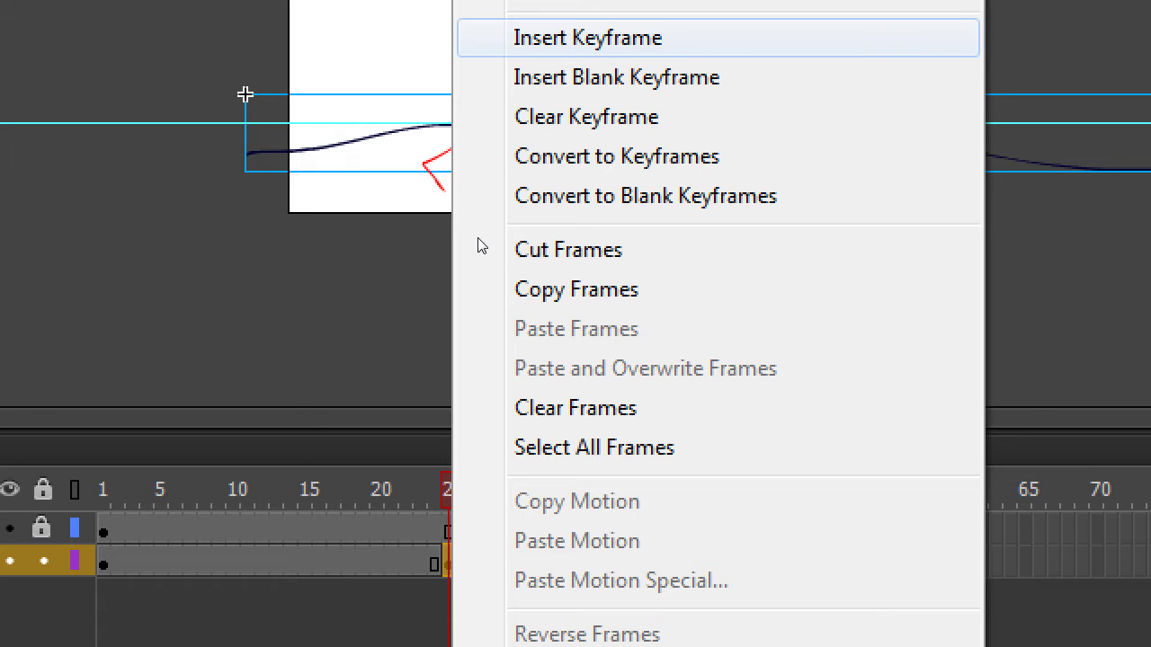
key("Escape")
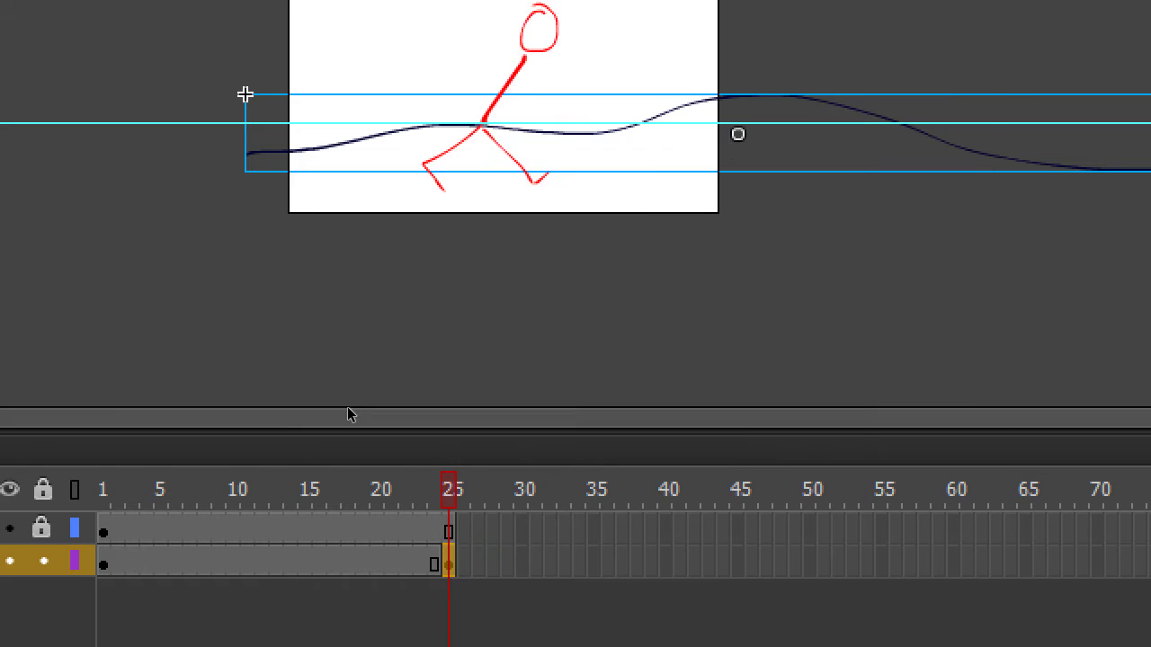
key("Return")
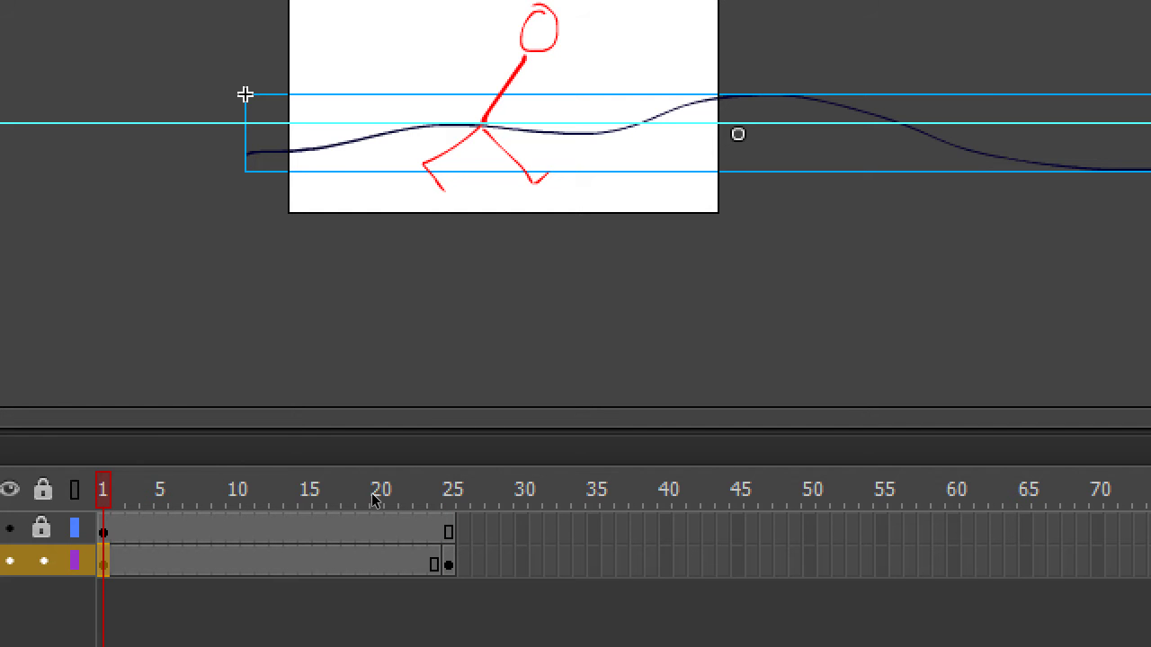
Step: At frame 25, shift the hills instance horizontally left until its right end sits just past the stage's right edge
key("shift+period")
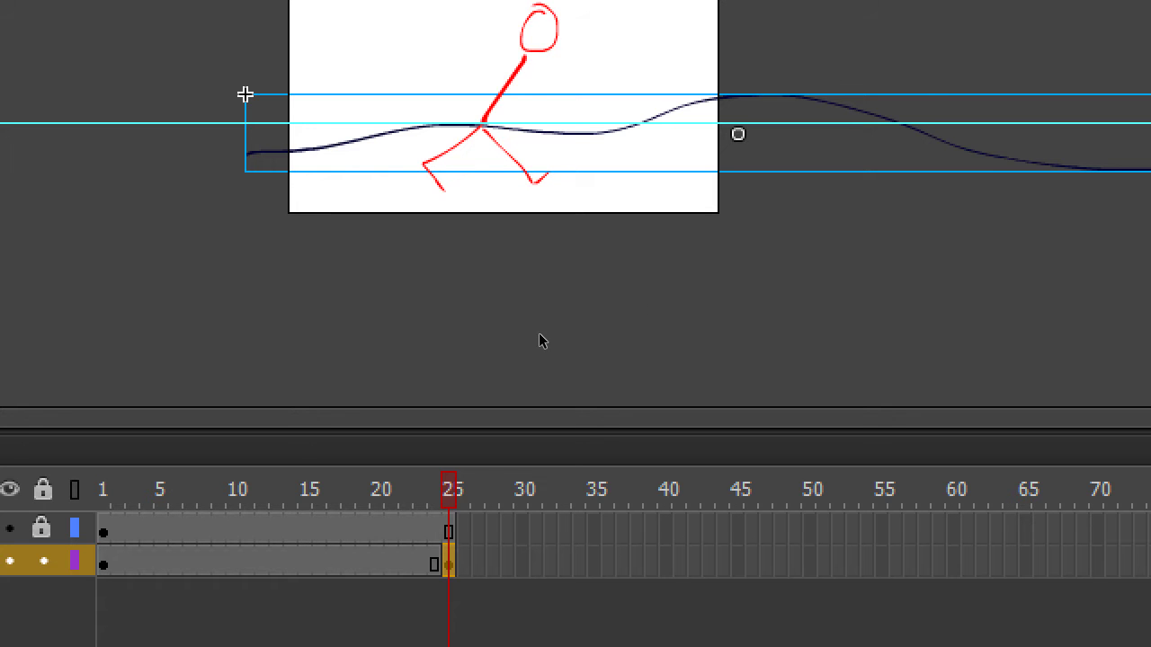
key("shift+Left")
key("shift+Left")
key("shift+Left")
key("shift+Left")
key("shift+Left")
key("shift+Left")
key("shift+Left")
key("shift+Left")
key("shift+Left")
key("shift+Left")
key("shift+Left")
key("shift+Left")
key("shift+Left")
key("shift+Left")
key("shift+Left")
key("shift+Left")
key("shift+Left")
key("shift+Left")
key("shift+Left")
key("shift+Left")
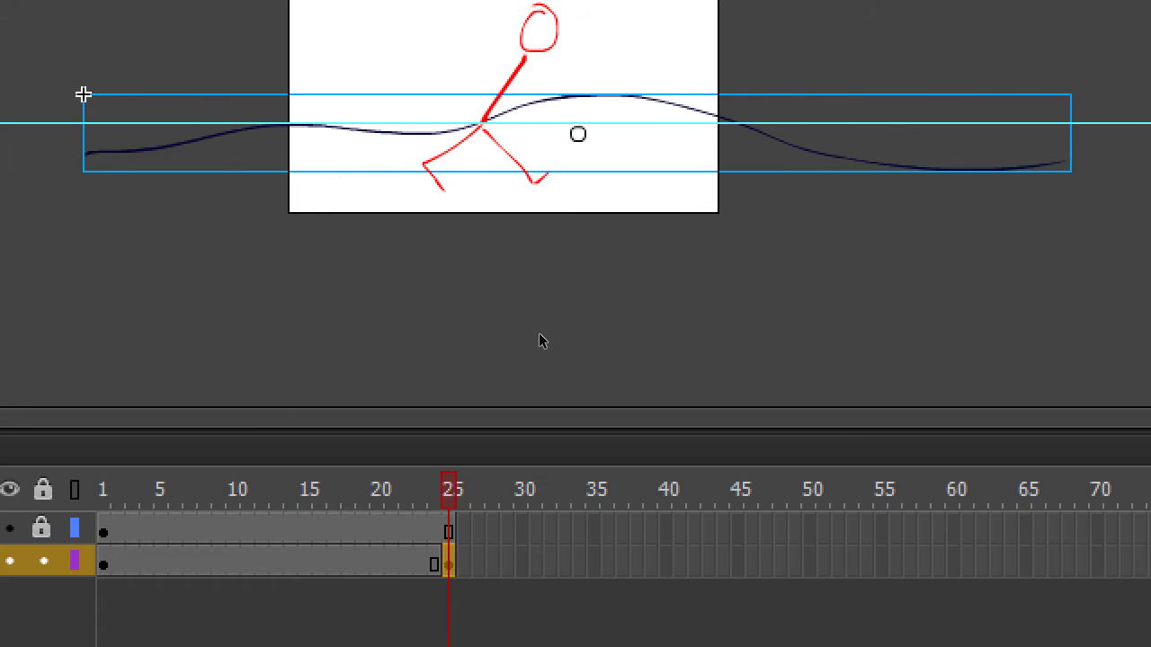
key("shift+Left")
key("shift+Left")
key("shift+Left")
key("shift+Left")
key("shift+Left")
key("shift+Left")
key("shift+Left")
key("shift+Left")
key("shift+Left")
key("shift+Left")
key("shift+Left")
key("shift+Left")
key("shift+Left")
key("shift+Left")
key("shift+Left")
key("shift+Left")
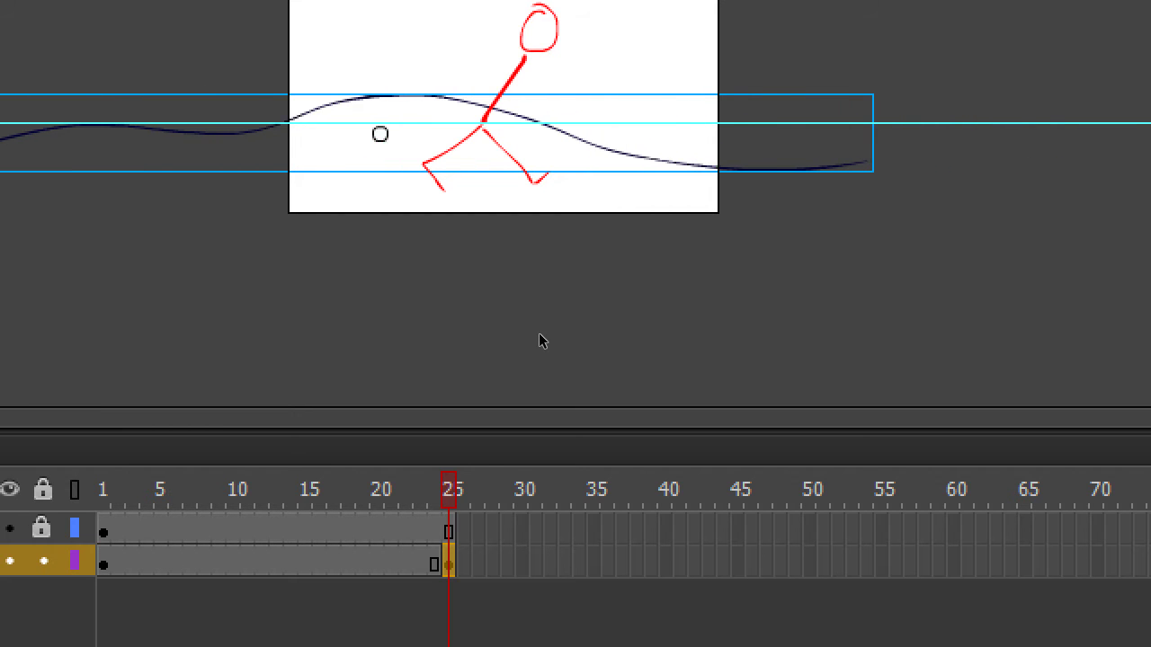
key("shift+Left")
key("shift+Left")
key("shift+Left")
key("shift+Left")
key("shift+Left")
key("shift+Left")
key("shift+Left")
key("shift+Left")
key("shift+Left")
key("shift+Left")
key("shift+Left")
key("shift+Left")
key("shift+Left")
key("shift+Left")
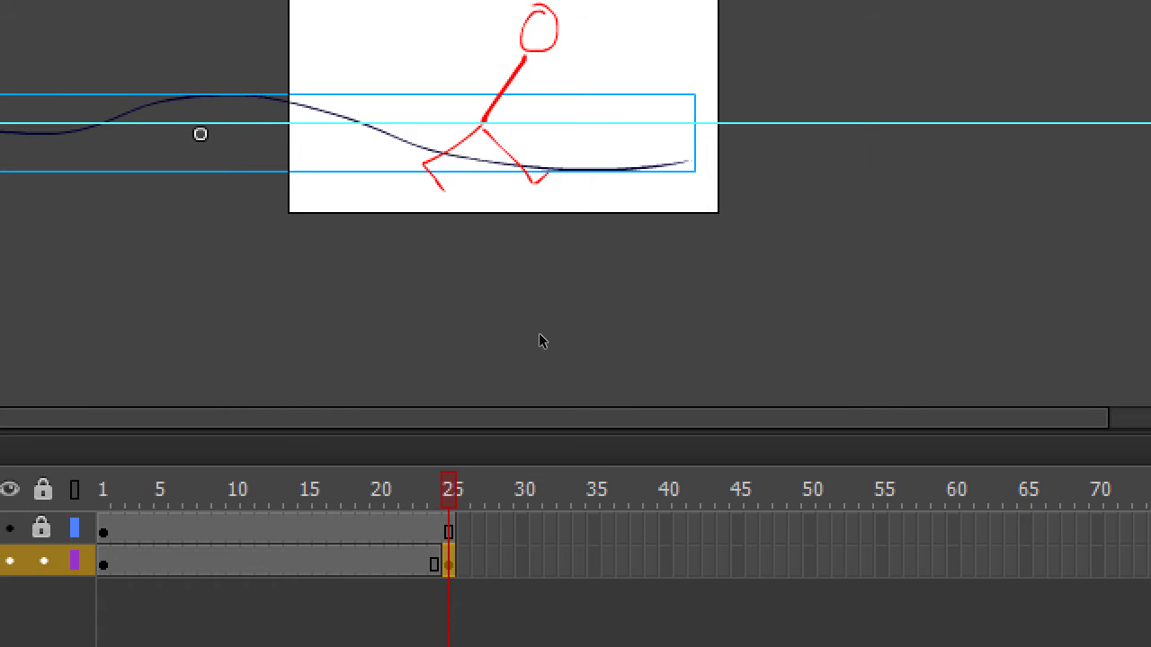
key("shift+Right")
key("shift+Right")
key("shift+Right")
key("shift+Right")
key("shift+Right")
key("shift+Right")
key("shift+Right")
key("shift+Right")
key("shift+Right")
key("shift+Right")
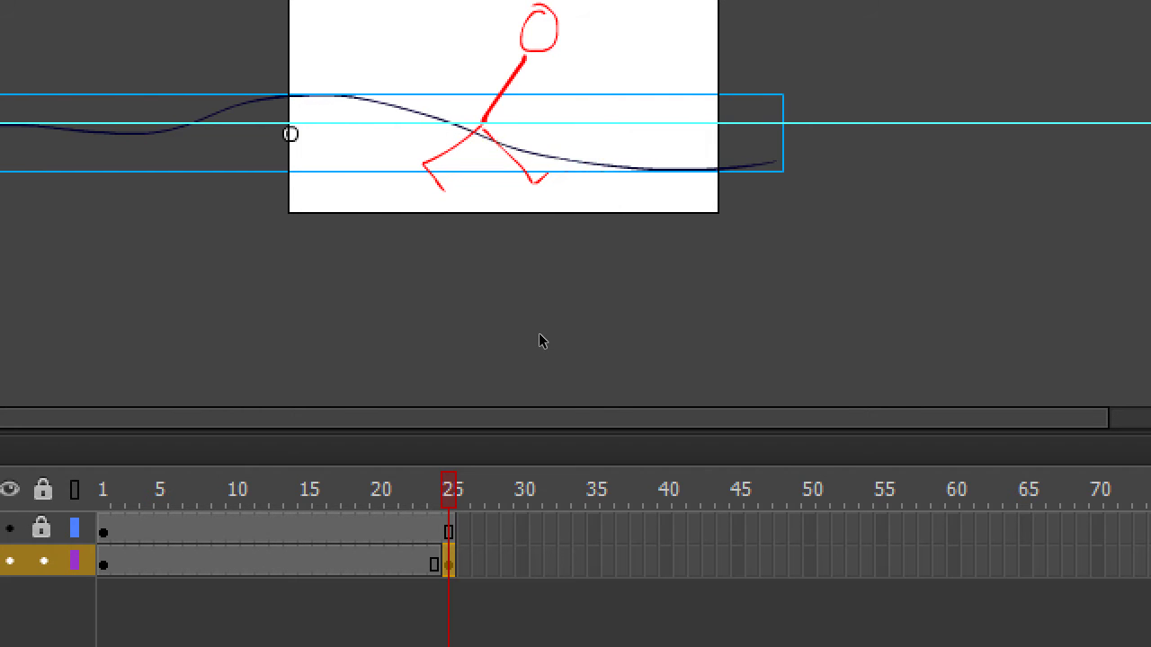
key("shift+Right")
key("shift+Right")
key("shift+Right")
key("shift+Right")
key("shift+Right")
key("shift+Right")
key("shift+Right")
key("shift+Right")
key("shift+Right")
key("shift+Right")
key("shift+Right")
key("shift+Right")
key("shift+Right")
key("shift+Right")
key("shift+Right")
key("shift+Right")
key("shift+Right")
key("shift+Right")
key("shift+Right")
key("shift+Right")
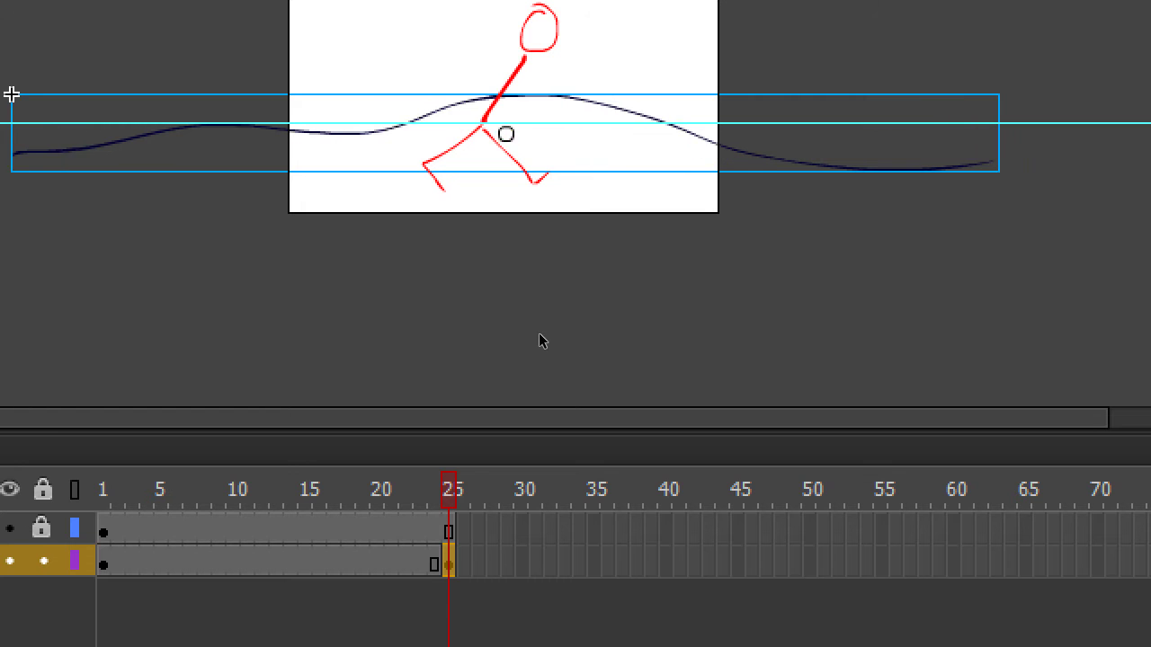
key("shift+Right")
key("shift+Right")
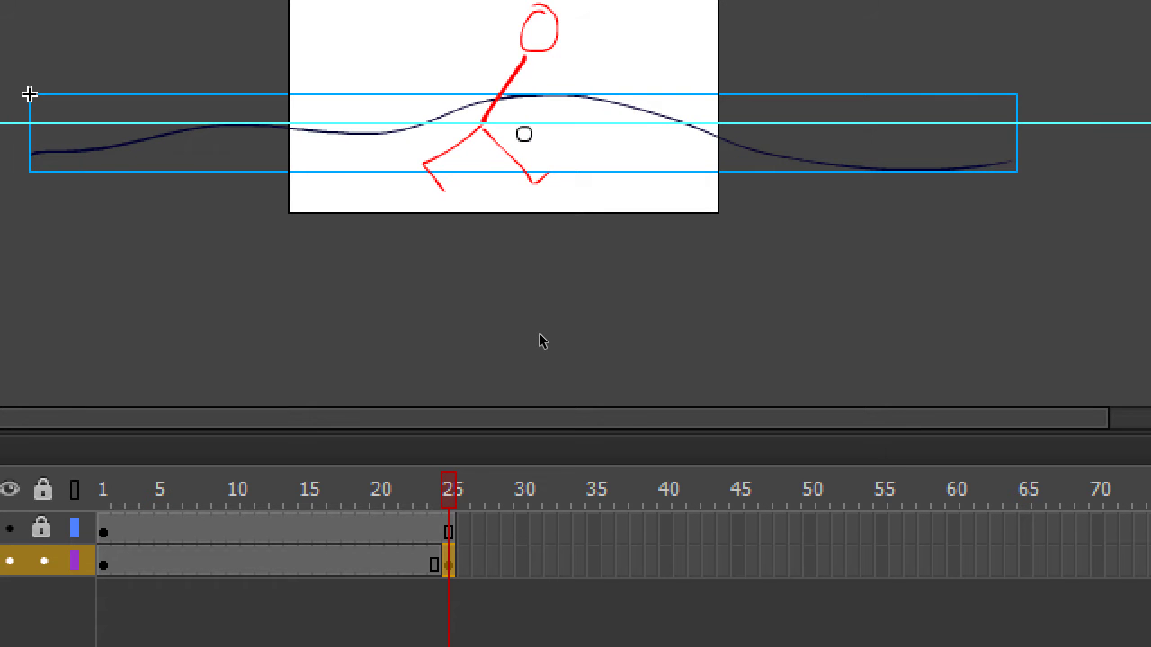
key("shift+Left")
key("shift+Left")
key("shift+Left")
key("shift+Left")
key("shift+Left")
key("shift+Left")
key("shift+Left")
key("shift+Left")
key("shift+Left")
key("shift+Left")
key("shift+Left")
key("shift+Left")
key("shift+Left")
key("shift+Left")
key("shift+Left")
key("shift+Left")
key("shift+Left")
key("shift+Left")
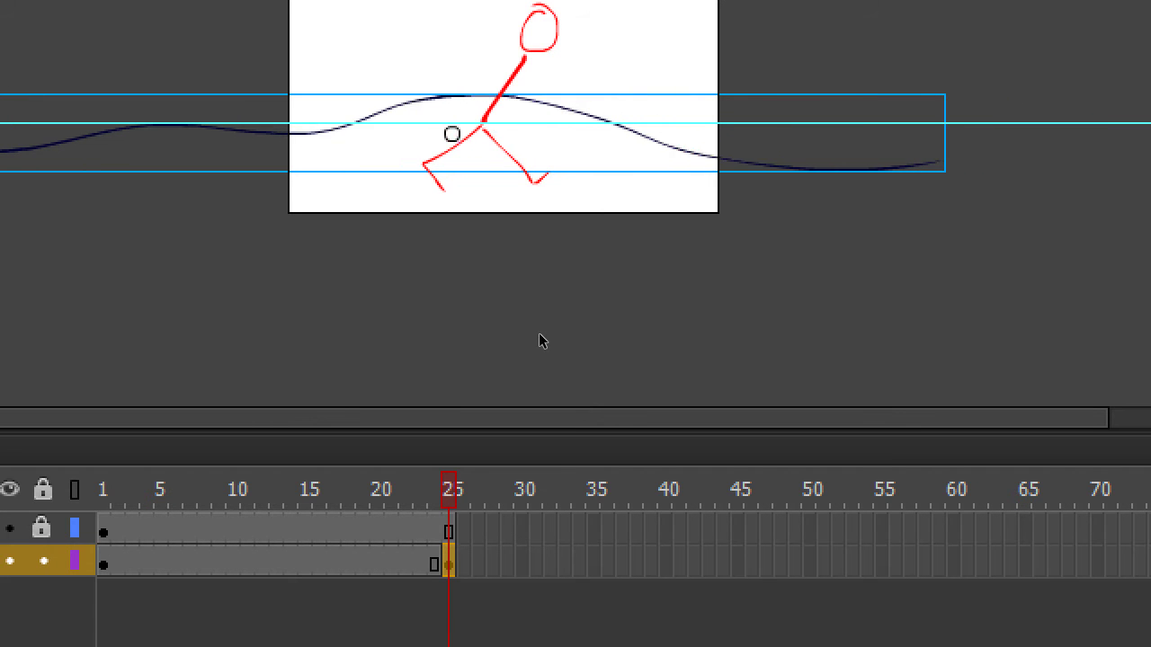
key("shift+Left")
key("shift+Left")
key("shift+Left")
key("shift+Left")
key("shift+Left")
key("shift+Left")
key("shift+Left")
key("shift+Left")
key("shift+Left")
key("shift+Left")
key("shift+Left")
key("shift+Left")
key("shift+Left")
key("shift+Left")
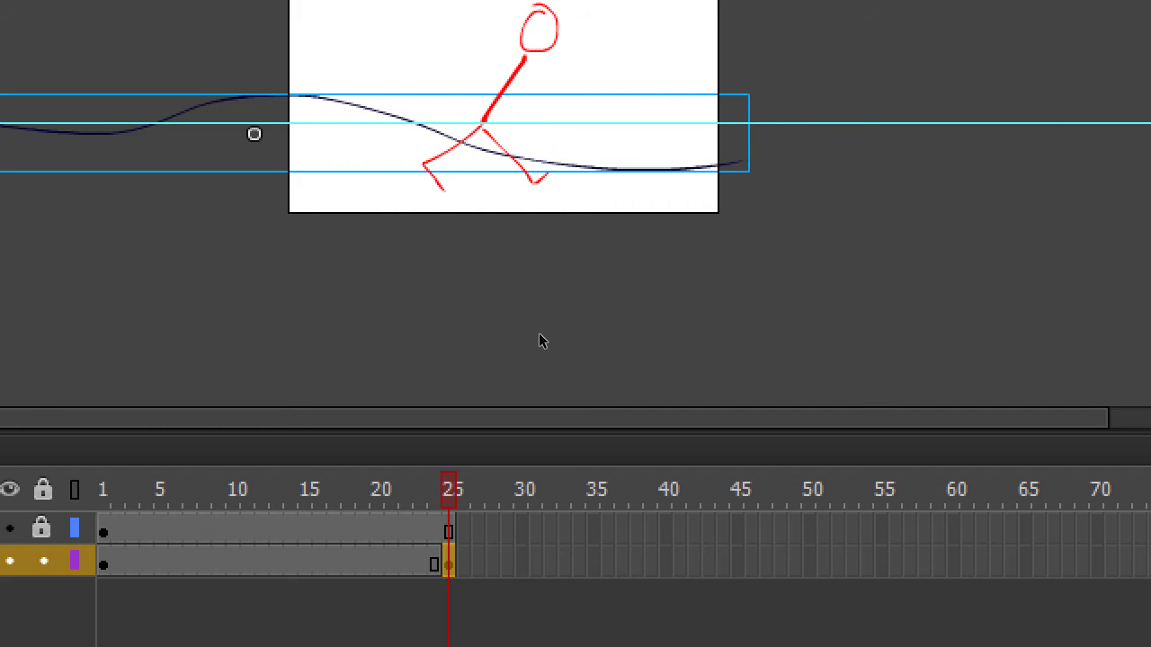
Step: Nudge the hills instance at frame 25 slightly further left and compare its position against frame 1
key("Right")
key("Right")
key("Right")
key("Right")
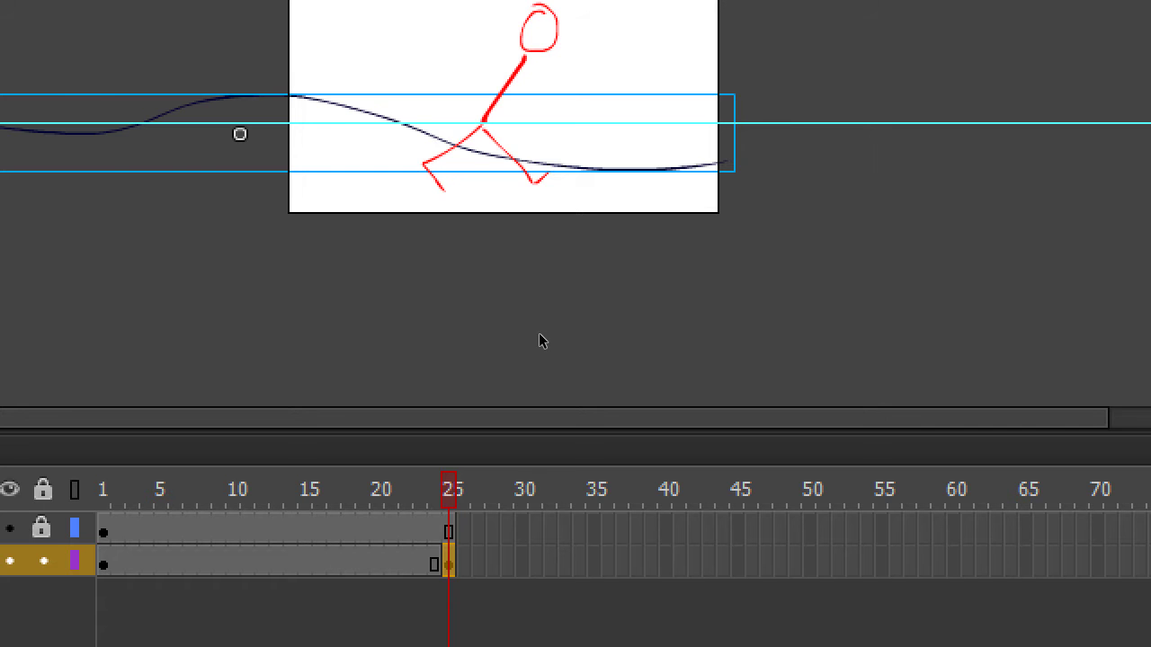
key("Return")
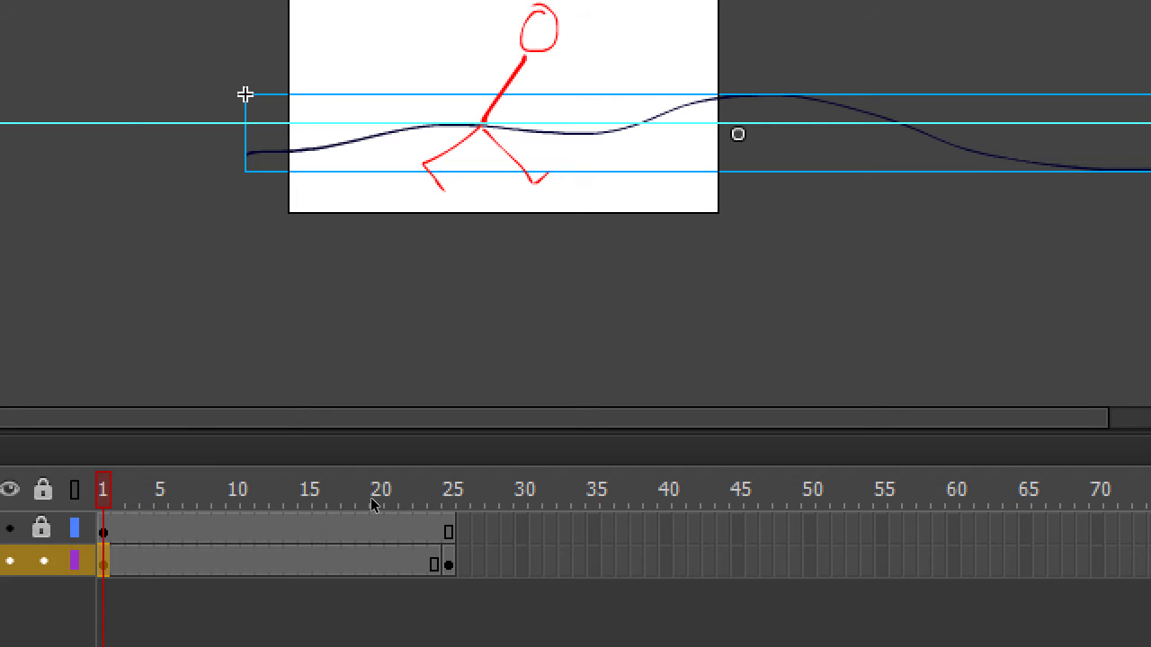
key("Return")
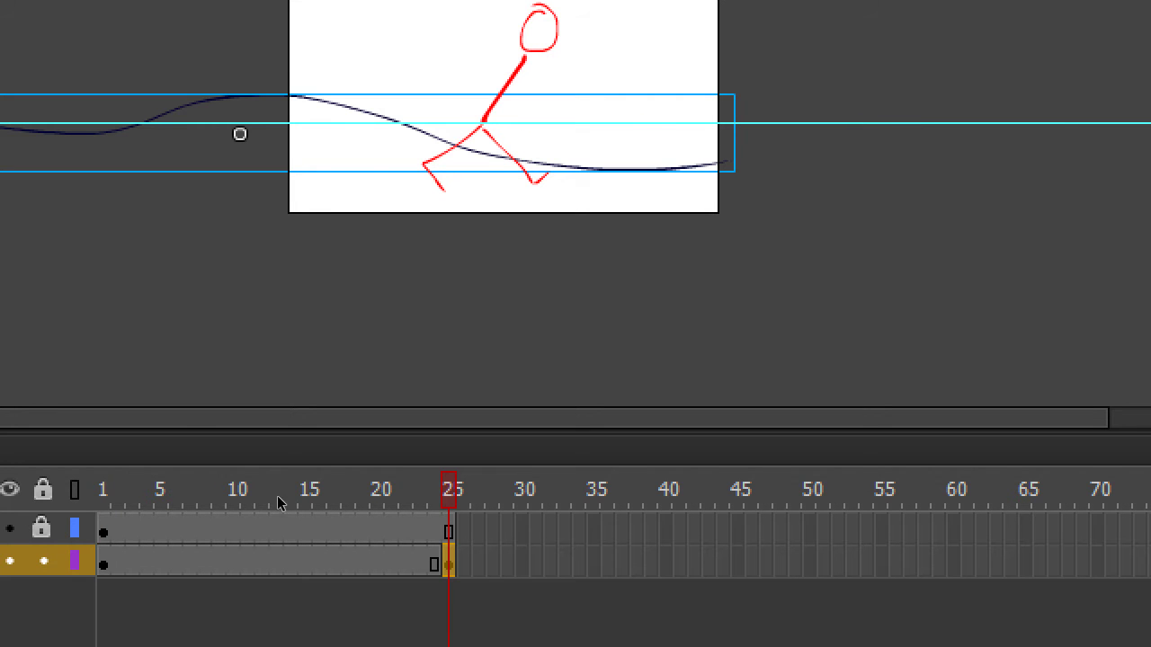
key("Return")
Step: Create a classic tween between frames 1 and 25 of the background layer and test the movie in the browser
right_click(266, 501)
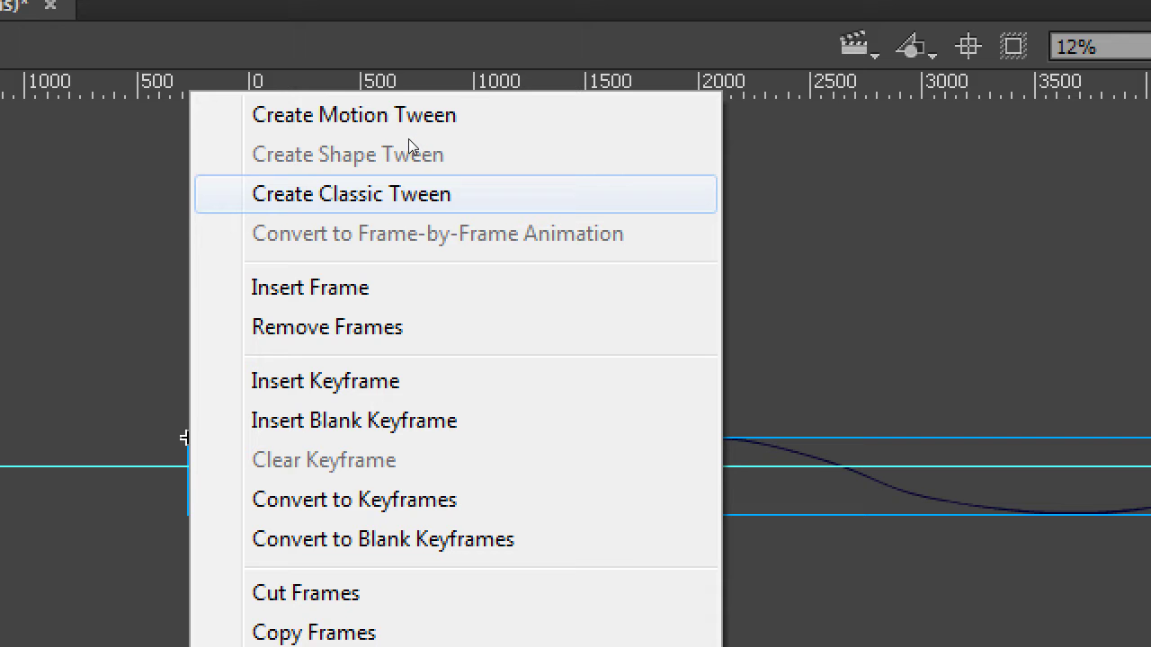
left_click(408, 194)
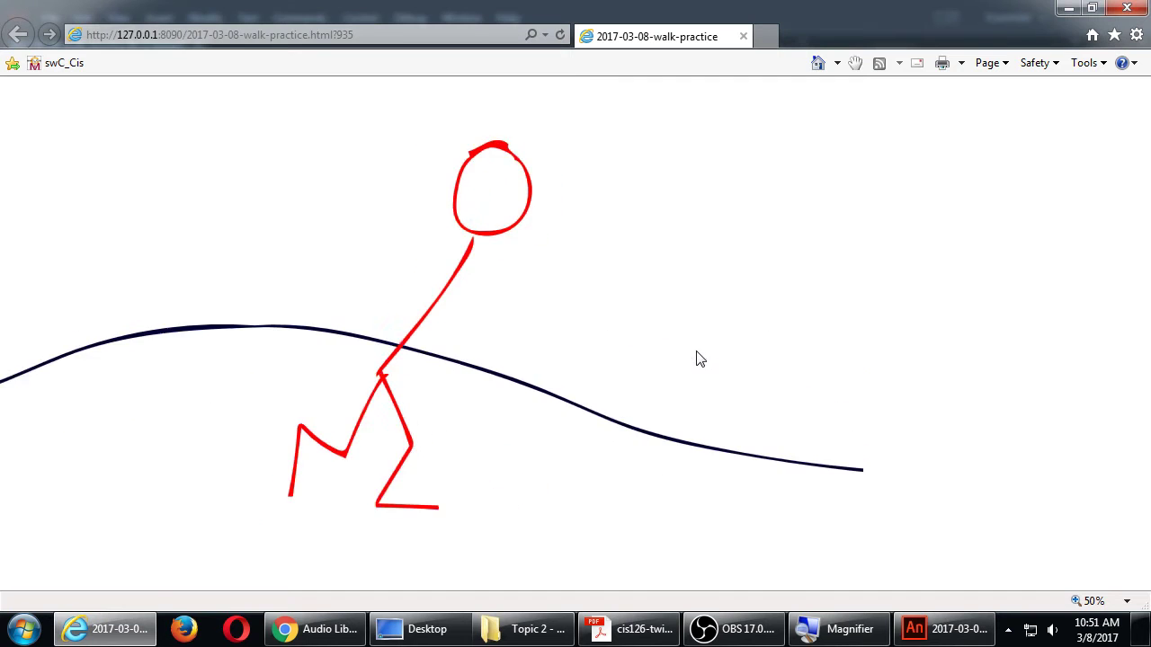
key("ctrl+plus")
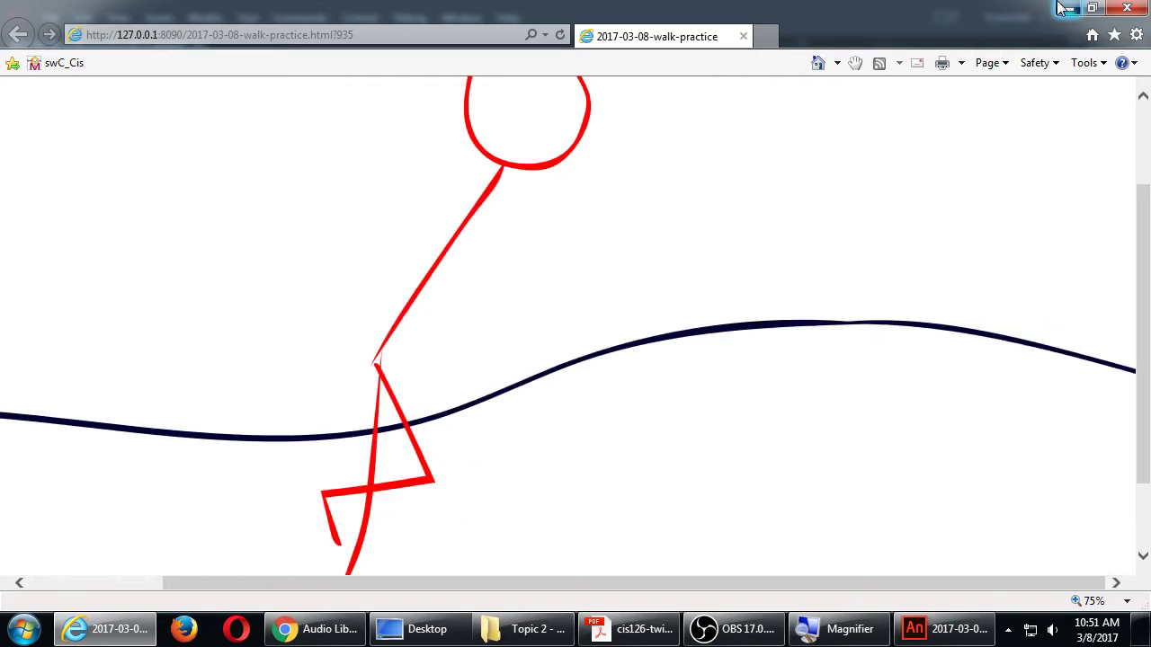
key("alt+Tab")
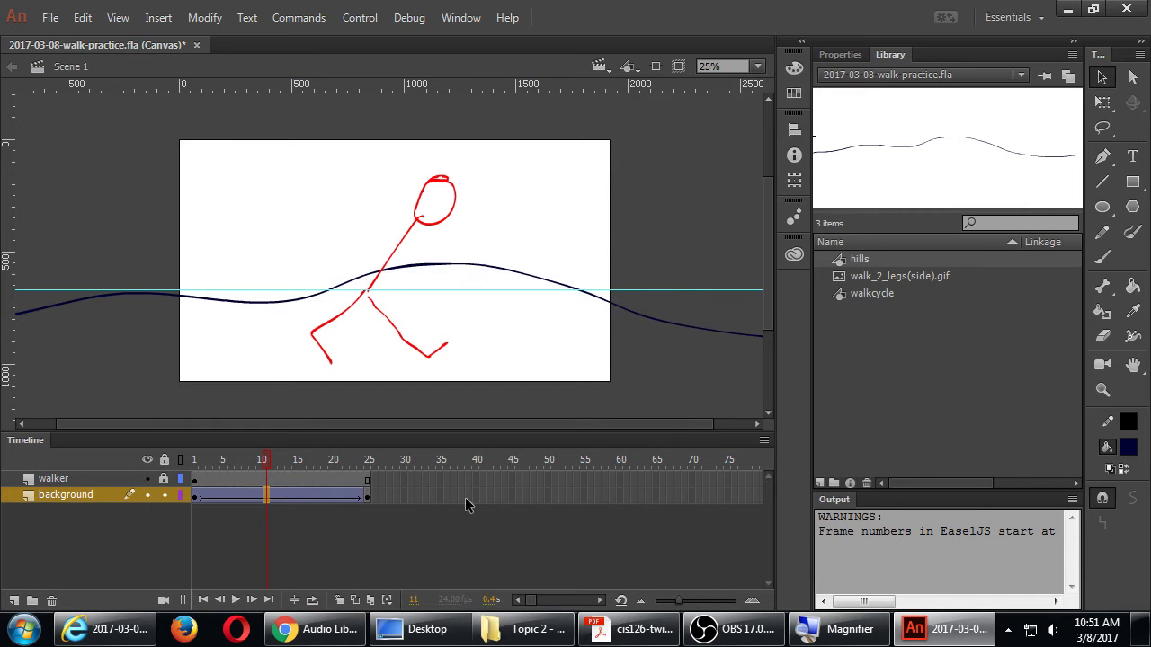
Step: Move the background layer's end keyframe from frame 25 to frame 50 and scrub through the slower scroll
left_click(367, 495)
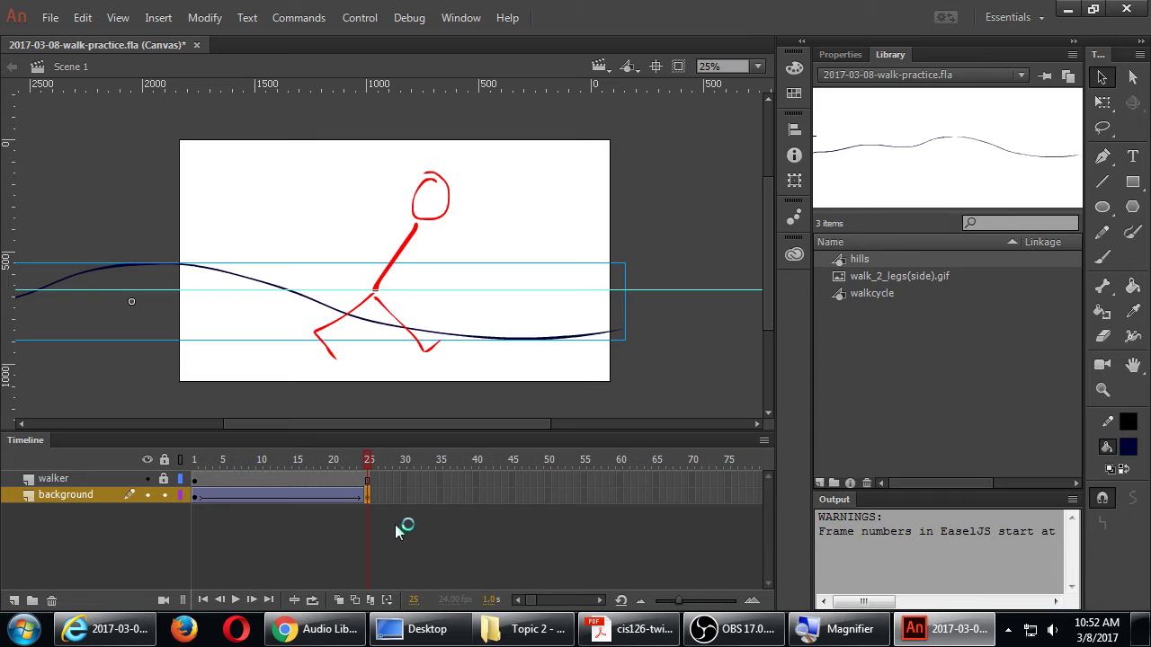
left_click(546, 496)
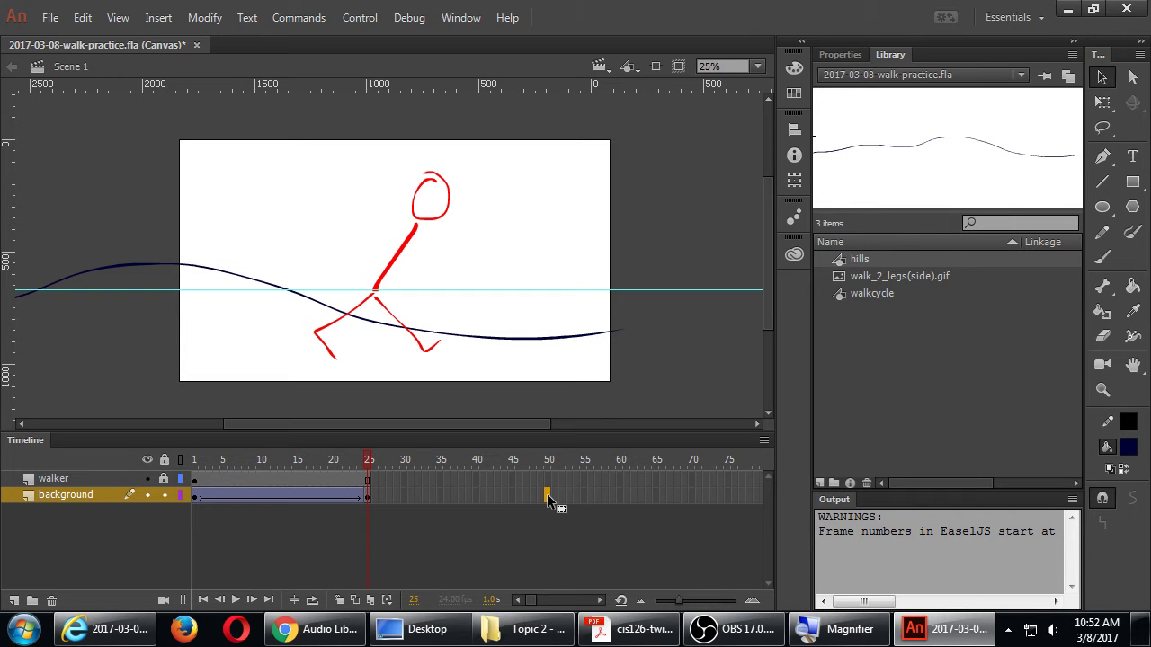
left_click(368, 496)
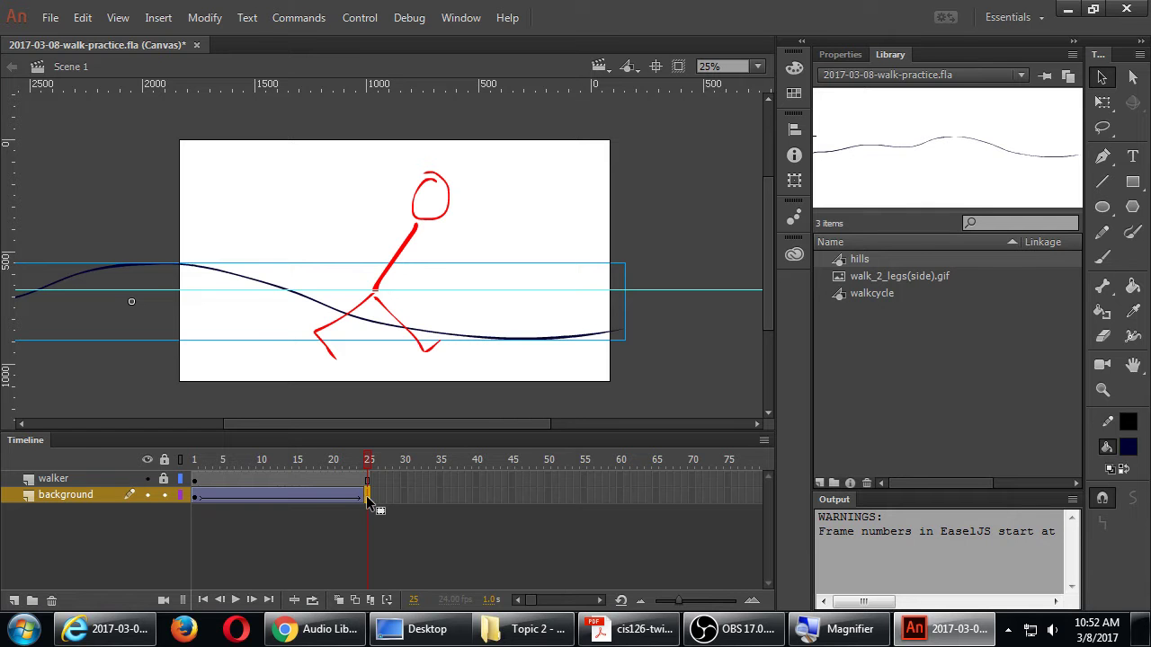
left_click_drag(366, 496, 439, 496)
left_click_drag(542, 497, 546, 497)
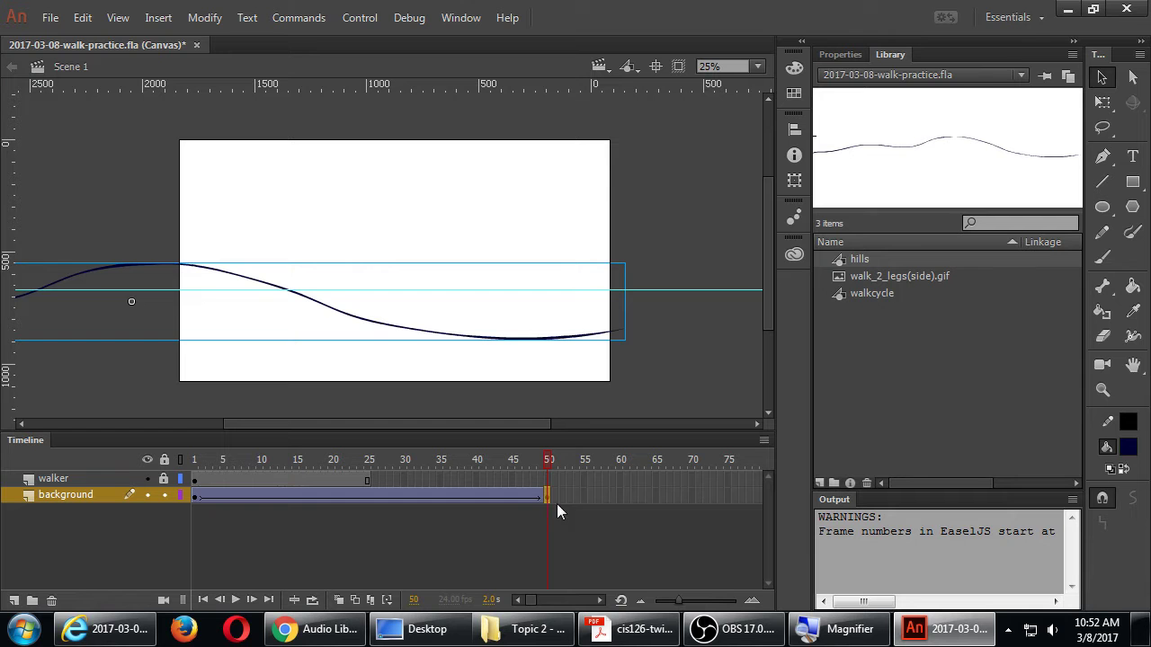
left_click(262, 462)
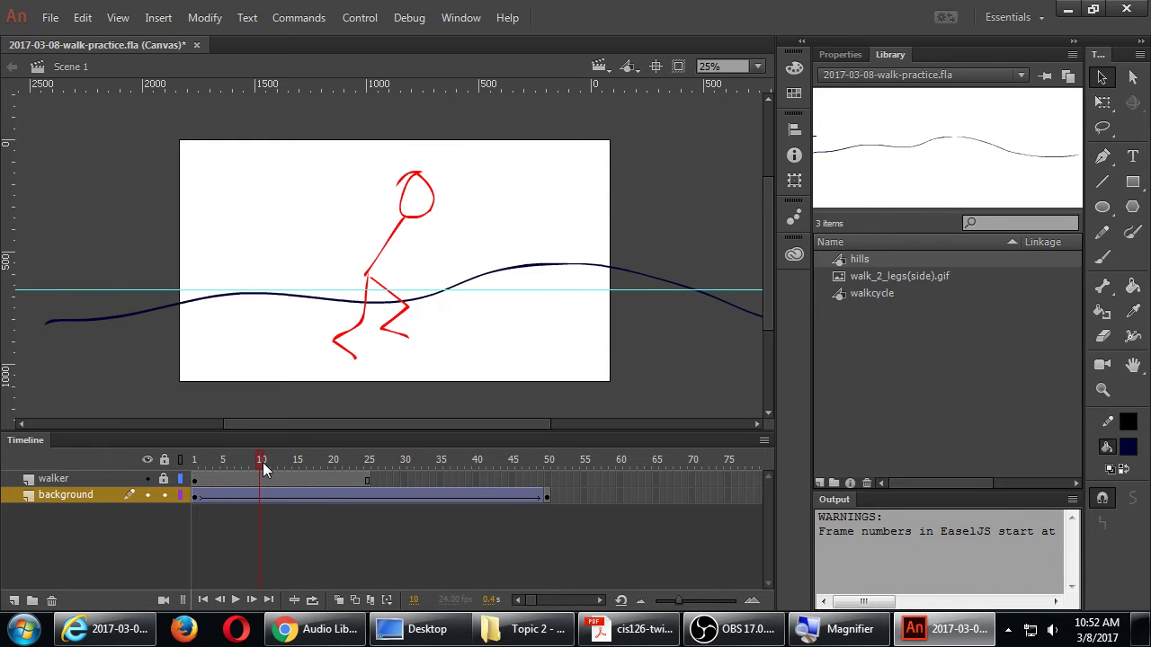
left_click_drag(262, 465, 369, 466)
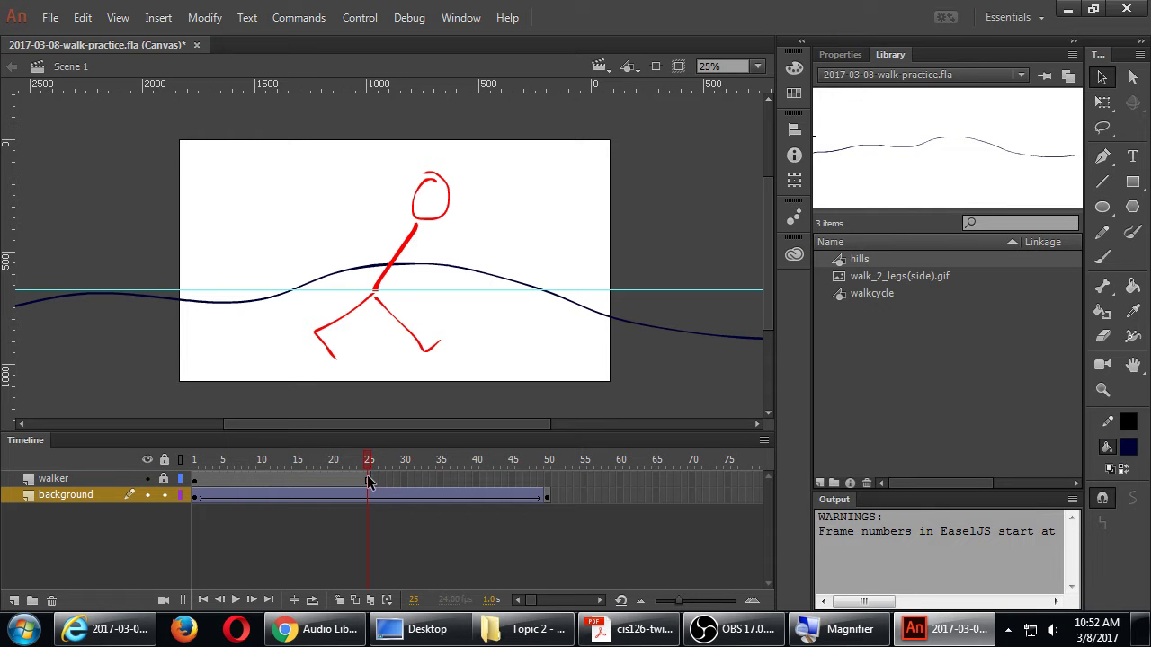
left_click(367, 479)
left_click_drag(366, 480, 545, 486)
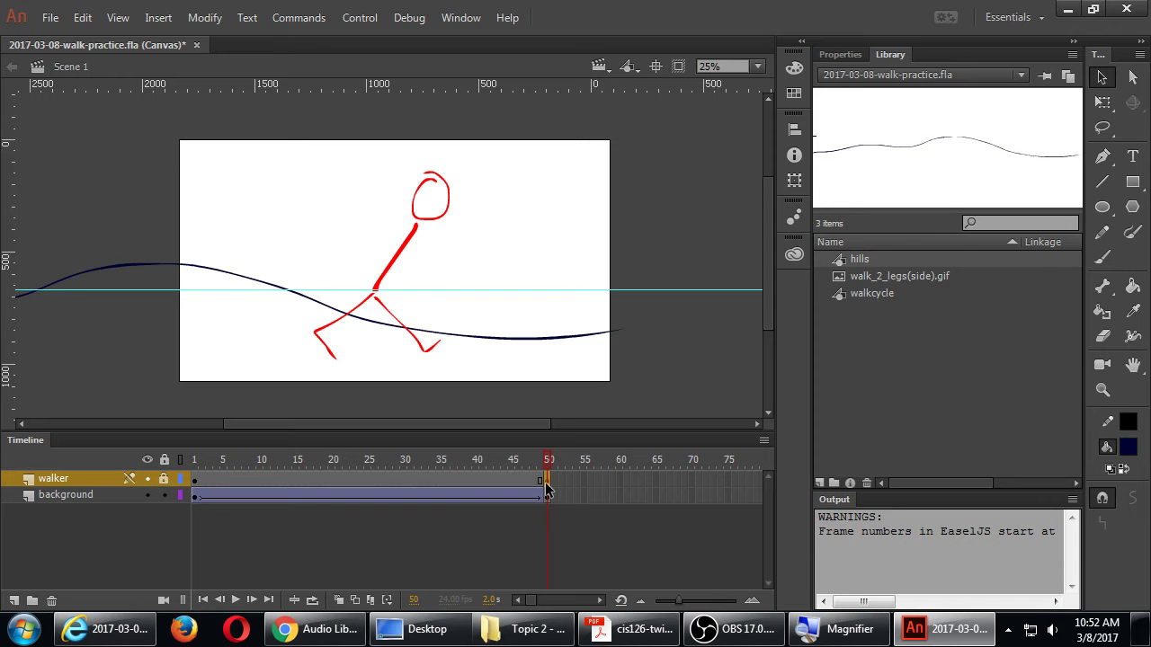
key("ctrl+z")
Step: Extend the walker layer to frame 50 and test the movie in the browser with the whole stage in view
left_click(545, 484)
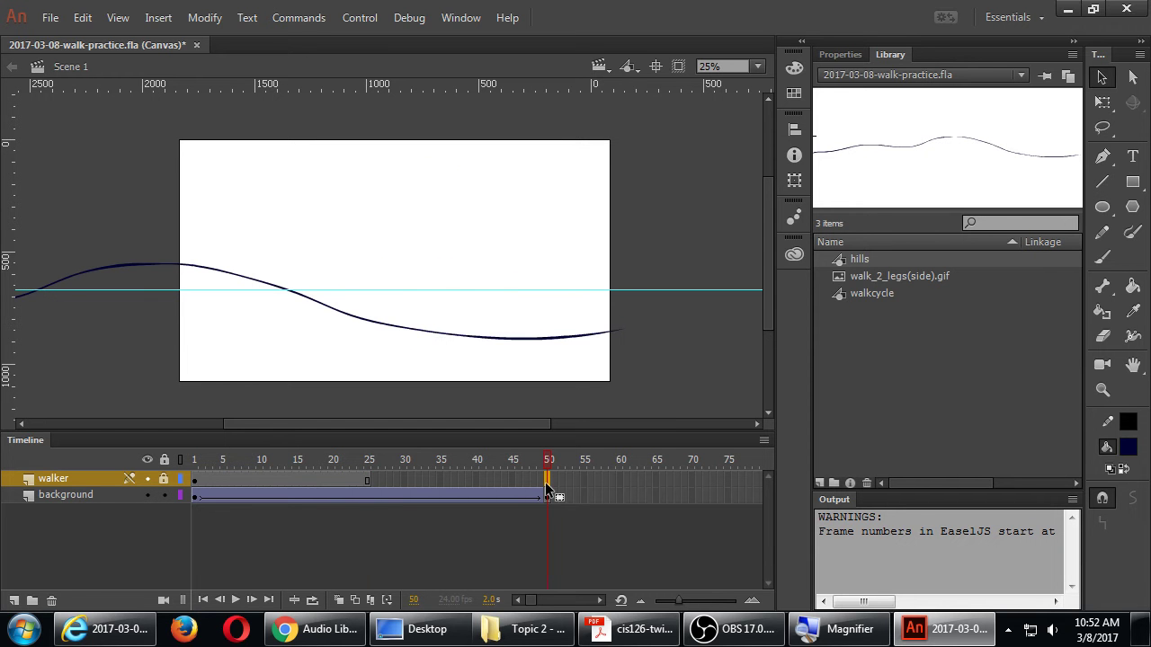
key("F5")
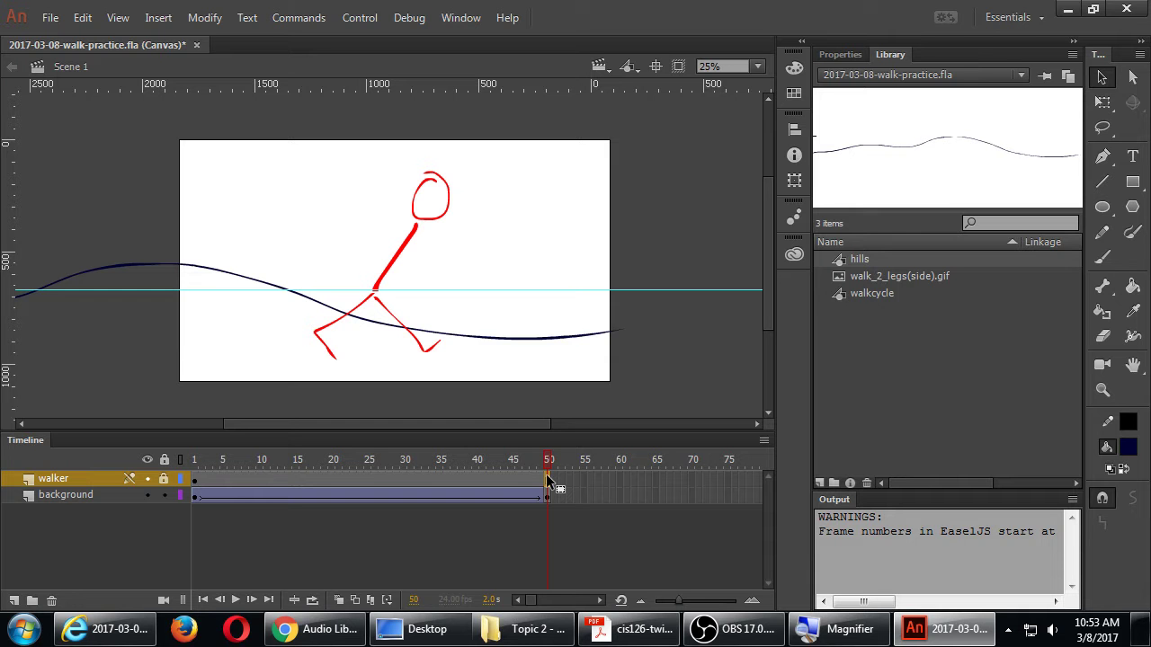
key("ctrl+Return")
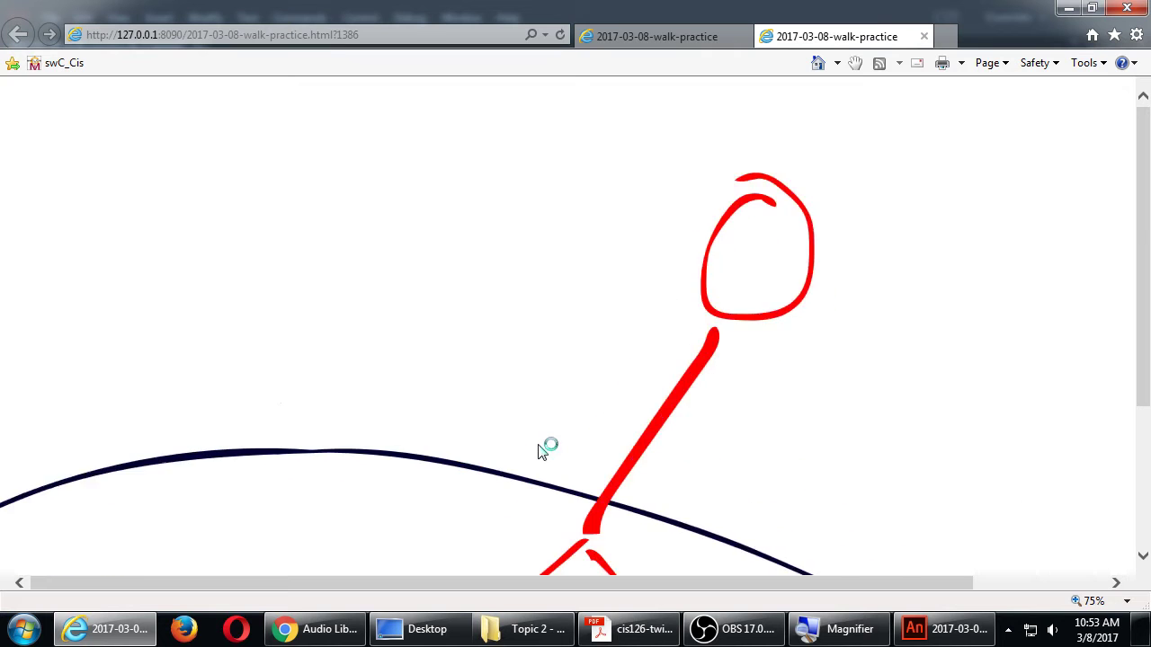
scroll(546, 459, "down", 5)
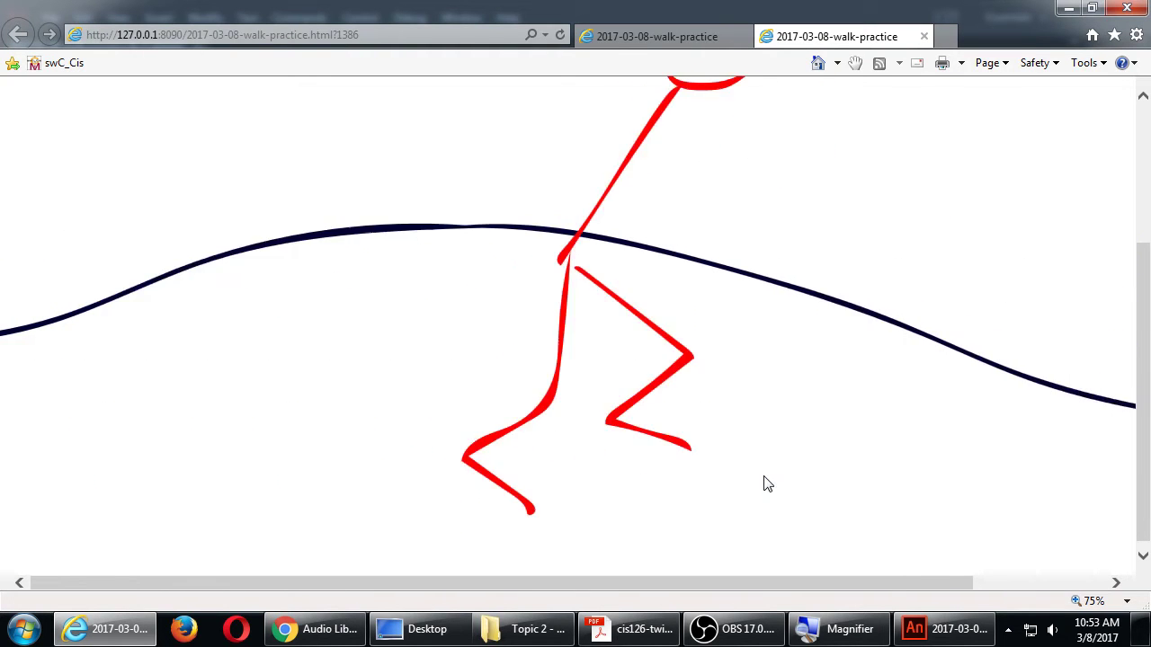
key("ctrl+minus")
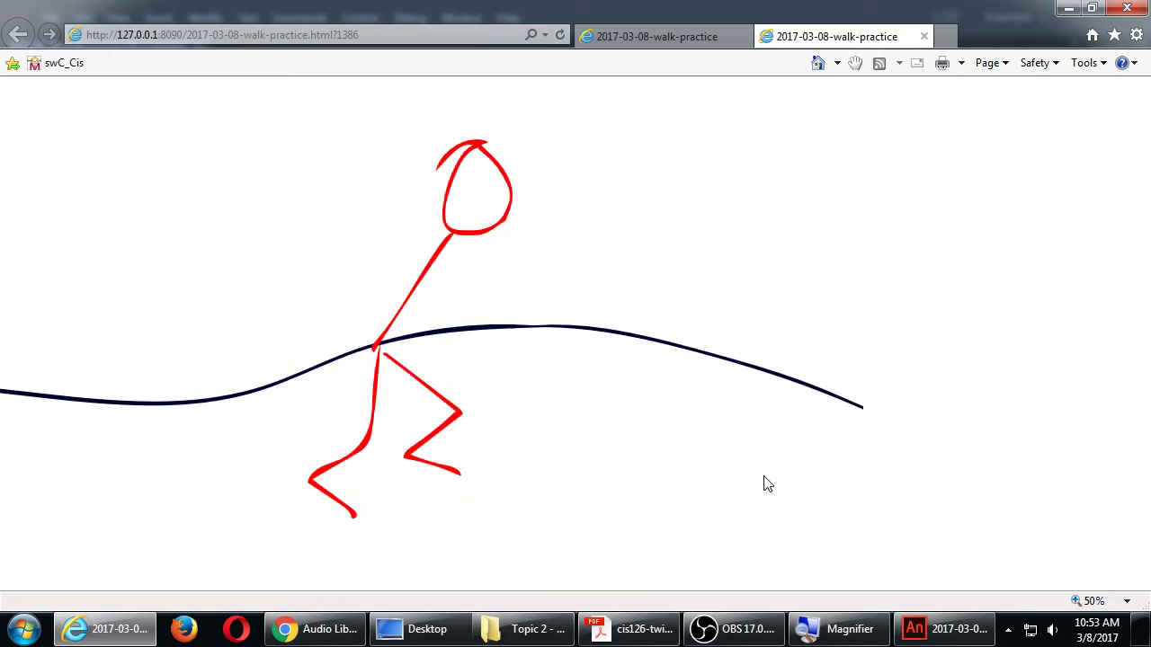
Step: Open Calculator and compute 24*3 for the frame count of a three-second animation
key("super")
type("cal")
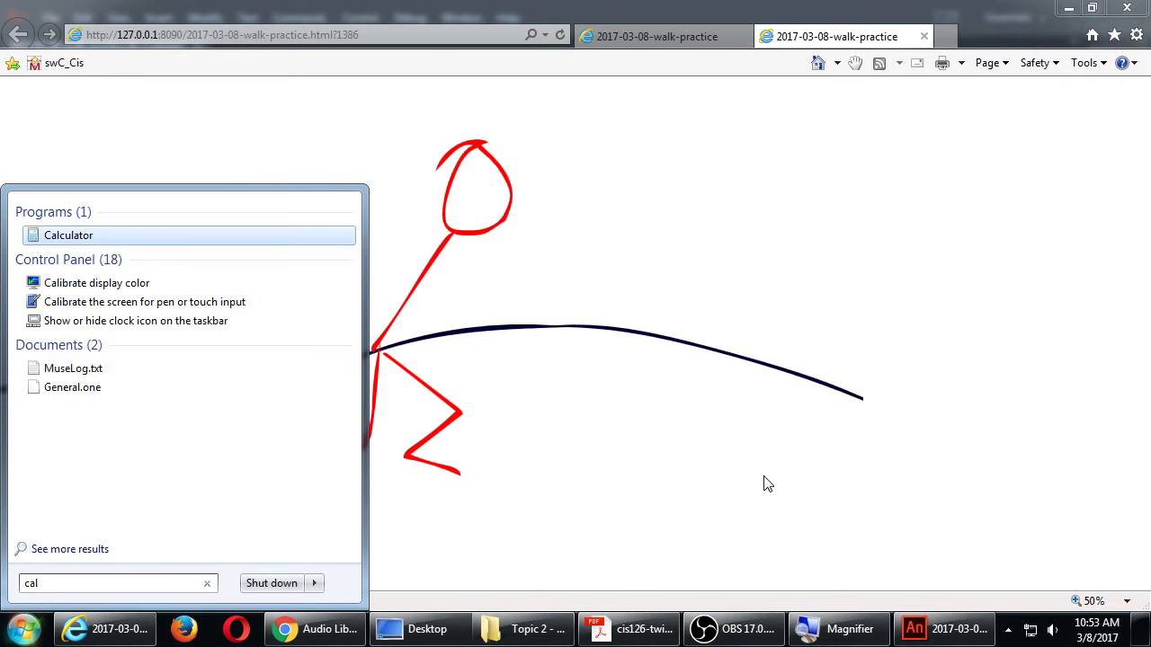
key("Return")
type("24*3")
key("Return")
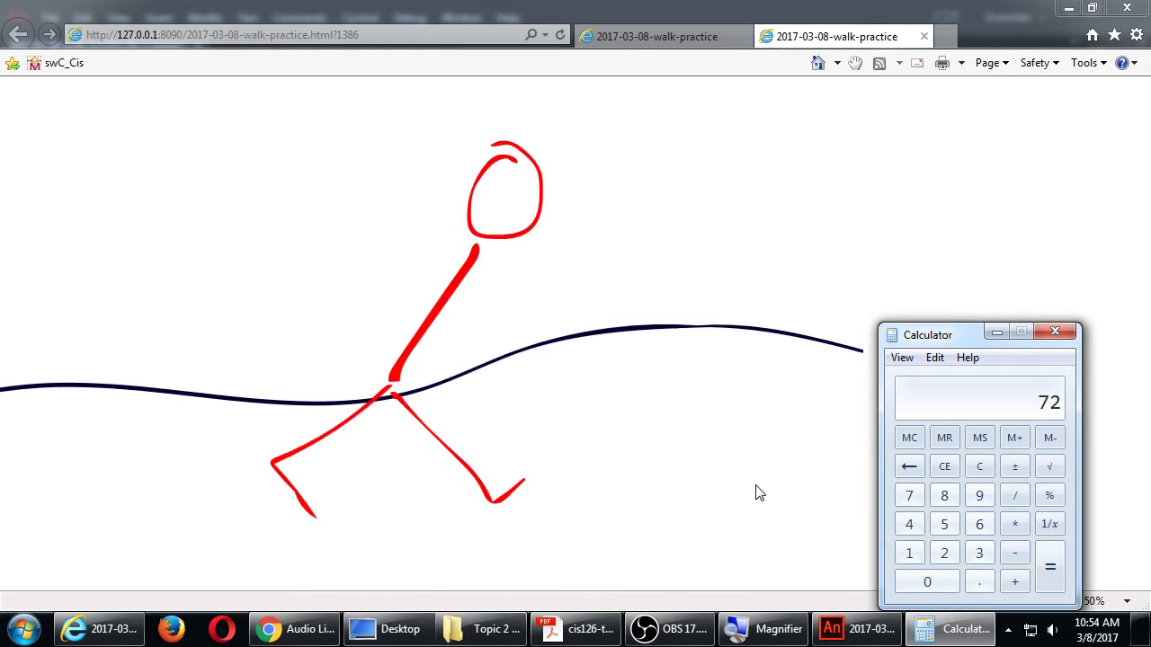
Step: Back in Adobe Animate, move the background's end keyframe to frame 70 and extend the walker layer to frame 70
left_click(845, 630)
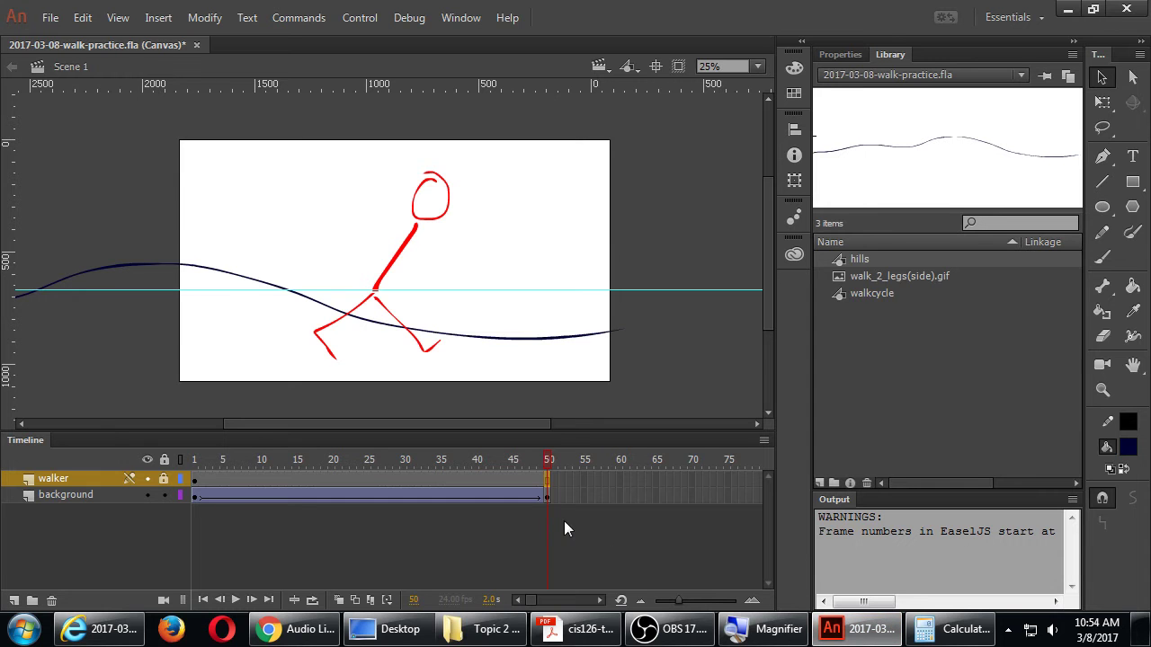
left_click(548, 498)
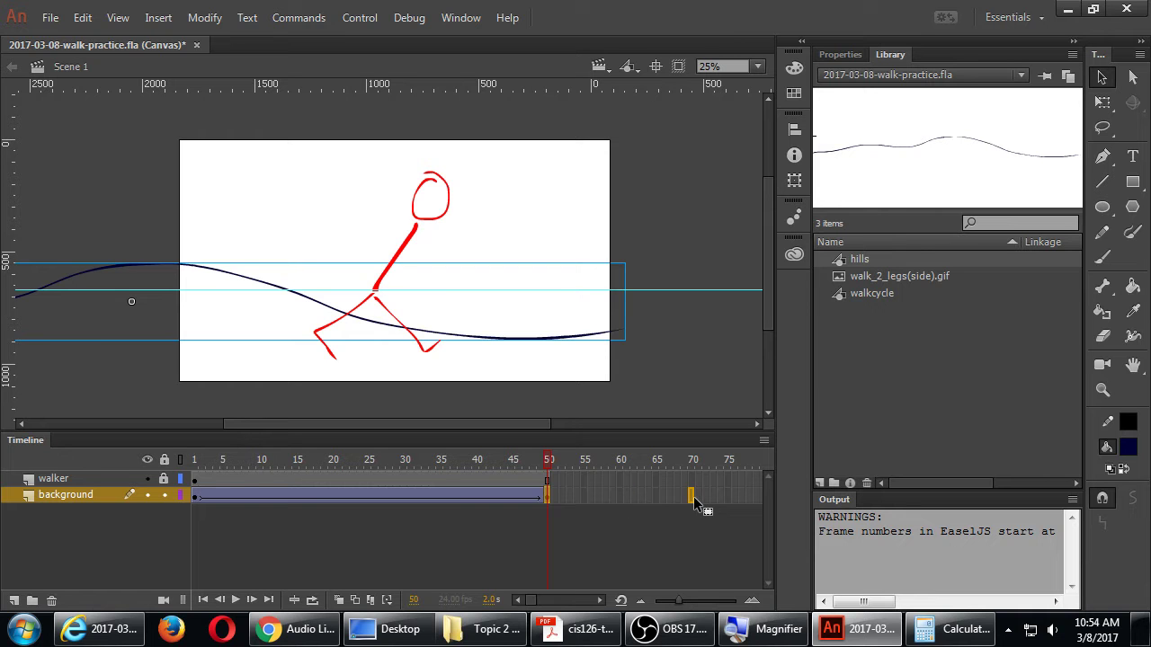
key("F5")
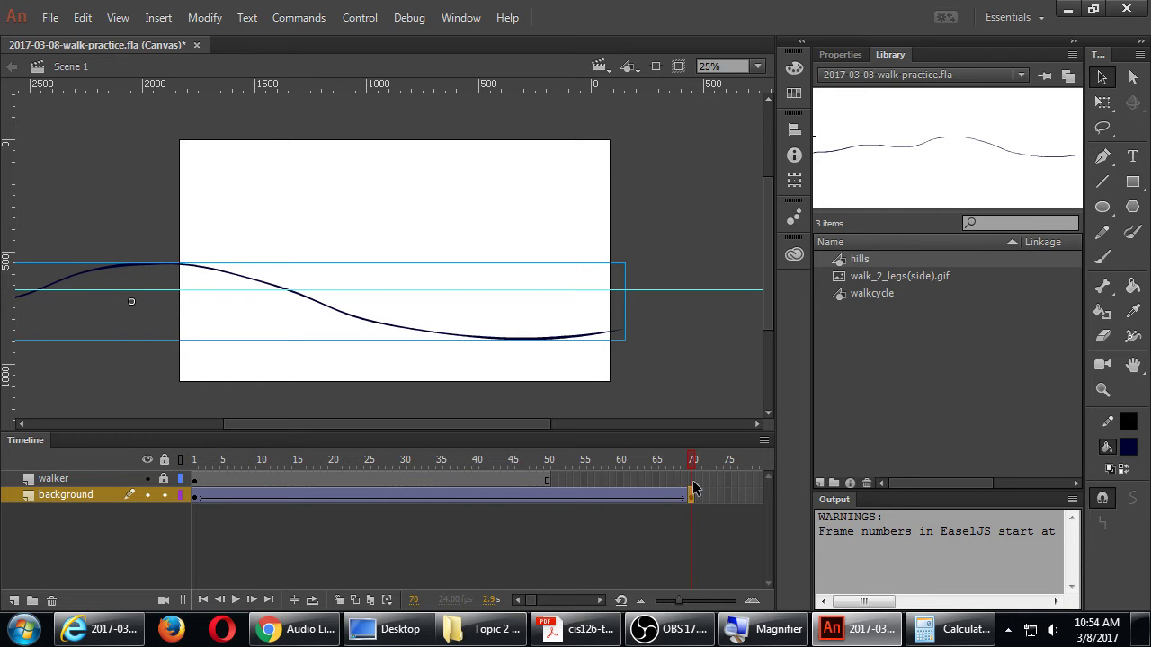
left_click(692, 479)
key("F5")
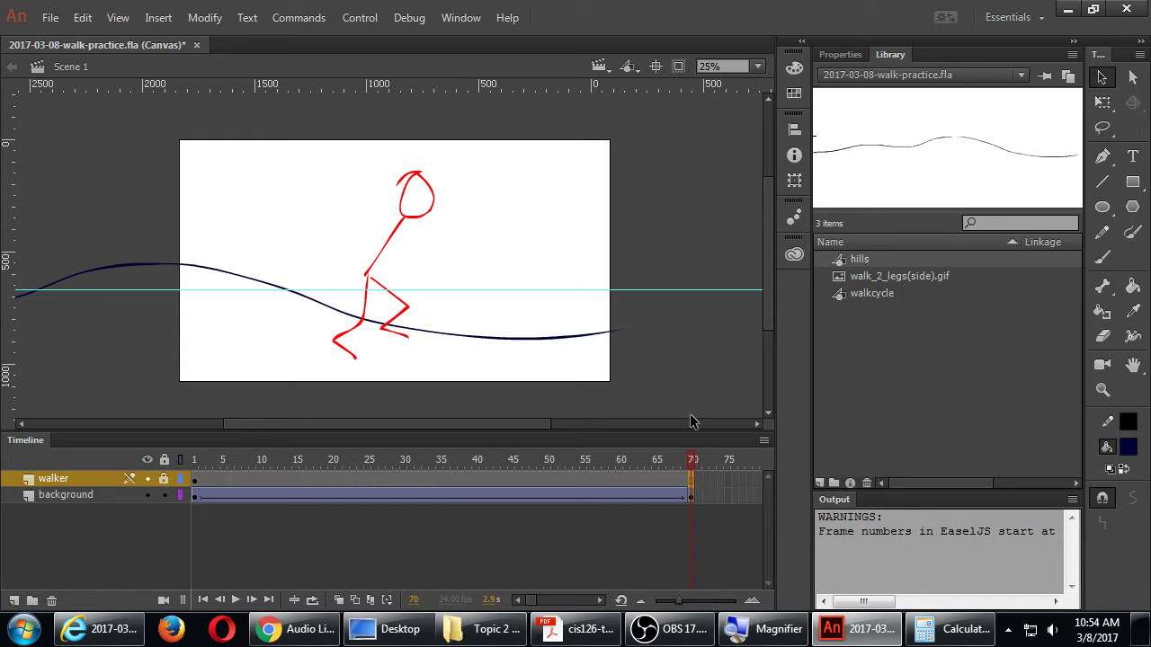
Step: Test the 70-frame movie in the browser and compare it with the two earlier previews at the same zoom
key("ctrl+Return")
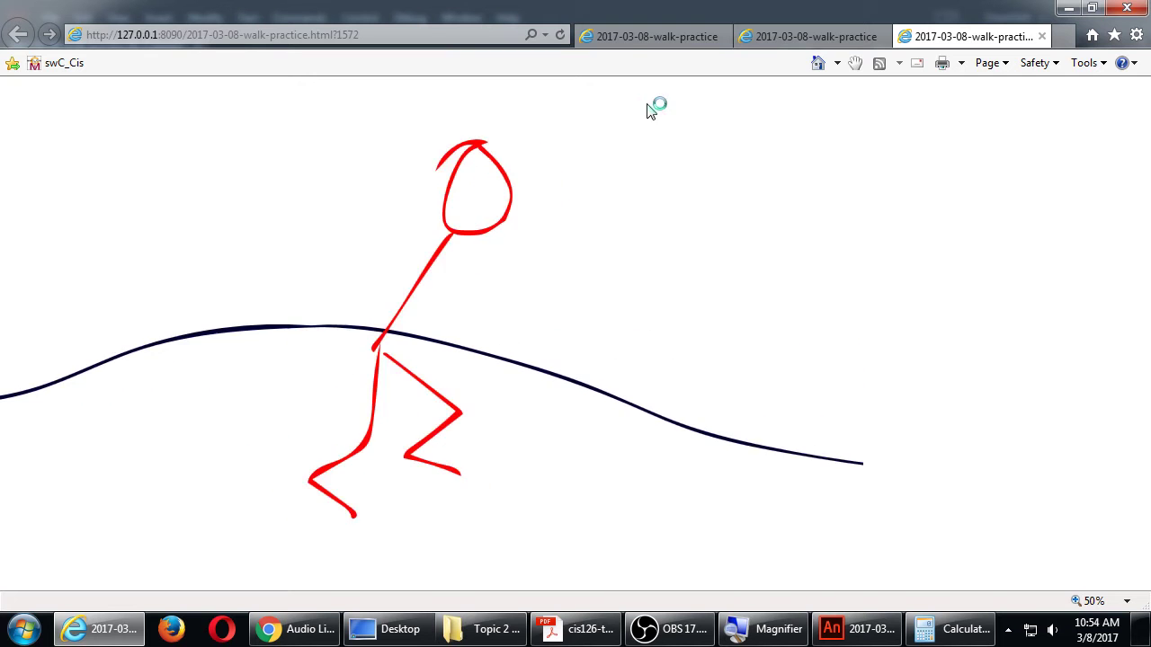
left_click(663, 45)
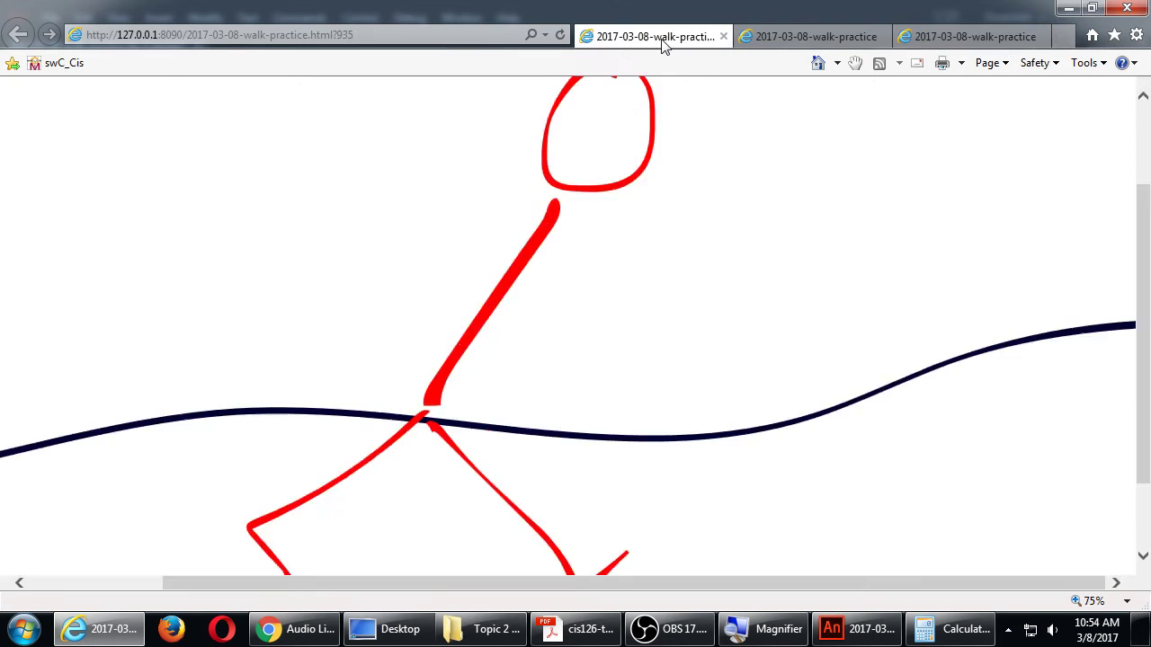
key("ctrl+minus")
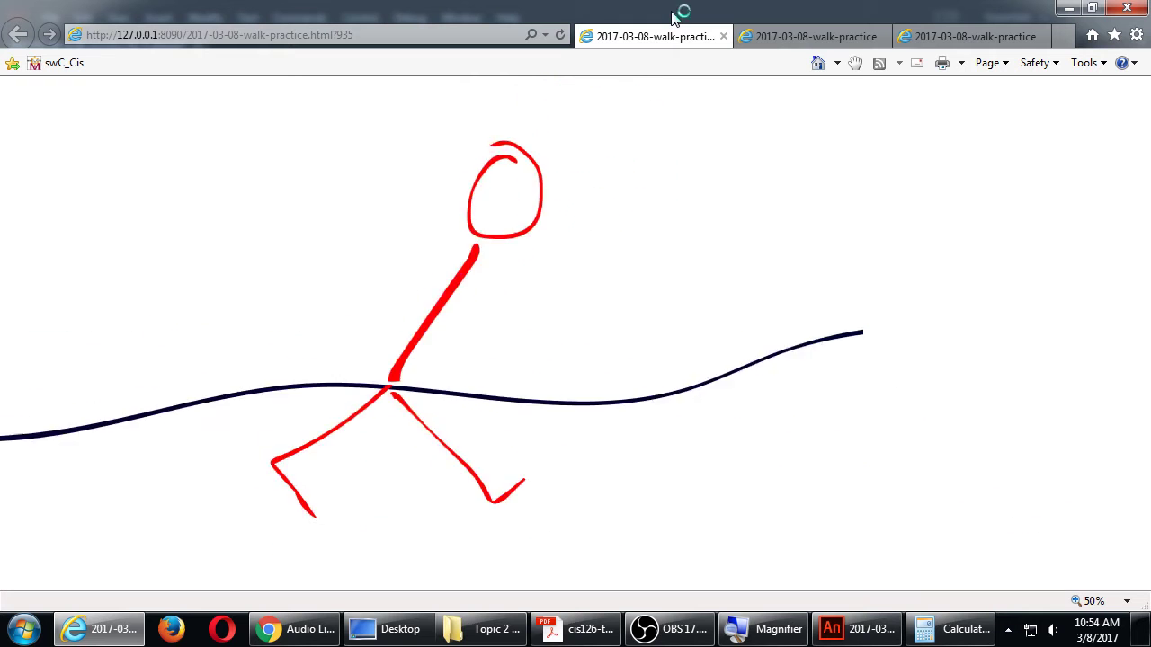
left_click(772, 37)
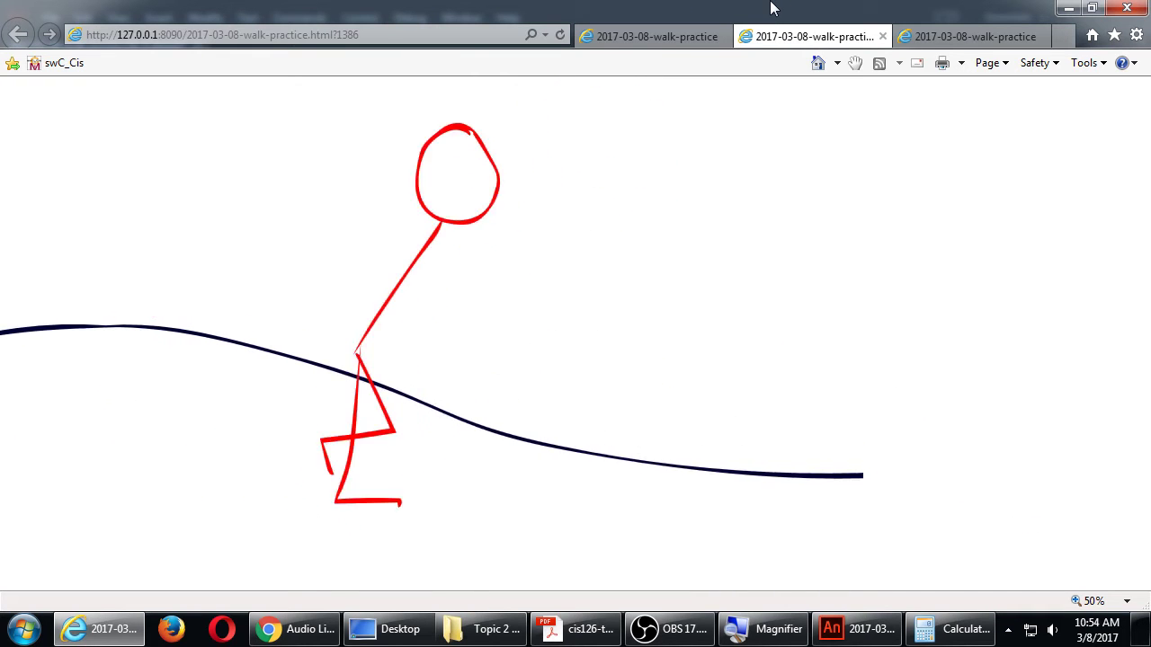
left_click(926, 36)
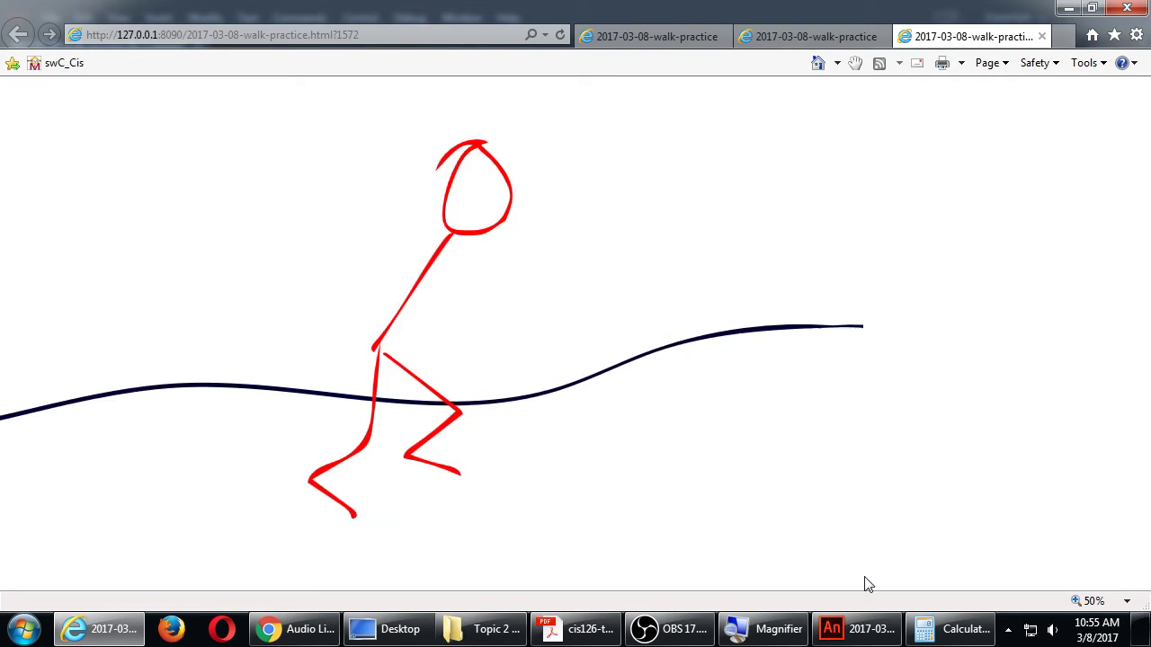
Step: Switch back to Adobe Animate and save the walk practice document
left_click(862, 632)
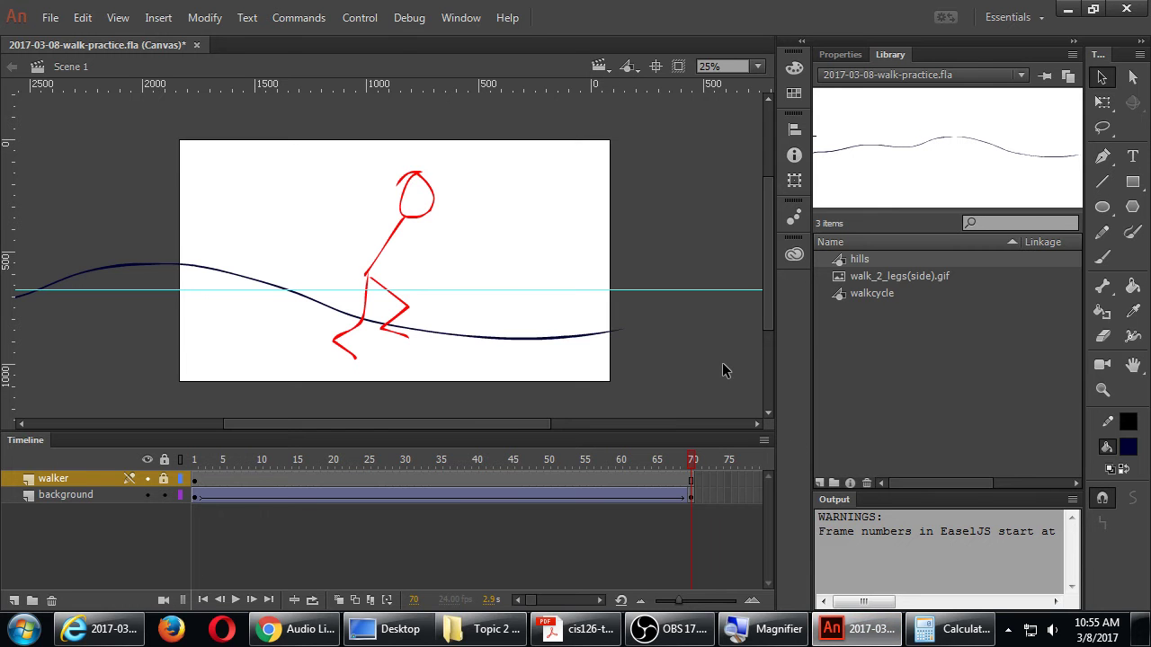
key("ctrl+s")
Step: Scrub back to frame 23 and inspect the tween options for the background layer's frames
left_click_drag(691, 465, 356, 467)
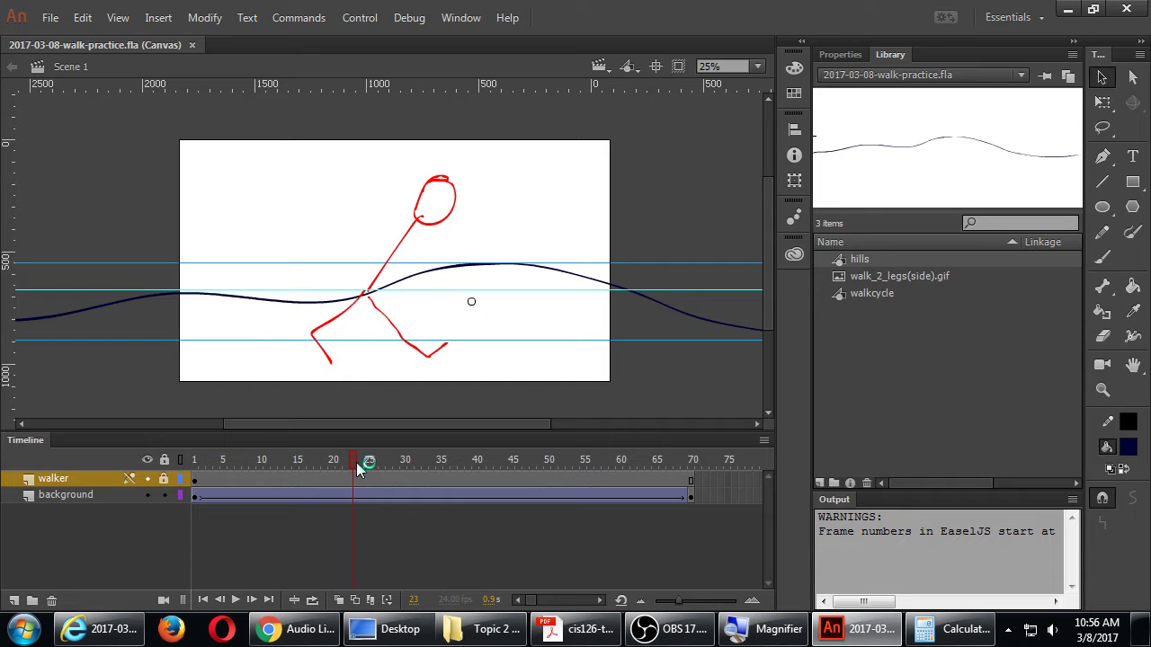
right_click(385, 498)
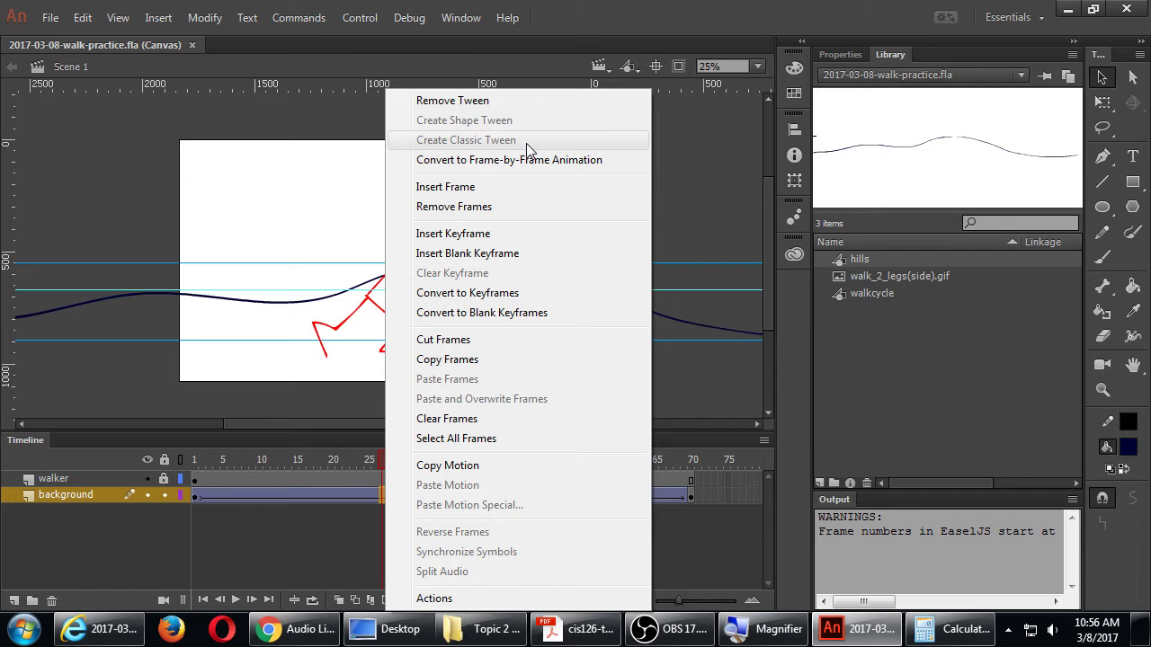
left_click(587, 16)
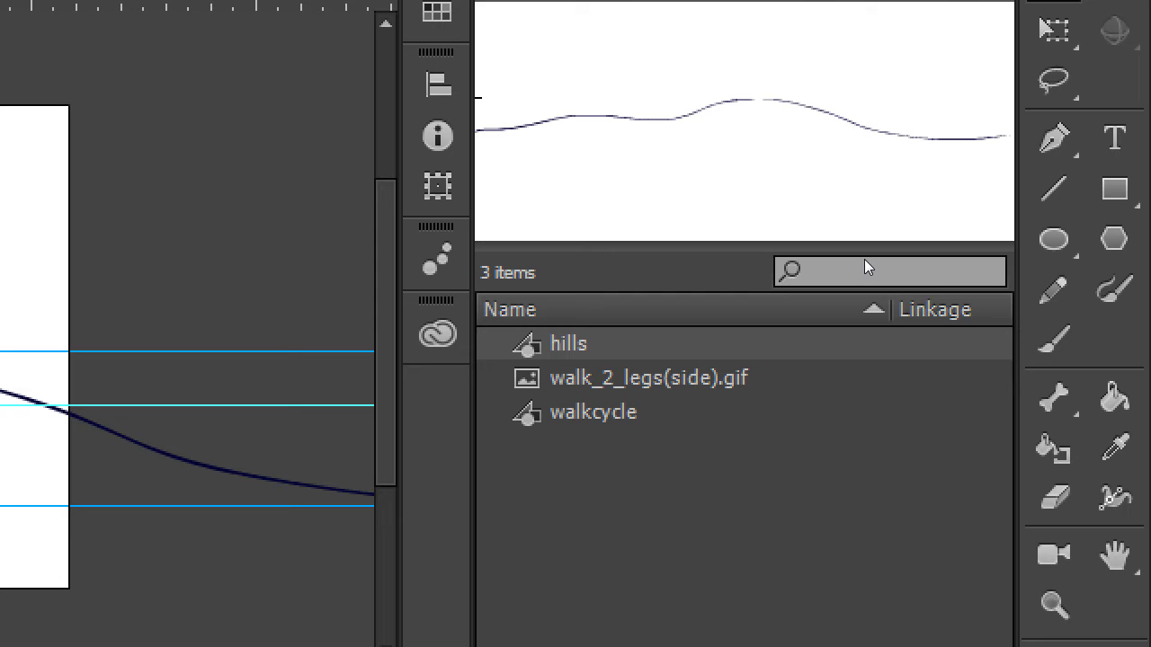
Step: Open the hills symbol for editing with its name kept, and bring the whole hill line into view
key("F2")
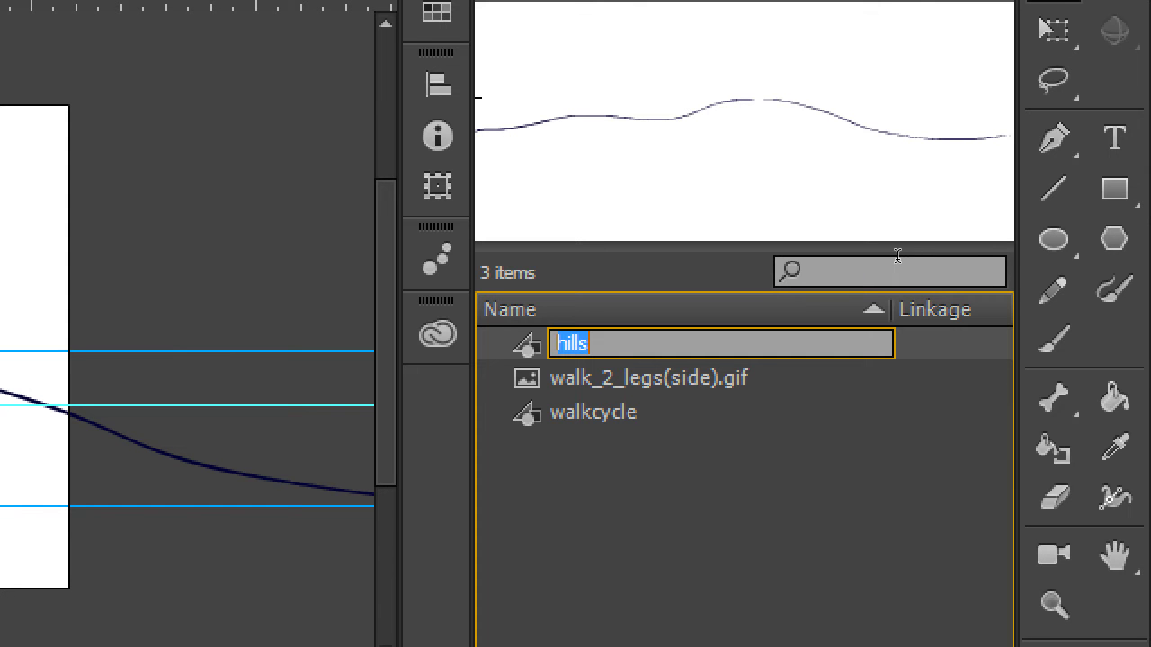
key("Return")
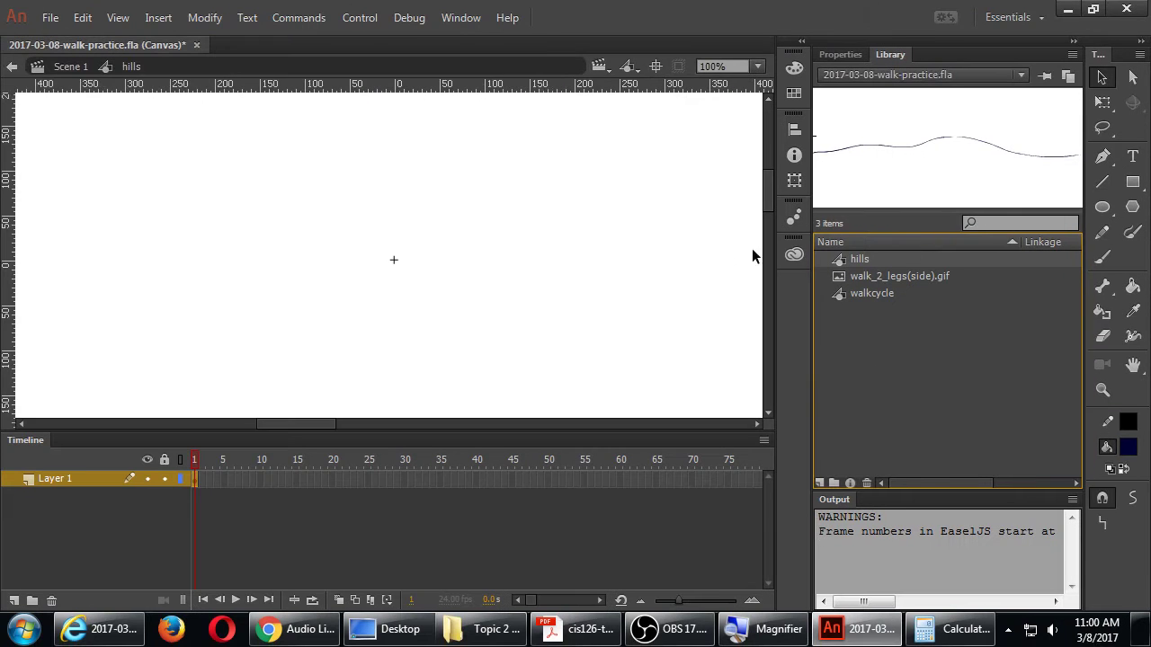
left_click_drag(672, 272, 549, 152)
left_click_drag(638, 242, 492, 233)
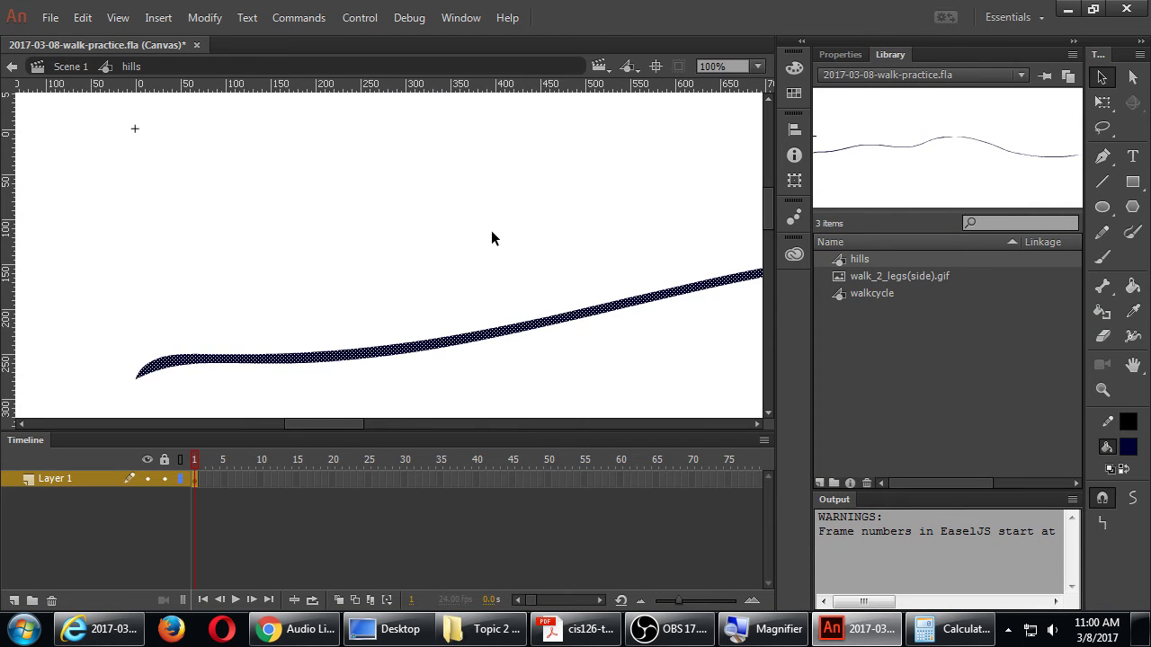
key("ctrl+minus")
key("ctrl+minus")
key("ctrl+minus")
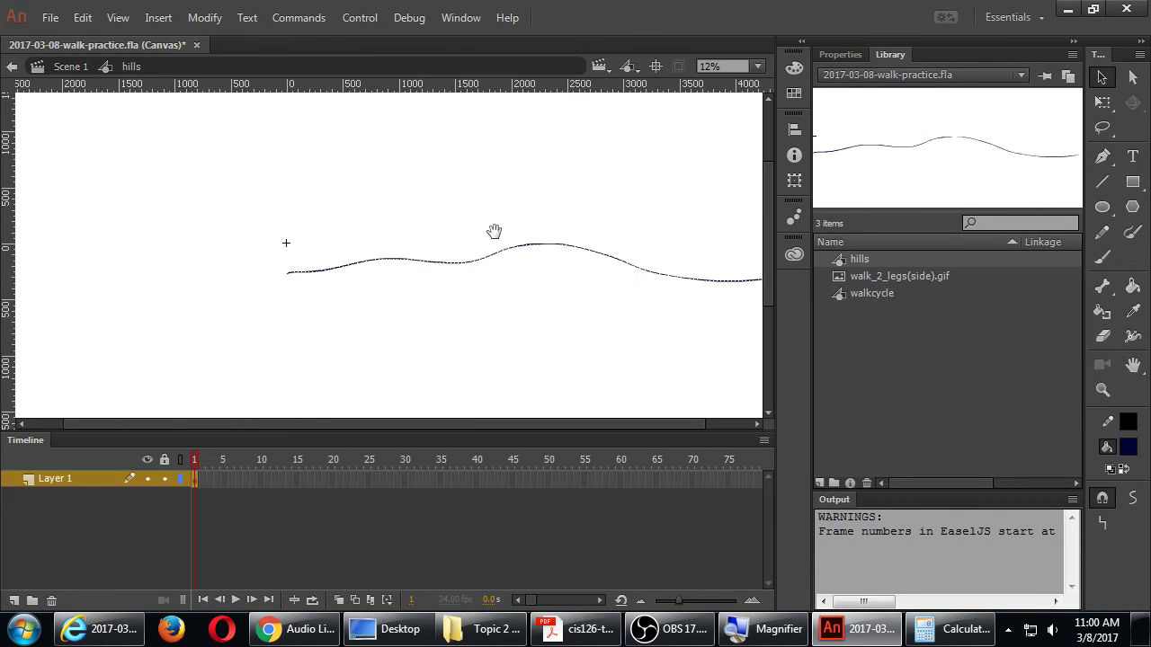
left_click_drag(503, 191, 453, 180)
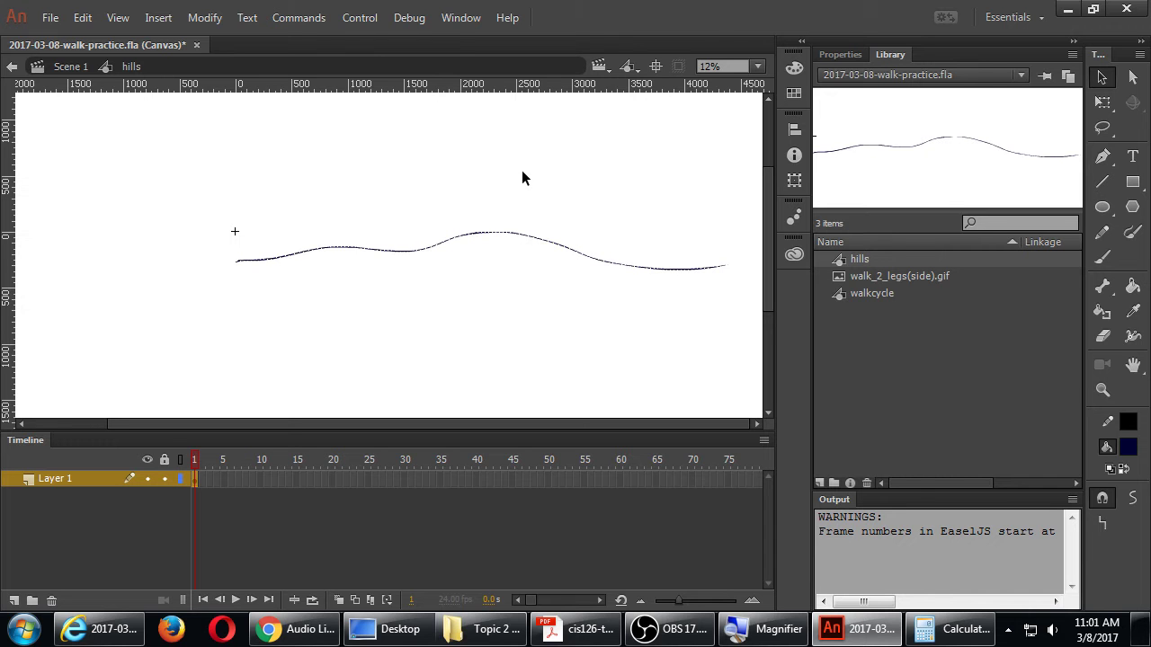
Step: Brush two sides and a base below the hill line, reaching about 1300 px down, to enclose the hills area
left_click(522, 173)
key("b")
left_click_drag(85, 316, 86, 313)
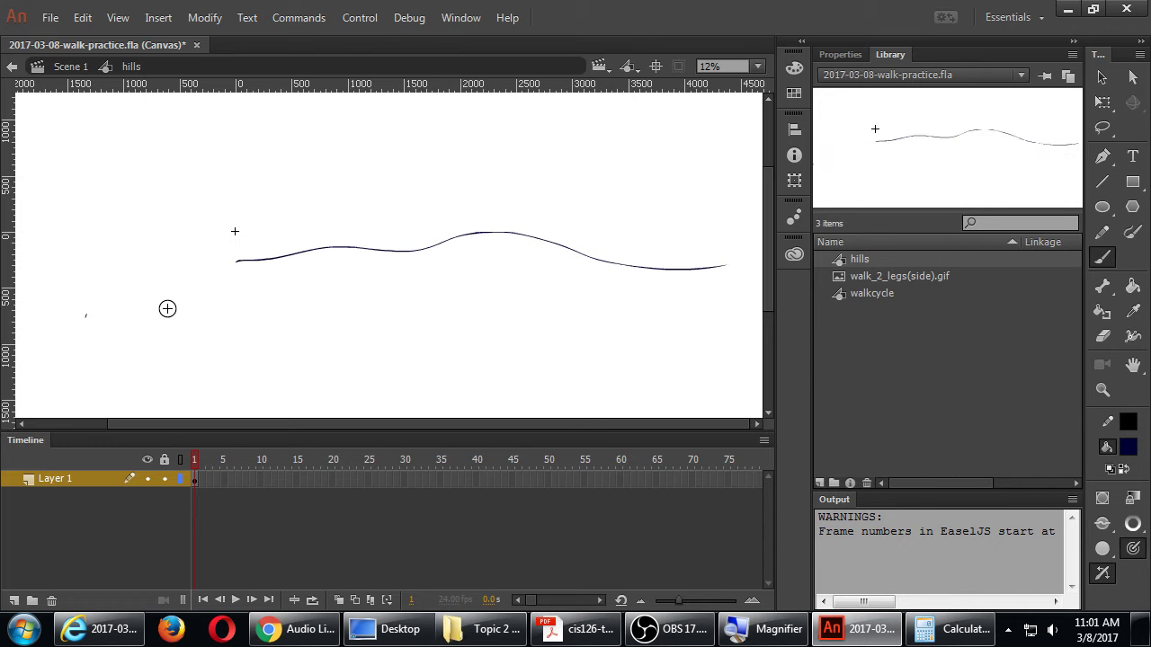
key("ctrl+z")
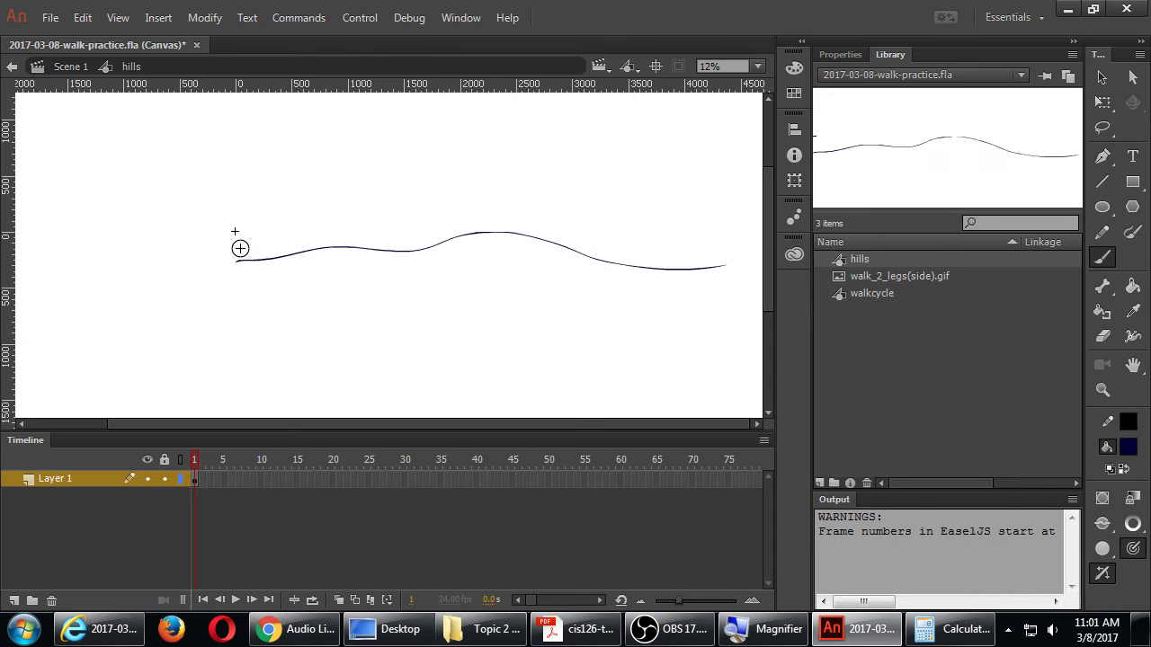
mouse_move(239, 243)
left_mouse_down()
mouse_move(260, 355)
mouse_move(280, 386)
mouse_move(458, 395)
mouse_move(726, 397)
mouse_move(728, 262)
left_mouse_up()
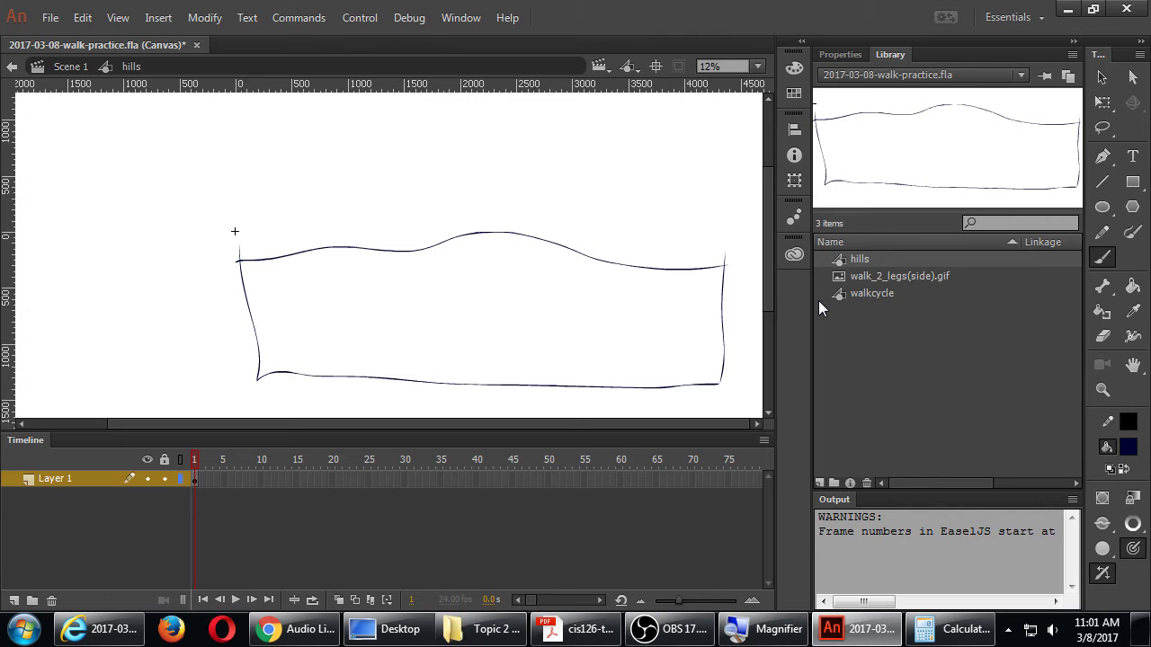
Step: Choose green #009900 as the Paint Bucket fill colour and select the brushed outline to check that it is connected
key("k")
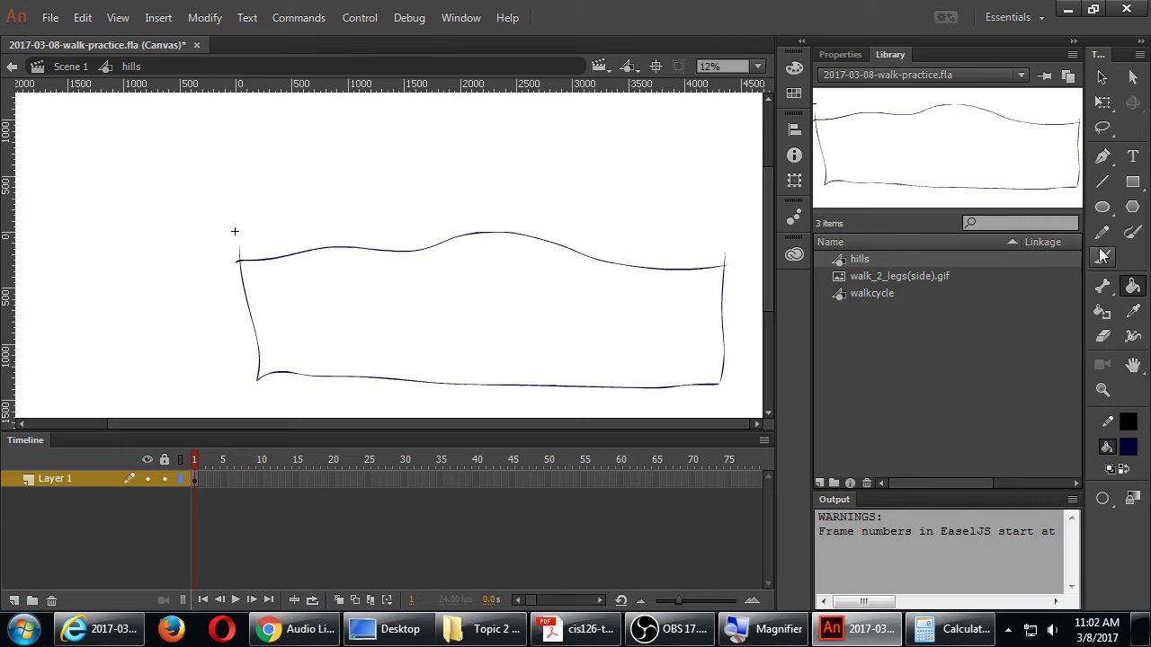
left_click(1128, 447)
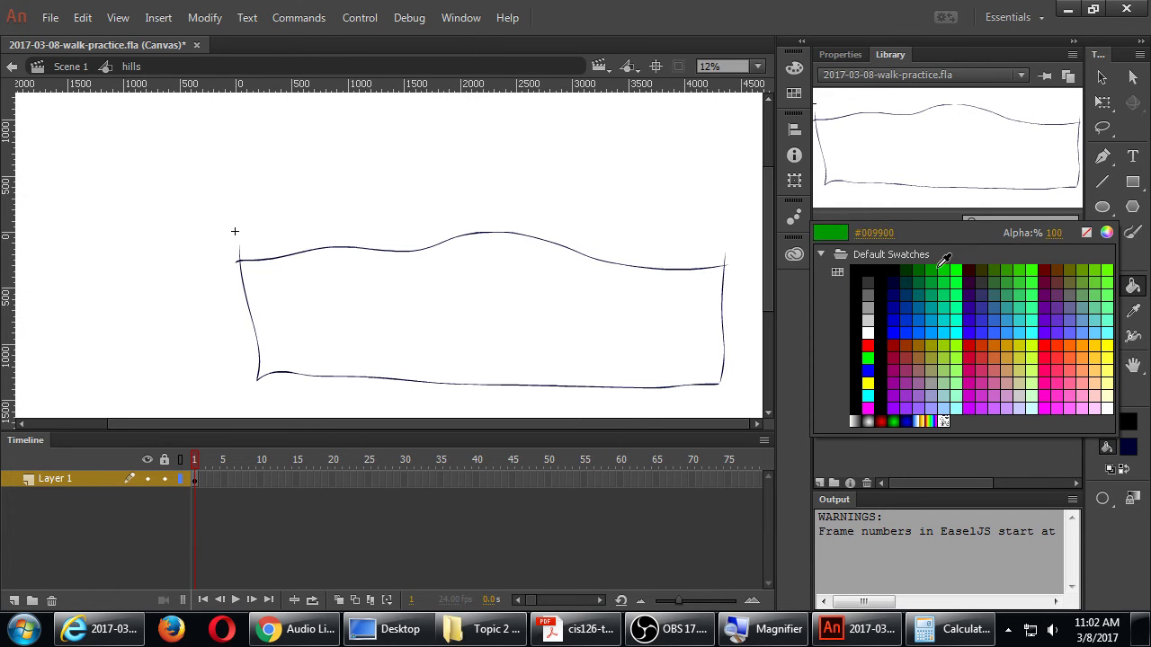
left_click(940, 267)
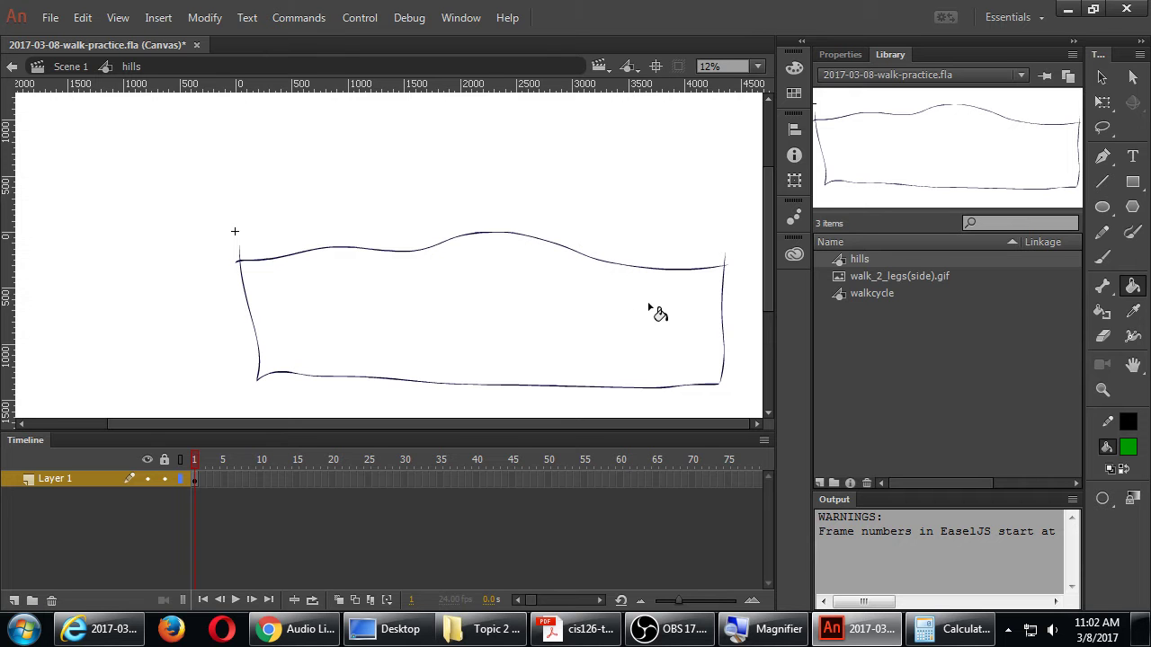
key("v")
double_click(482, 238)
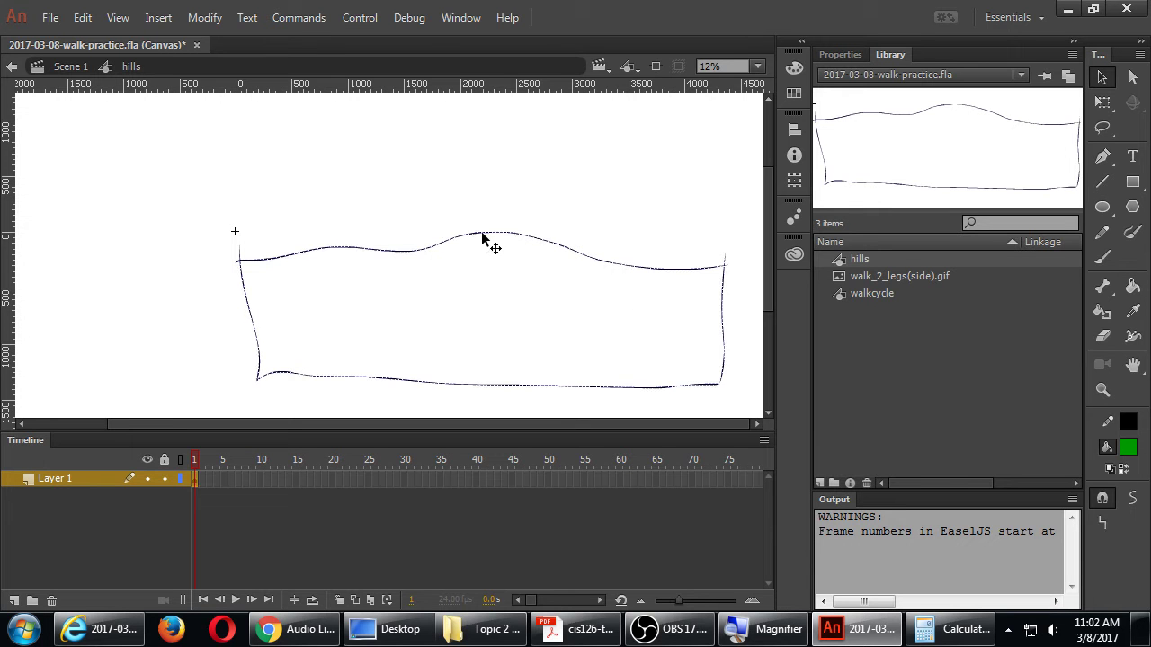
left_click(488, 313)
key("k")
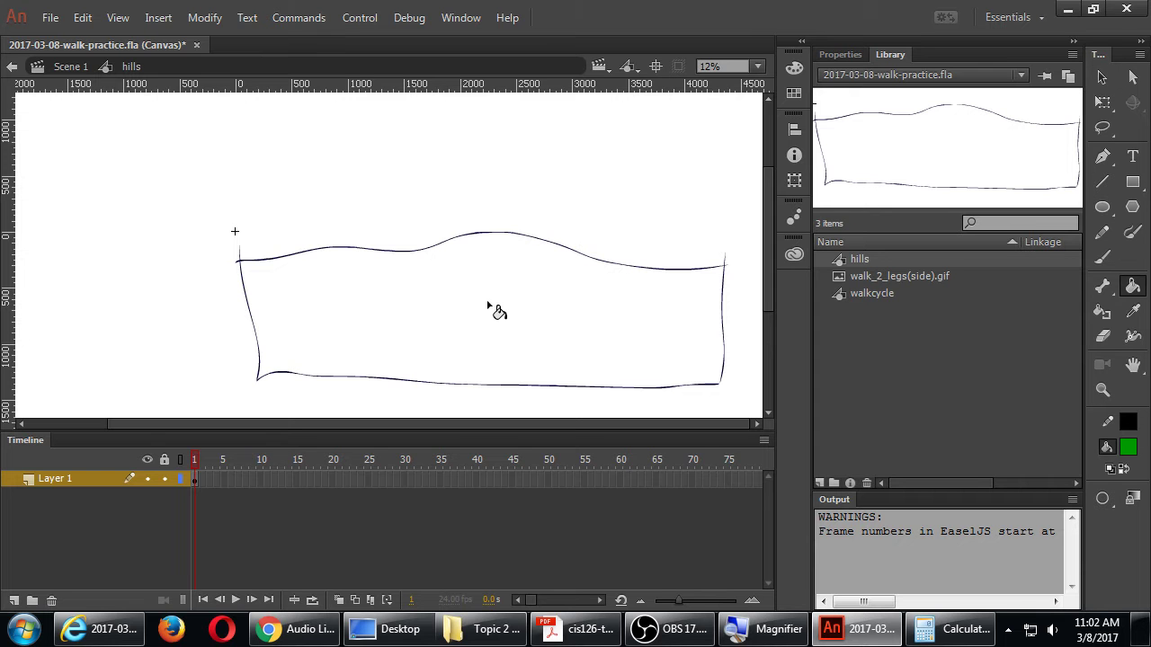
key("v")
Step: Examine the hills outline up close for gaps, using the layer's outline view along the ridge and the corner
key("z")
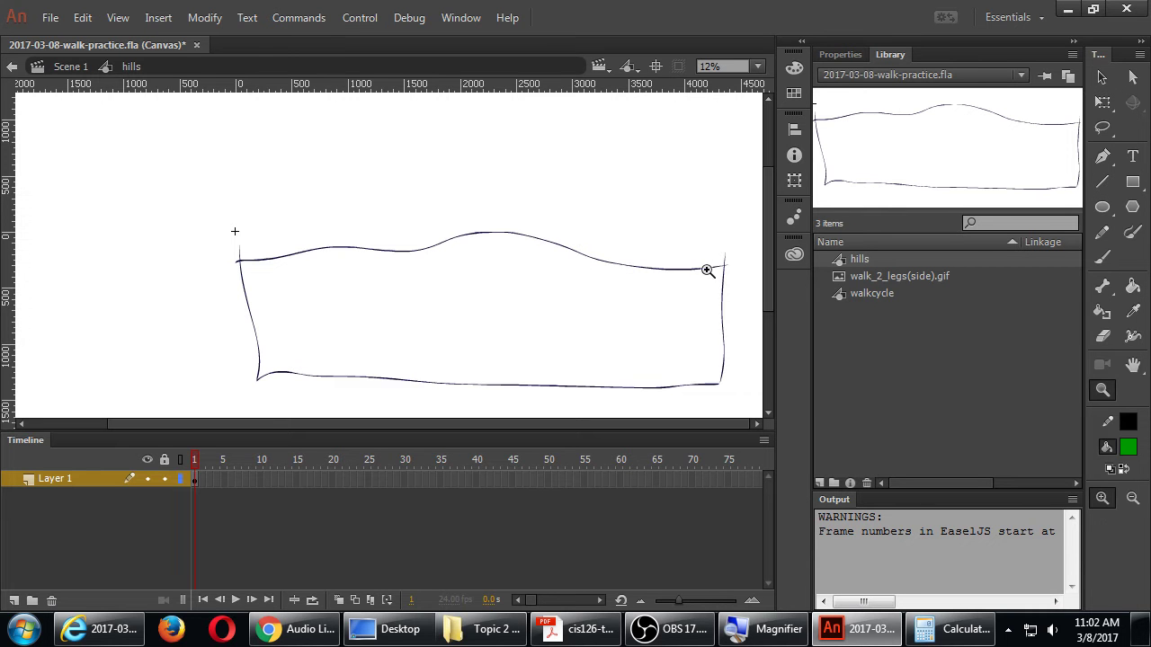
left_click(706, 265)
left_click(689, 257)
mouse_move(432, 282)
left_mouse_down()
mouse_move(669, 280)
mouse_move(669, 270)
left_mouse_up()
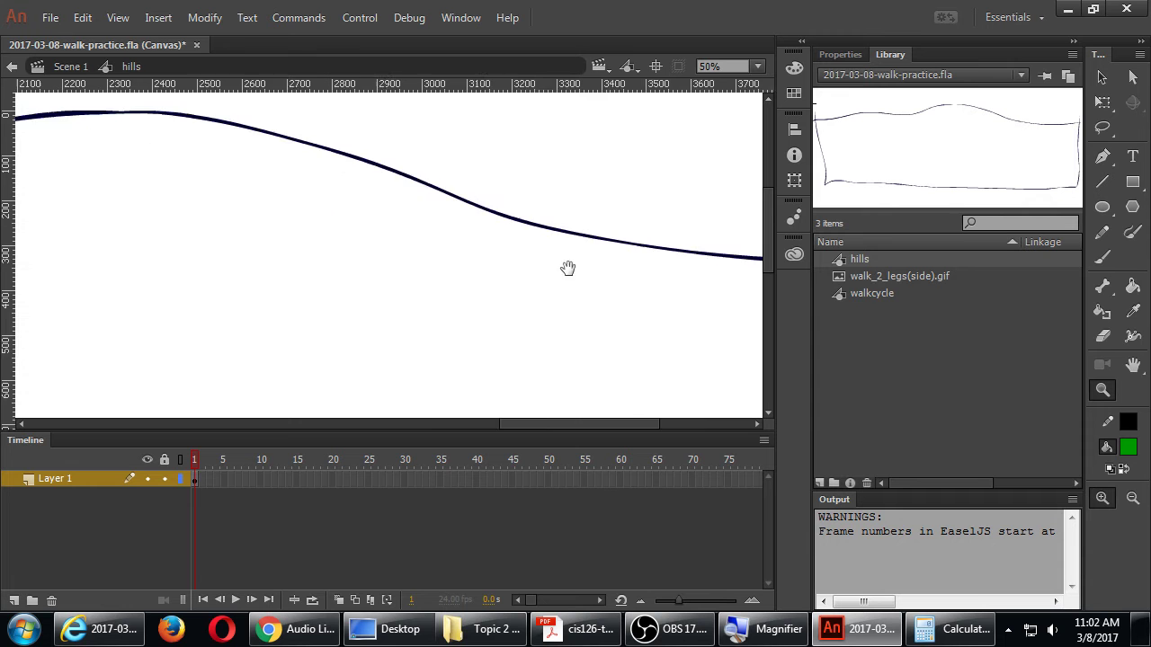
left_click_drag(567, 267, 665, 274)
left_click_drag(458, 278, 666, 274)
left_click_drag(362, 278, 659, 276)
mouse_move(297, 284)
left_mouse_down()
mouse_move(652, 267)
mouse_move(339, 298)
left_mouse_up()
left_click_drag(631, 292, 385, 288)
left_click_drag(719, 286, 396, 302)
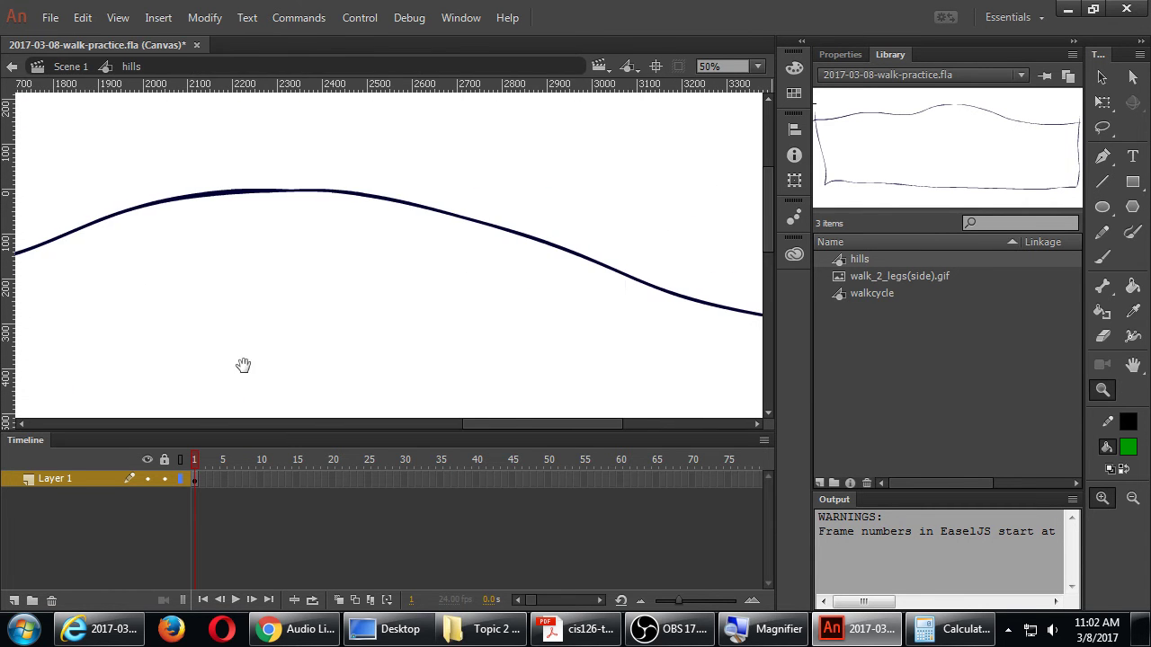
left_click(186, 480)
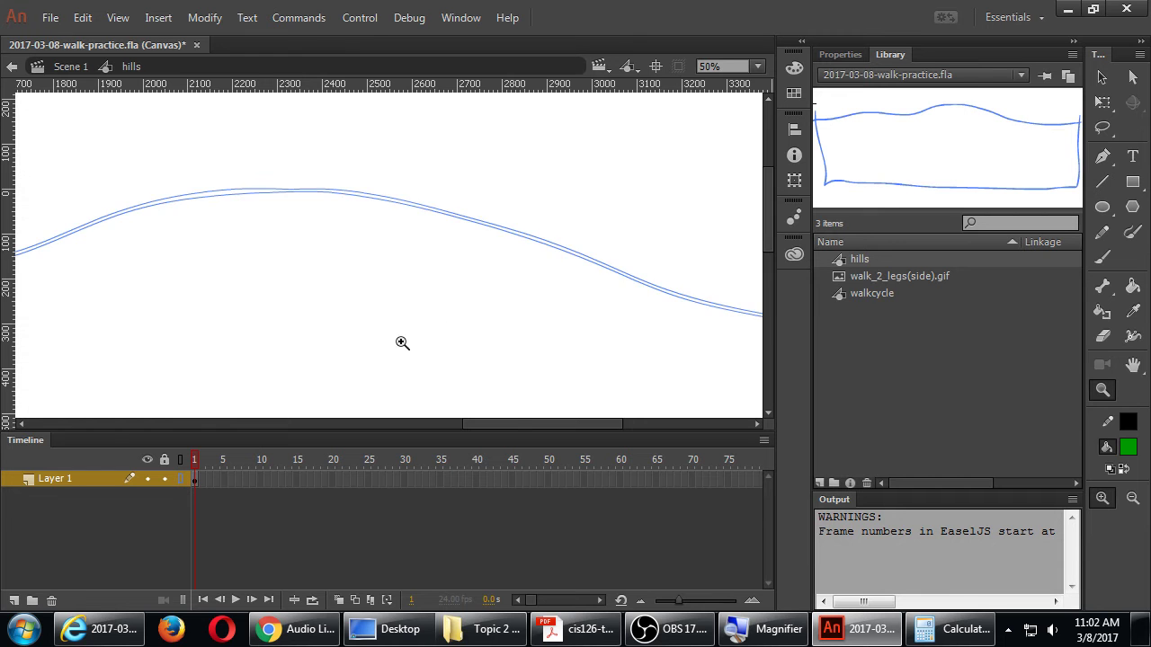
left_click_drag(399, 342, 301, 257)
left_click_drag(539, 287, 486, 281)
left_click_drag(262, 278, 482, 260)
left_click_drag(408, 318, 380, 244)
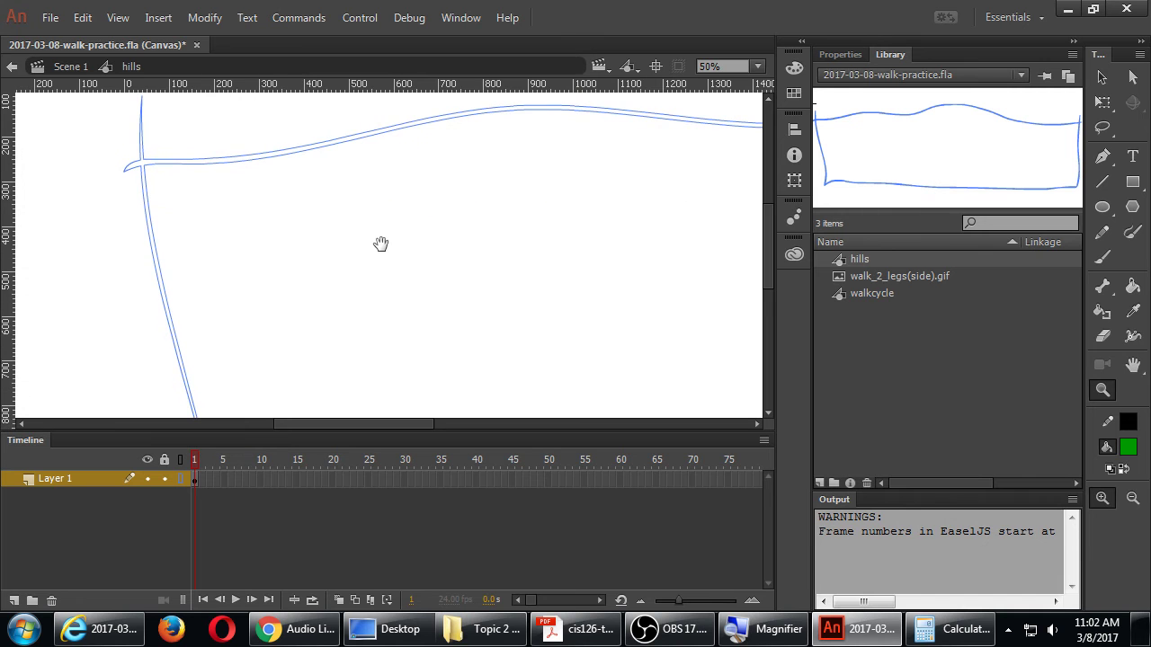
left_click(181, 478)
Step: Fill the enclosed hills area with green using the Close Large Gaps setting, and undo the fill
key("k")
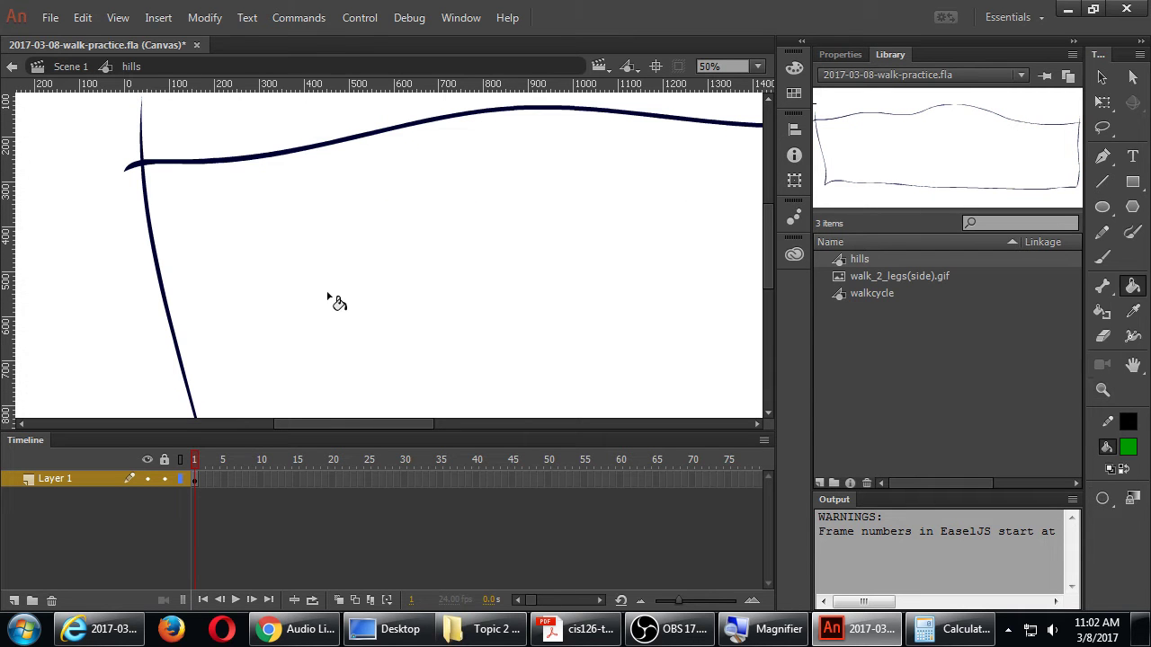
left_click(1101, 498)
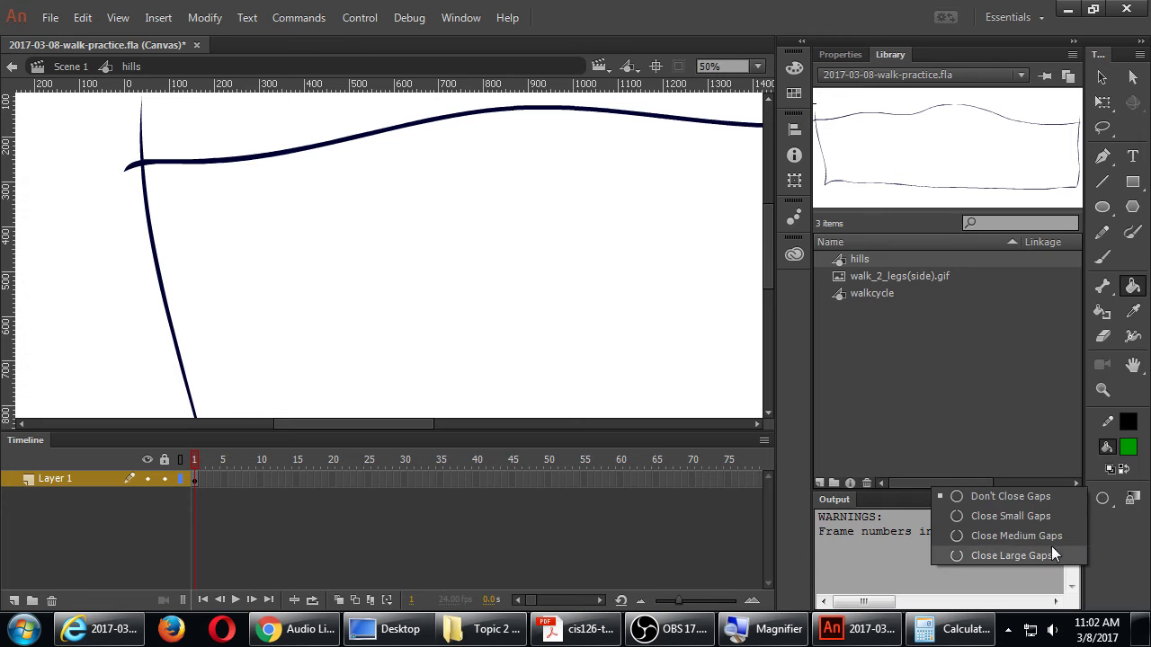
left_click(984, 554)
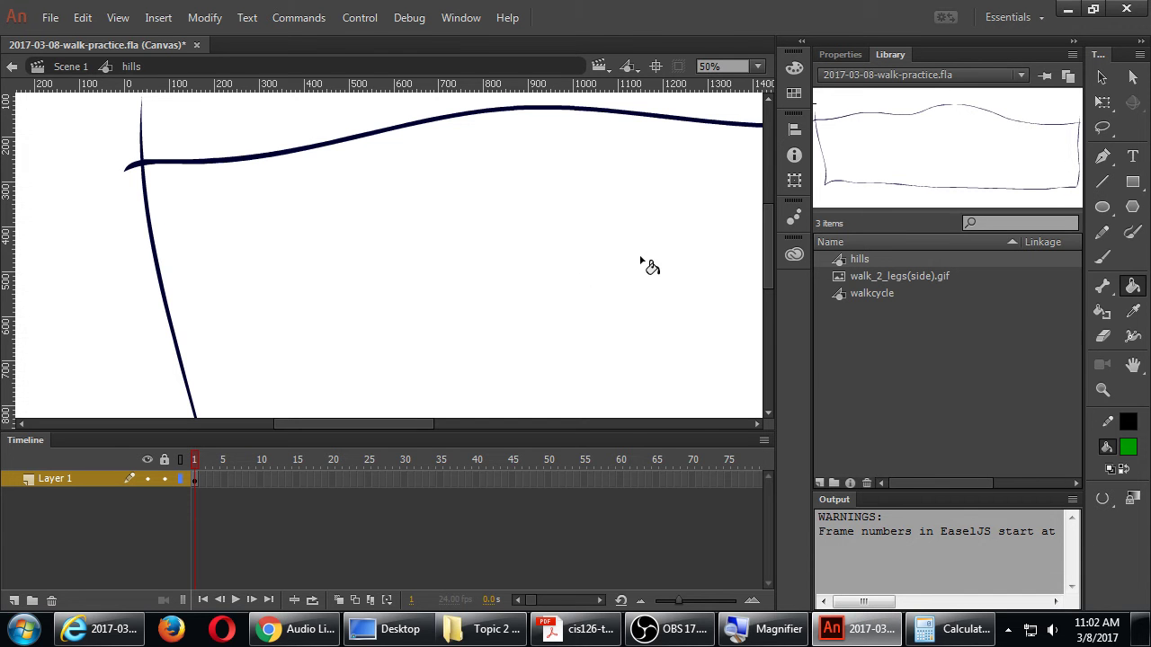
key("ctrl+minus")
key("ctrl+minus")
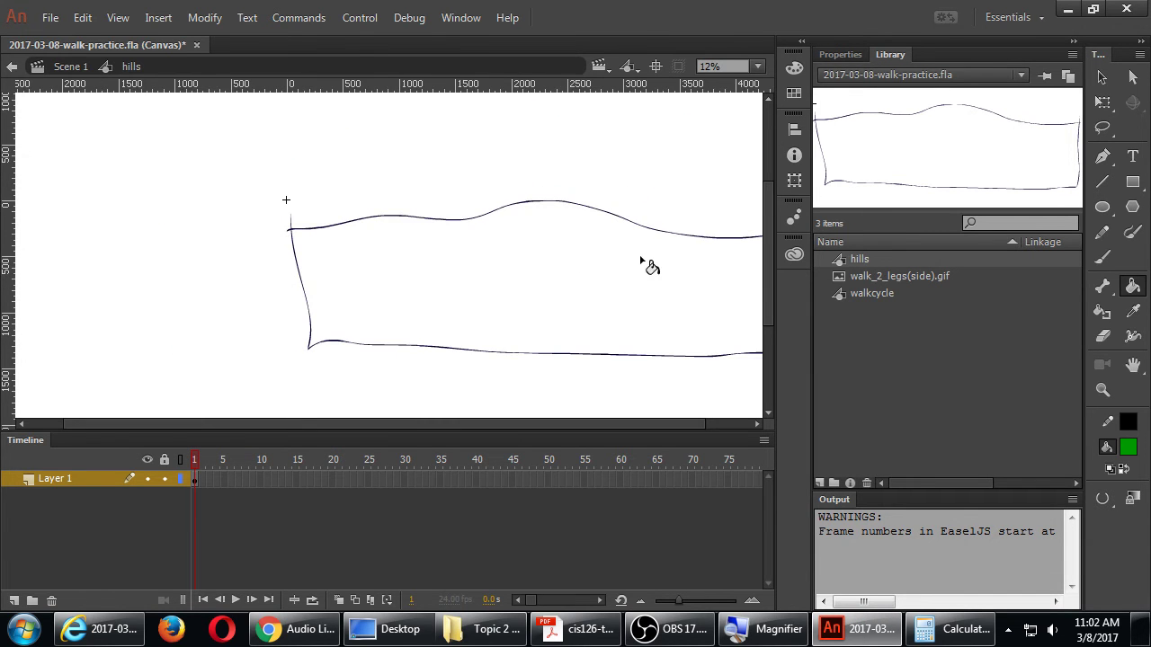
left_click_drag(635, 257, 583, 257)
key("v")
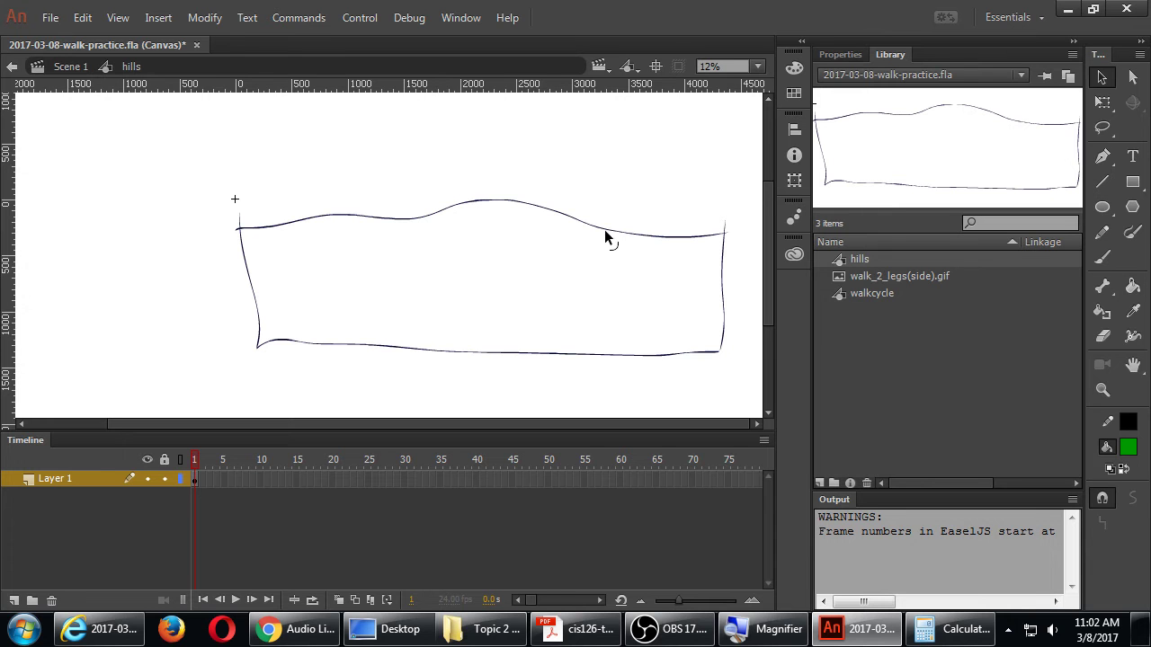
left_click(607, 235)
left_click(1133, 286)
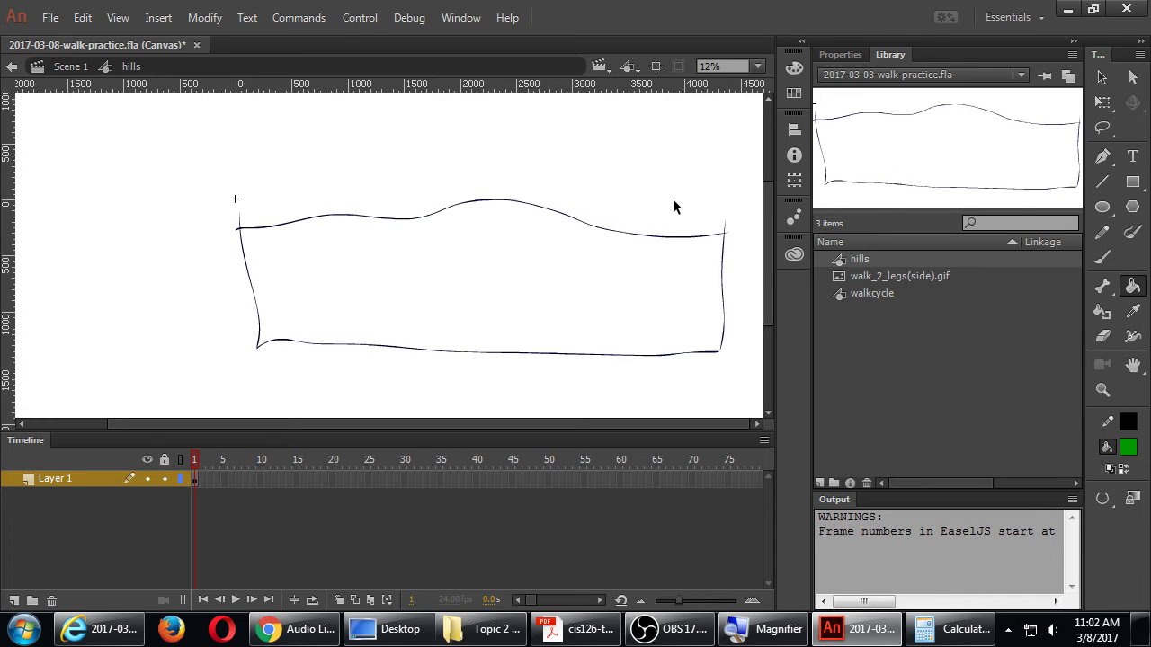
left_click(683, 278)
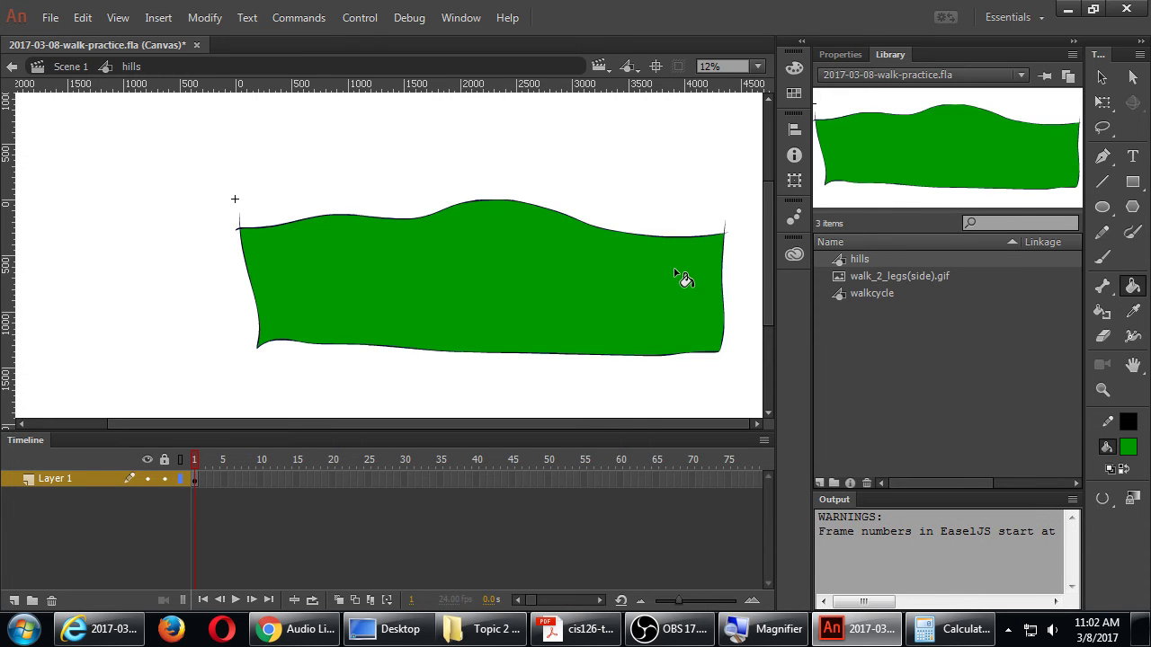
key("ctrl+z")
Step: Reset the Paint Bucket's gap size to Don't Close Gaps
left_click(1073, 499)
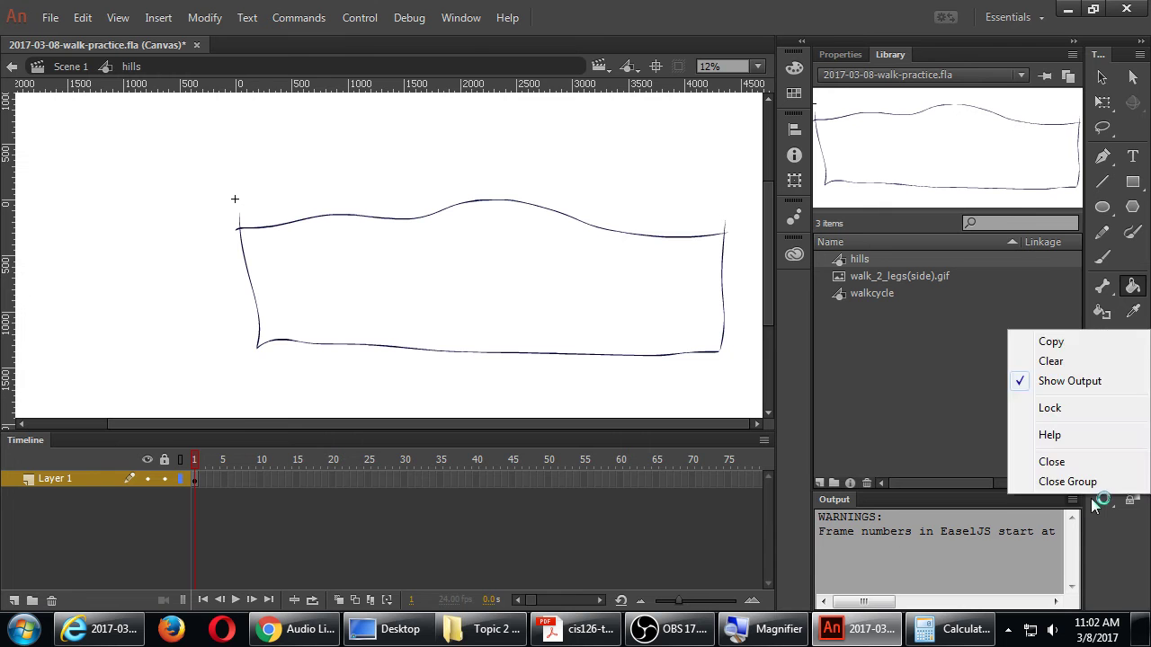
left_click(1095, 506)
left_click(1104, 498)
left_click(1085, 493)
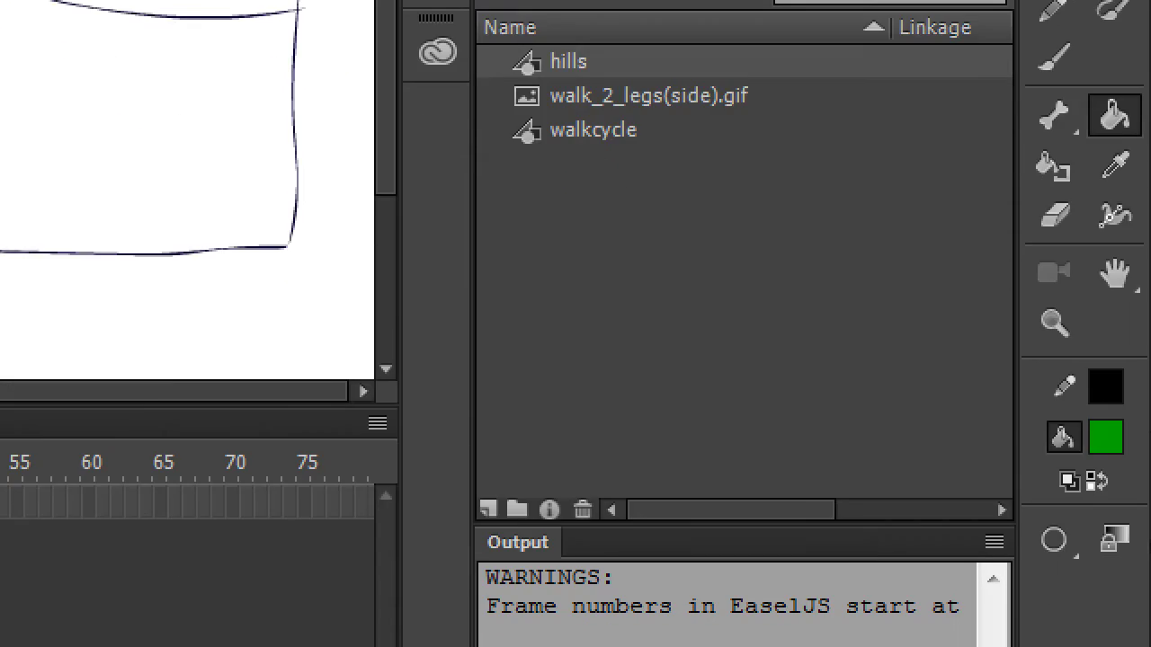
Step: Set the Paint Bucket's gap size to Close Large Gaps and fill the enclosed hills area with green
key("o")
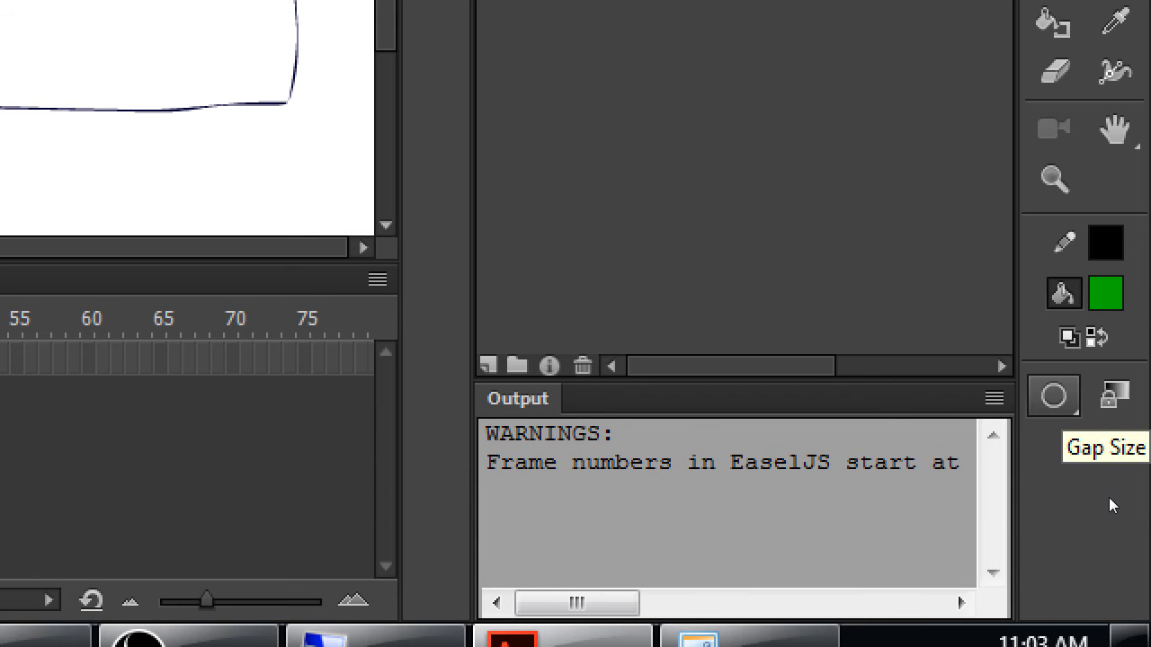
left_click(1054, 396)
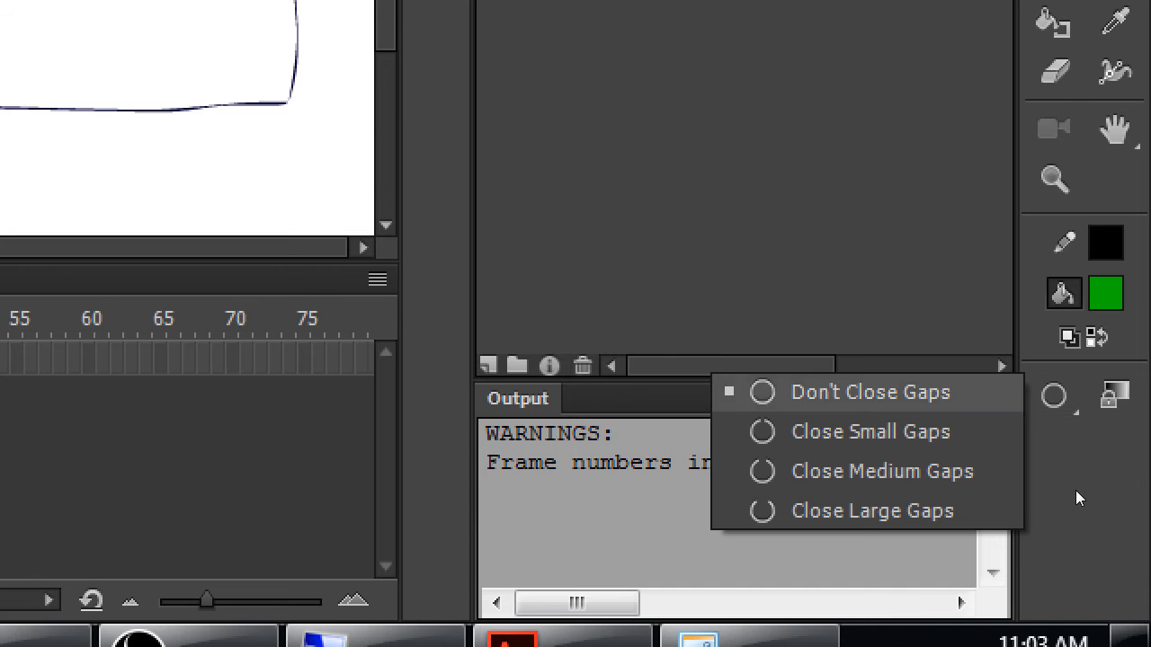
left_click(944, 511)
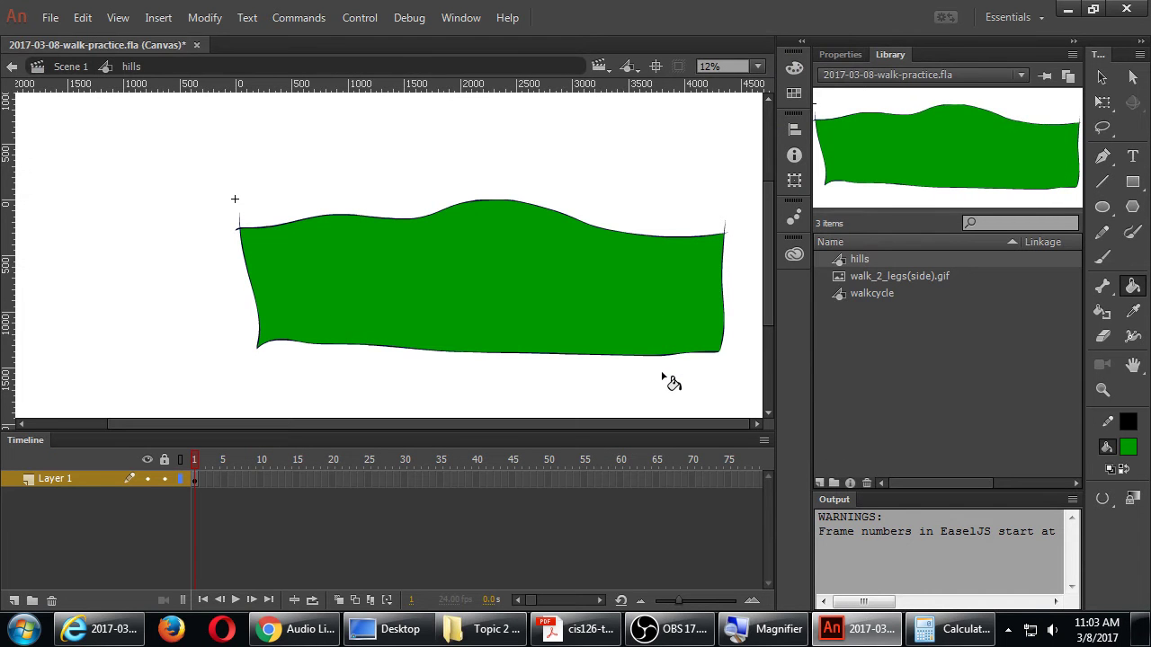
Step: Review the Paint Bucket's gap size options and leave the hills symbol to return to Scene 1
left_click(1104, 500)
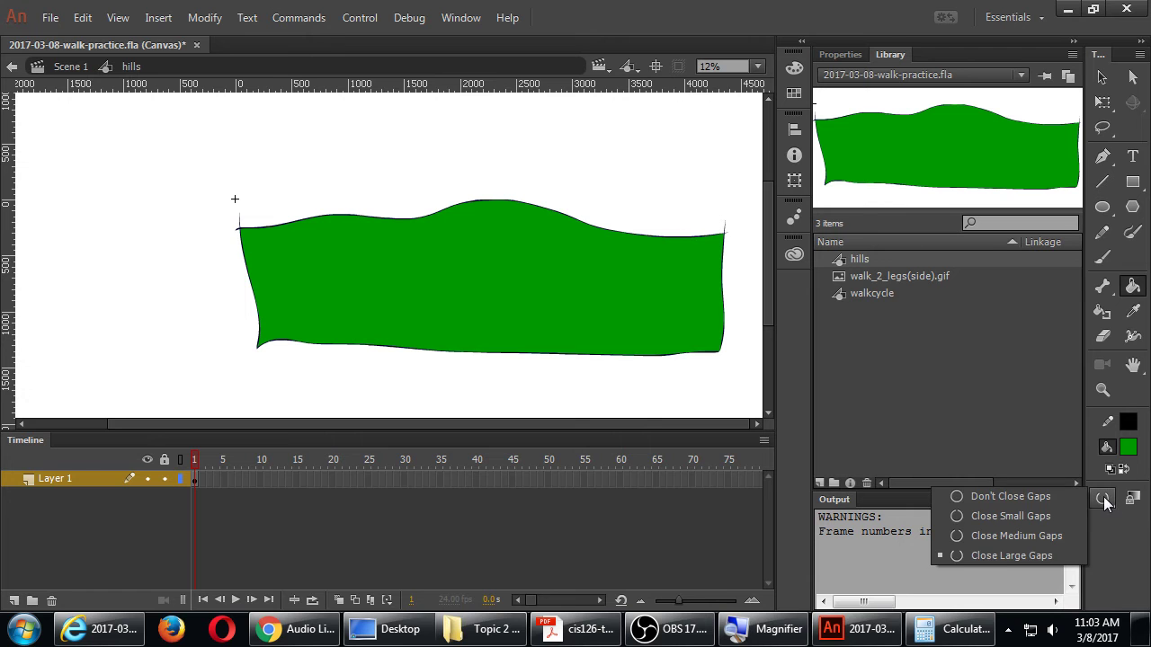
left_click(1104, 500)
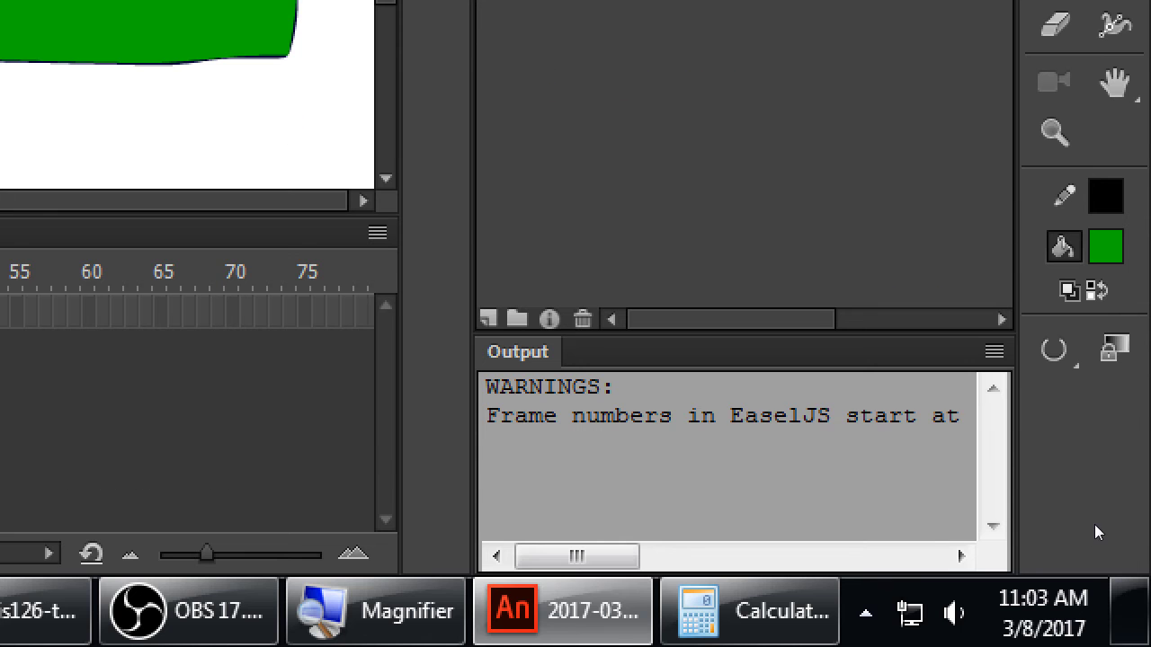
left_click(1104, 500)
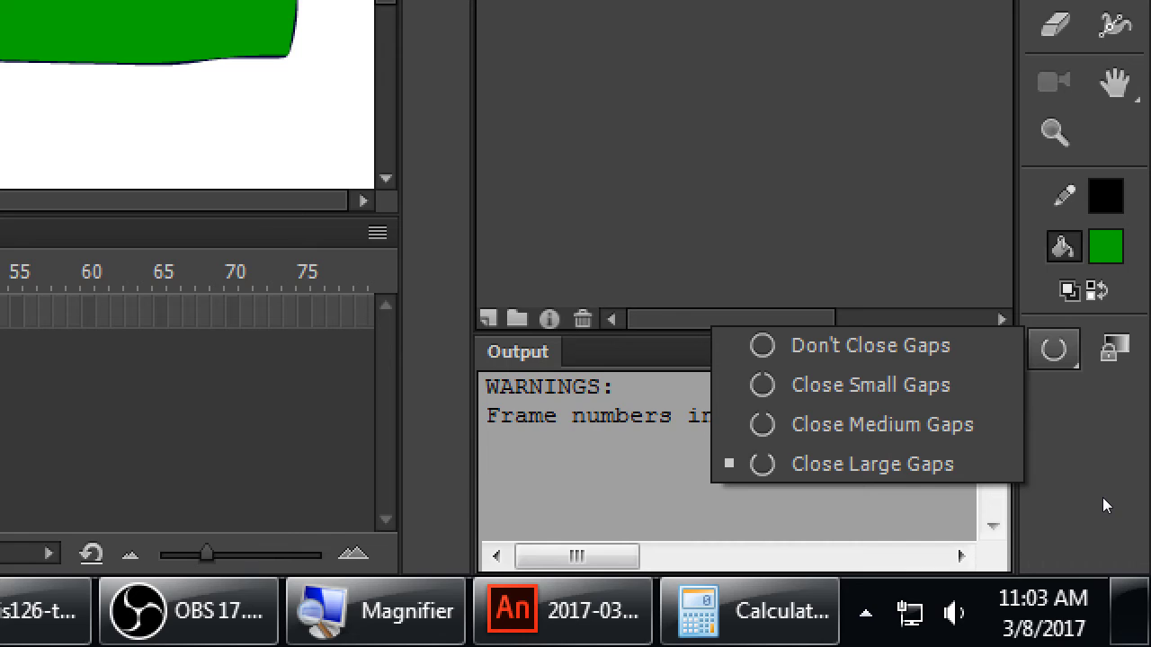
left_click(1107, 506)
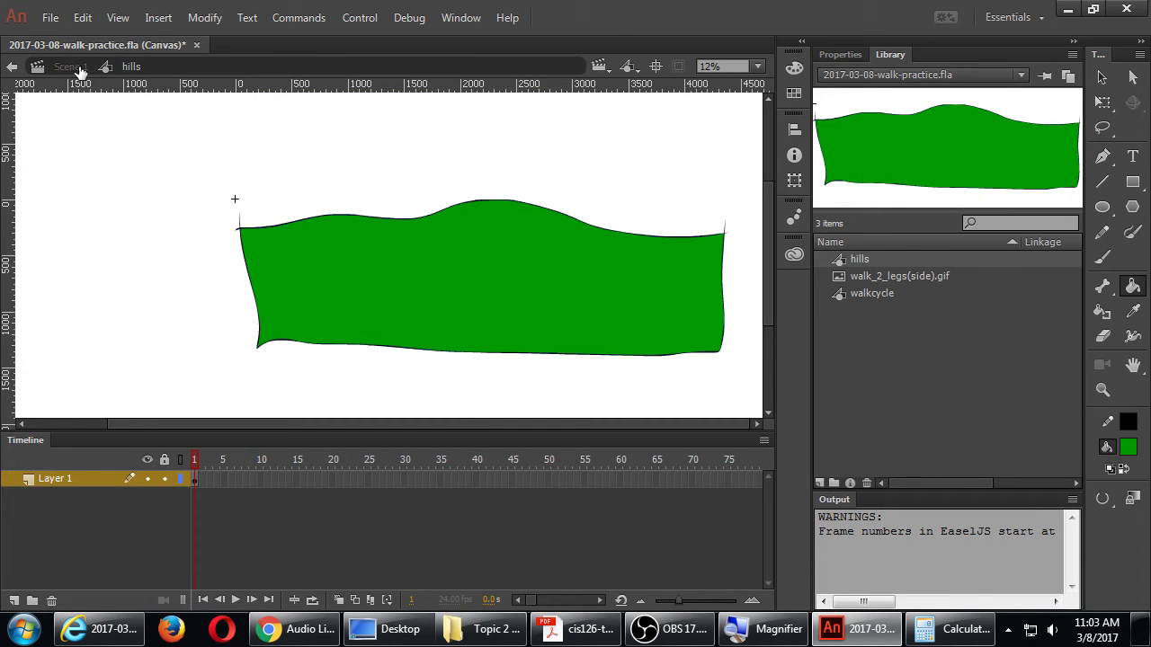
left_click(16, 70)
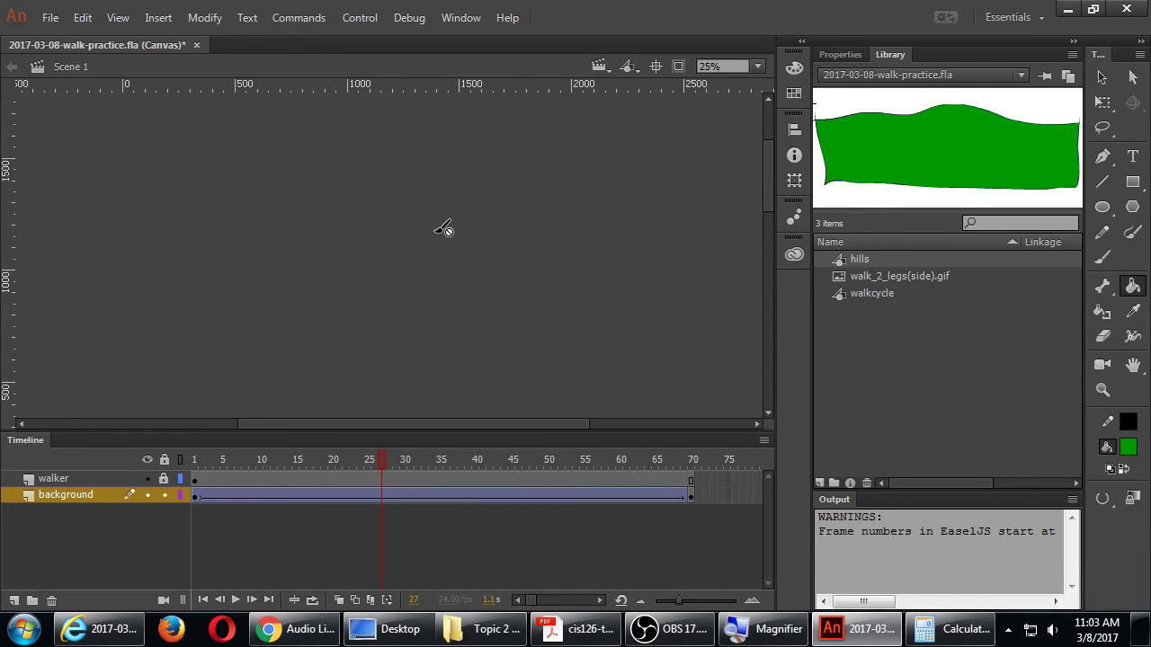
Step: Test the green hills and walker animation in the browser, and return to the Animate document
scroll(434, 232, "down", 3)
key("ctrl+minus")
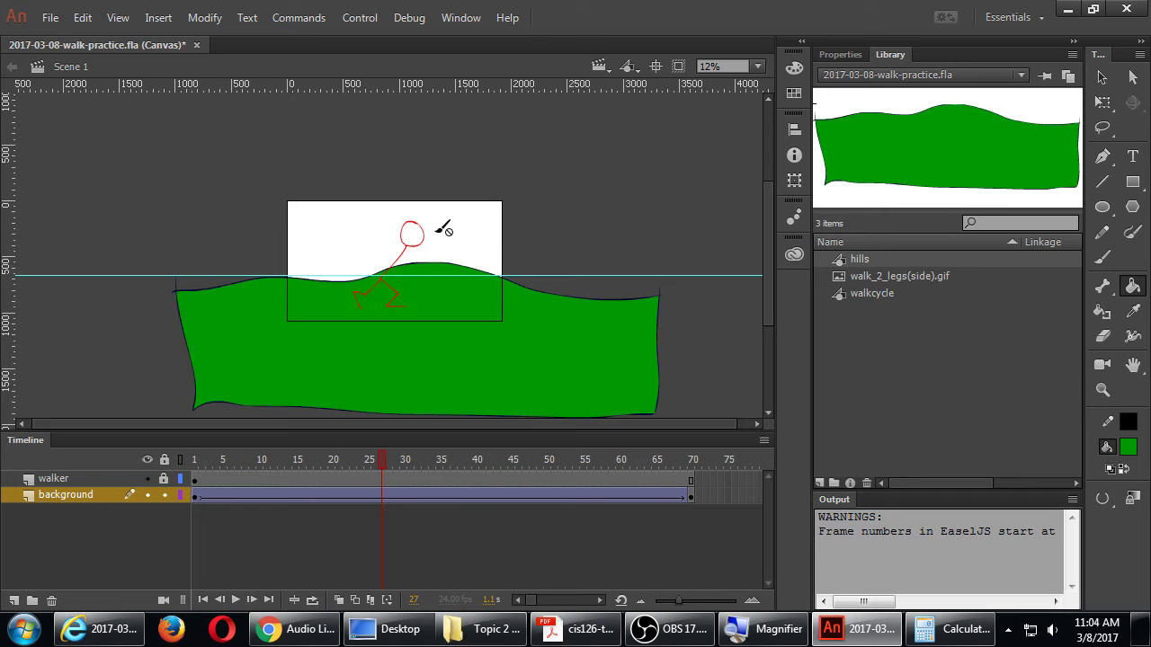
key("ctrl+Return")
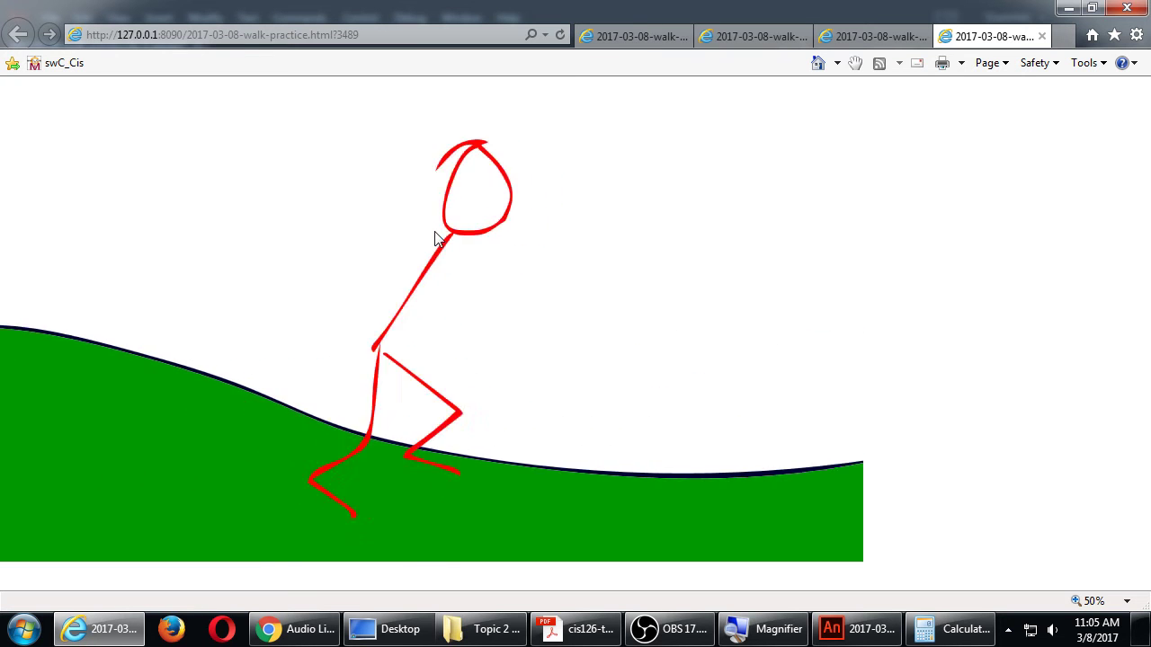
left_click(869, 631)
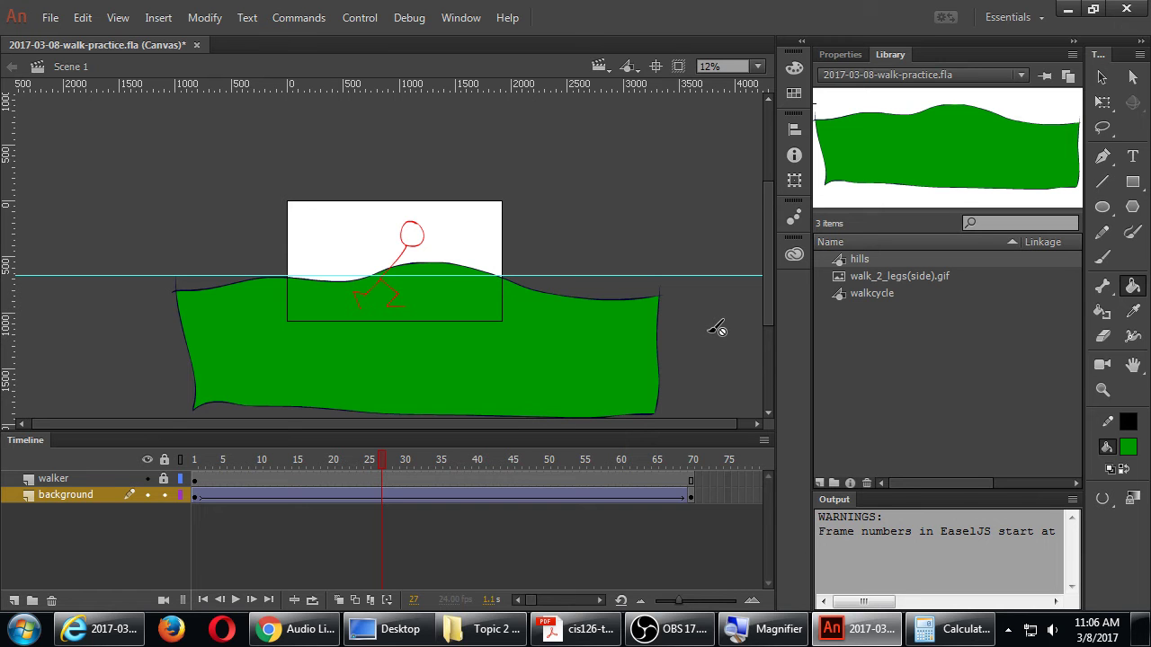
Step: Save the file and open the hills symbol for editing with the Selection tool
key("ctrl+s")
double_click(838, 267)
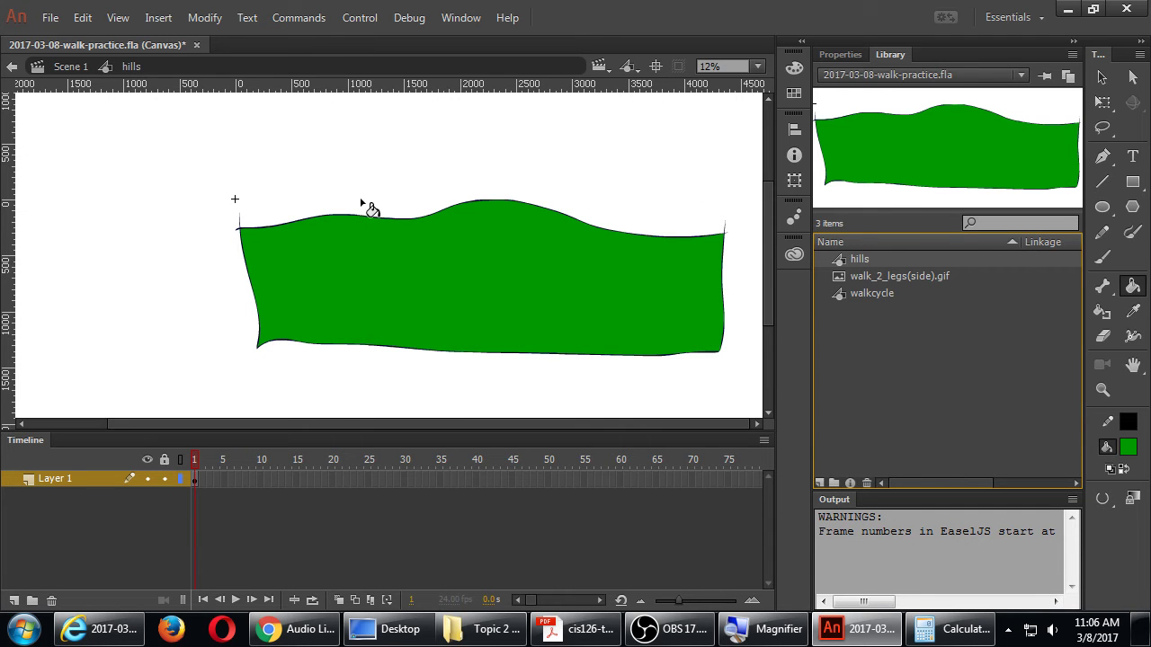
left_click(1098, 80)
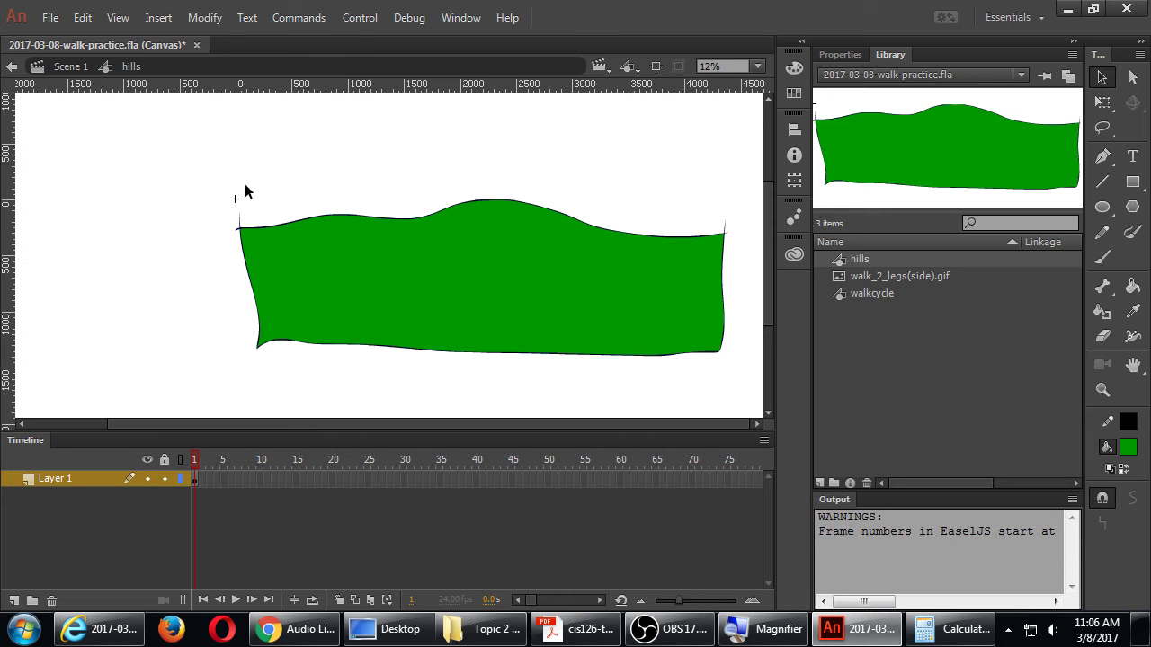
Step: Try moving and then duplicating the left end section of the hills, undoing each attempt
left_click_drag(213, 178, 285, 359)
mouse_move(278, 278)
left_mouse_down()
mouse_move(391, 275)
mouse_move(404, 192)
left_mouse_up()
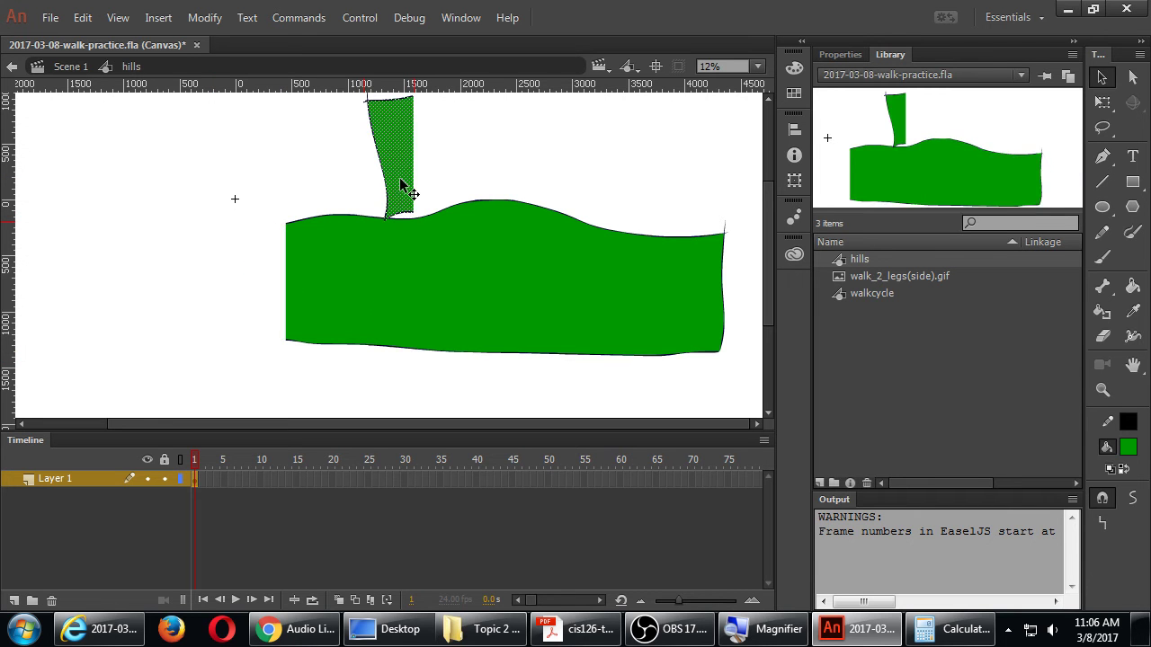
key("ctrl+z")
left_click_drag(265, 260, 187, 256)
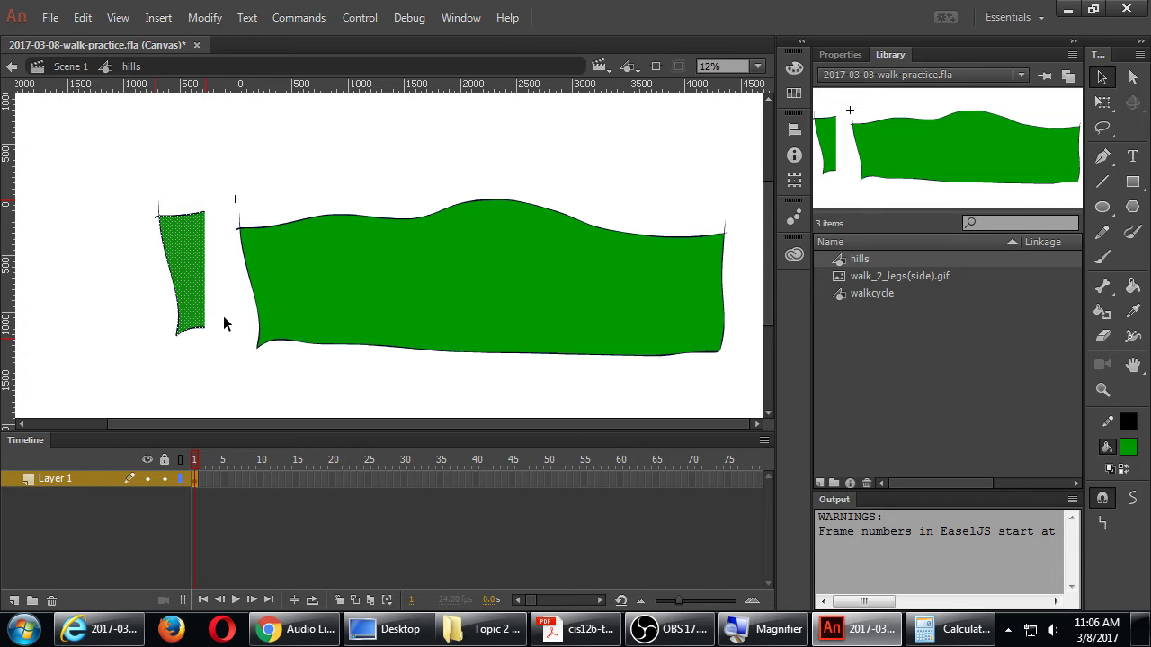
key("ctrl+z")
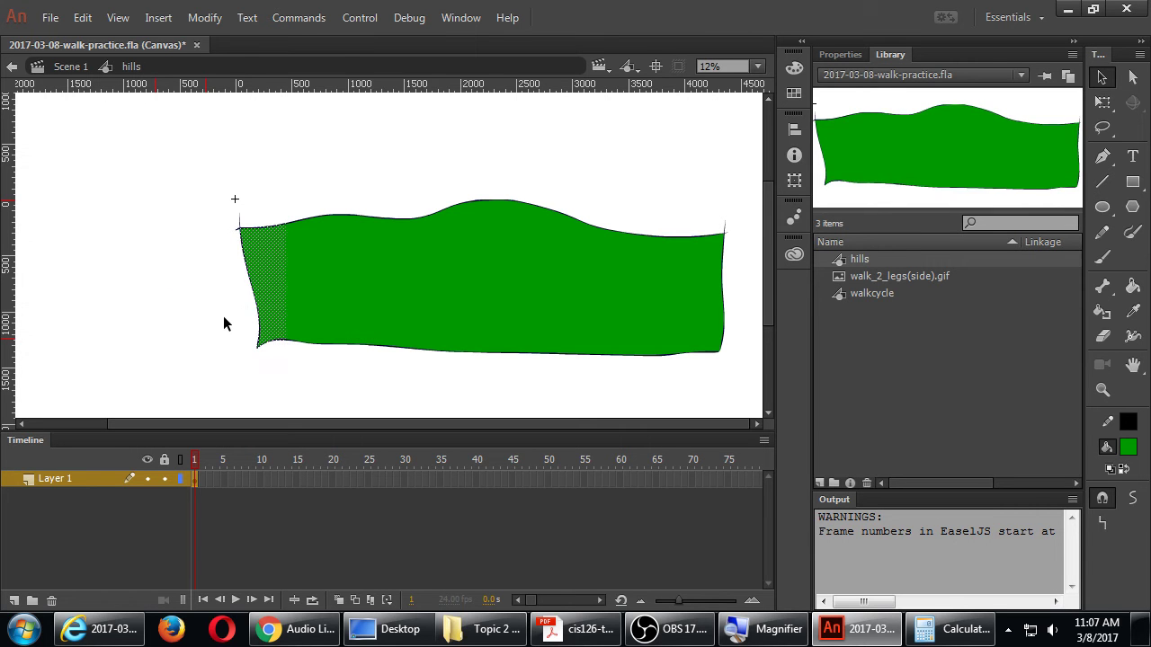
Step: Try placing a duplicate of the left end section against the hills' right end, and undo the changes
left_click_drag(263, 266, 151, 271)
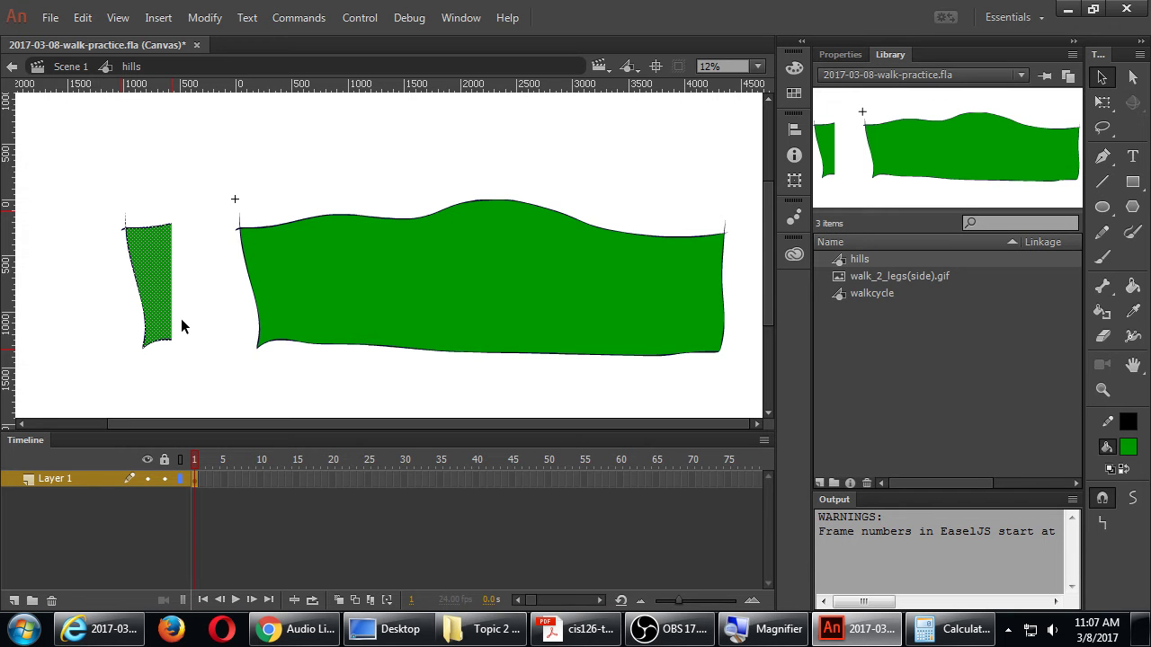
left_click_drag(182, 292, 726, 292)
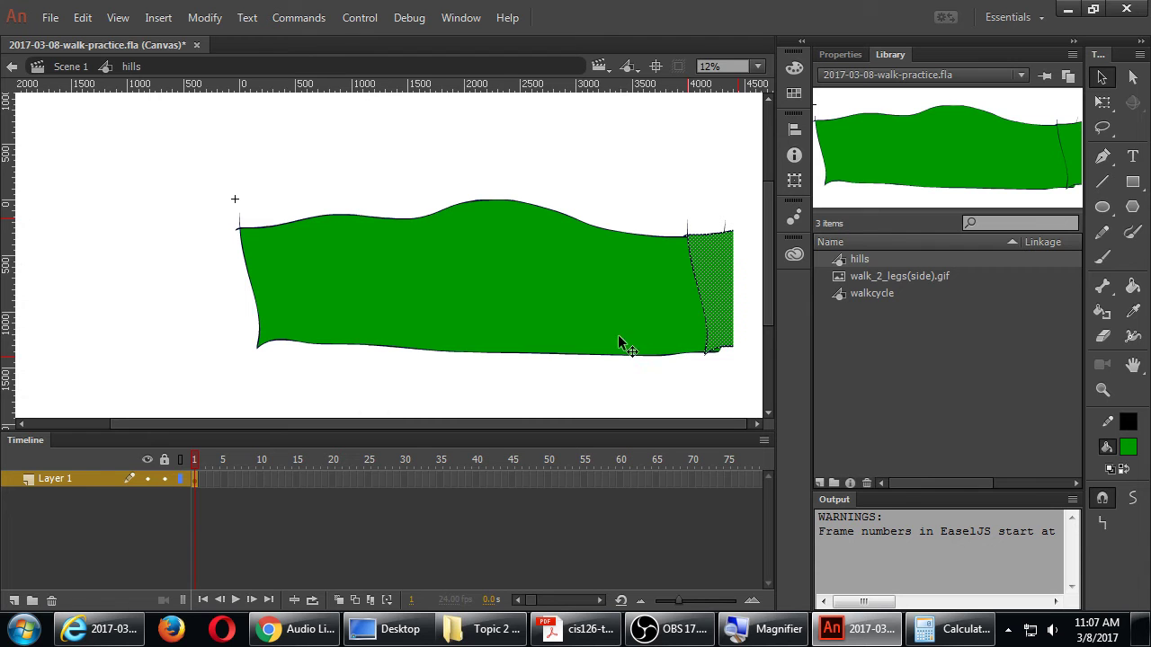
key("ctrl+z")
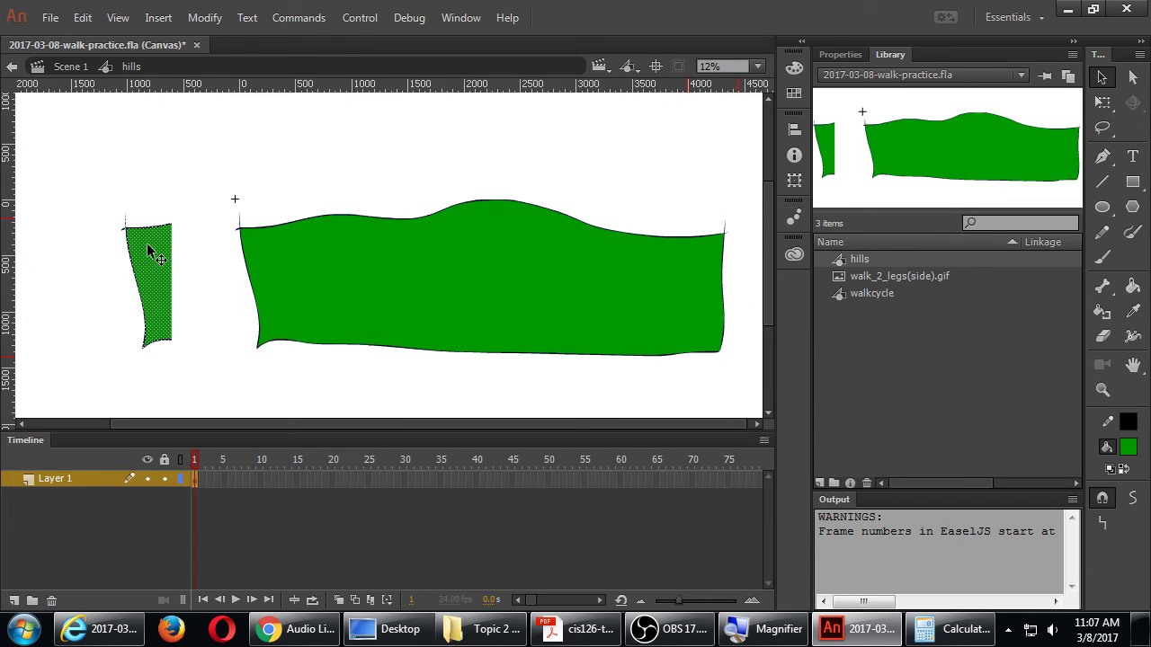
mouse_move(150, 249)
left_mouse_down()
mouse_move(173, 261)
mouse_move(599, 275)
mouse_move(727, 257)
mouse_move(727, 243)
left_mouse_up()
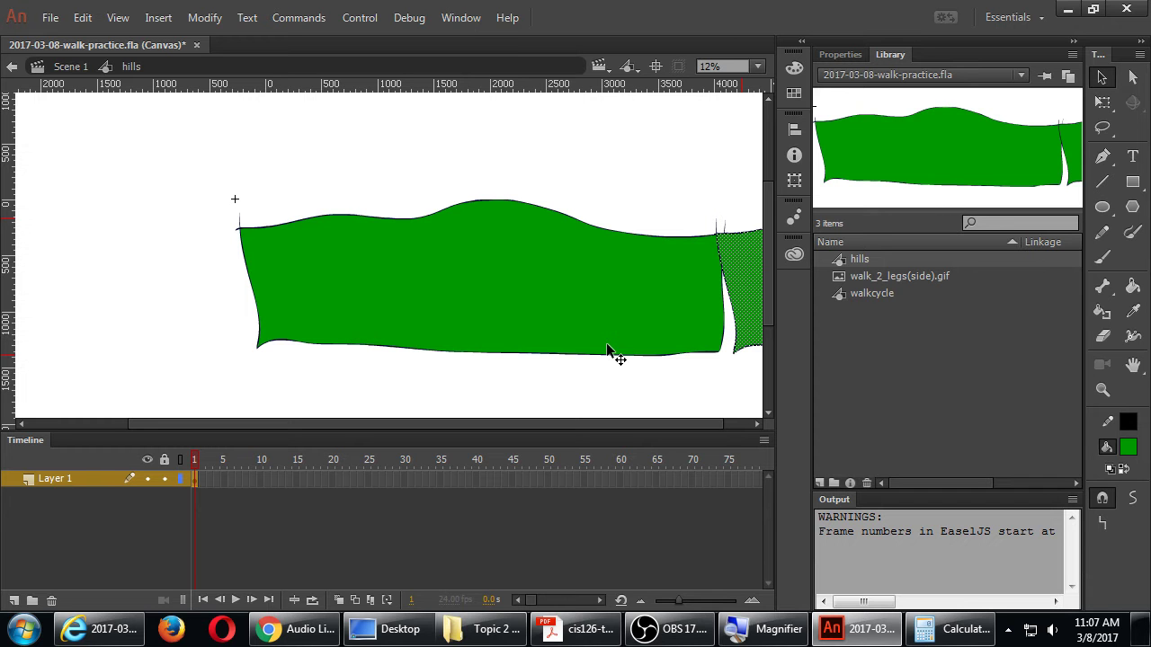
key("ctrl+z")
key("ctrl+z")
key("ctrl+z")
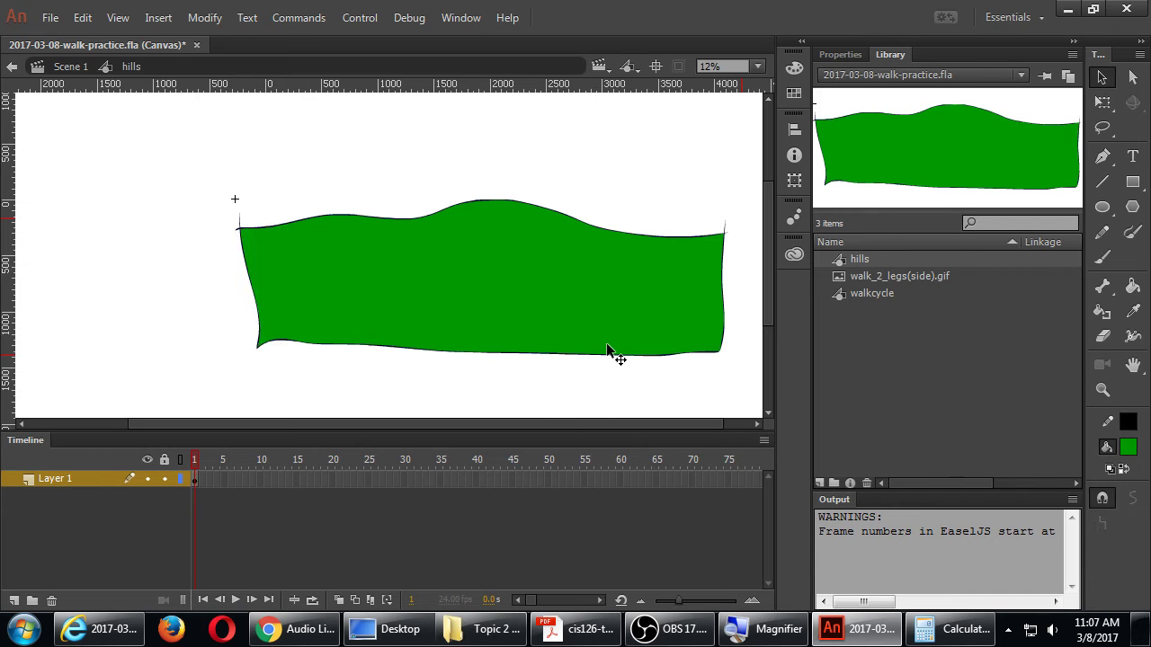
Step: Add a horizontal and a vertical guide crossing at the upper-left corner of the hills
key("ctrl+equal")
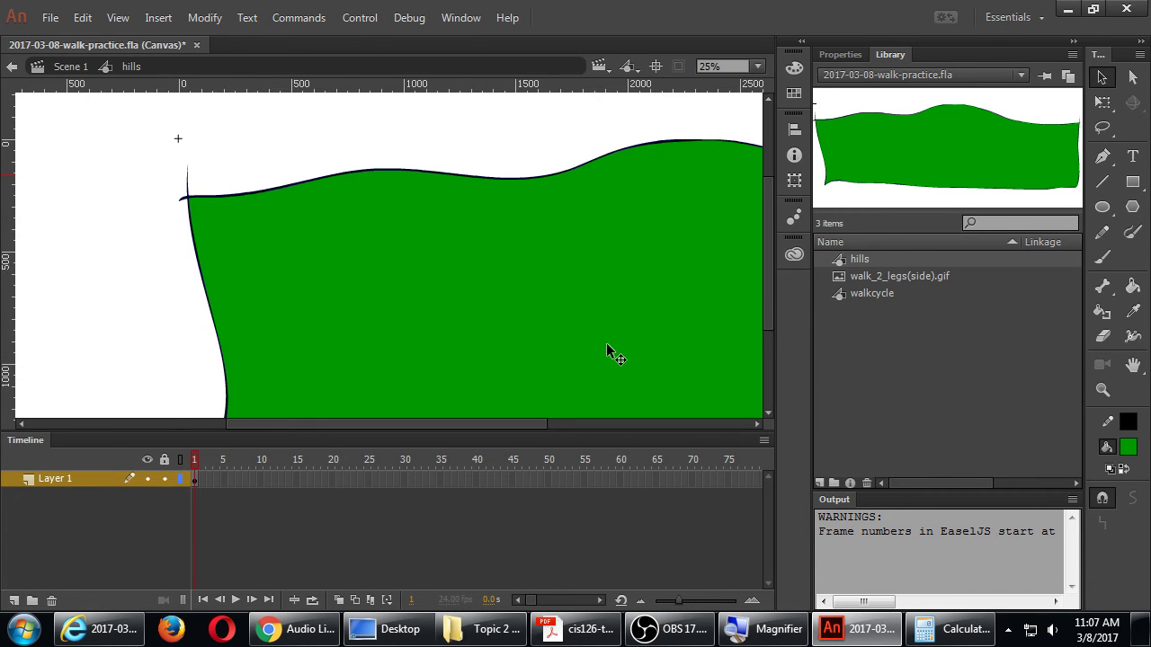
left_click_drag(192, 87, 217, 195)
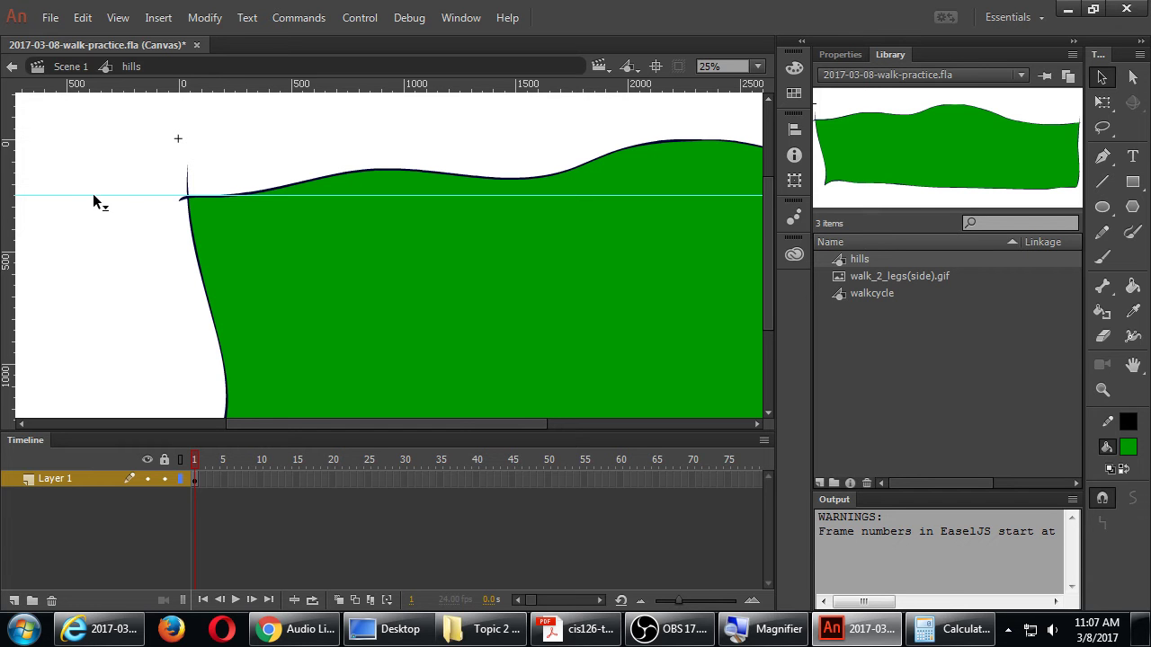
left_click_drag(8, 257, 188, 255)
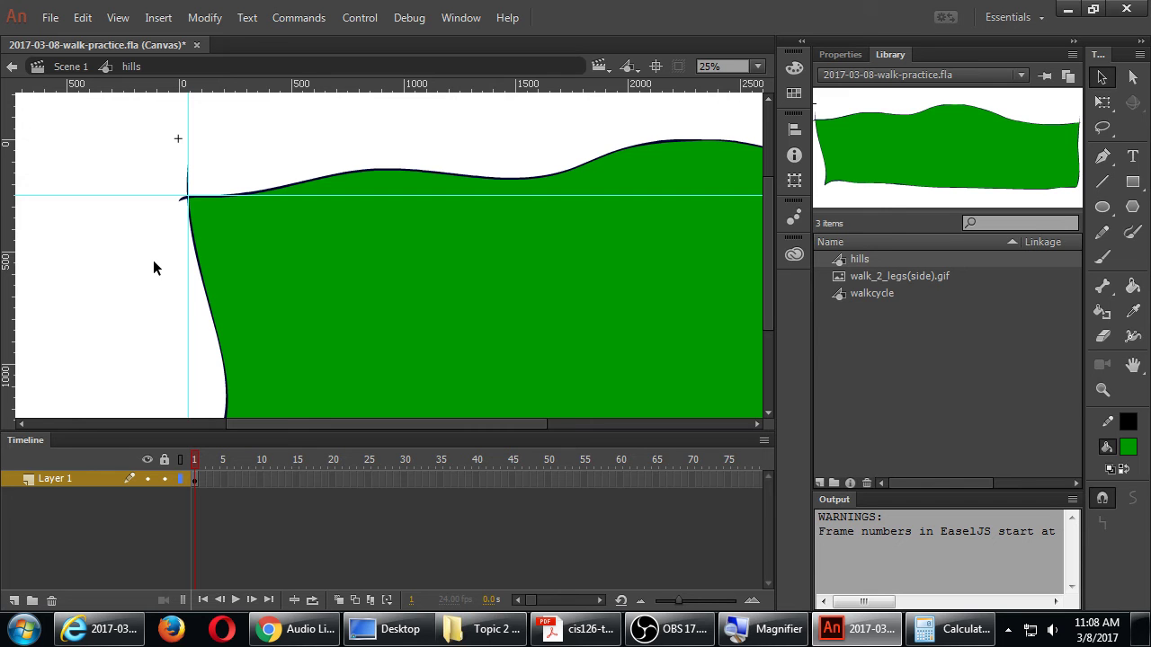
key("ctrl+minus")
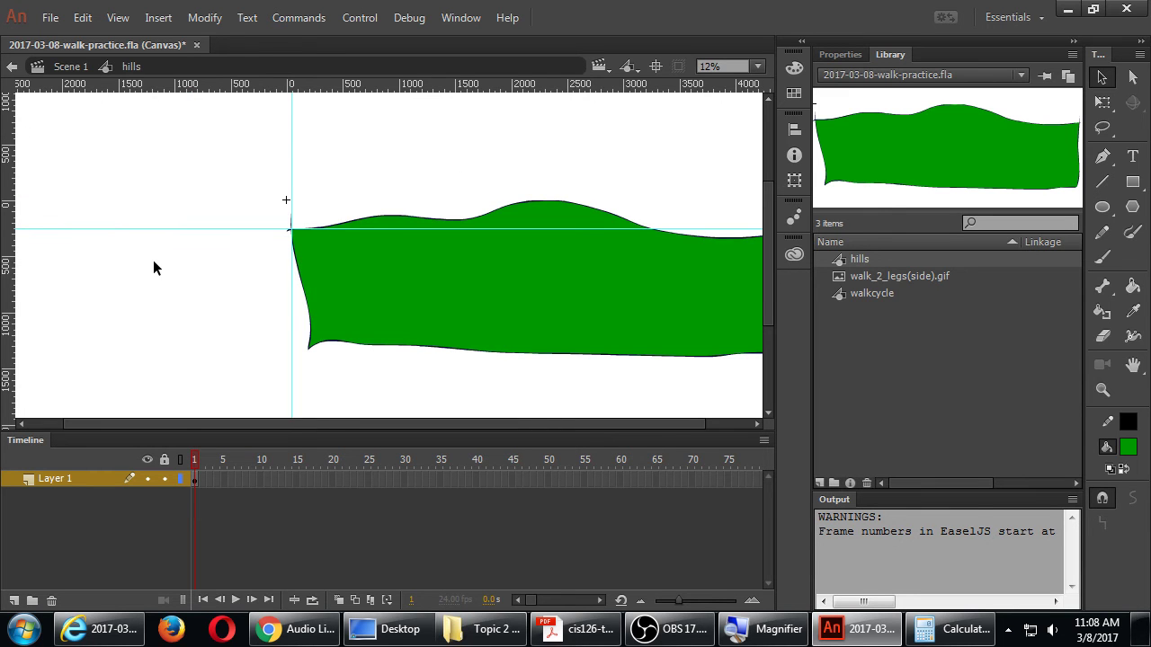
Step: Hide the panels and select the left end section of the hills over its full height
key("F4")
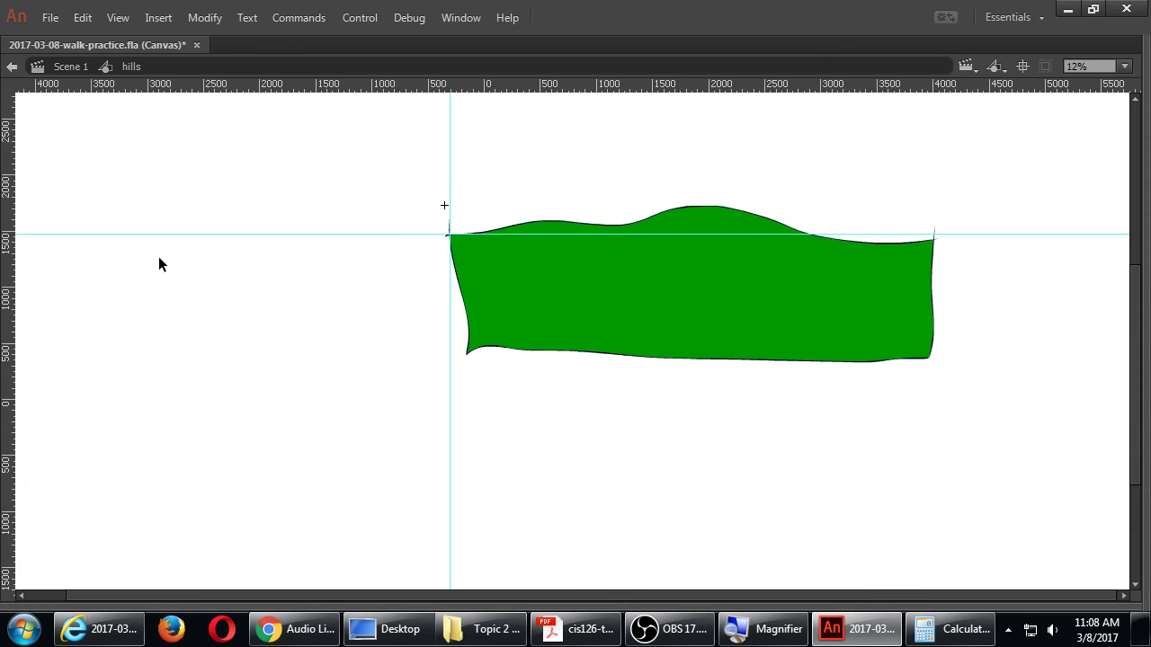
key("ctrl+equal")
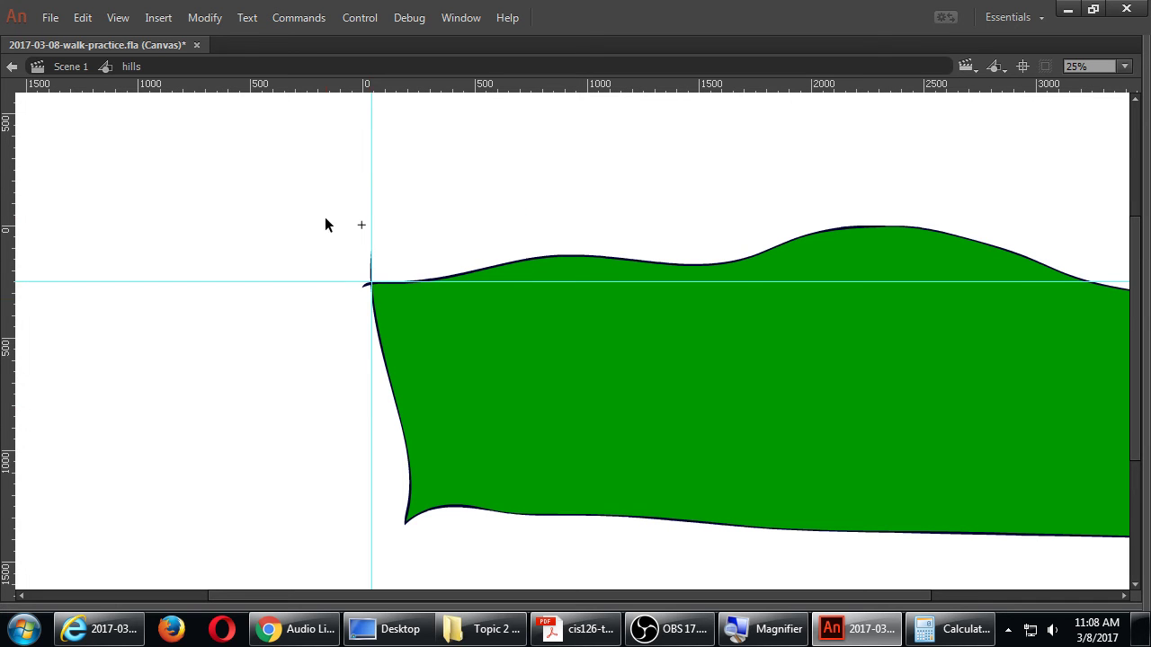
left_click_drag(326, 219, 445, 543)
Step: Try placing a duplicate of the selected section near the hills' right end, and undo the placement
left_click_drag(419, 352, 958, 377)
left_click_drag(1005, 228, 540, 175)
left_click_drag(663, 336, 989, 337)
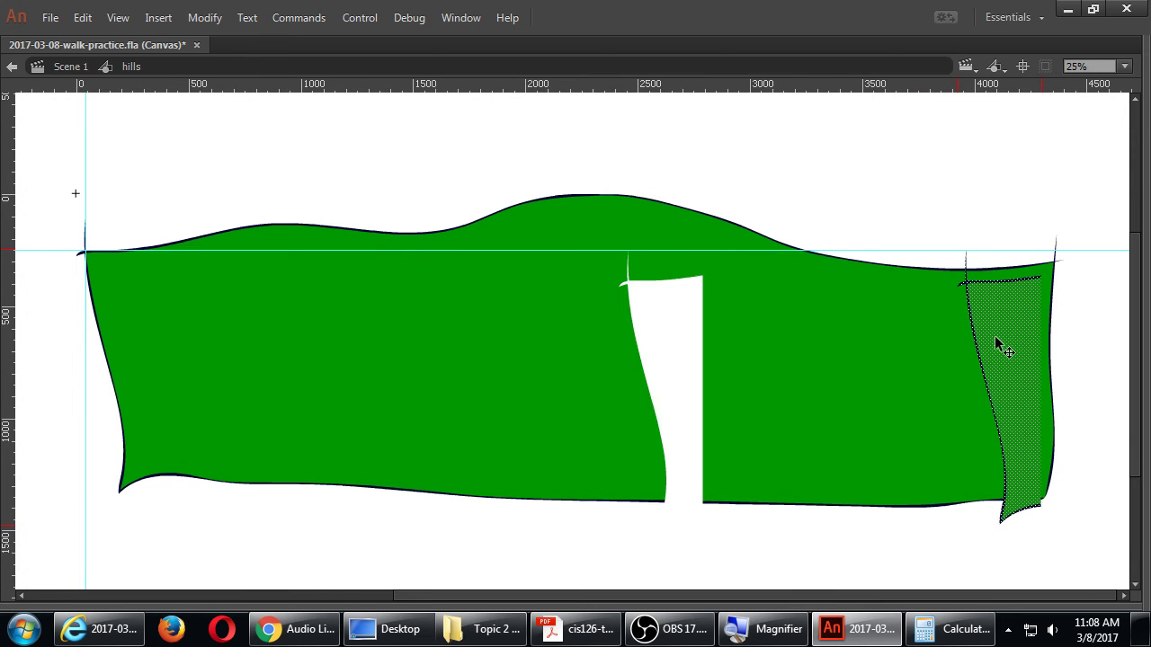
key("ctrl+z")
key("ctrl+z")
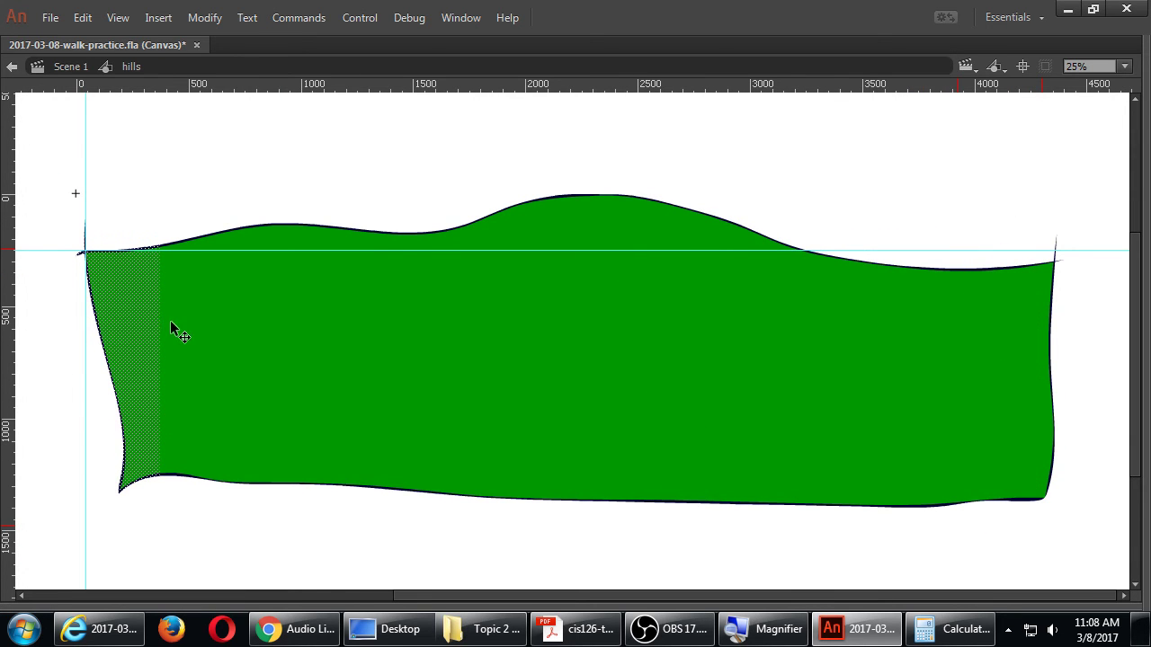
Step: Duplicate the selected left section beyond the hills' right end and nudge it down and left until the upper corners meet
left_click_drag(171, 323, 1110, 315)
key("Down")
key("Down")
key("Down")
key("Down")
key("Down")
key("Down")
key("Down")
key("Down")
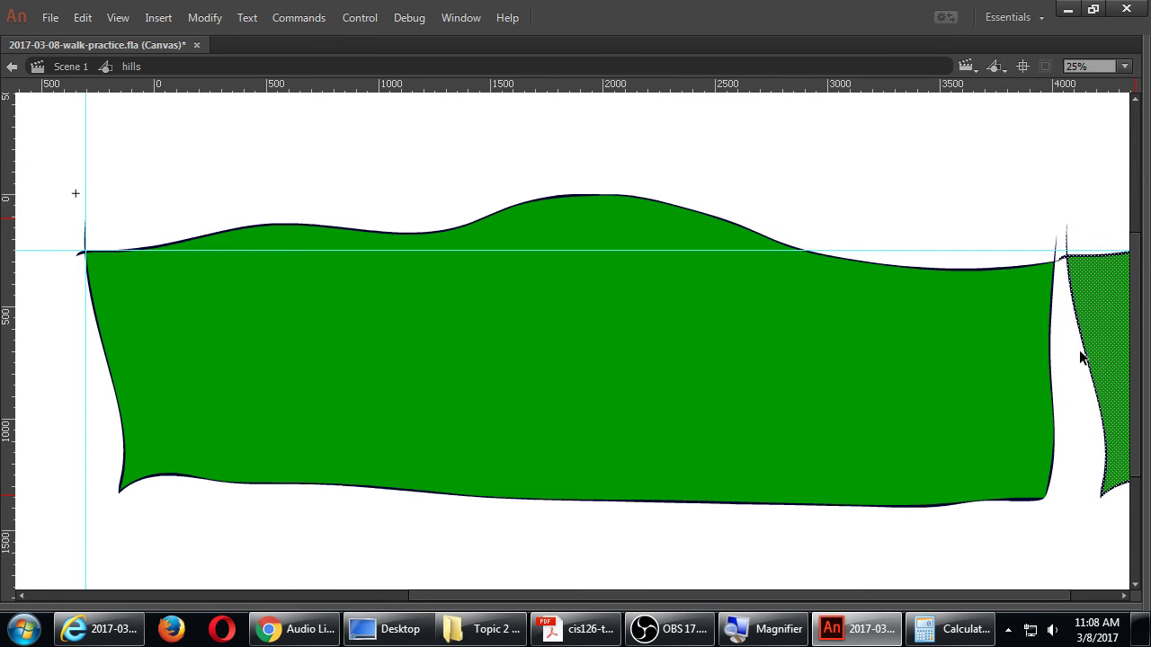
key("Down")
key("Down")
key("Down")
key("Down")
key("Down")
key("Down")
key("Down")
key("Down")
key("Down")
key("Down")
key("Down")
key("Down")
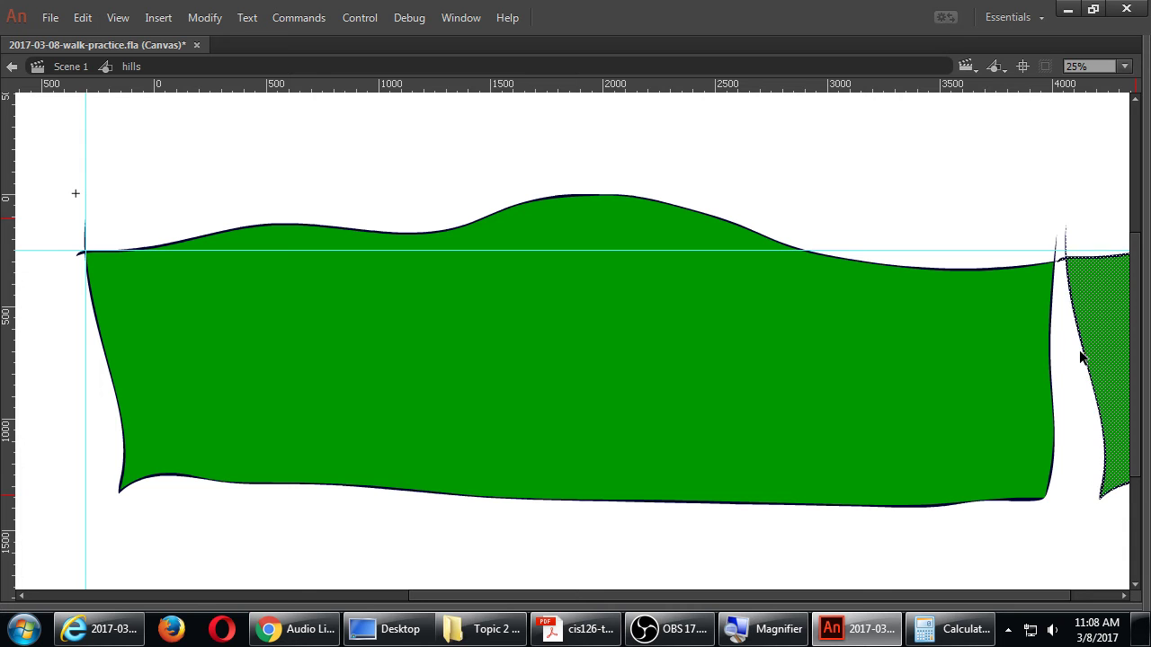
key("Left")
key("Left")
key("Left")
key("Left")
key("Left")
key("Left")
key("Left")
key("Left")
key("Left")
key("Left")
key("Left")
key("Left")
key("Left")
key("Left")
key("Left")
key("Left")
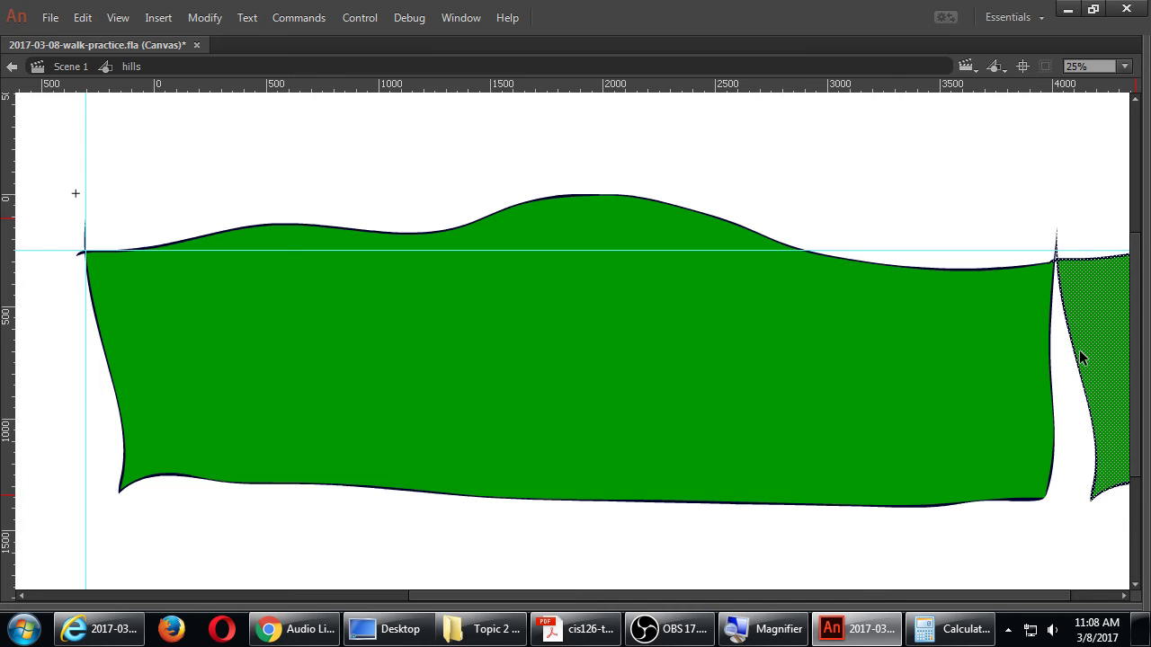
key("Left")
key("Left")
key("Down")
key("Down")
key("Left")
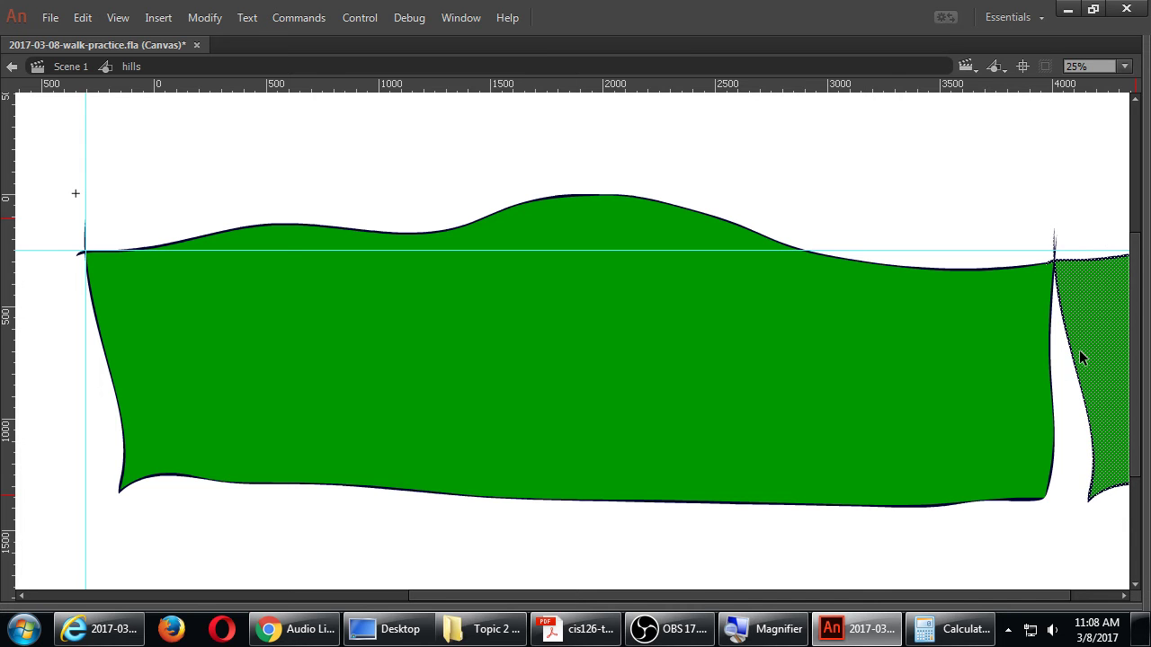
Step: Raise the duplicated section until its upper-left corner lines up with the horizontal guide, and nudge it slightly right
key("ctrl+equal")
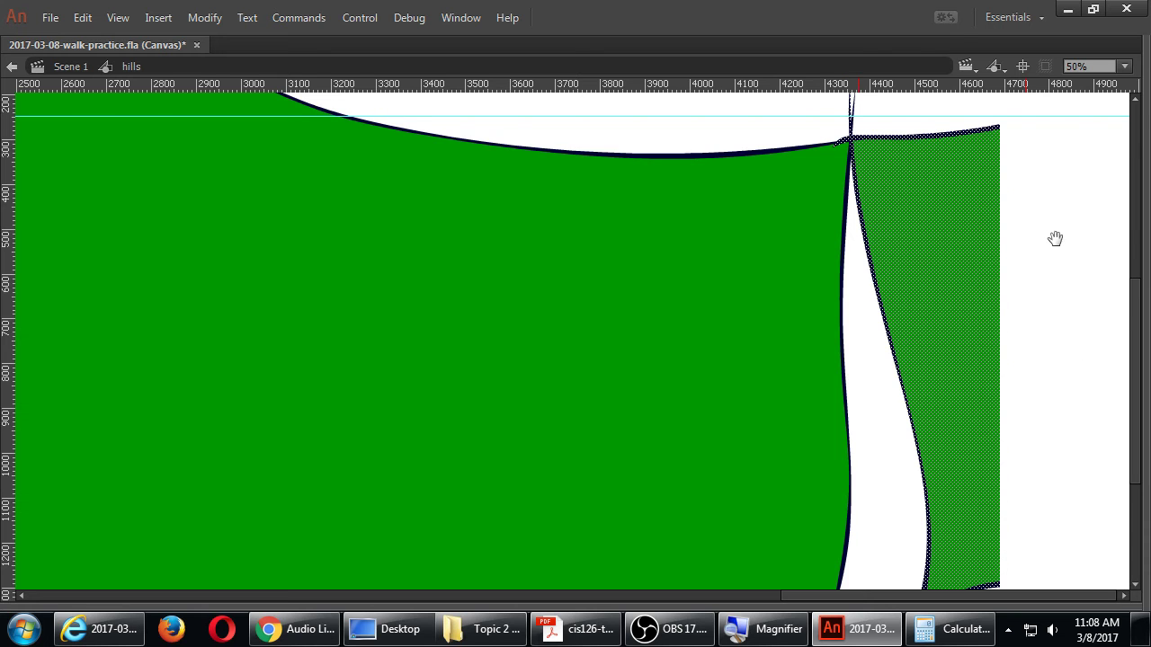
left_click_drag(1055, 239, 1010, 357)
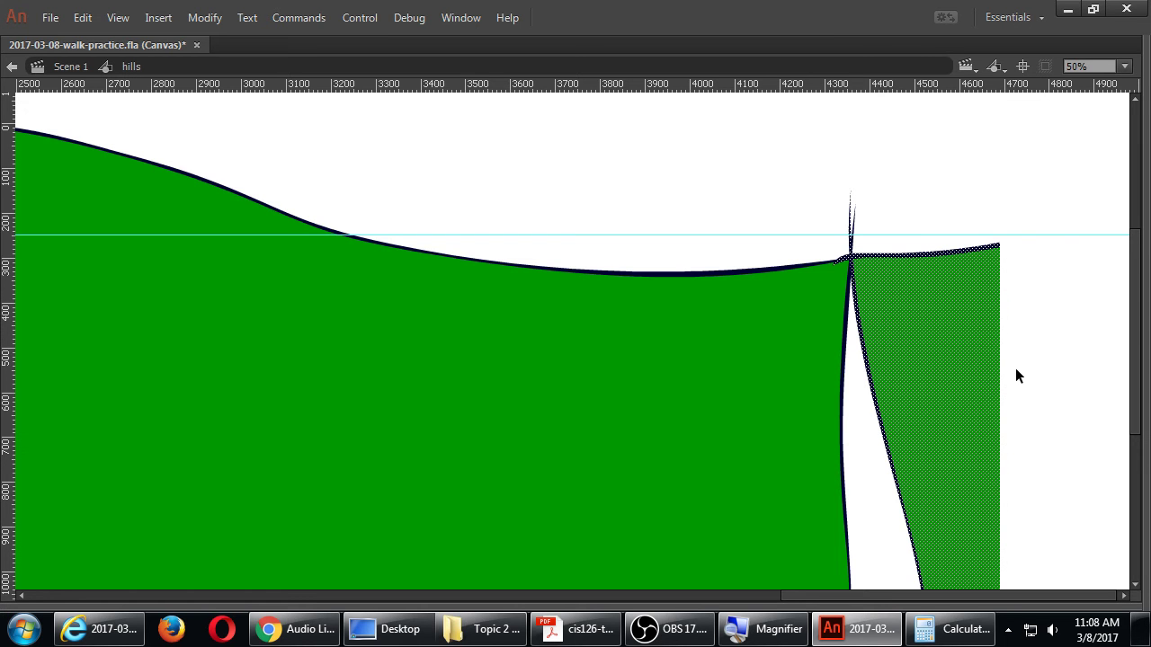
key("Up")
key("Up")
key("Up")
key("Up")
key("Up")
key("Up")
key("Up")
key("Up")
key("Up")
key("Up")
key("Up")
key("Up")
key("Up")
key("Up")
key("Up")
key("Up")
key("Up")
key("Up")
key("Up")
key("Up")
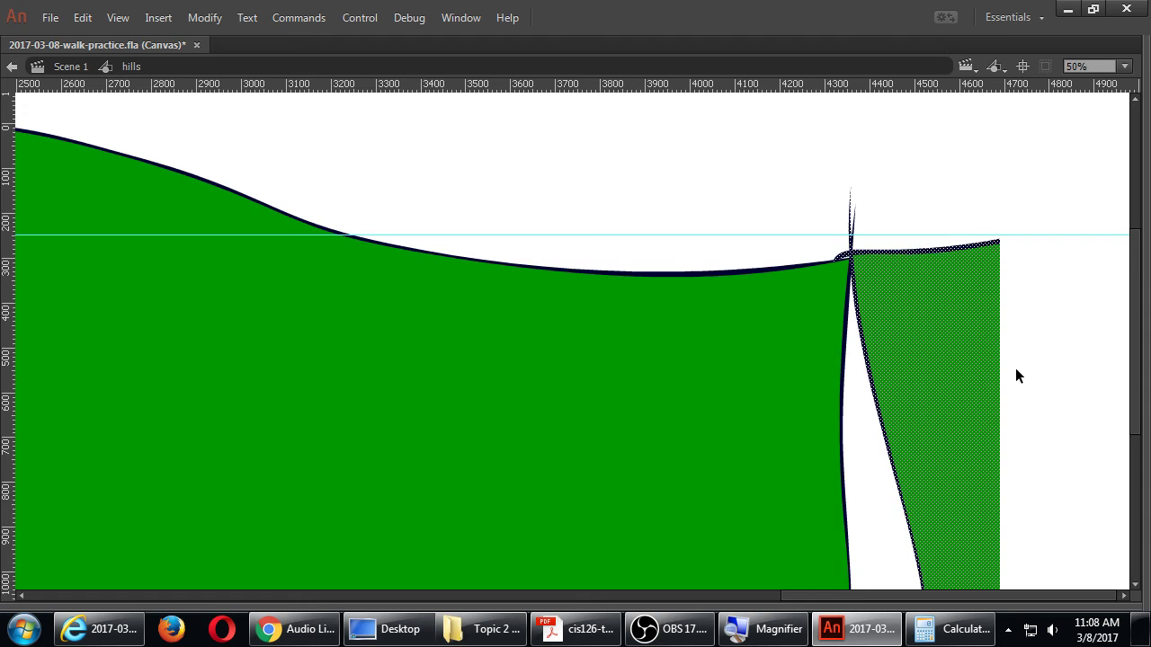
key("Up")
key("Up")
key("Up")
key("Up")
key("Up")
key("Up")
key("Up")
key("Up")
key("Up")
key("Up")
key("Up")
key("Up")
key("Up")
key("Up")
key("Up")
key("Up")
key("Up")
key("Up")
key("Right")
key("Right")
key("Right")
key("Right")
key("Right")
key("Right")
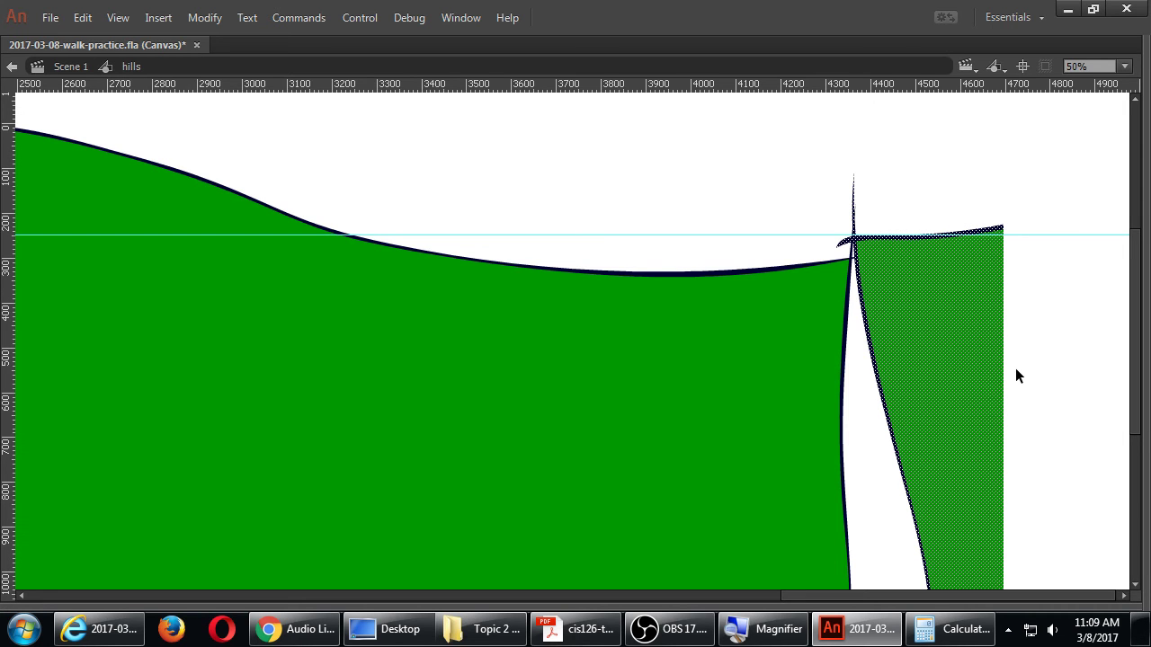
Step: Reshape the hills' top outline and green fill at the right end to meet the duplicated section's top edge
left_click(1038, 359)
left_click_drag(822, 260, 951, 237)
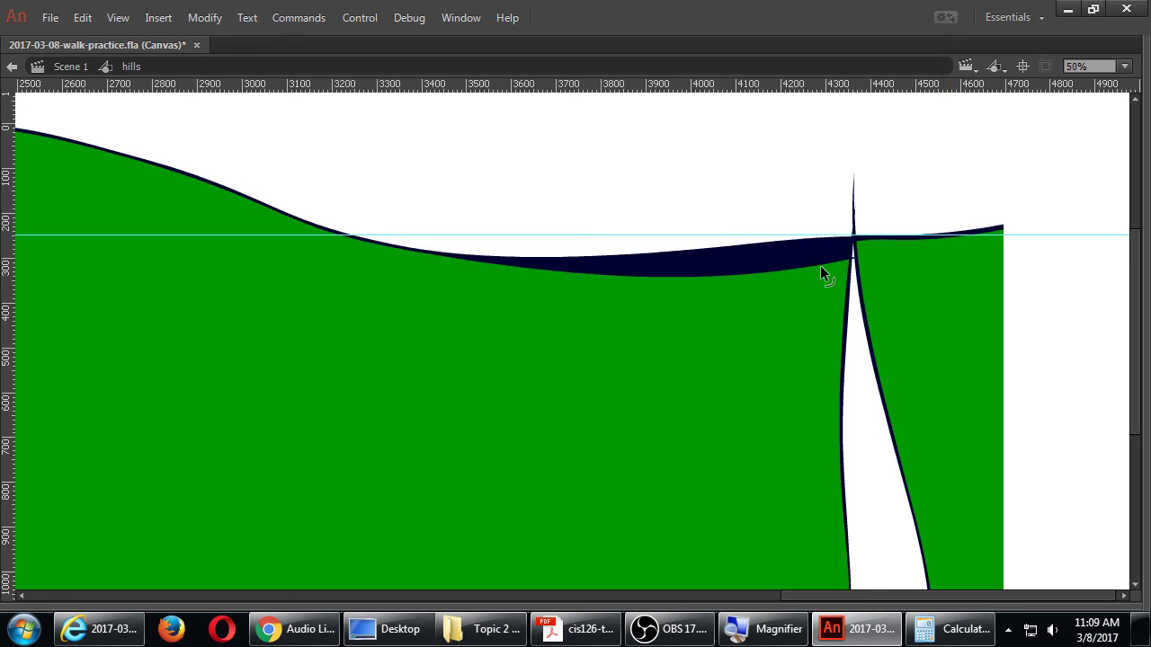
left_click_drag(823, 269, 871, 252)
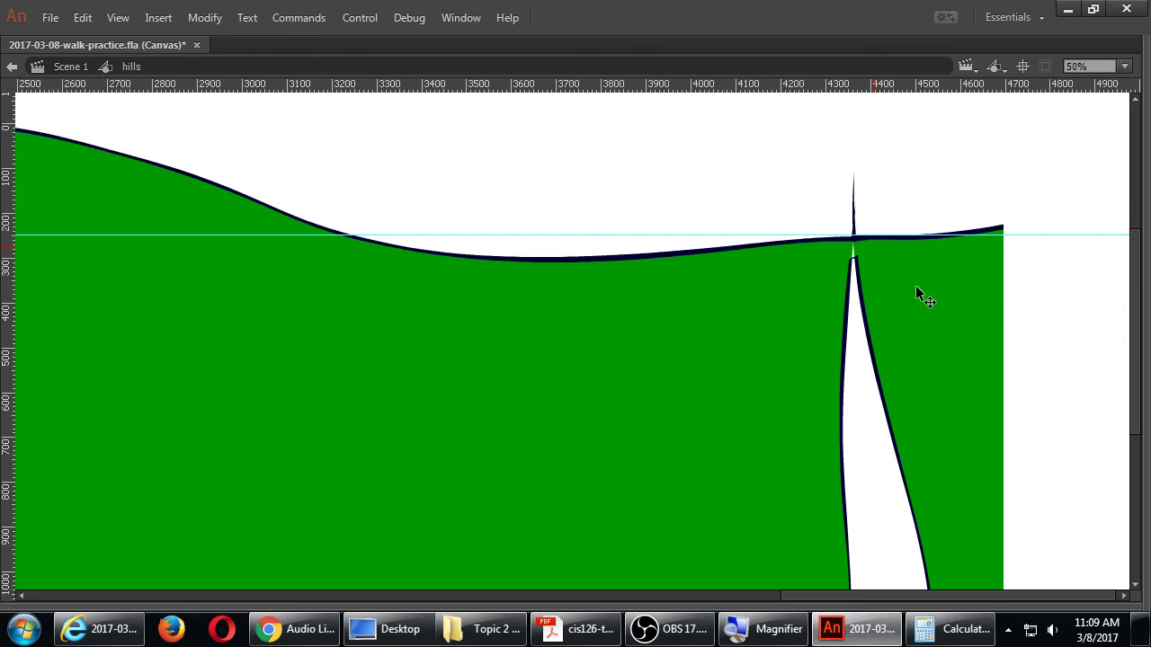
Step: Extend the bottom outline from the hills' lower-right corner across the gap to the duplicated section's lower-left corner
scroll(911, 334, "down", 3)
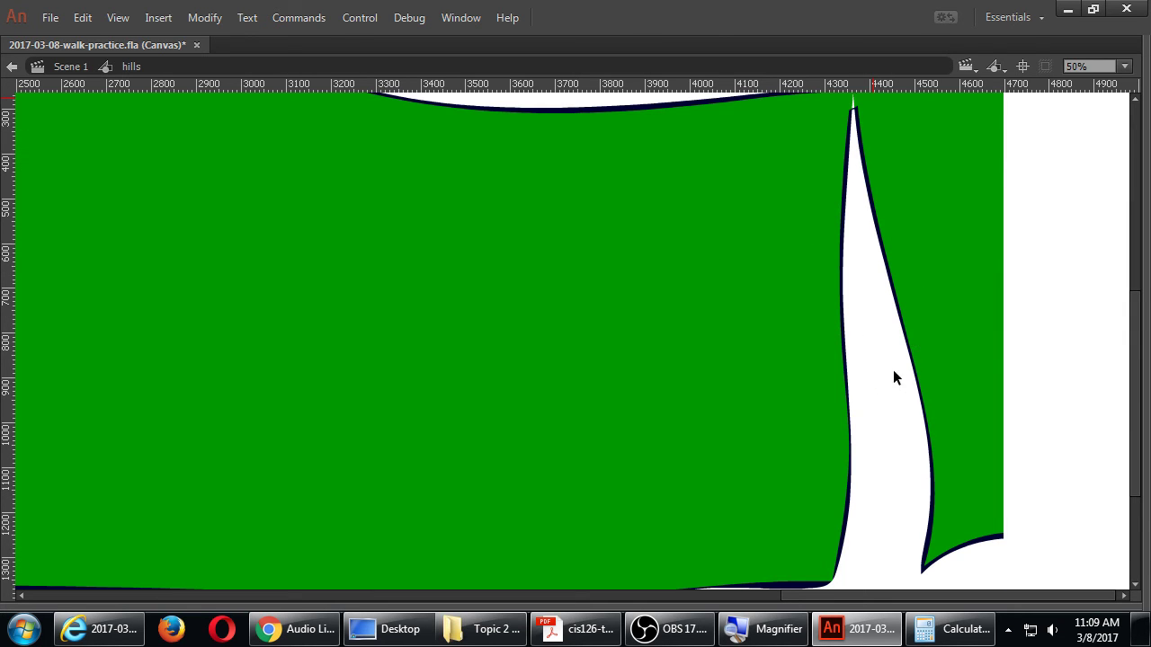
scroll(890, 396, "down", 3)
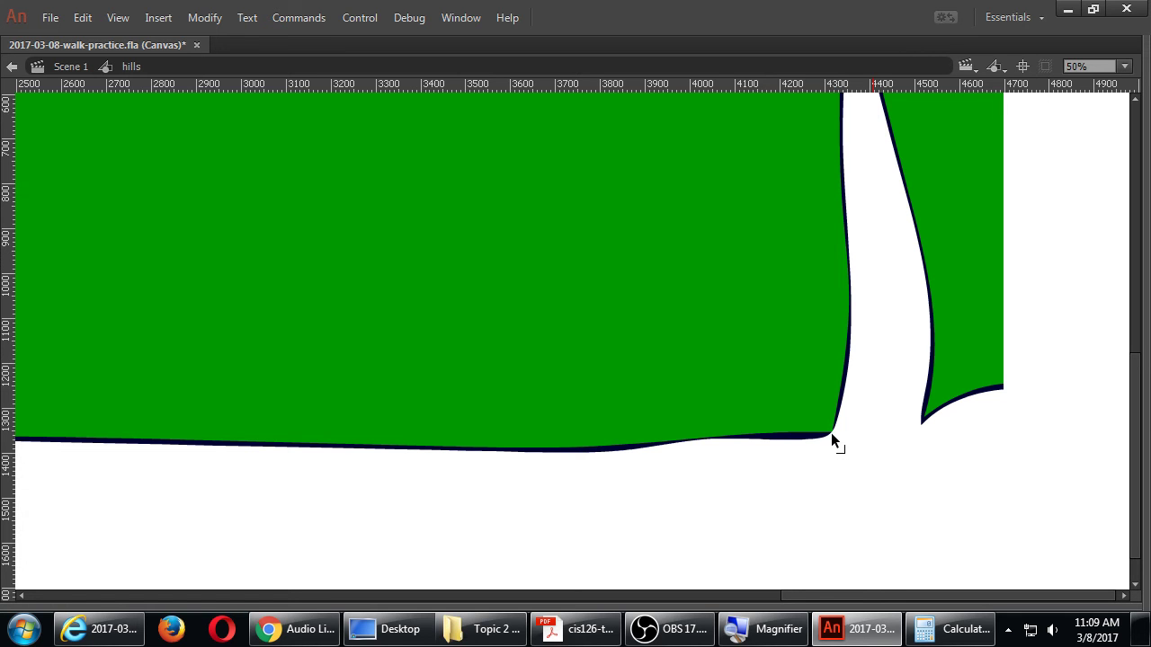
left_click_drag(830, 433, 926, 422)
mouse_move(828, 437)
left_mouse_down()
mouse_move(906, 435)
mouse_move(929, 423)
left_mouse_up()
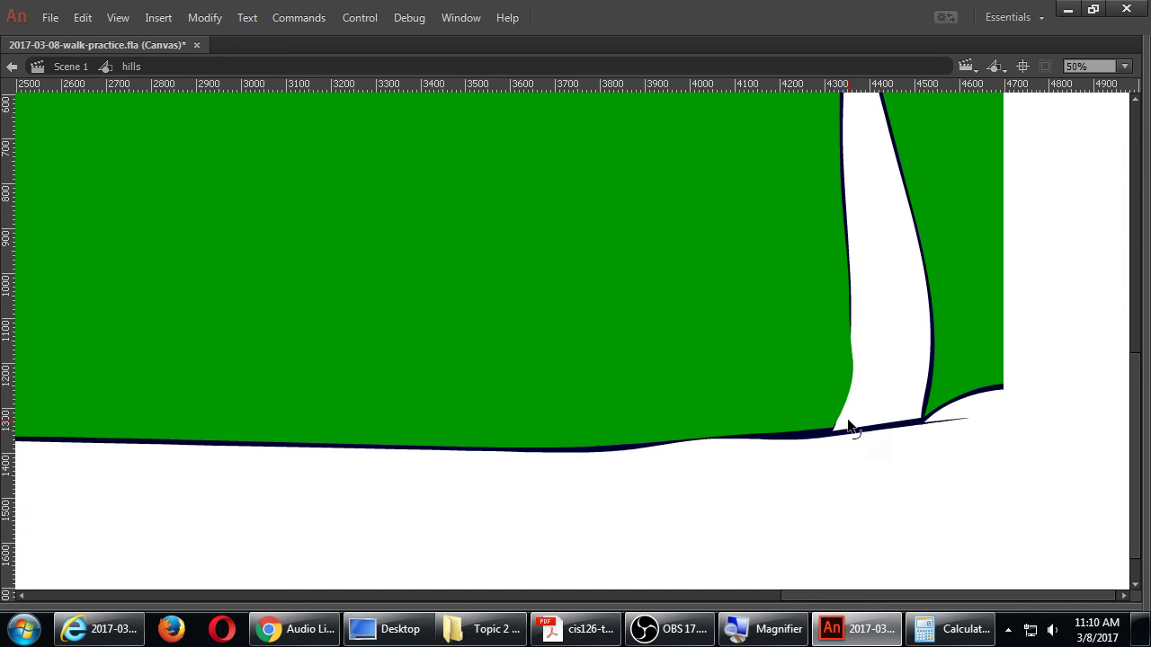
scroll(867, 403, "up", 5)
scroll(870, 401, "down", 1)
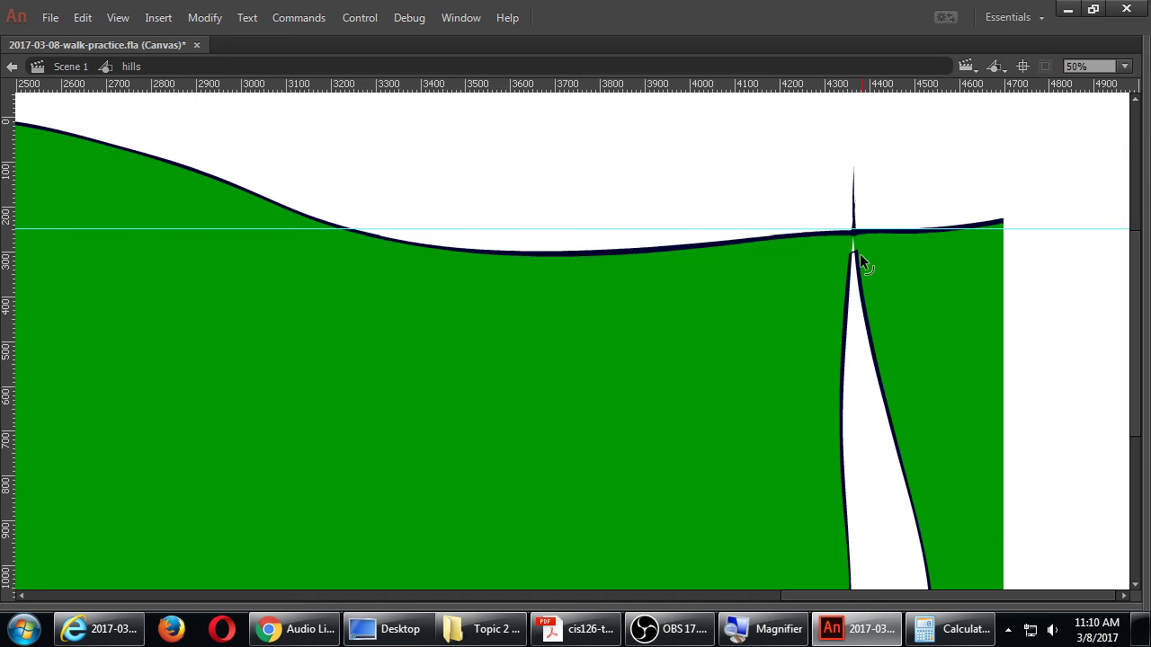
Step: Trim the outline at the duplicated section's lower-left edge and fill the white gap between it and the hills with green
scroll(866, 302, "down", 5)
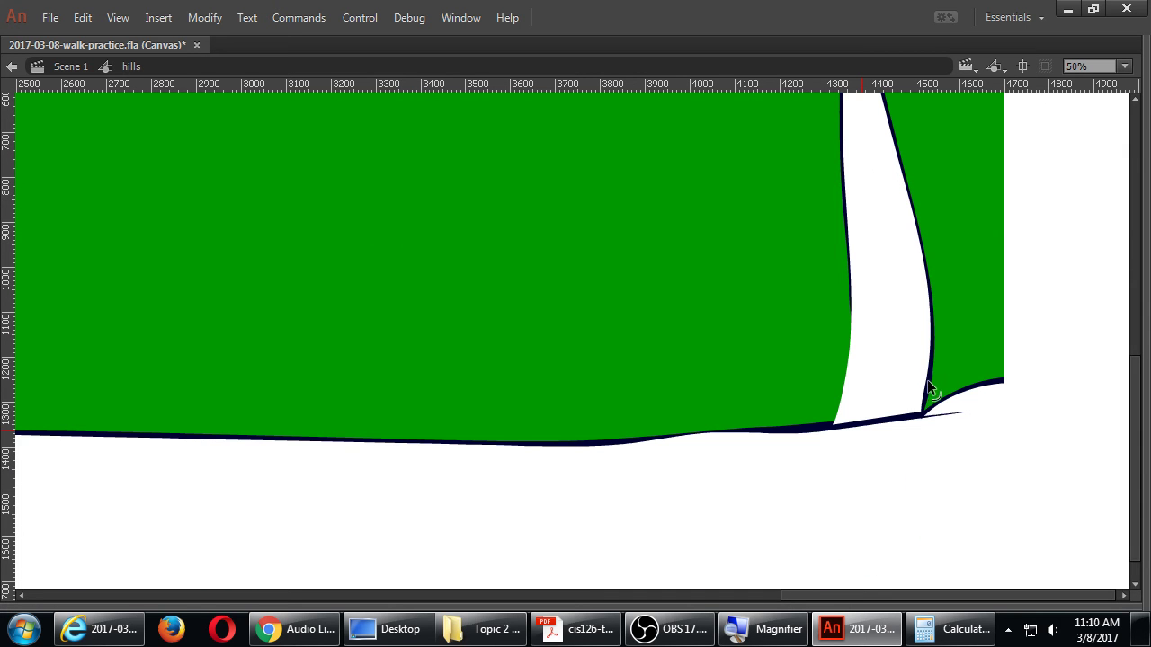
left_click_drag(931, 385, 916, 416)
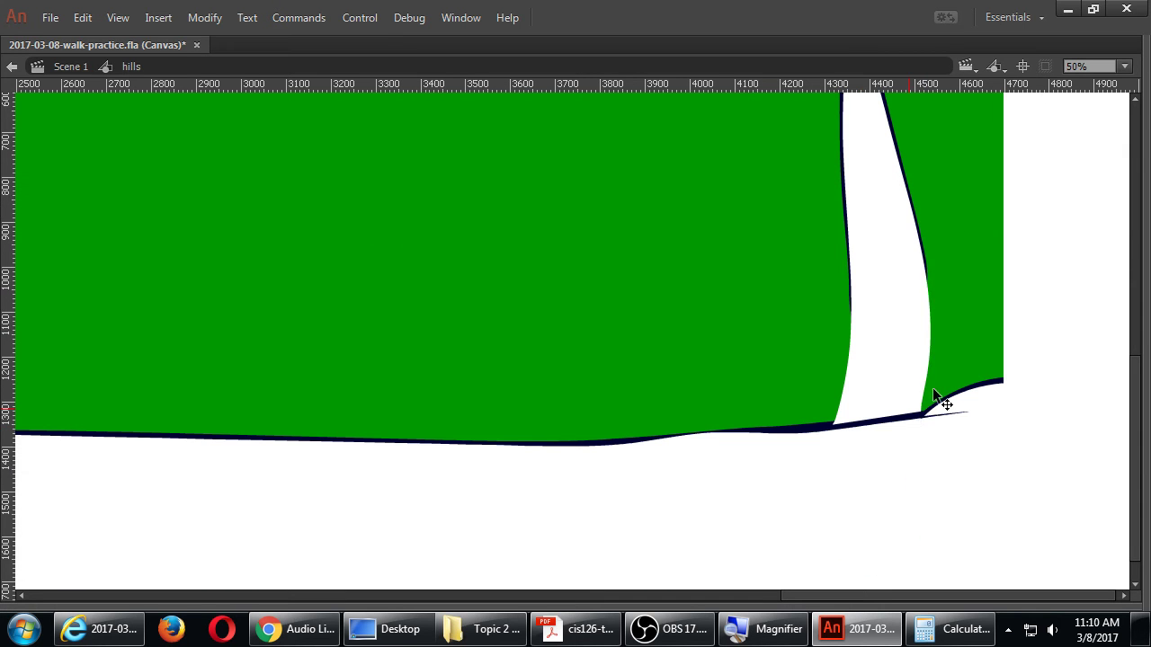
key("ctrl+minus")
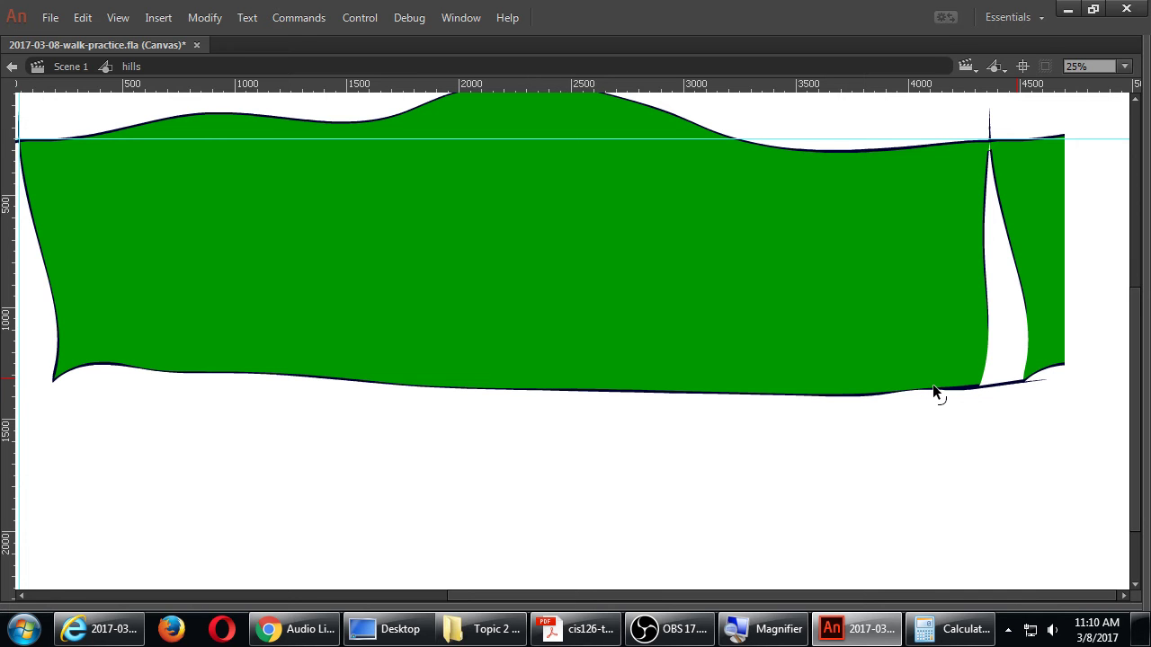
key("ctrl+equal")
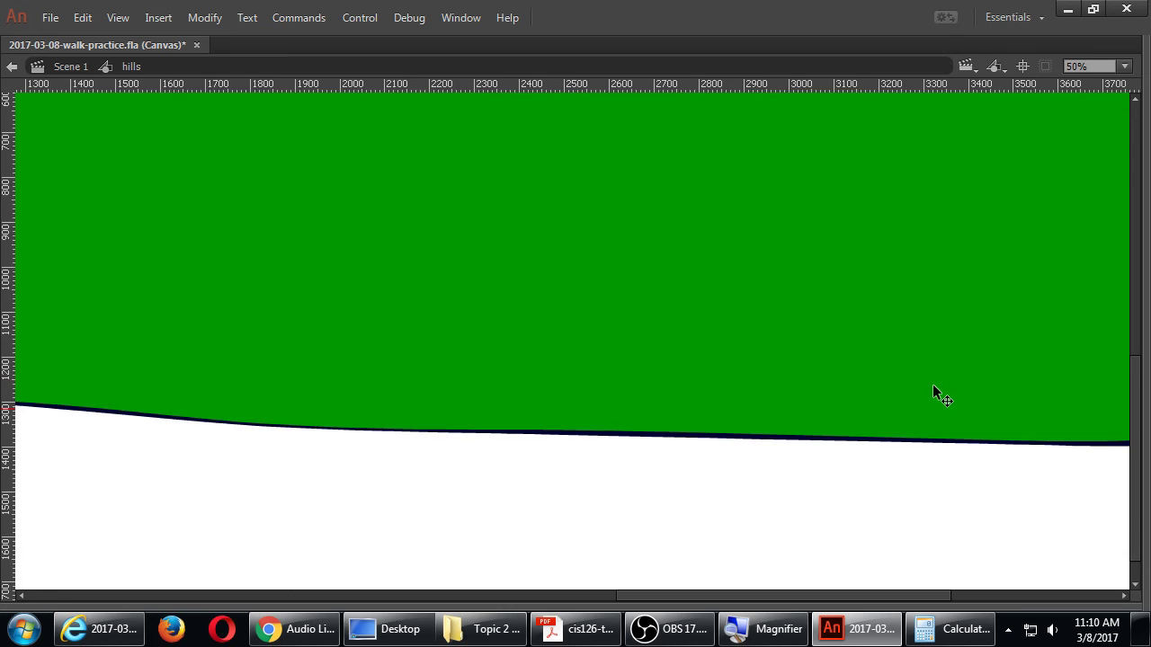
scroll(981, 251, "up", 1)
left_click_drag(981, 252, 740, 271)
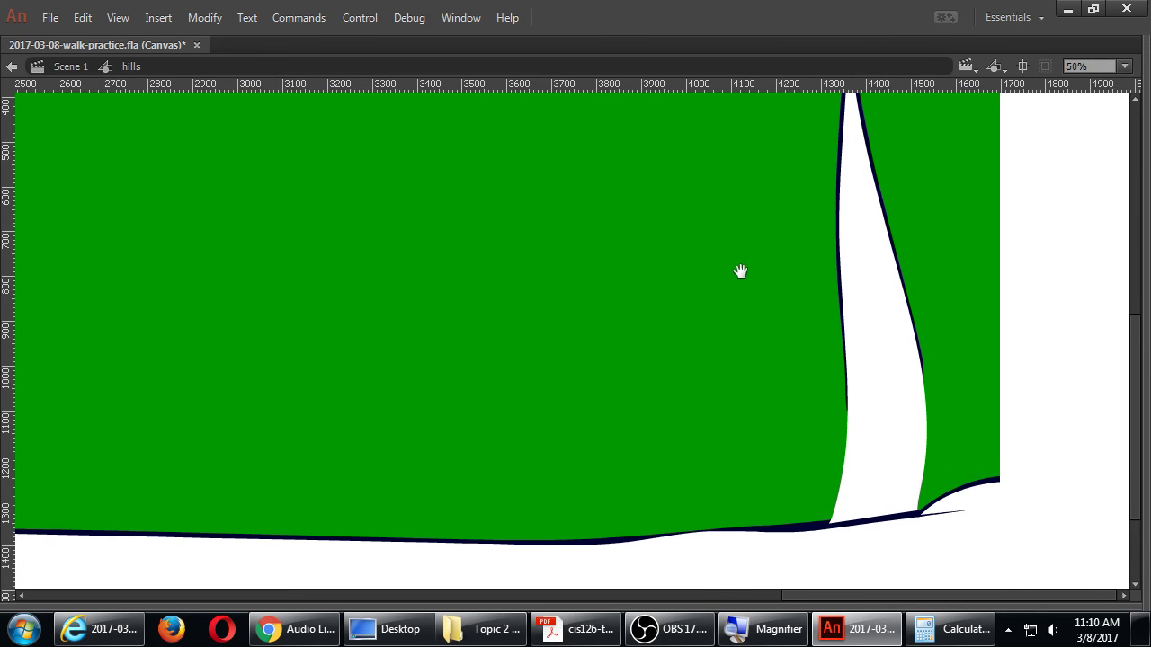
key("k")
left_click(873, 297)
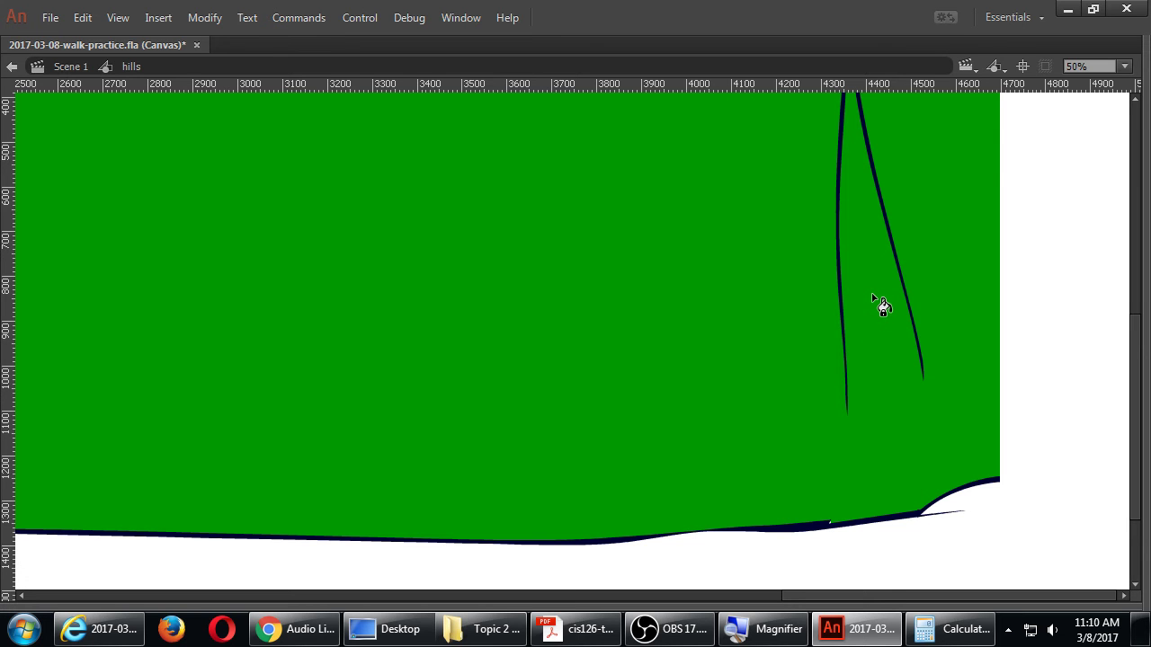
Step: Try to paint the leftover inner outline along the hills' original right edge green with the Paint Bucket
left_click(840, 301)
left_click(843, 322)
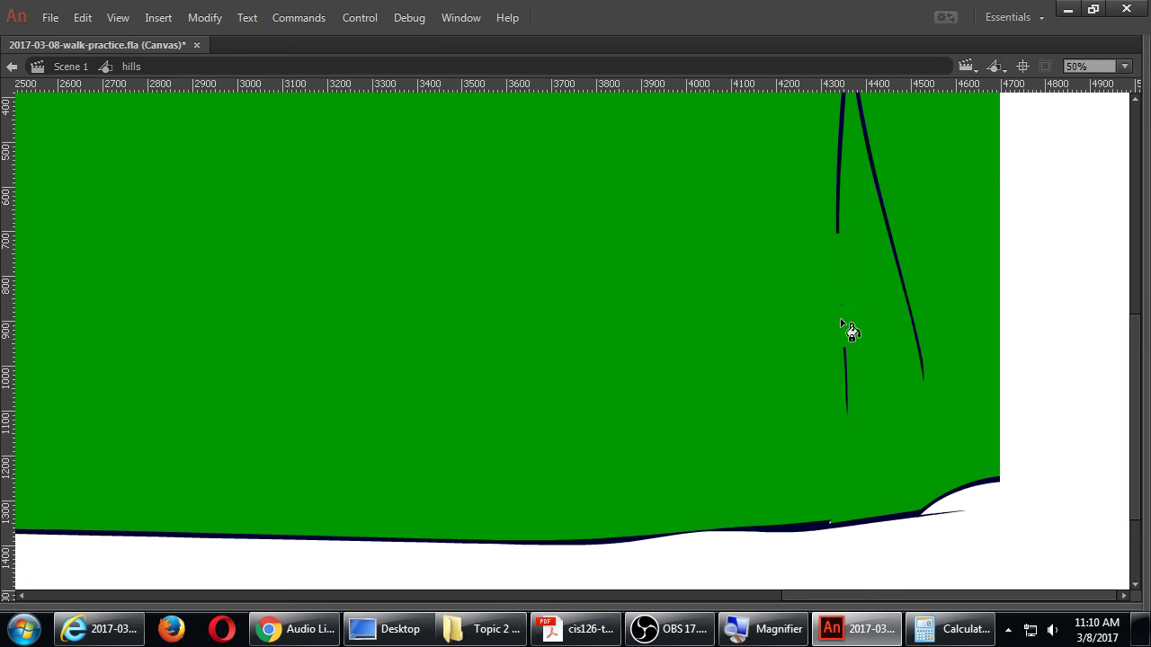
key("ctrl+z")
key("ctrl+z")
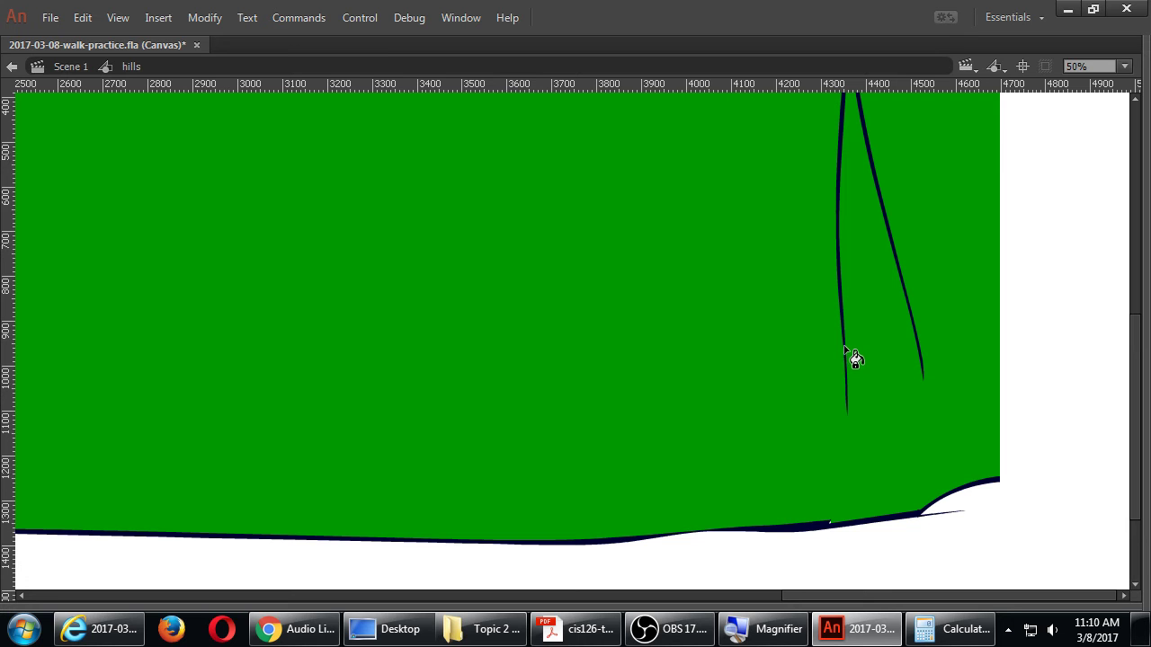
Step: Select the connected leftover inner outlines at the seam and recolour their fill with the green sampled from the hills
double_click(843, 342)
scroll(843, 341, "up", 3)
key("F4")
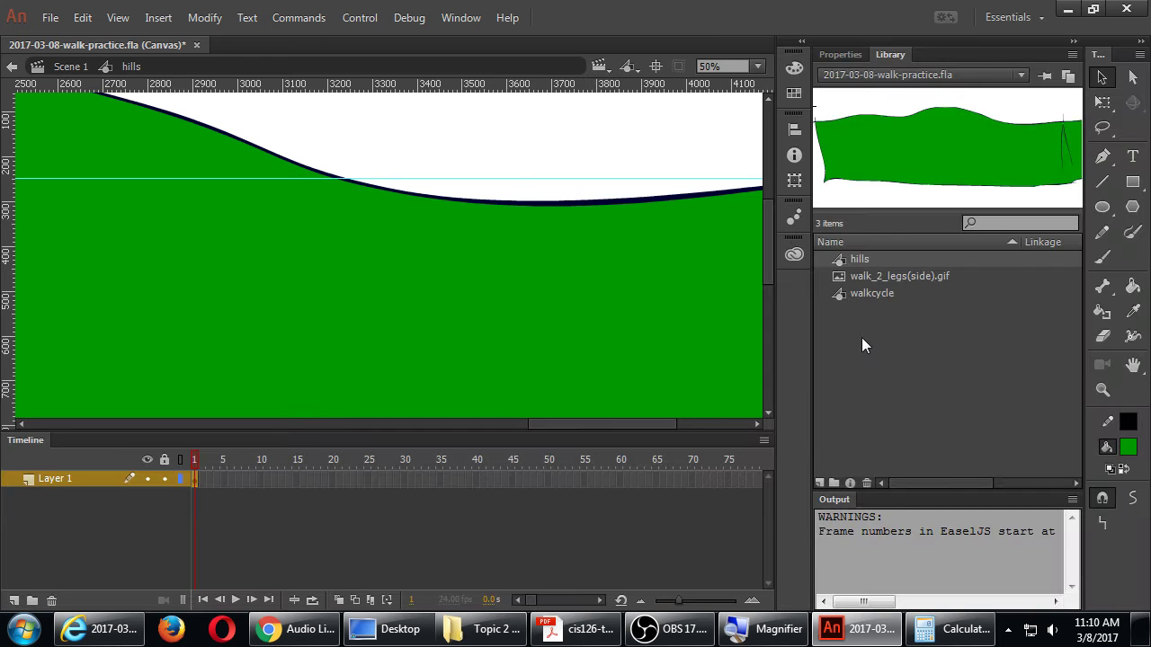
left_click(842, 54)
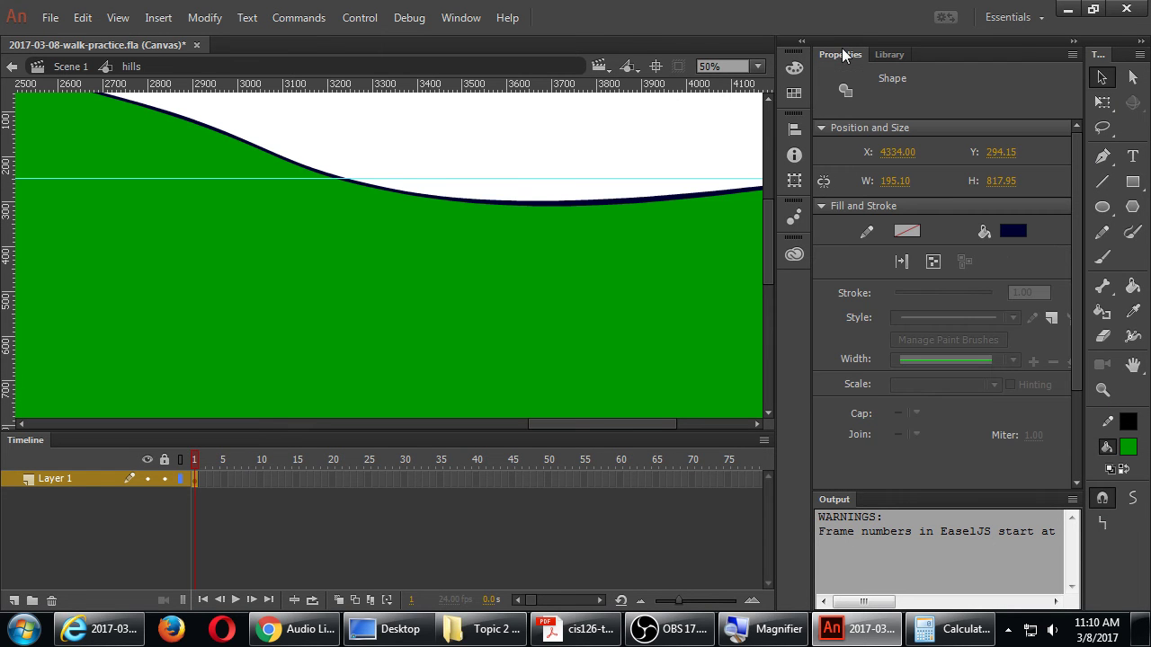
left_click(1008, 232)
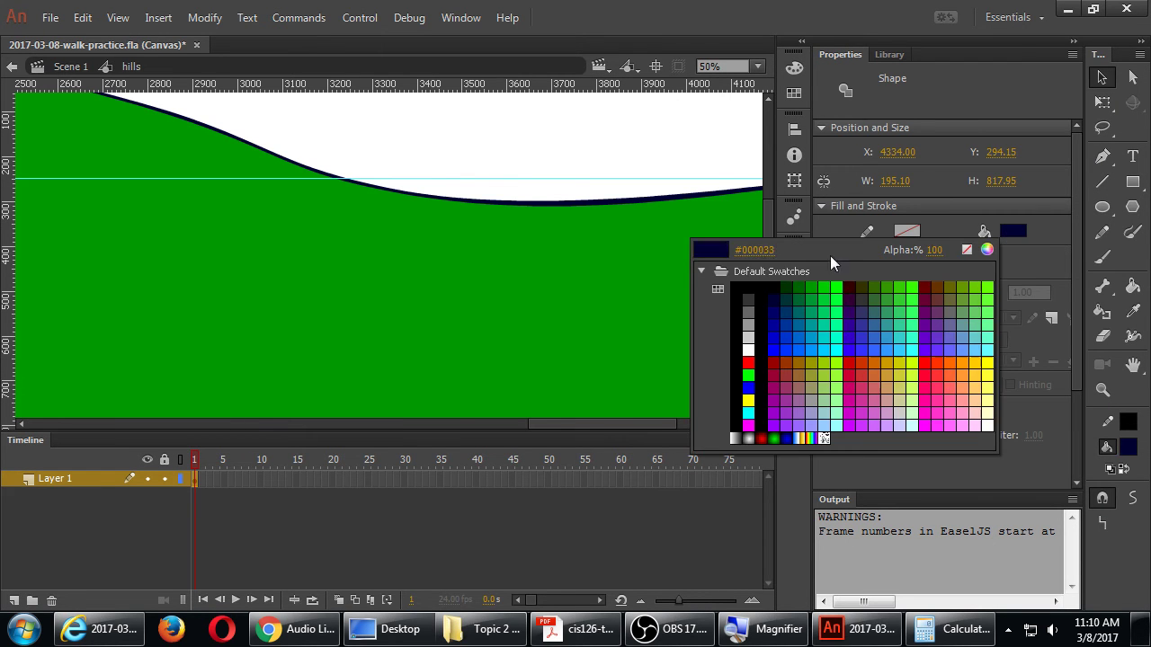
left_click(671, 256)
Step: Fill the small white sliver just below the top outline at the seam with green
left_click_drag(664, 423, 716, 424)
left_click(746, 309)
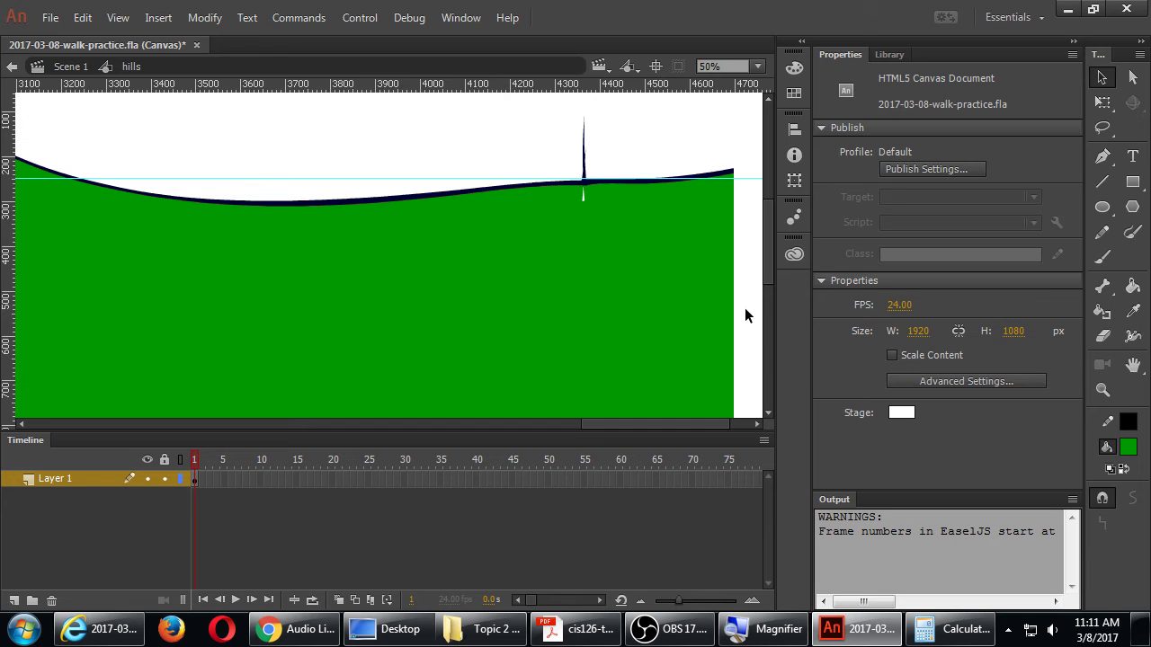
key("k")
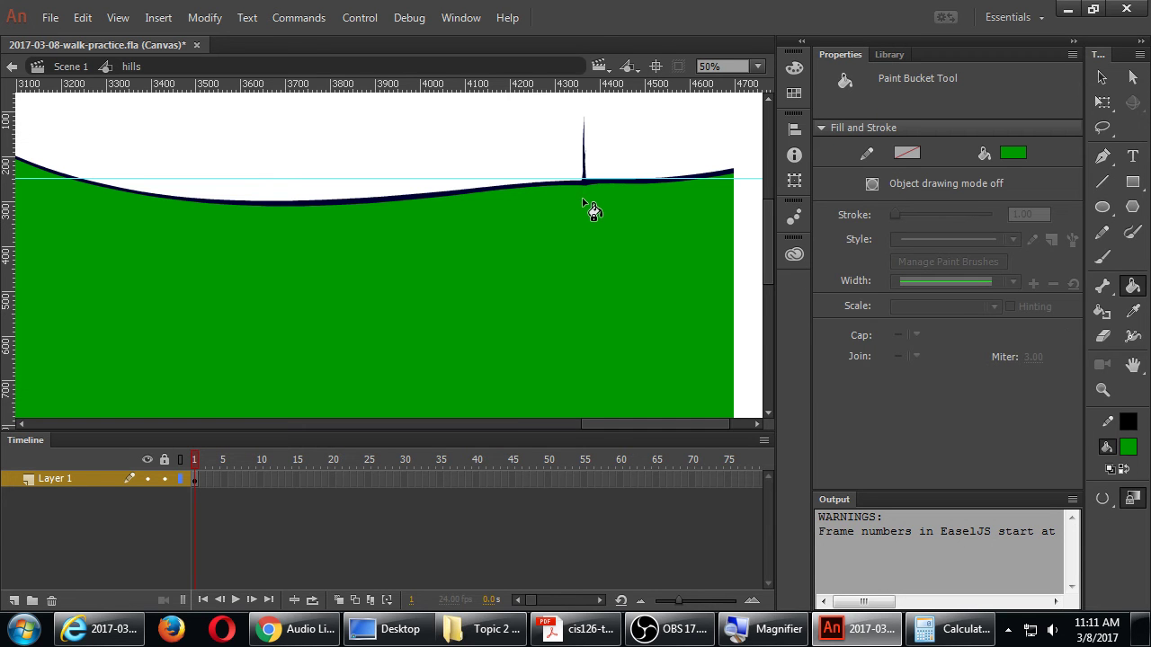
key("ctrl+minus")
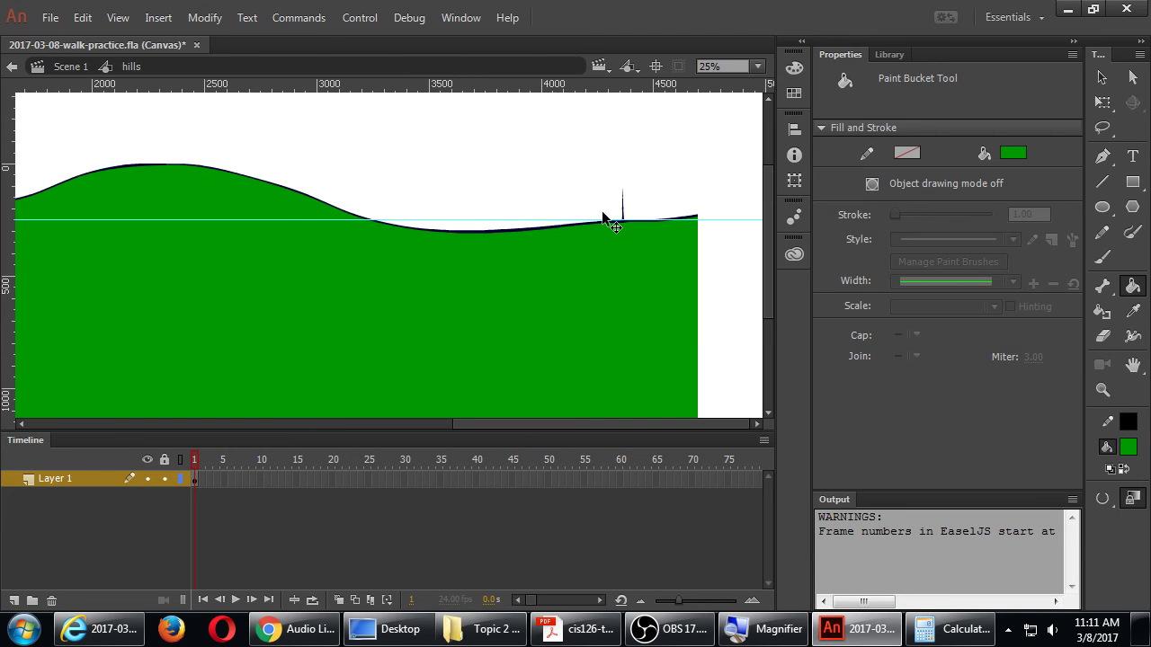
Step: Preview the movie in the browser, and scrub Scene 1's timeline to frame 70 to examine the hills' end position
key("ctrl+Return")
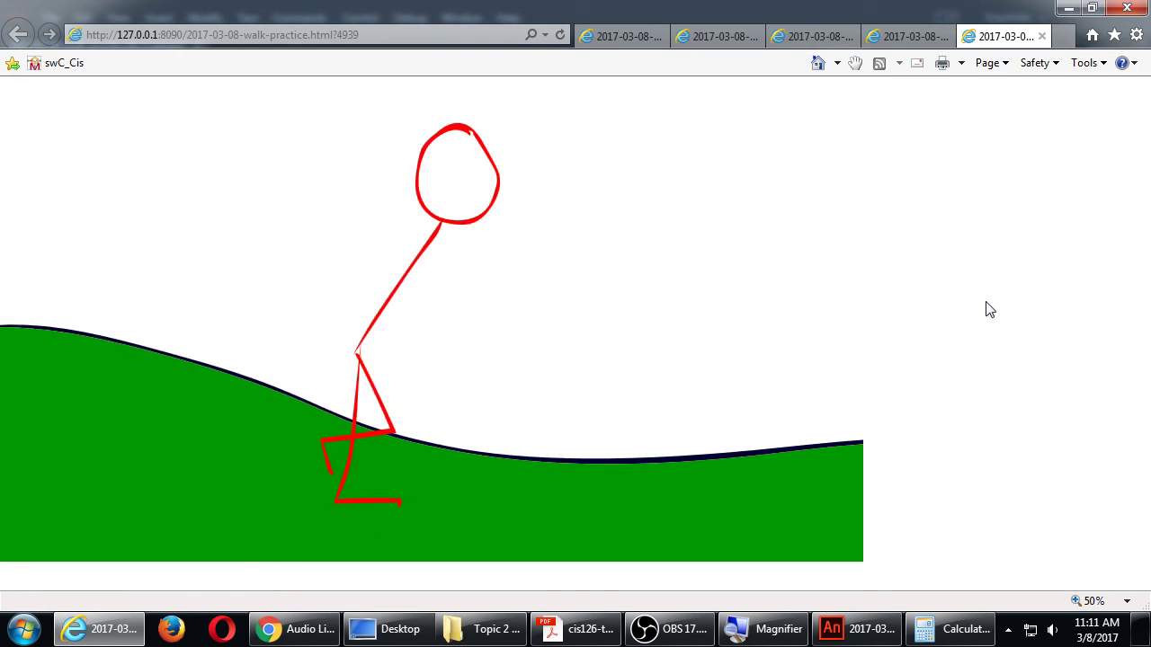
left_click(1069, 9)
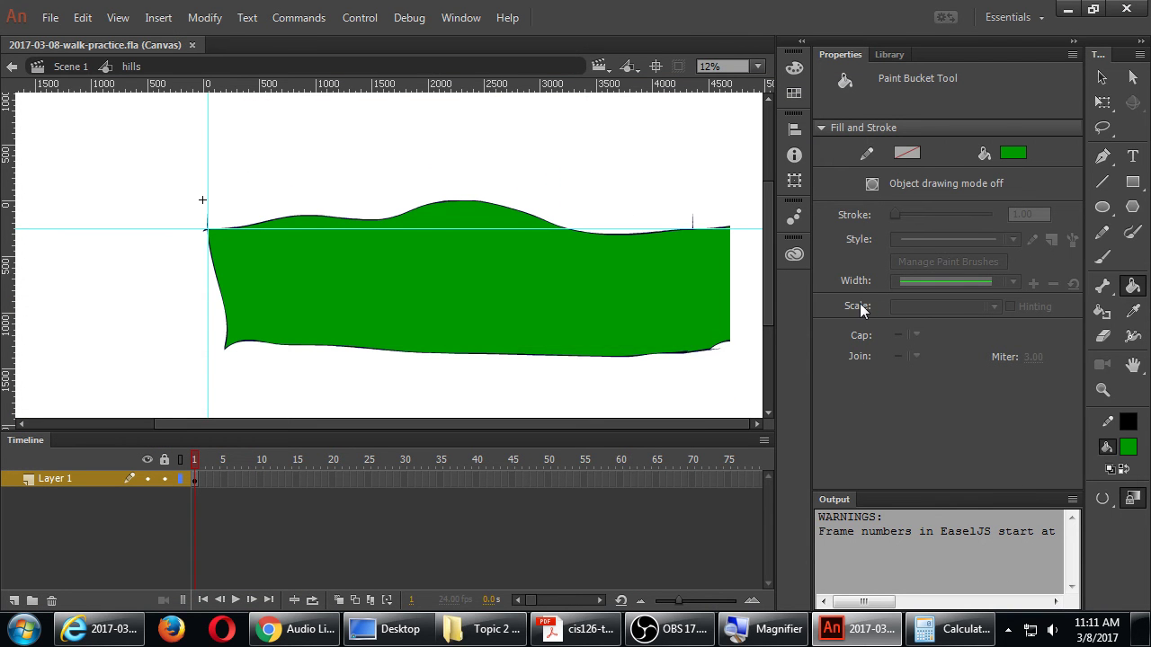
left_click(71, 66)
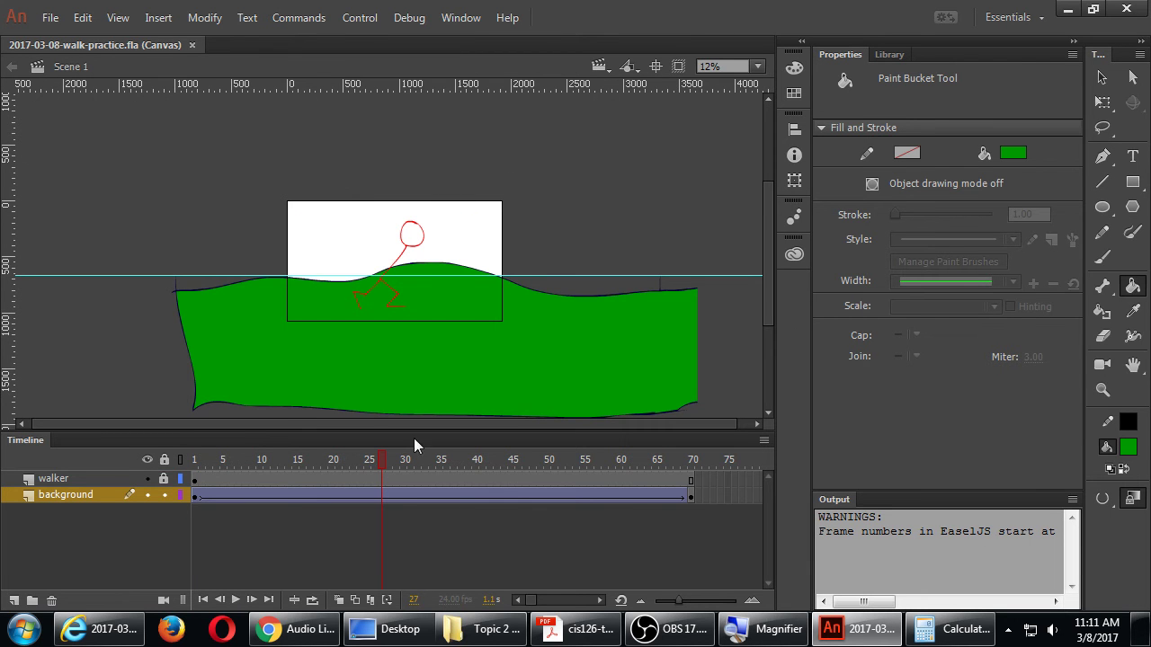
left_click_drag(380, 462, 719, 467)
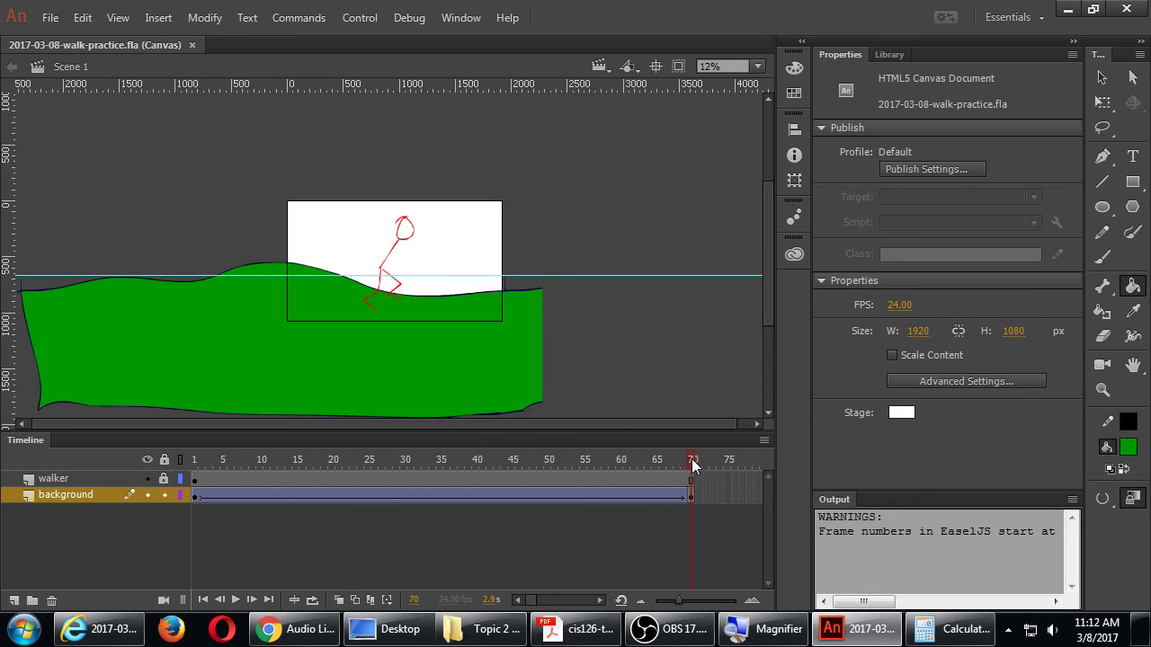
mouse_move(688, 465)
left_mouse_down()
mouse_move(210, 472)
mouse_move(194, 488)
mouse_move(300, 473)
mouse_move(656, 472)
mouse_move(748, 486)
mouse_move(219, 466)
mouse_move(694, 468)
mouse_move(196, 474)
mouse_move(689, 466)
mouse_move(187, 466)
mouse_move(692, 468)
left_mouse_up()
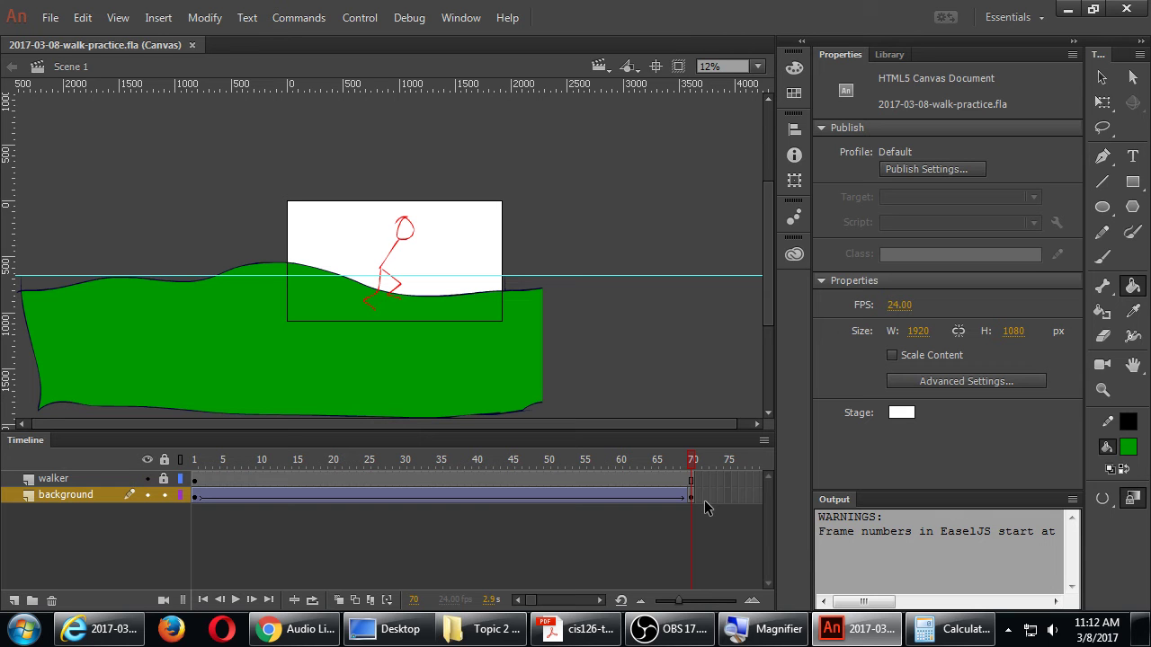
Step: In the hills symbol, separate the dark spike above the seam from the top outline and delete it
left_click(888, 55)
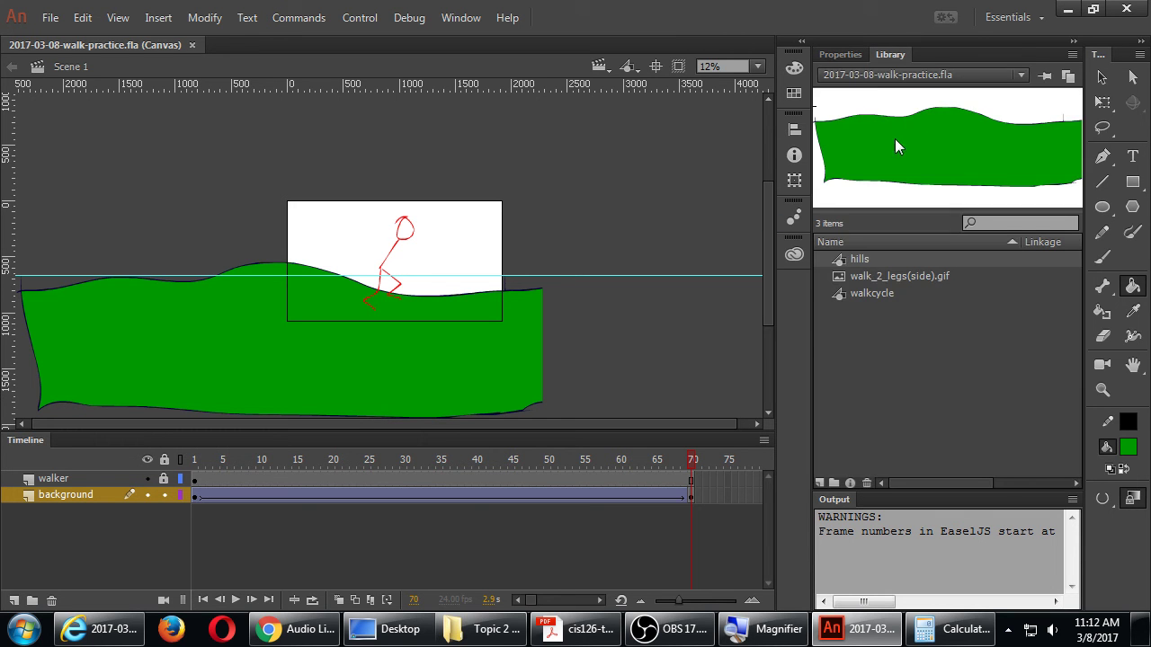
double_click(837, 259)
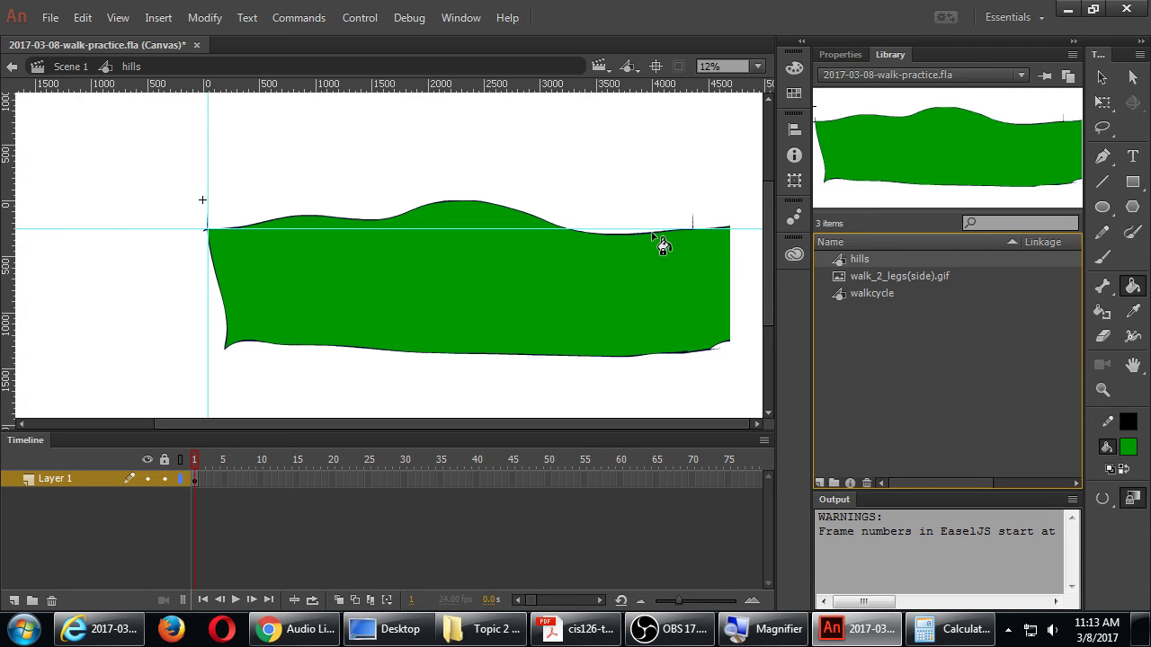
key("z")
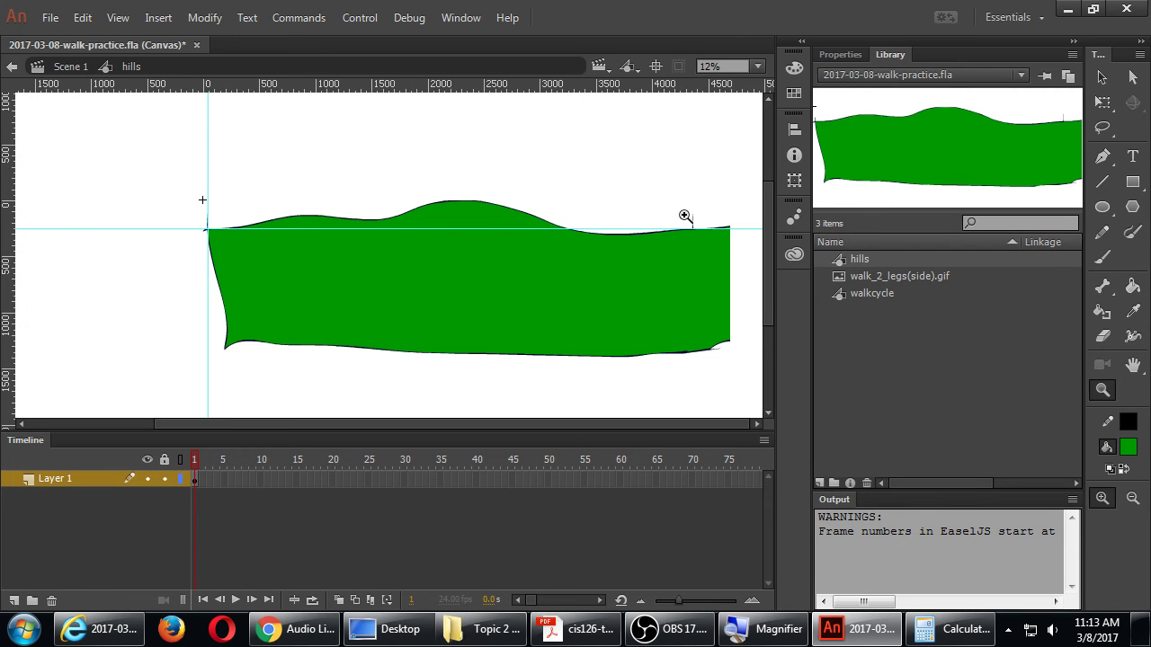
left_click(692, 221)
left_click(634, 269)
left_click(531, 281)
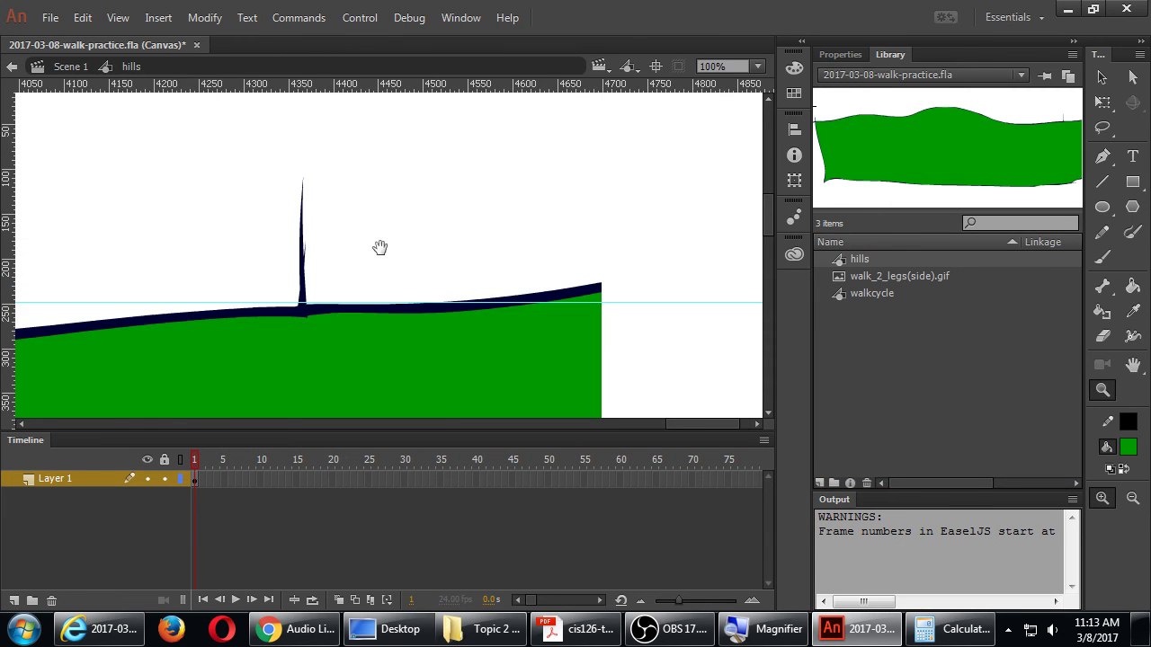
left_click_drag(380, 247, 424, 206)
key("v")
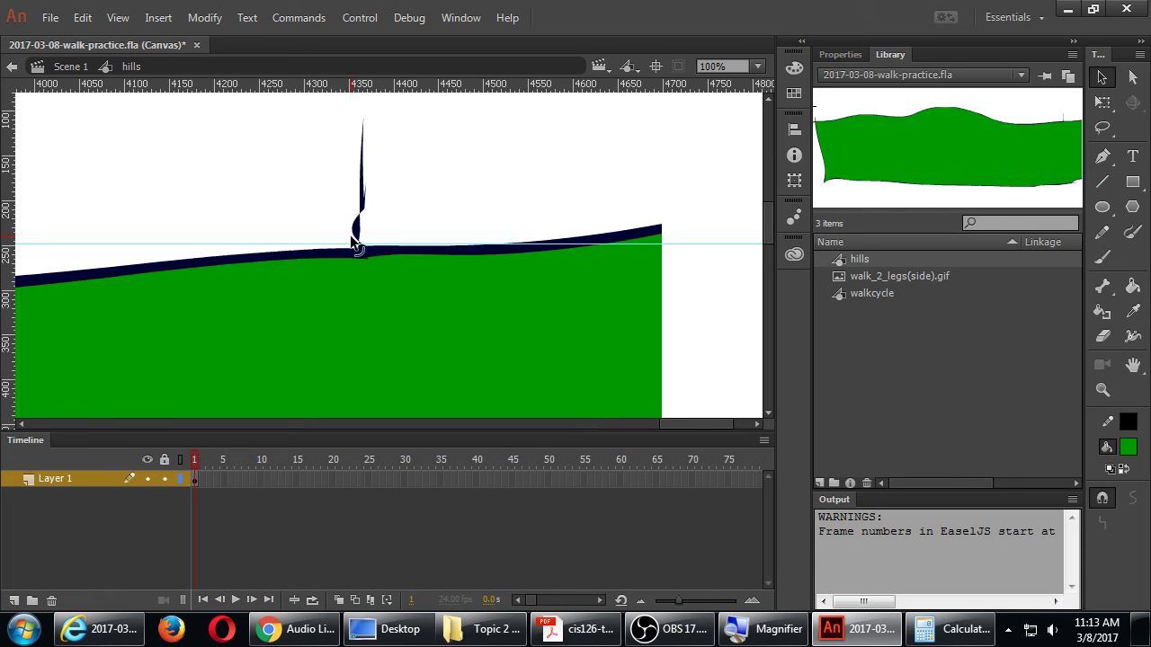
left_click_drag(353, 242, 352, 249)
left_click(362, 207)
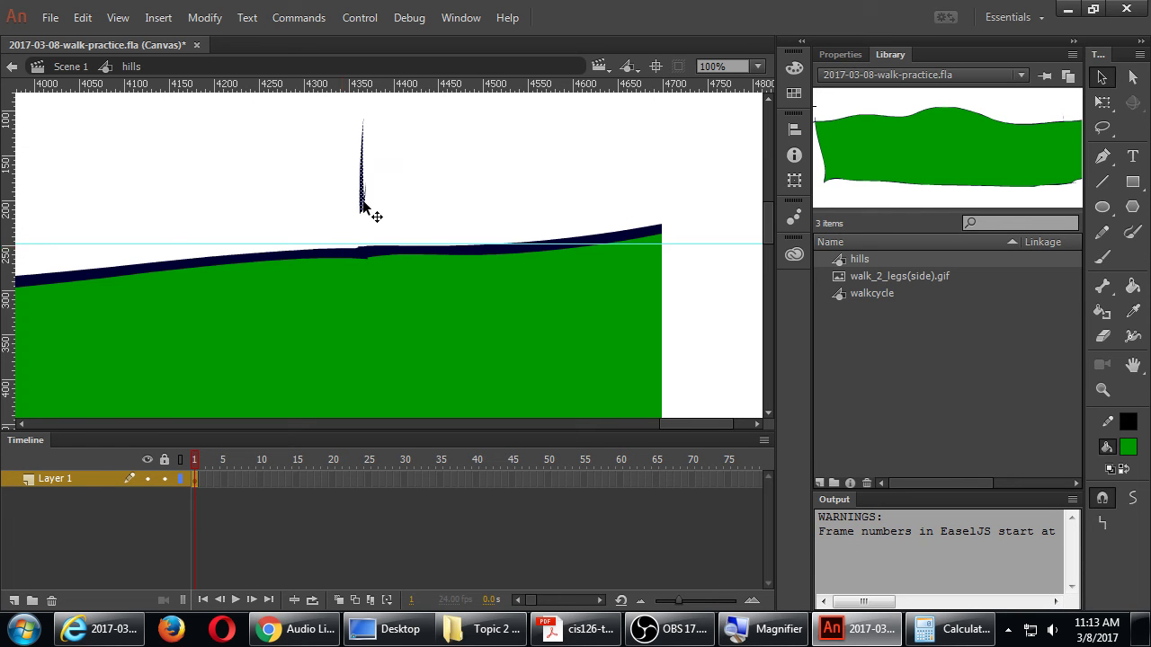
key("Delete")
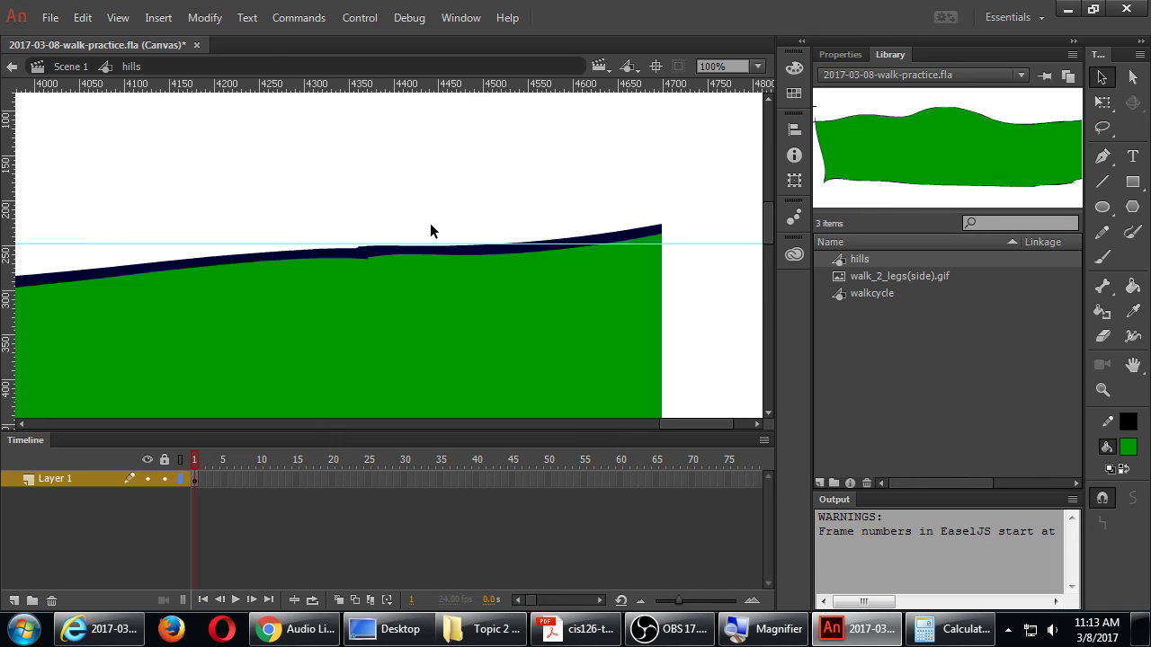
key("ctrl+minus")
key("ctrl+minus")
key("ctrl+minus")
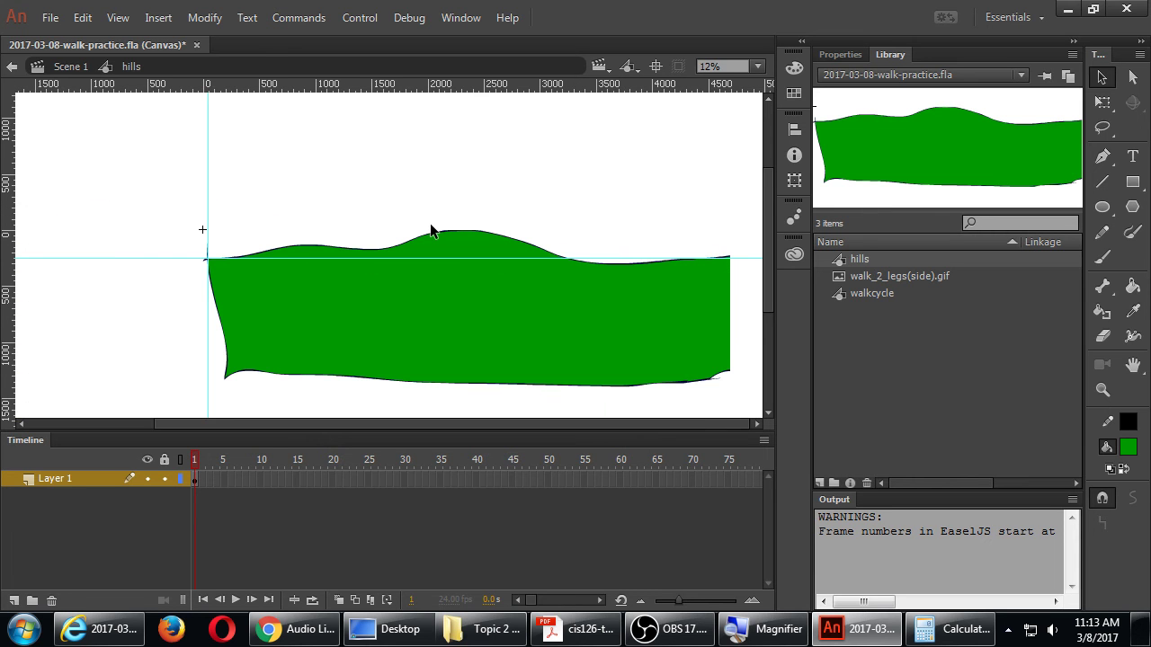
Step: In Scene 1, move the hills at frame 70 left until their right end sits just past the stage's right edge
left_click(69, 67)
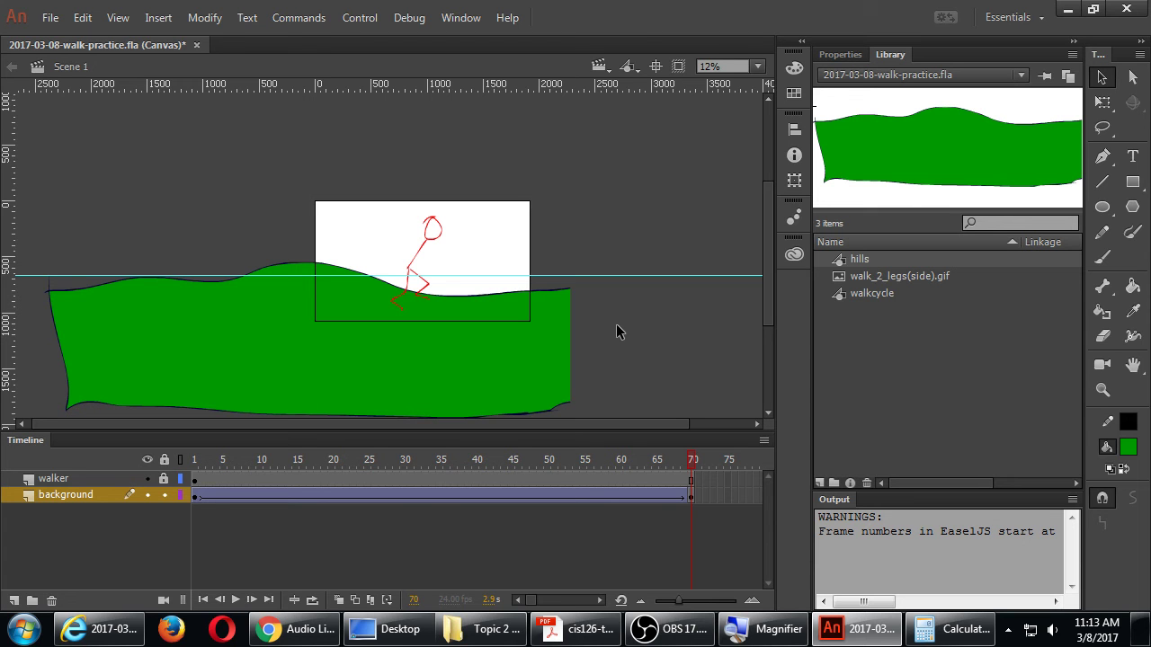
left_click(689, 495)
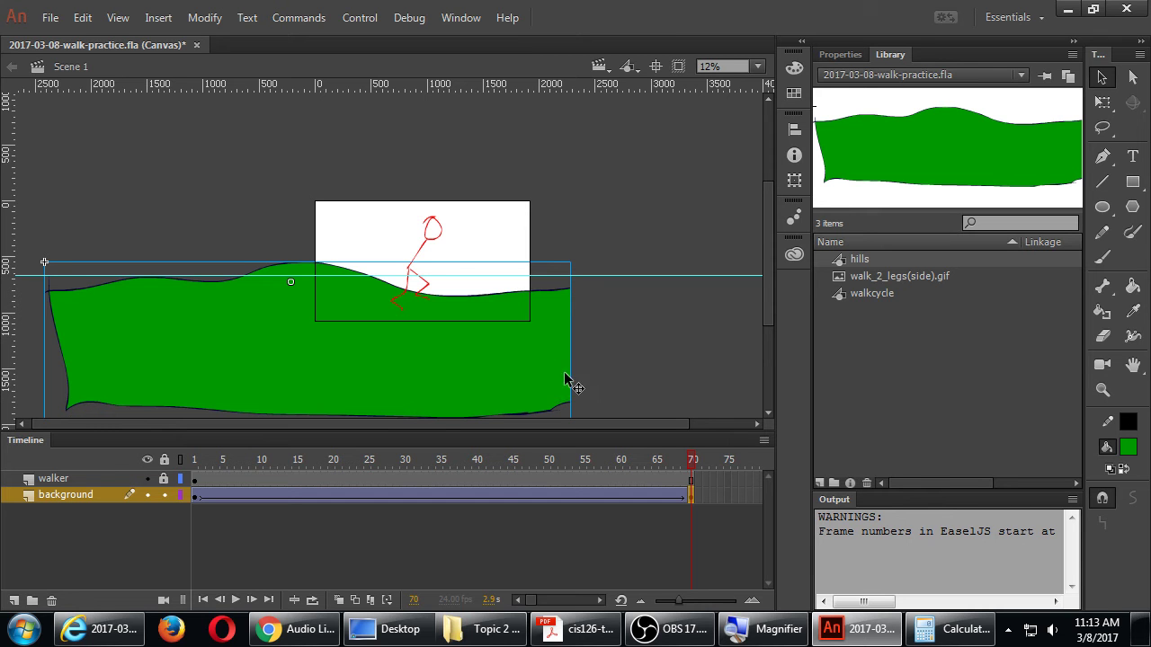
key("shift+Left")
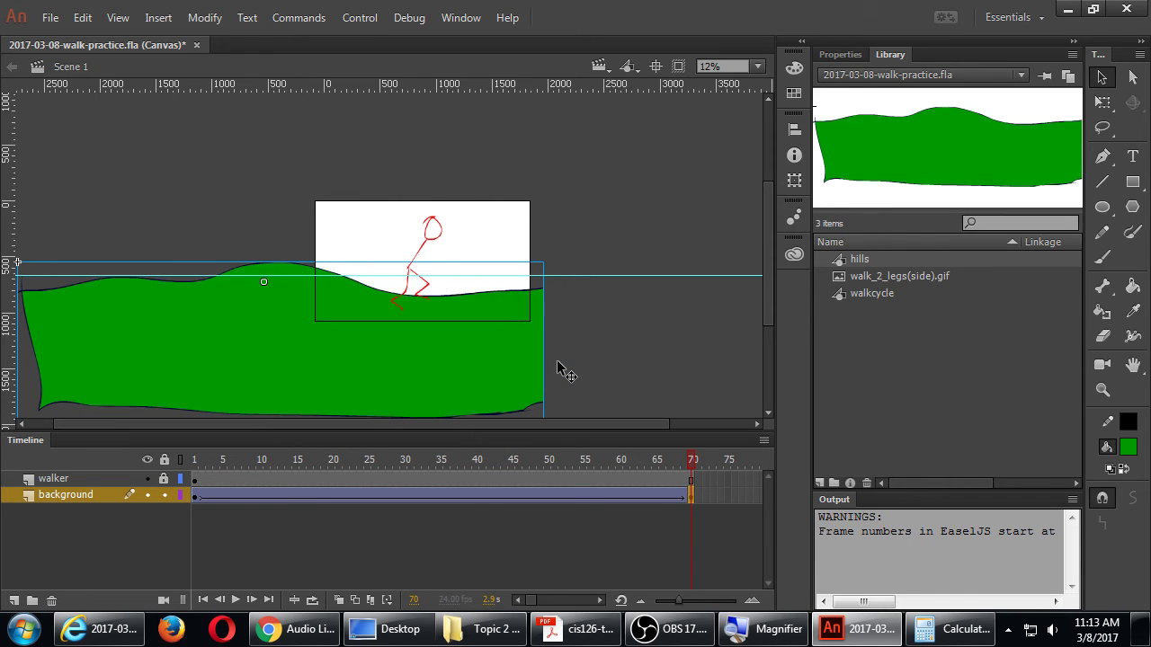
Step: Preview the adjusted background scroll in the browser and save the document
key("ctrl+Return")
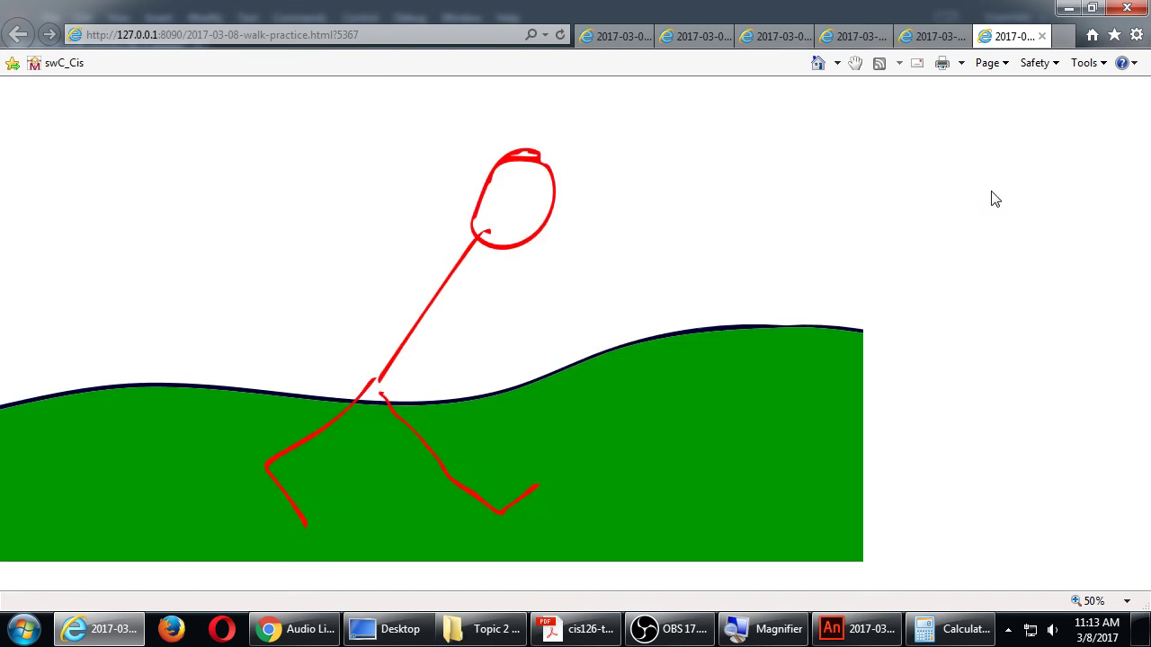
key("alt+Tab")
left_click(650, 332)
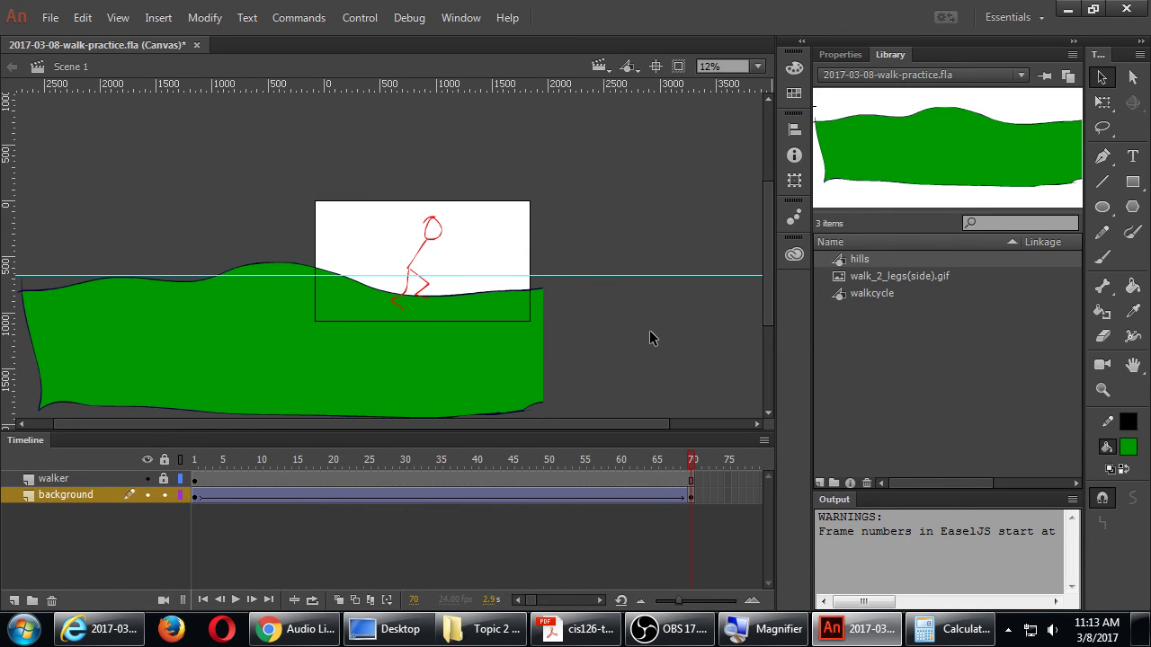
key("ctrl+s")
Step: Move the playhead to frame 1 and preview the looping animation in the browser again to check the seam
left_click(197, 465)
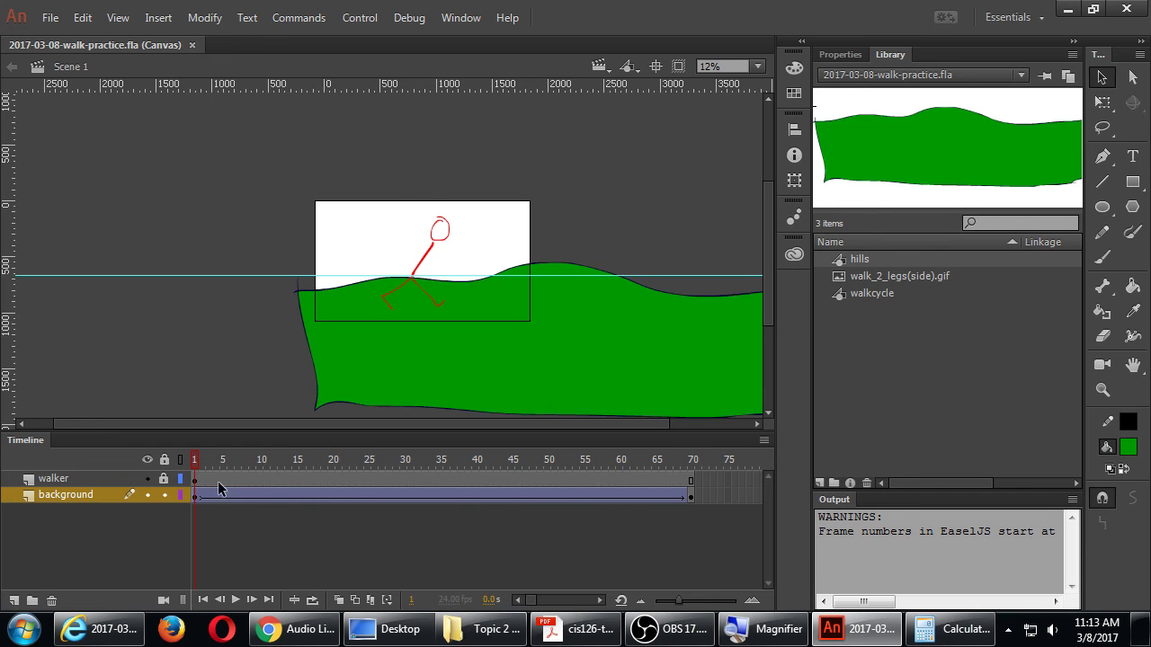
left_click(216, 465)
left_click_drag(215, 465, 187, 465)
key("ctrl+Return")
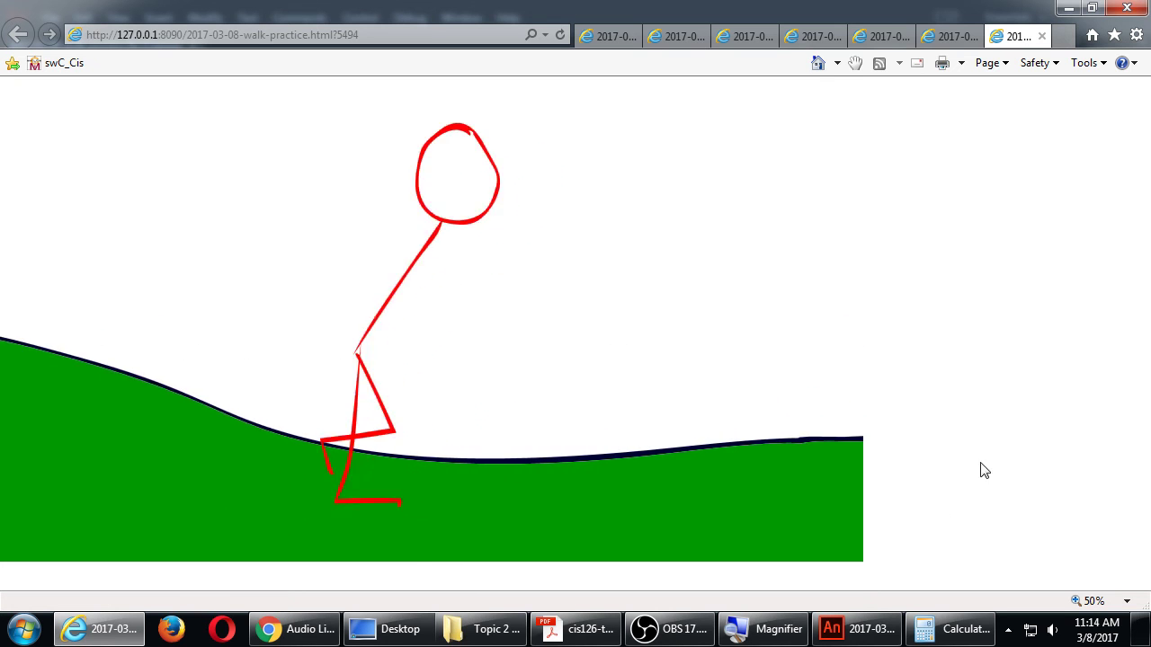
left_click(866, 629)
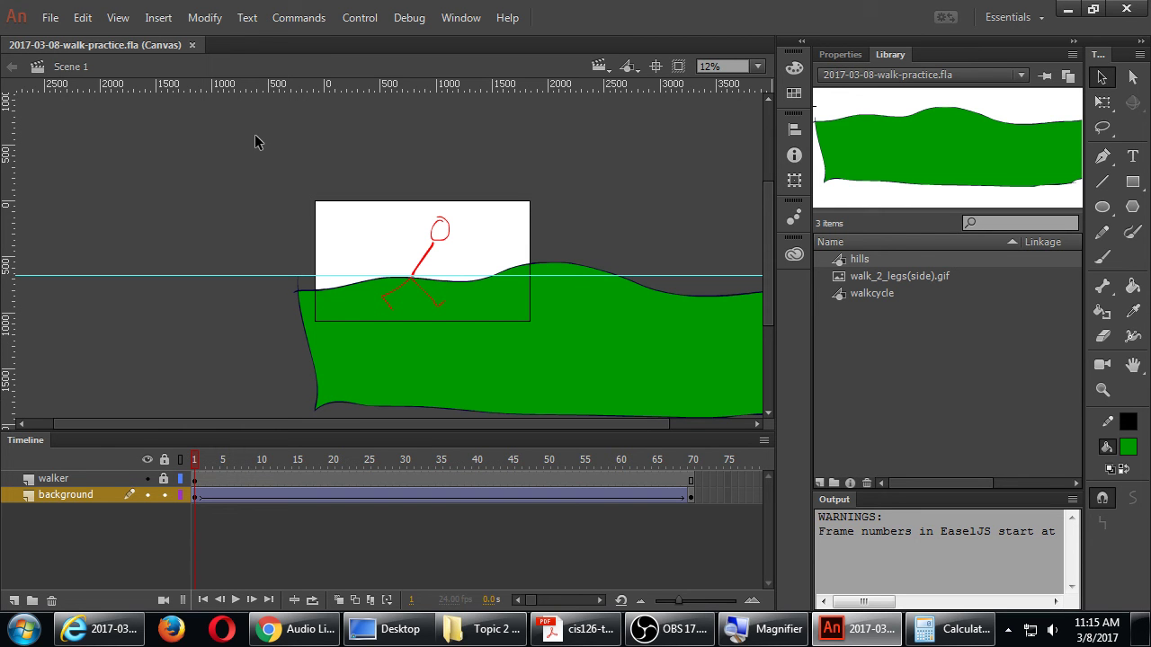
Step: Try to select only the section of the hills over and around the stage in Scene 1, clearing each selection
left_click_drag(263, 139, 546, 427)
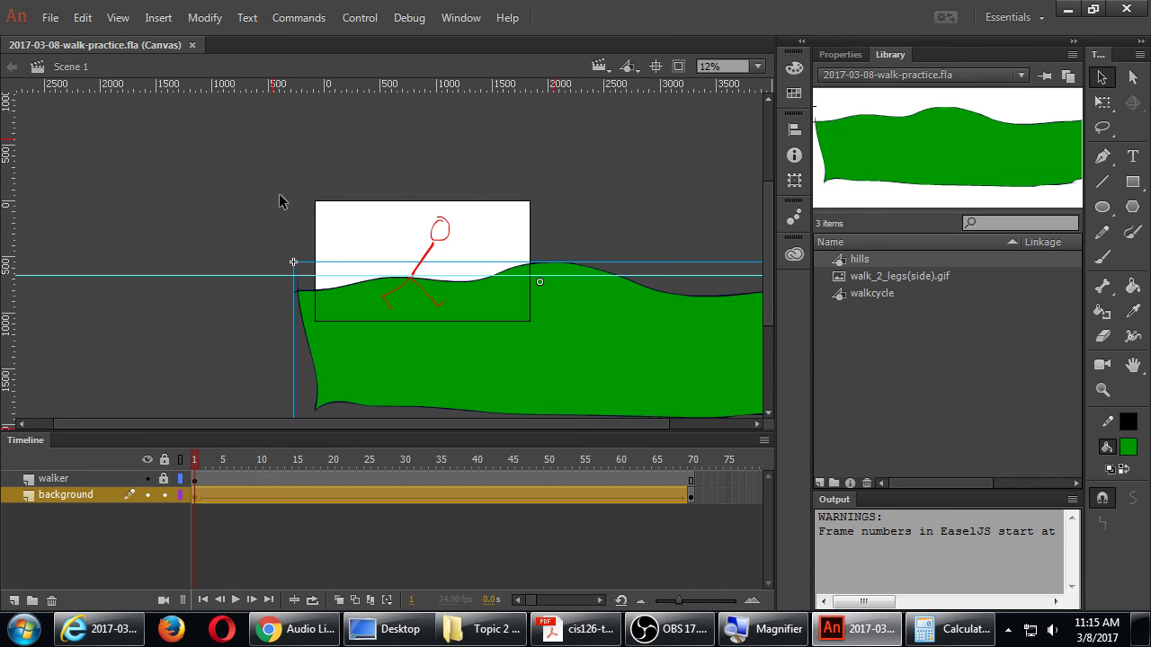
left_click(277, 192)
left_click_drag(269, 152, 546, 432)
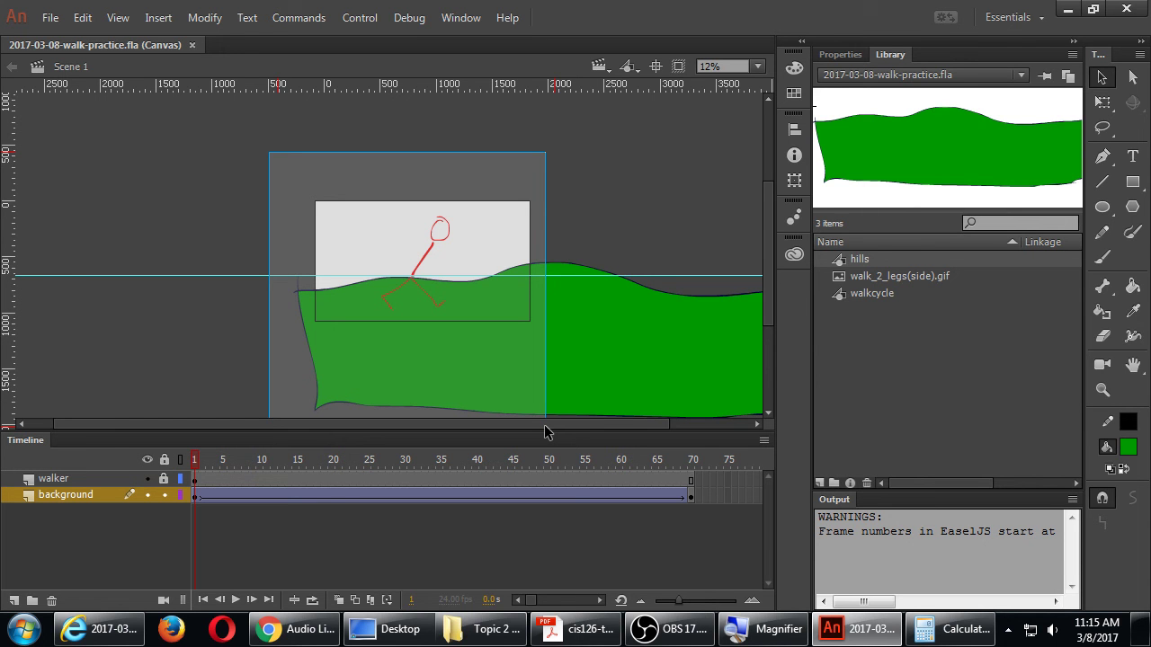
left_click_drag(544, 432, 542, 431)
left_click_drag(542, 431, 534, 423)
left_click(493, 174)
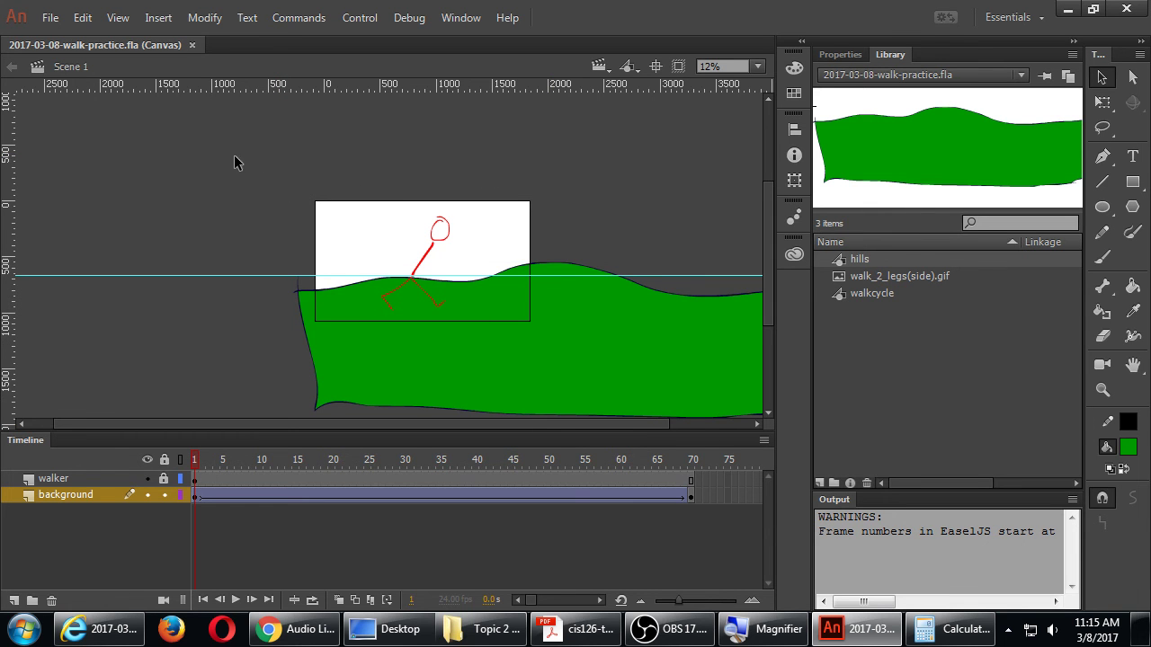
left_click_drag(195, 147, 544, 429)
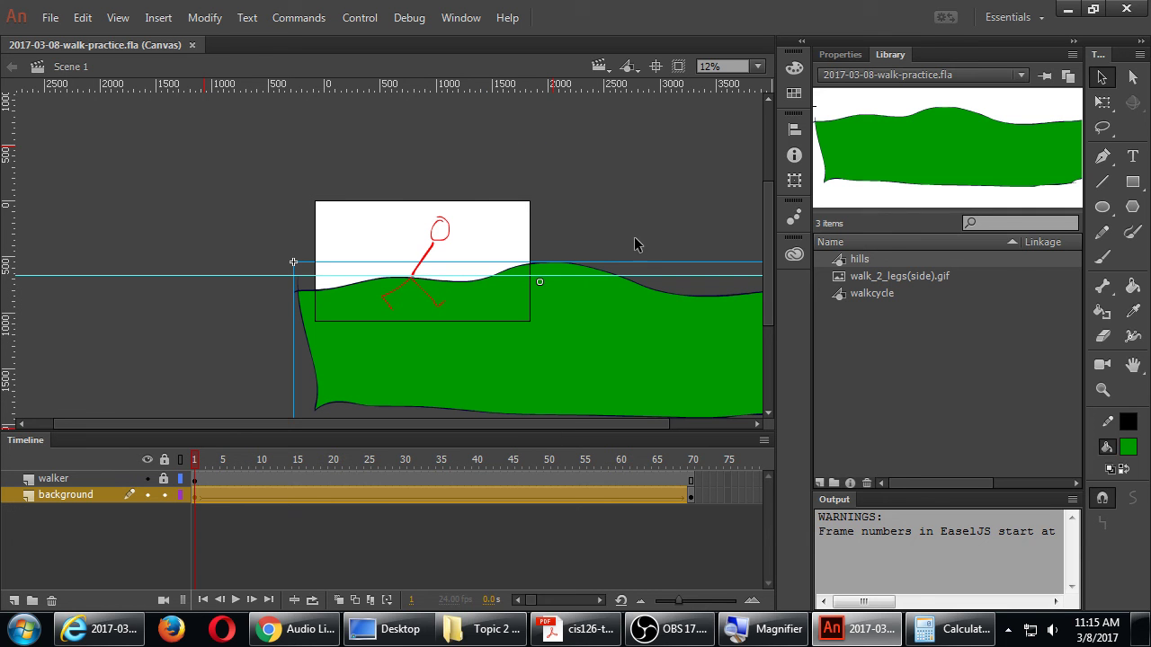
left_click(652, 163)
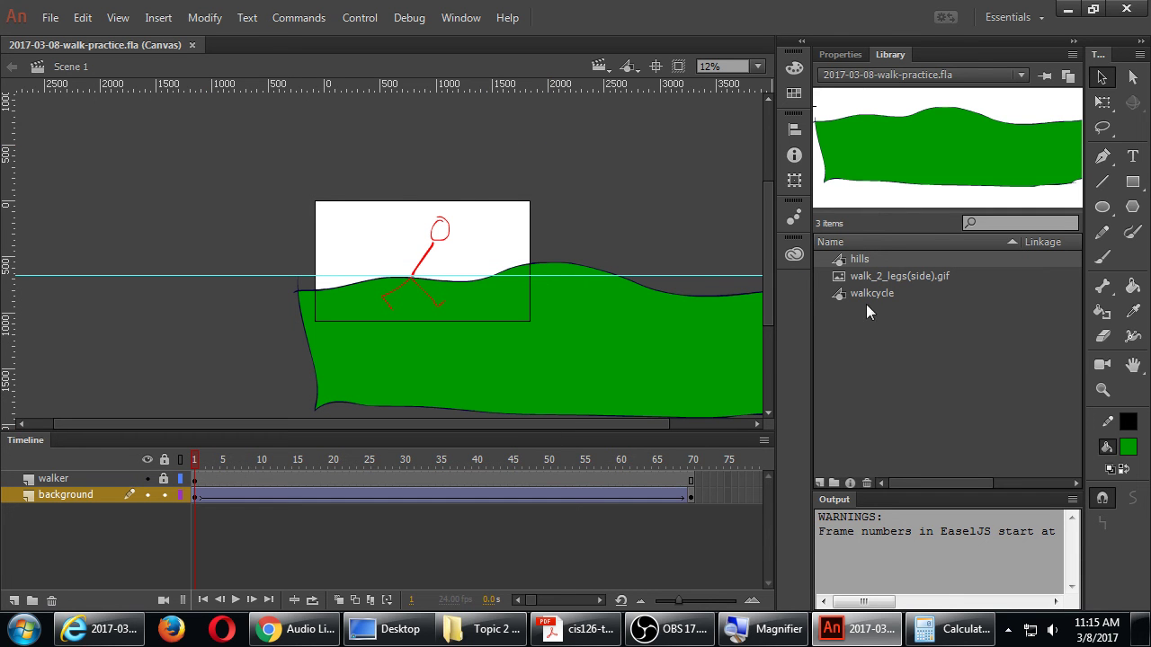
Step: Open the hills symbol both from the library and in place on the stage to compare the two editing views, returning to Scene 1
double_click(842, 263)
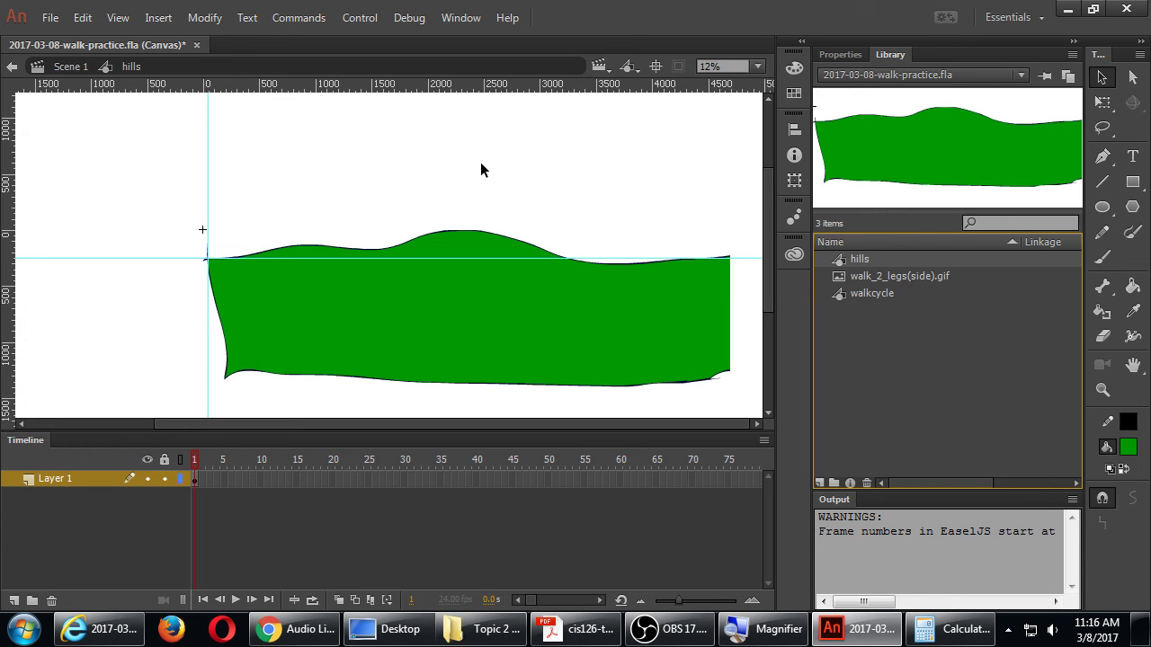
left_click(12, 66)
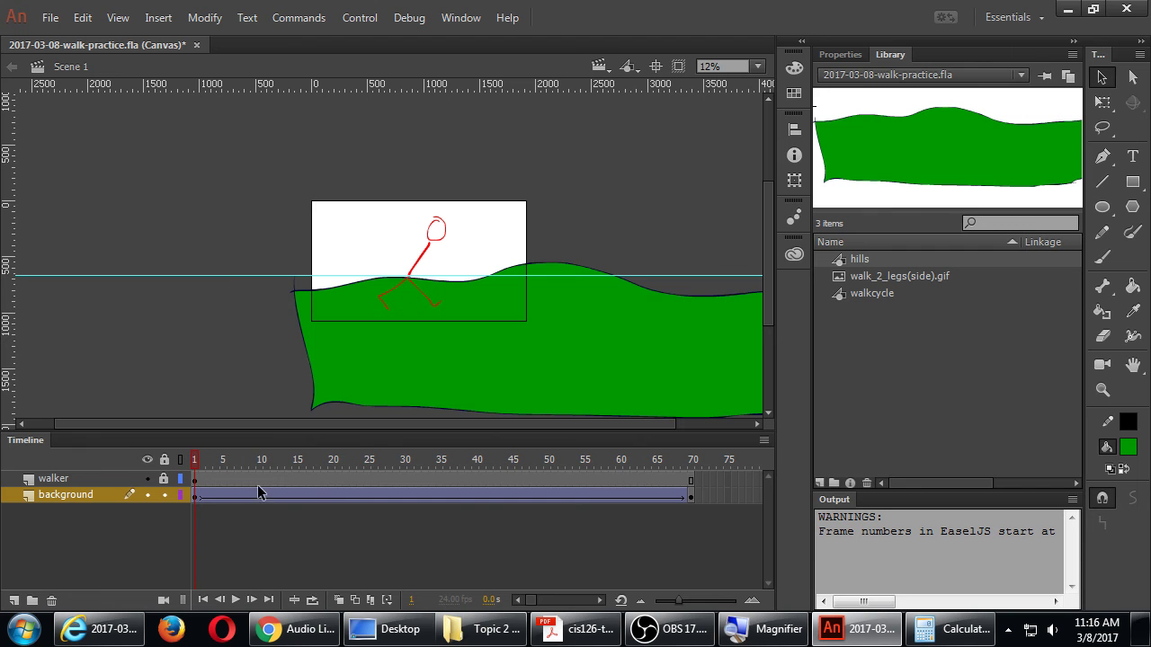
left_click(355, 369)
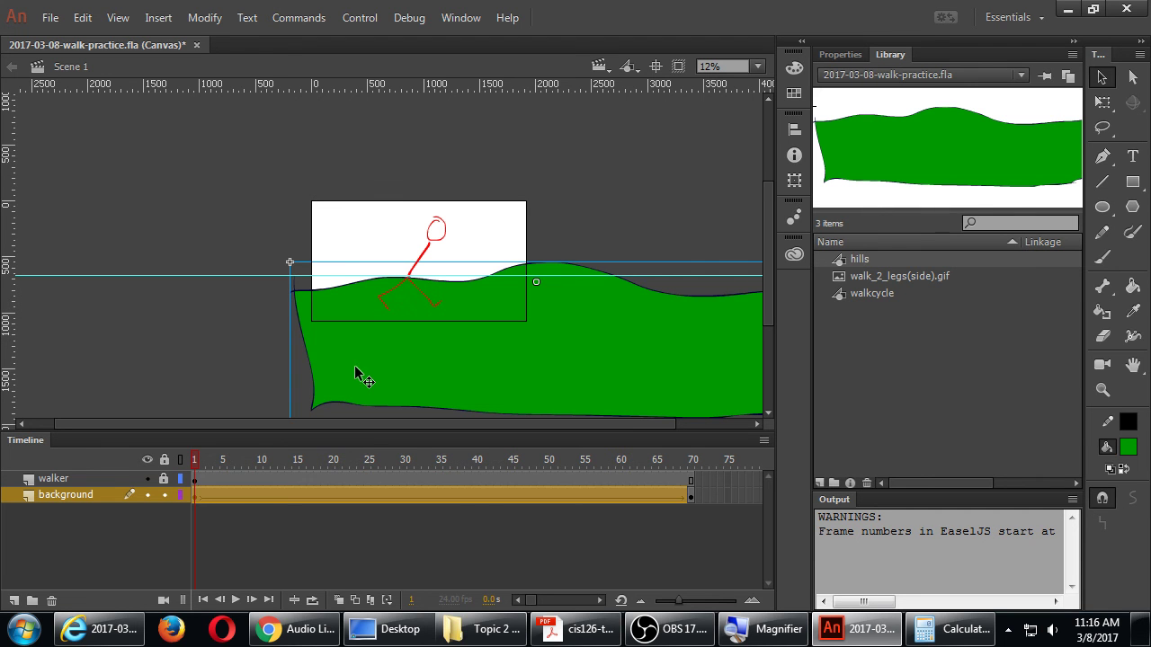
double_click(404, 369)
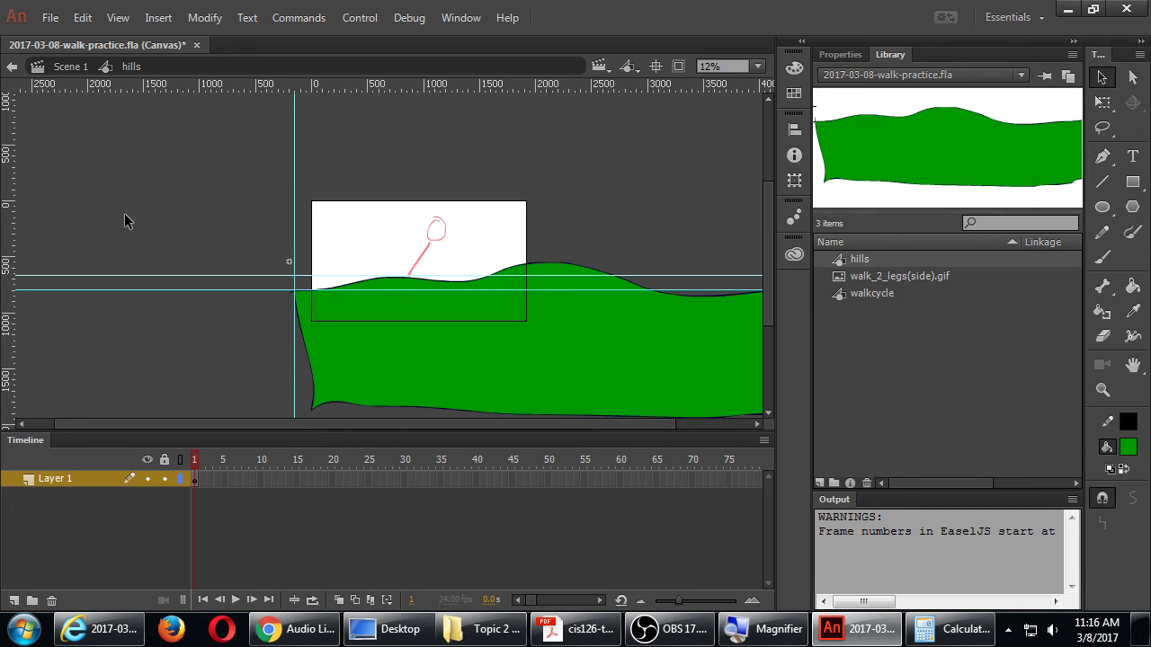
left_click(43, 69)
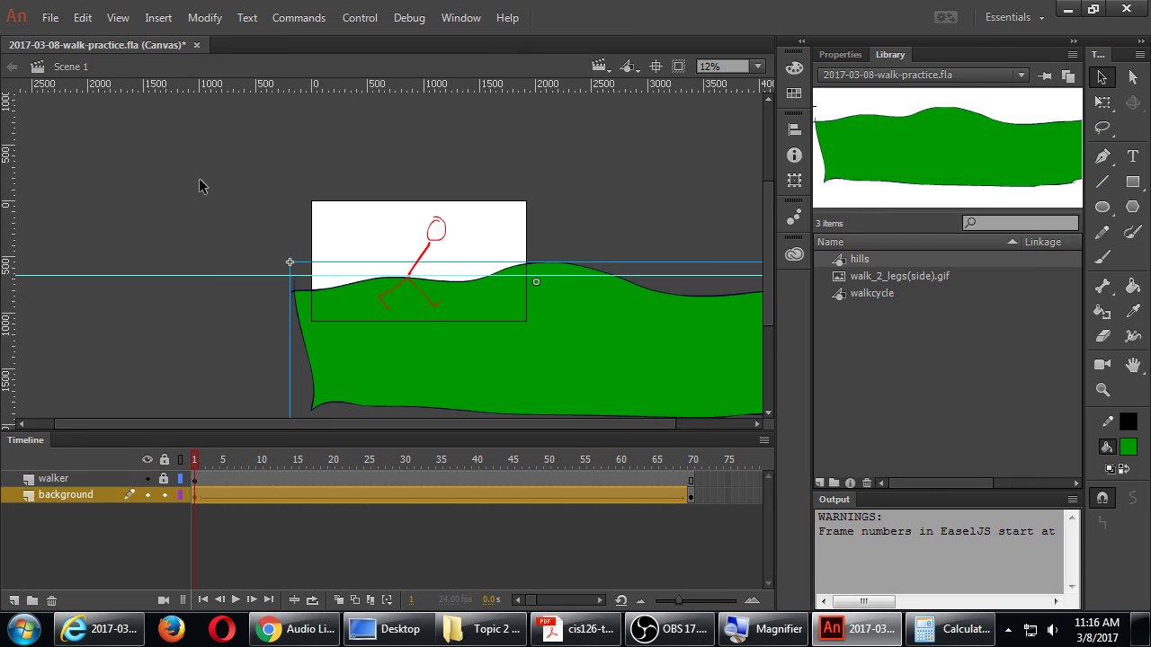
left_click(222, 313)
left_click(399, 376)
double_click(839, 263)
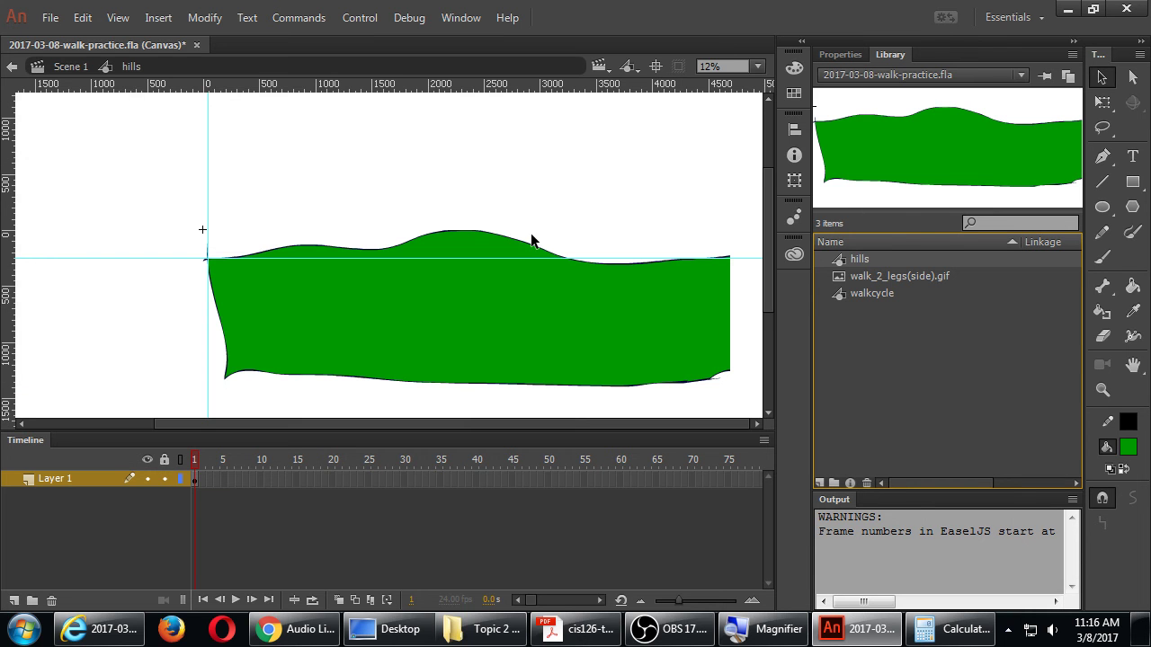
left_click(69, 69)
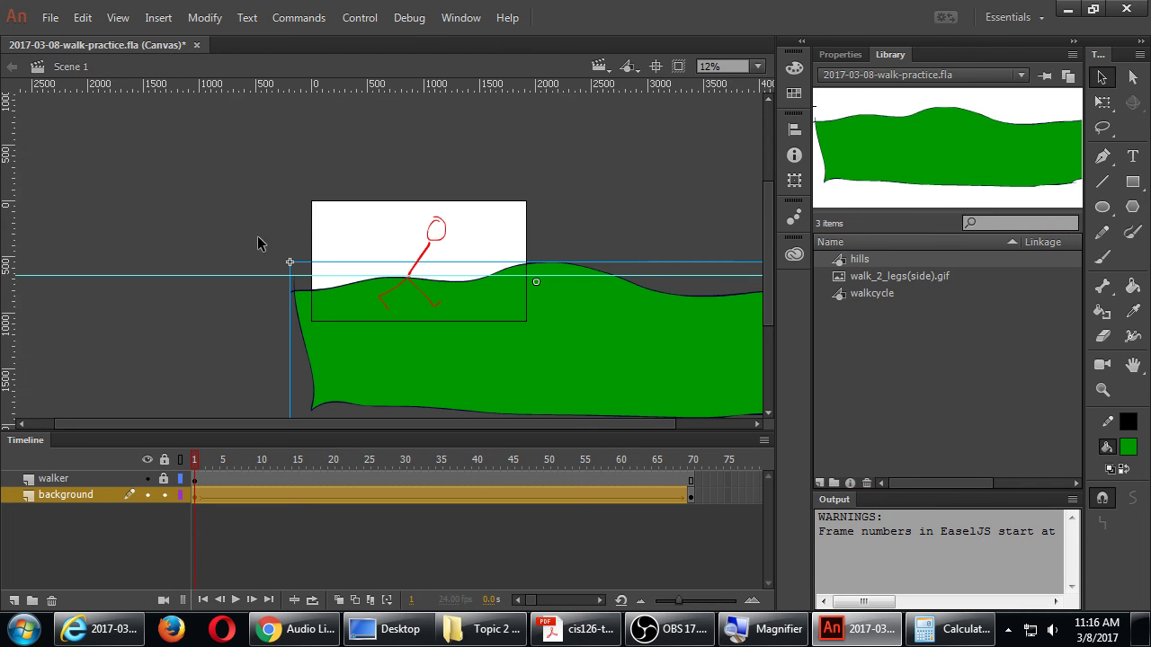
double_click(407, 362)
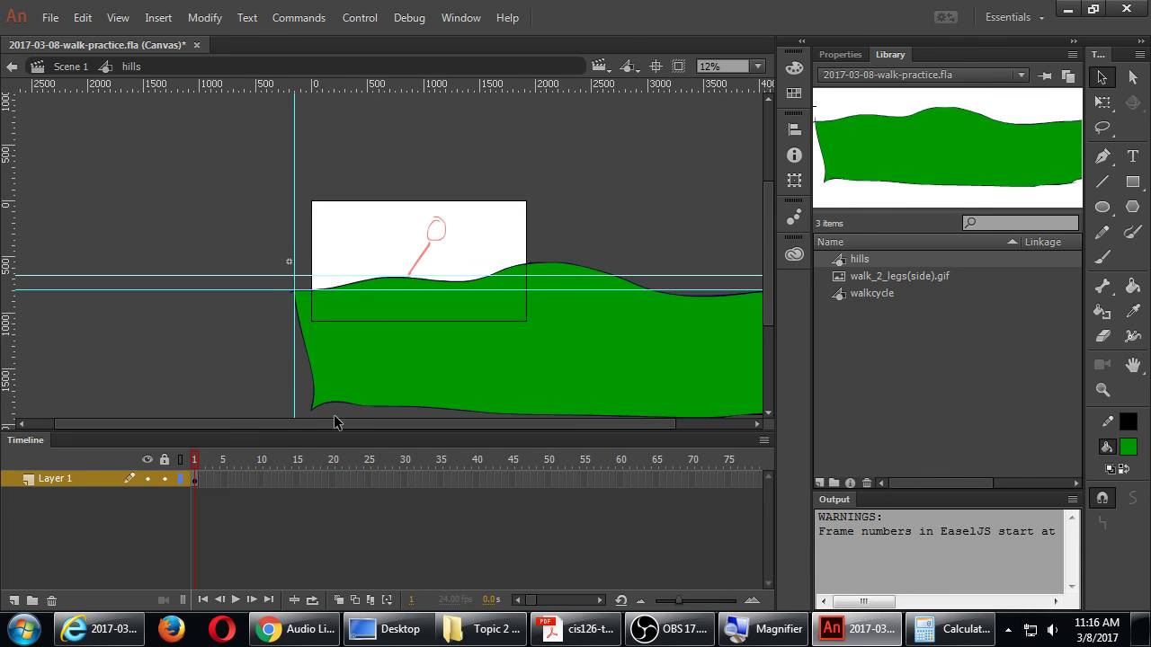
left_click_drag(262, 426, 319, 426)
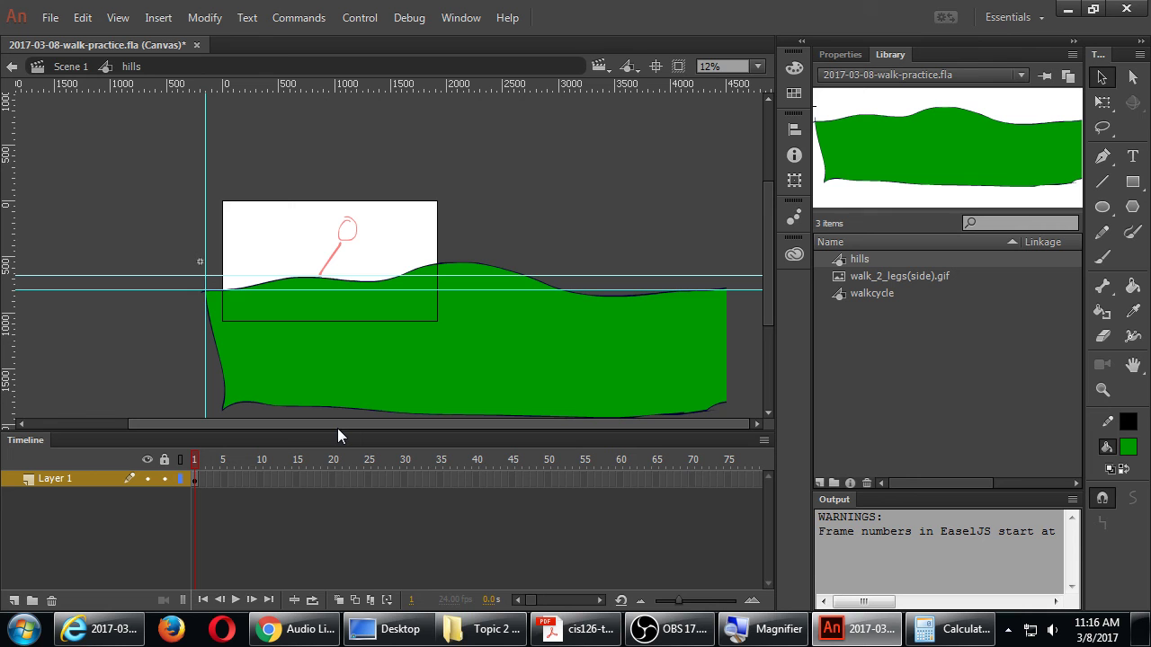
left_click(67, 68)
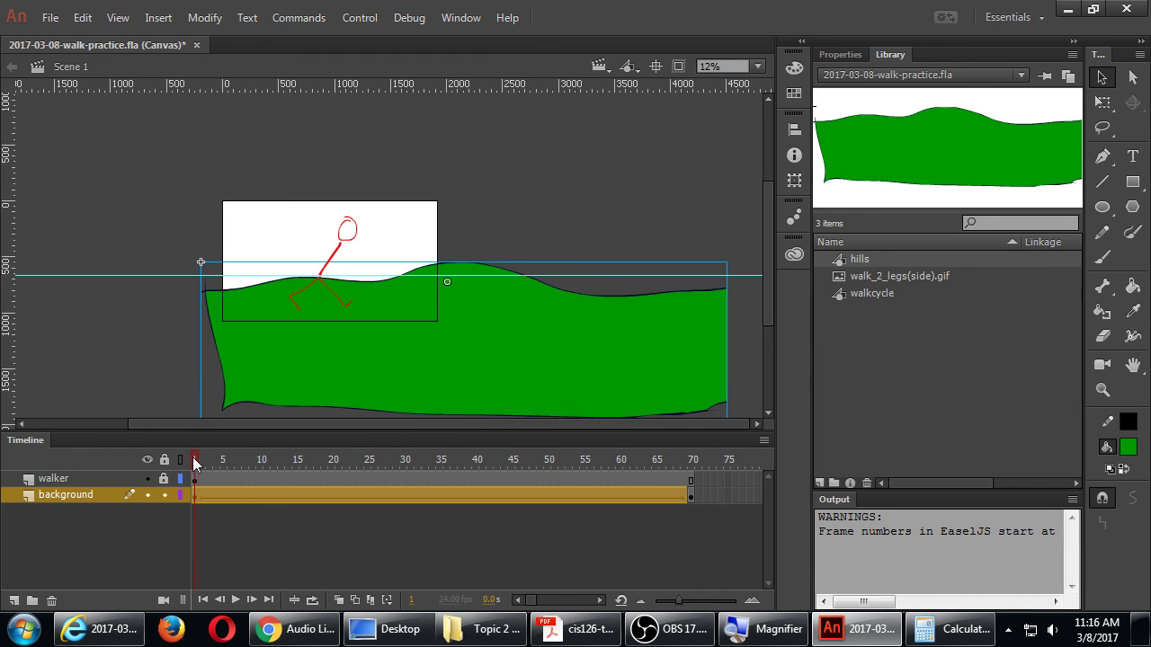
Step: Scrub the timeline from frame 1 to frame 70 and back to compare the hills' start and end positions
left_click_drag(196, 463, 697, 469)
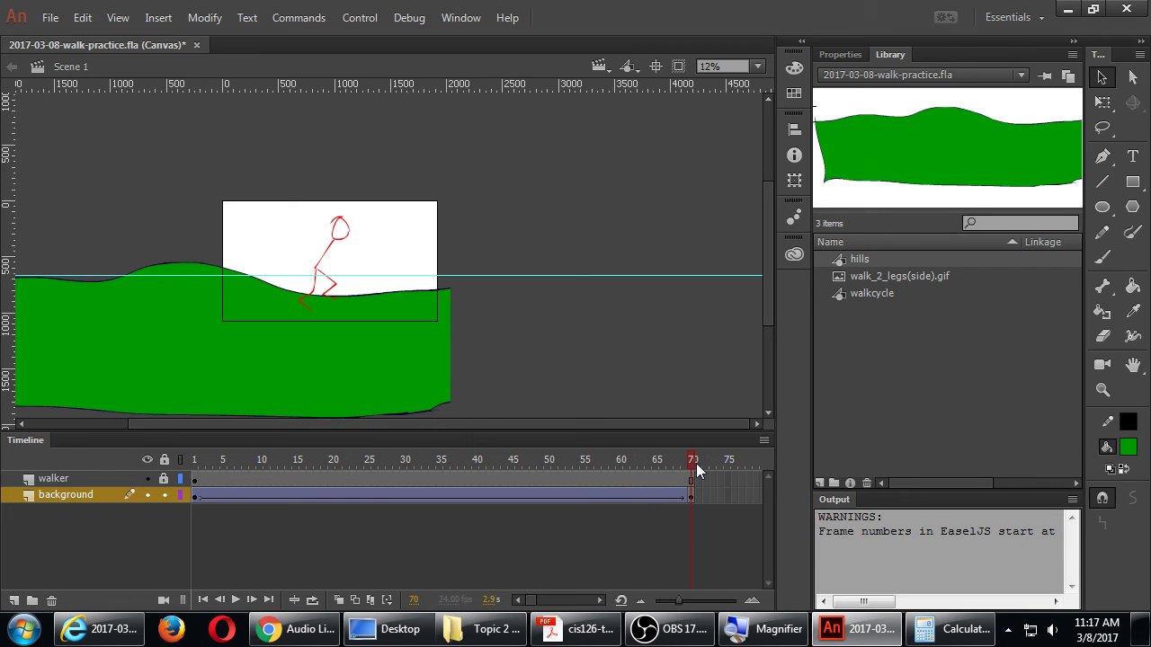
left_click_drag(697, 470, 162, 459)
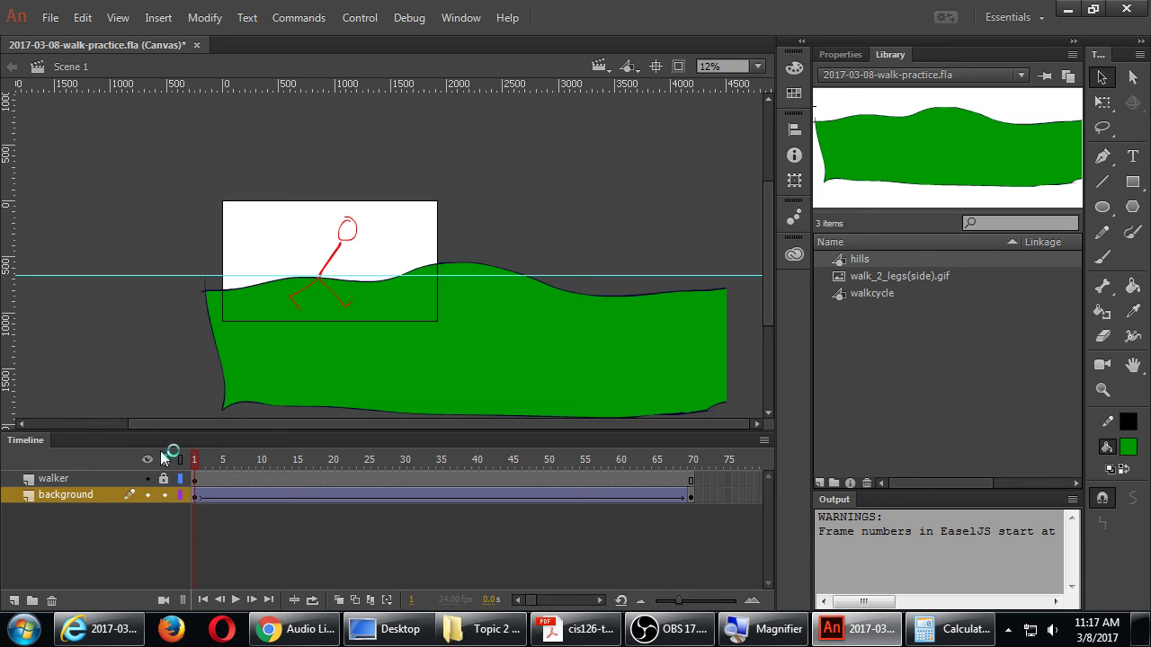
left_click_drag(162, 459, 176, 435)
Step: At frame 1, try to isolate the stage-covering portion of the background layer's hills instance
left_click_drag(213, 177, 451, 323)
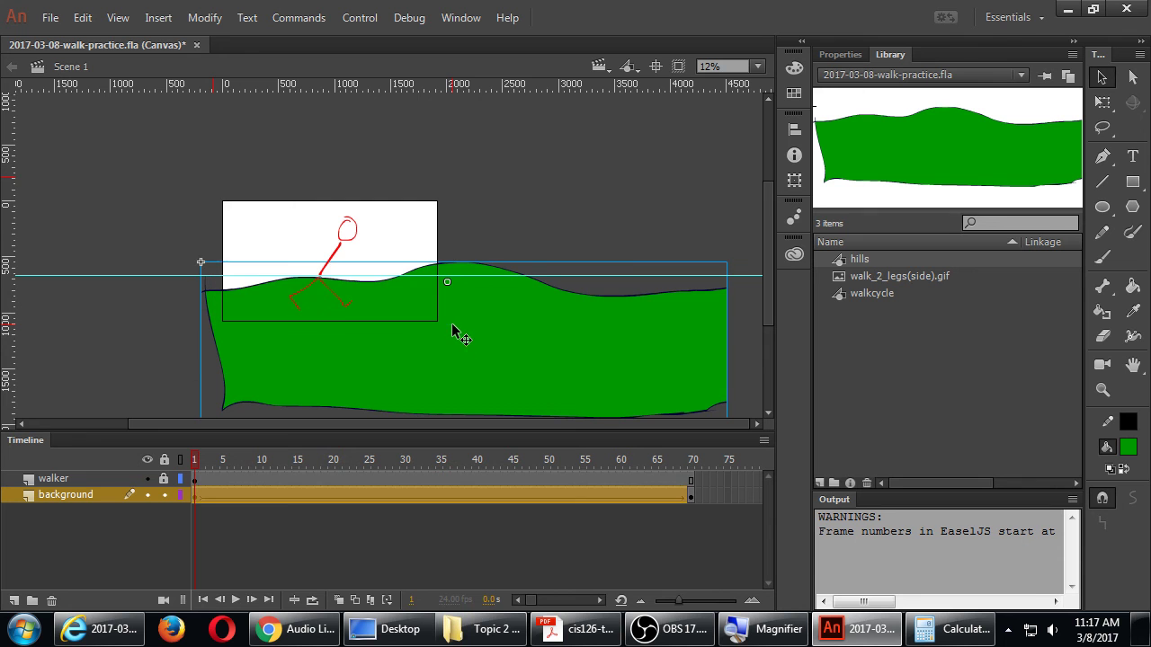
left_click(466, 212)
left_click(194, 495)
left_click(160, 228)
left_click_drag(215, 184, 448, 329)
Step: Inside the hills symbol, select the starting section slightly wider than the stage and place a copy just beyond the hills' right end
double_click(474, 357)
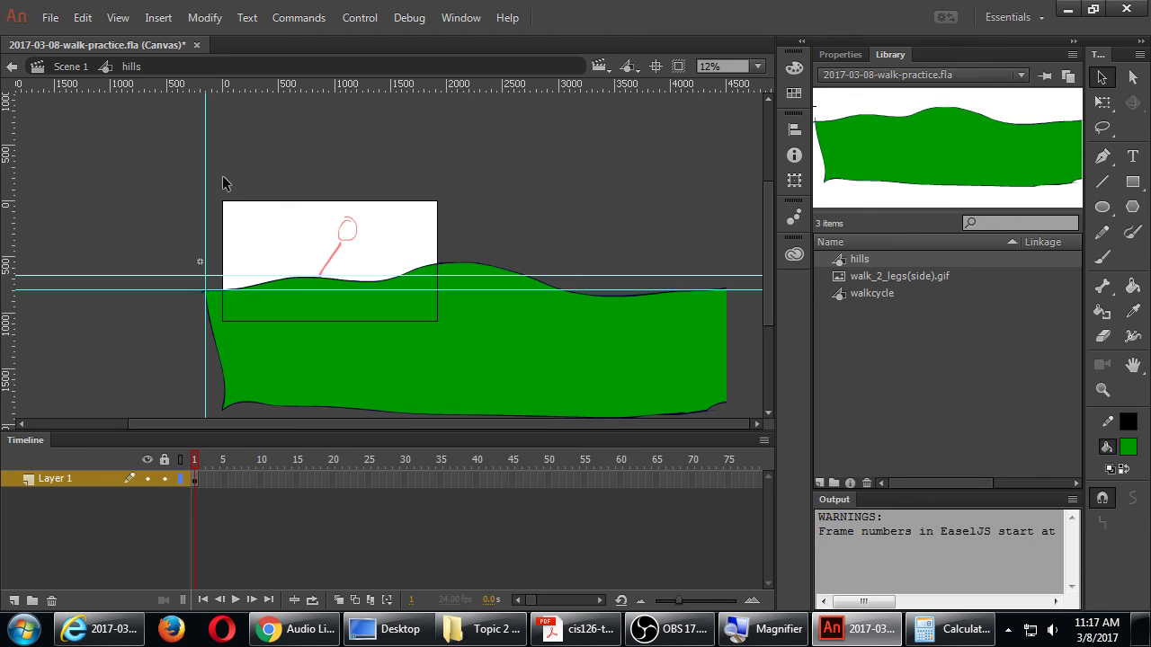
left_click_drag(223, 177, 447, 329)
left_click_drag(163, 144, 449, 426)
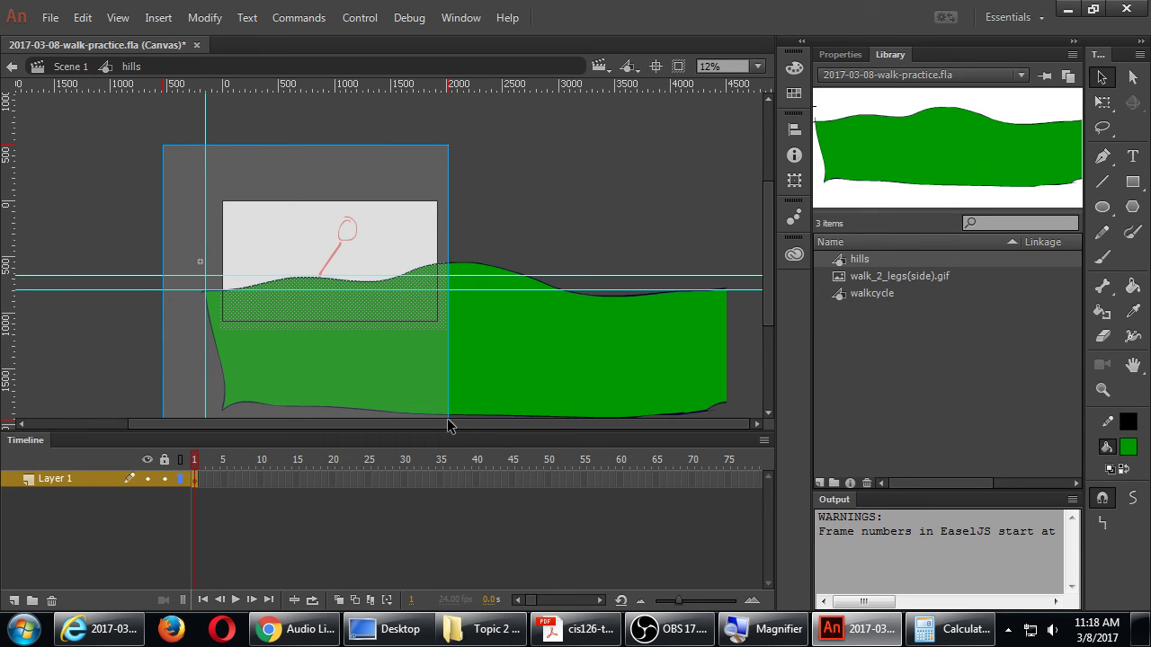
left_click_drag(447, 419, 441, 418)
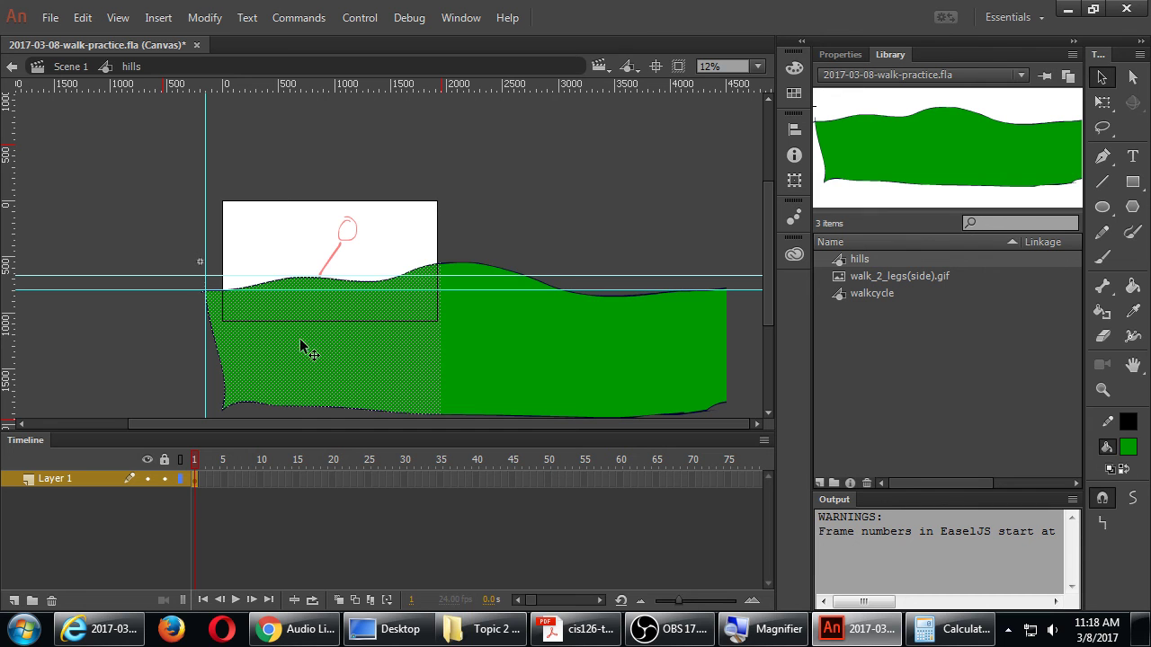
left_click_drag(303, 342, 777, 370)
key("ctrl+equal")
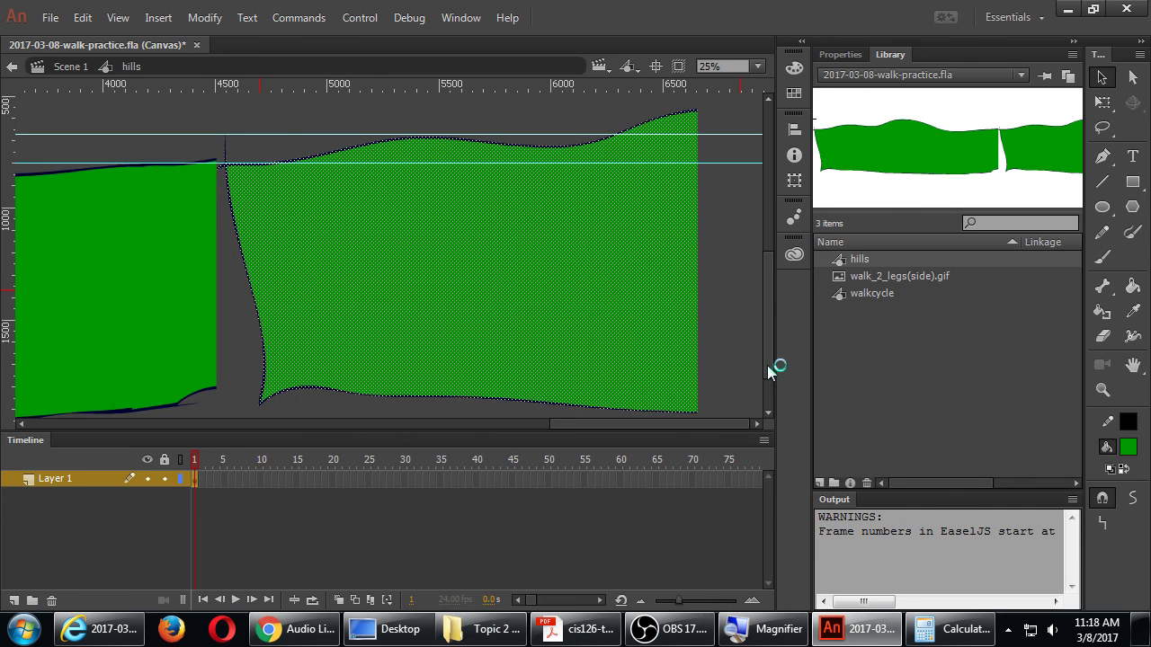
left_click_drag(278, 288, 435, 332)
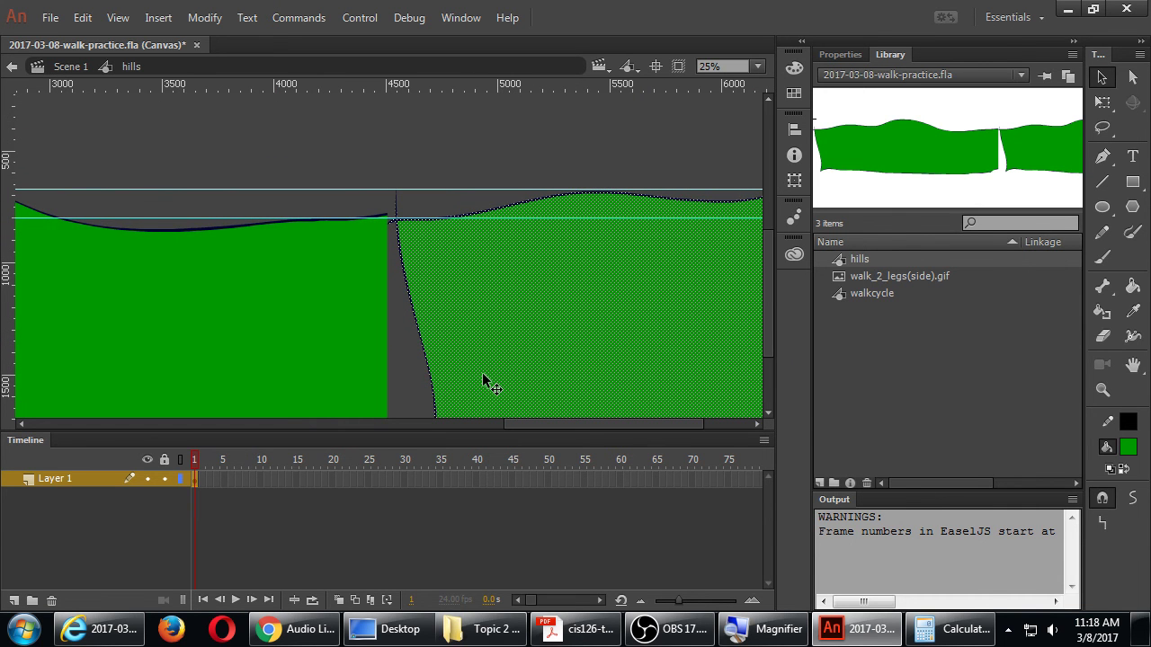
Step: Nudge the copied hill section left until its top outline overlaps the original hills' right end, and deselect it
key("Left")
key("Left")
key("Left")
key("Left")
key("Left")
key("Left")
key("Left")
key("Left")
key("Left")
key("Left")
key("Left")
key("Left")
key("Left")
key("Left")
key("Left")
key("Left")
key("Left")
key("Left")
key("Left")
key("Left")
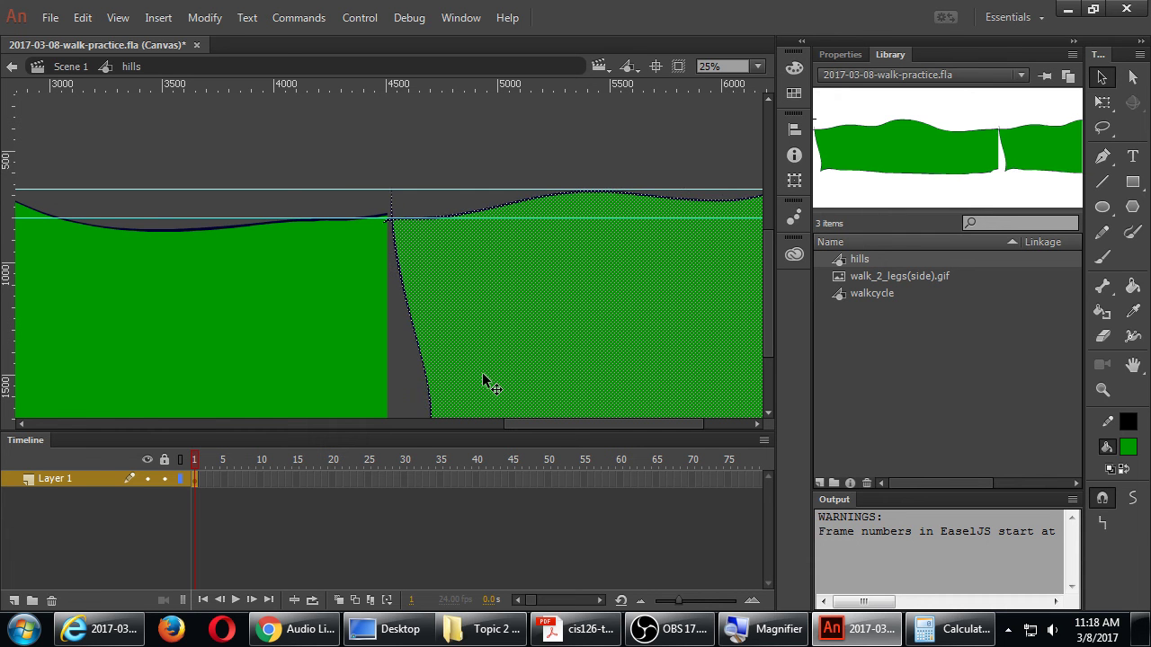
key("shift+Left")
key("shift+Left")
key("shift+Left")
key("shift+Left")
key("shift+Left")
key("shift+Left")
key("shift+Left")
key("shift+Left")
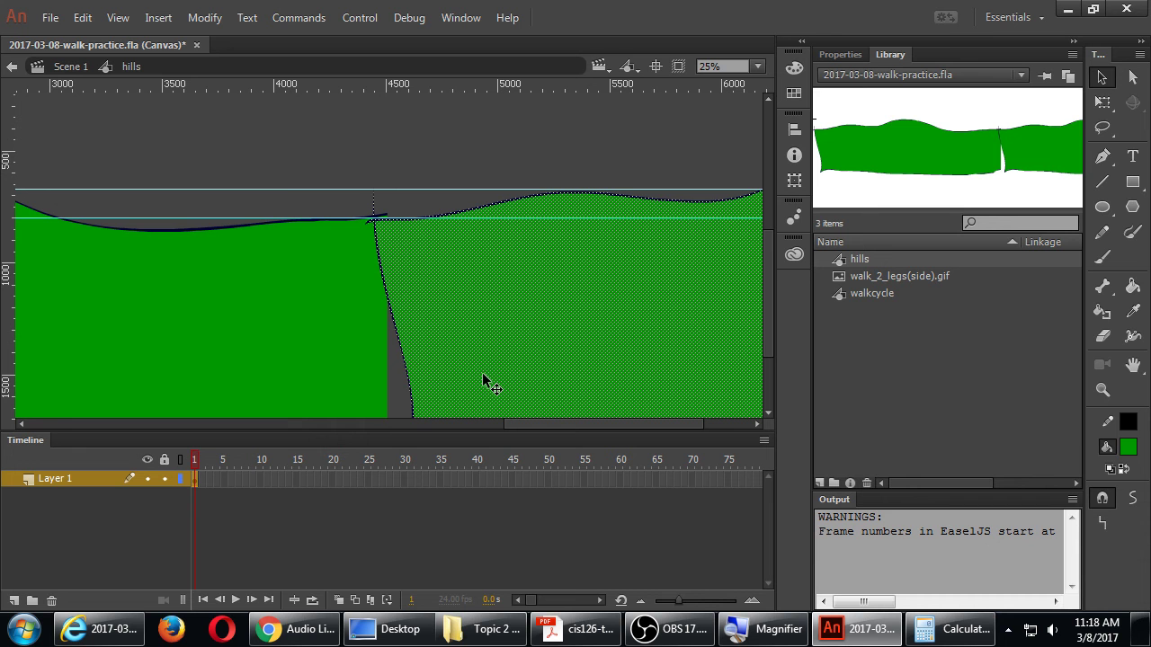
left_click(527, 153)
Step: Preview the animation with the extended hills in the browser and save the document
key("ctrl+Return")
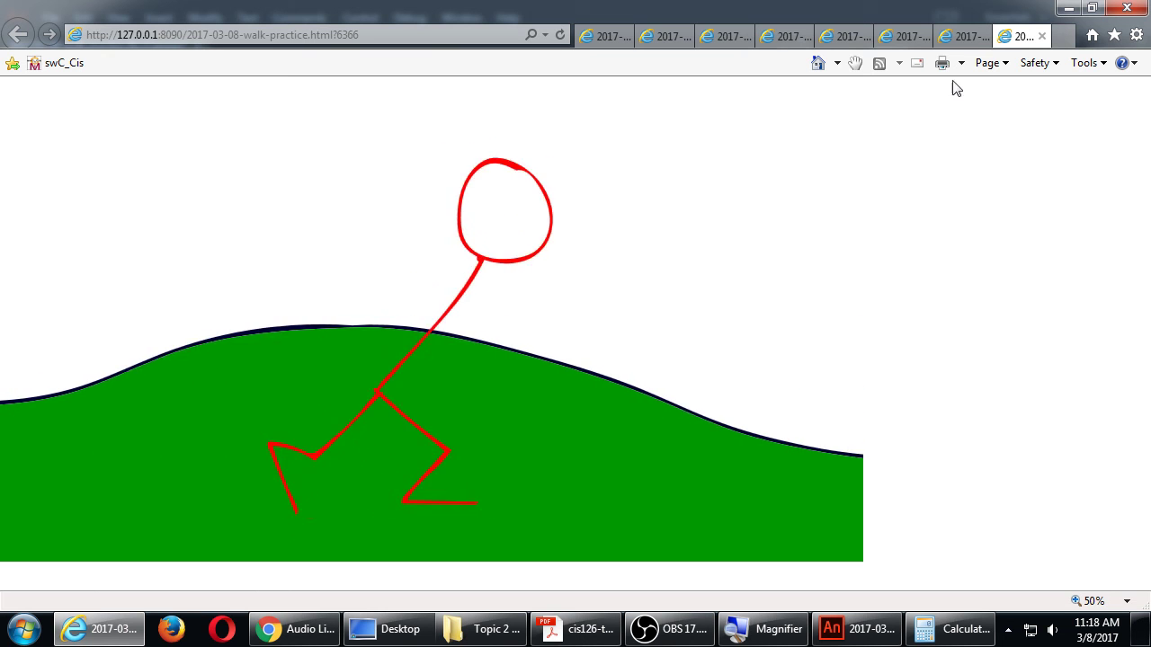
left_click(1068, 7)
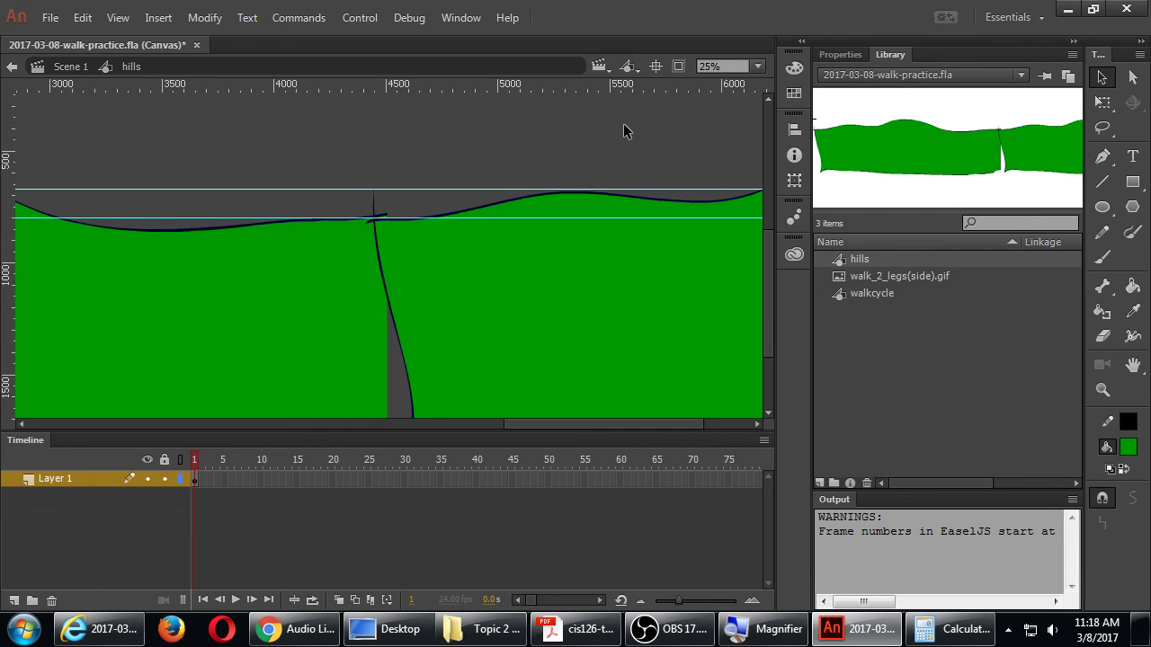
key("ctrl+s")
Step: Undo the nudging and the placement of the copied hill section in the hills symbol
key("ctrl+minus")
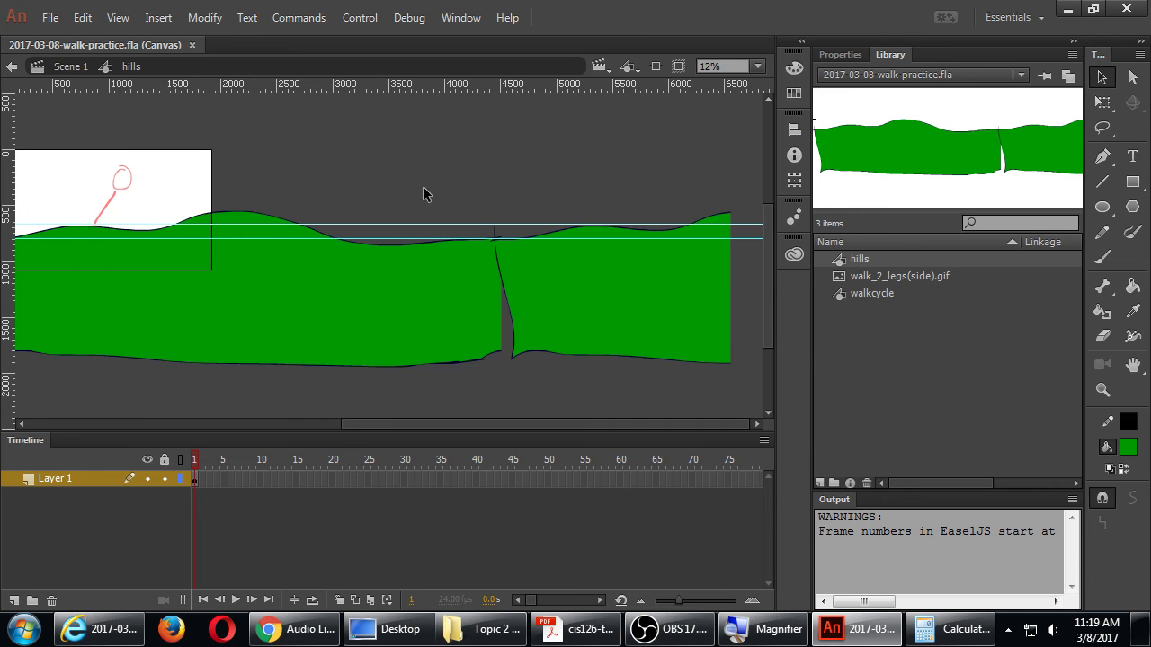
left_click_drag(329, 161, 494, 154)
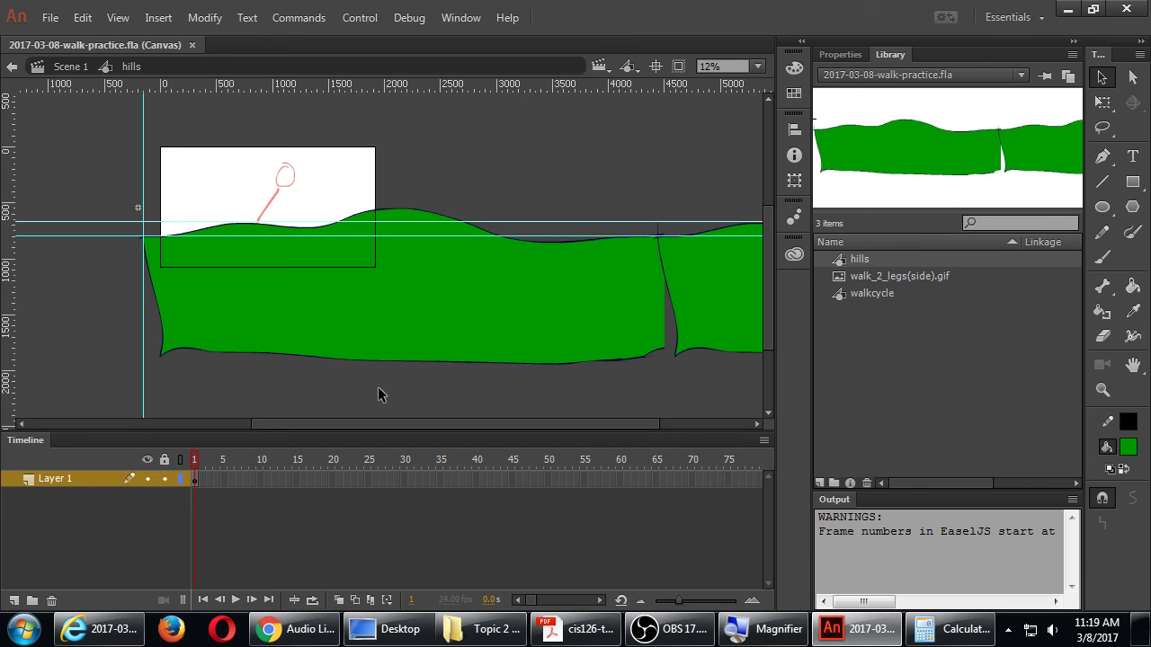
key("ctrl+z")
key("ctrl+z")
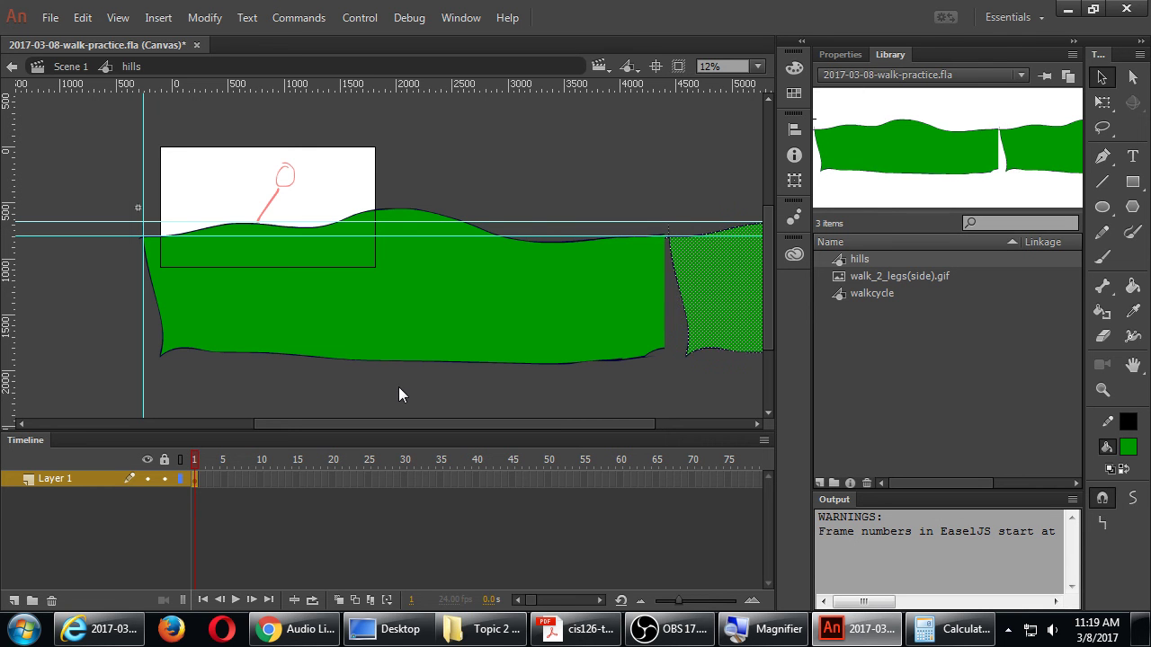
key("ctrl+z")
key("ctrl+z")
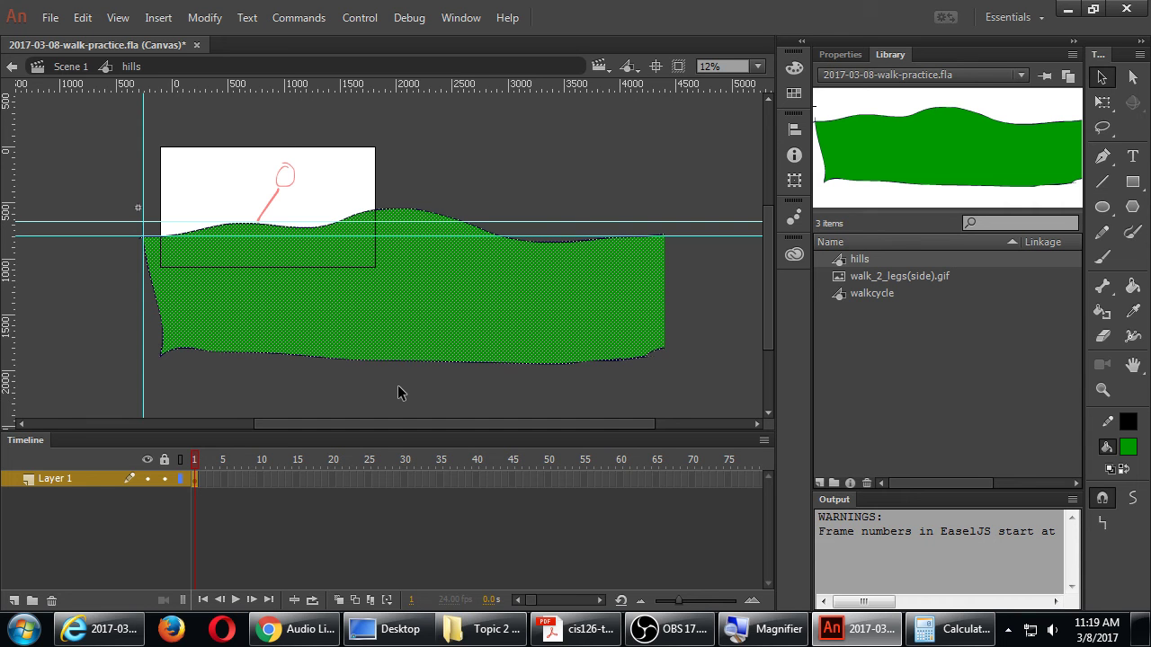
Step: Flip the pasted copy of the whole hills shape horizontally and position it against the original's right end
left_click(82, 17)
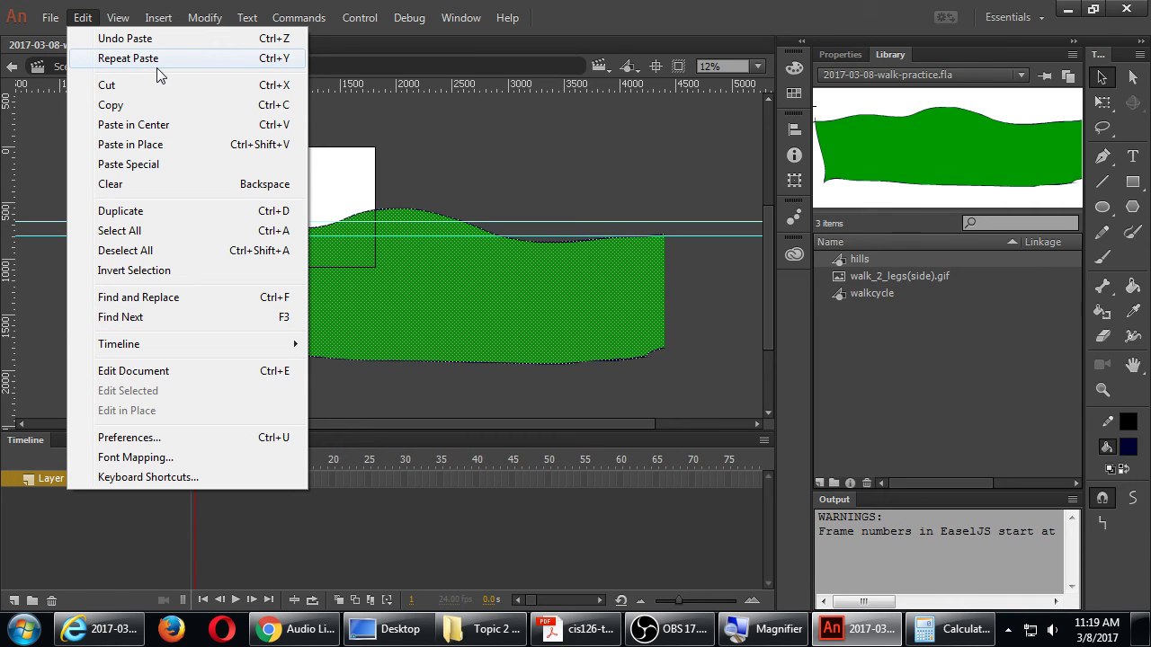
mouse_move(205, 19)
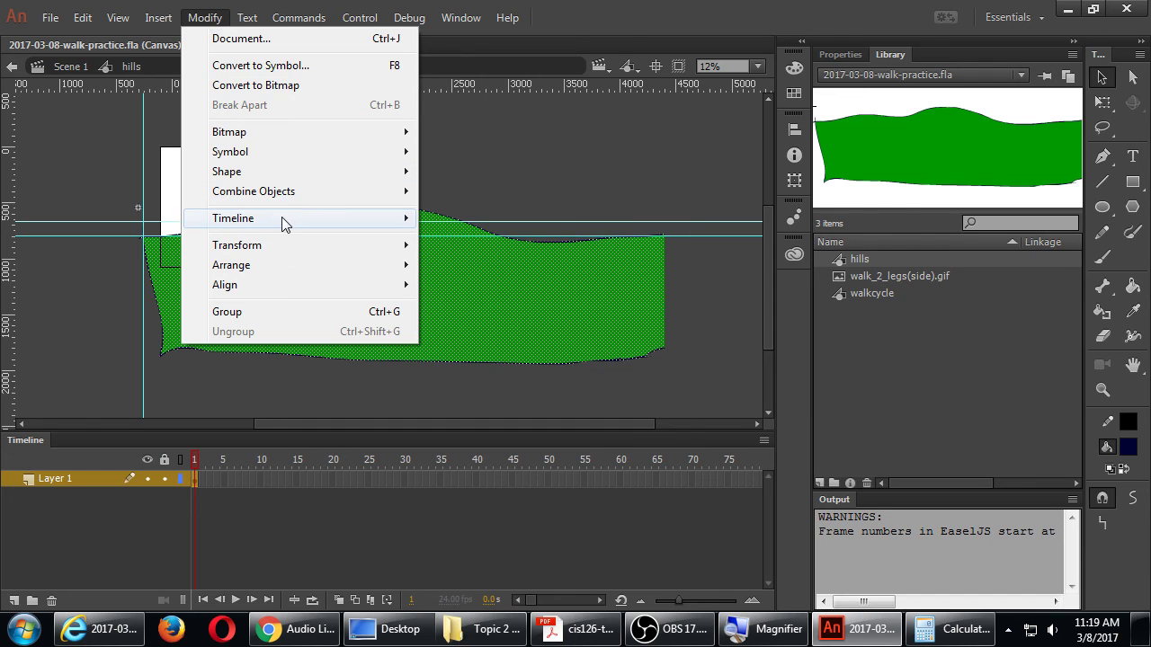
mouse_move(288, 249)
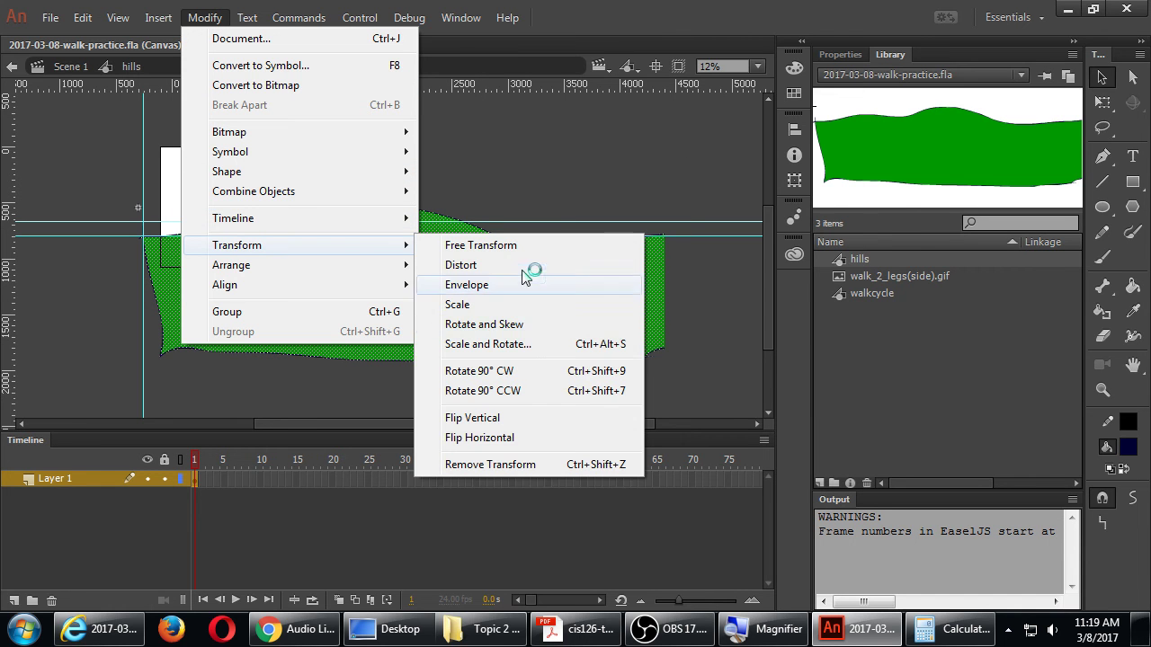
left_click(519, 436)
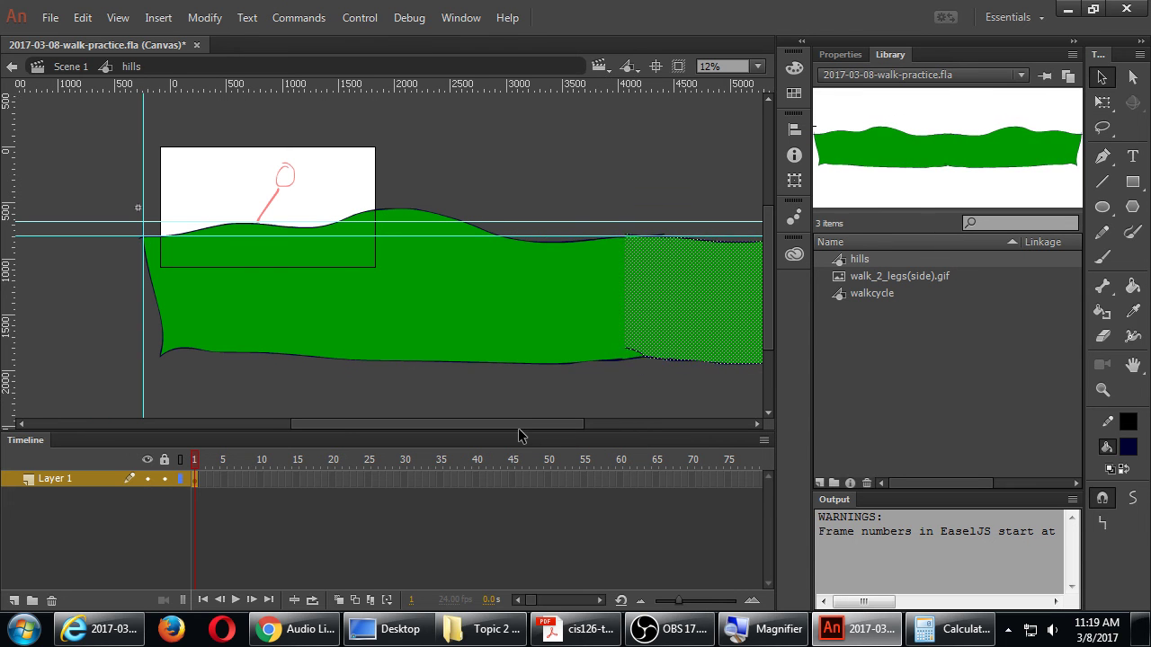
Step: Preview the animation with the mirrored hills in the browser and close the preview
key("ctrl+Return")
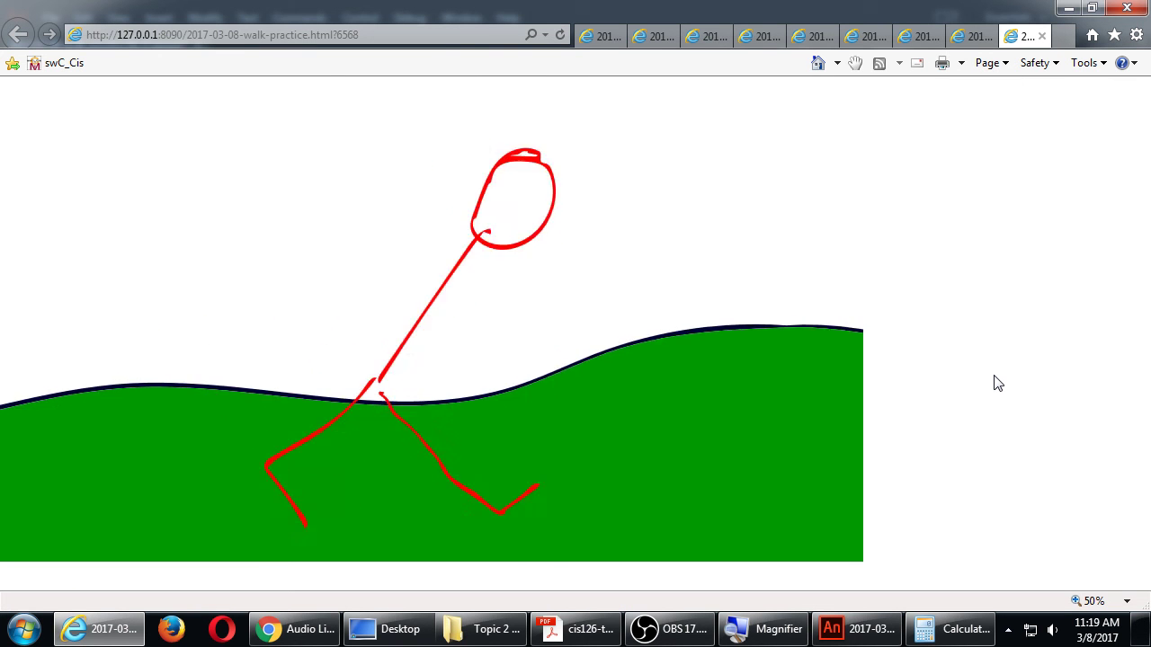
left_click(1126, 7)
left_click(545, 321)
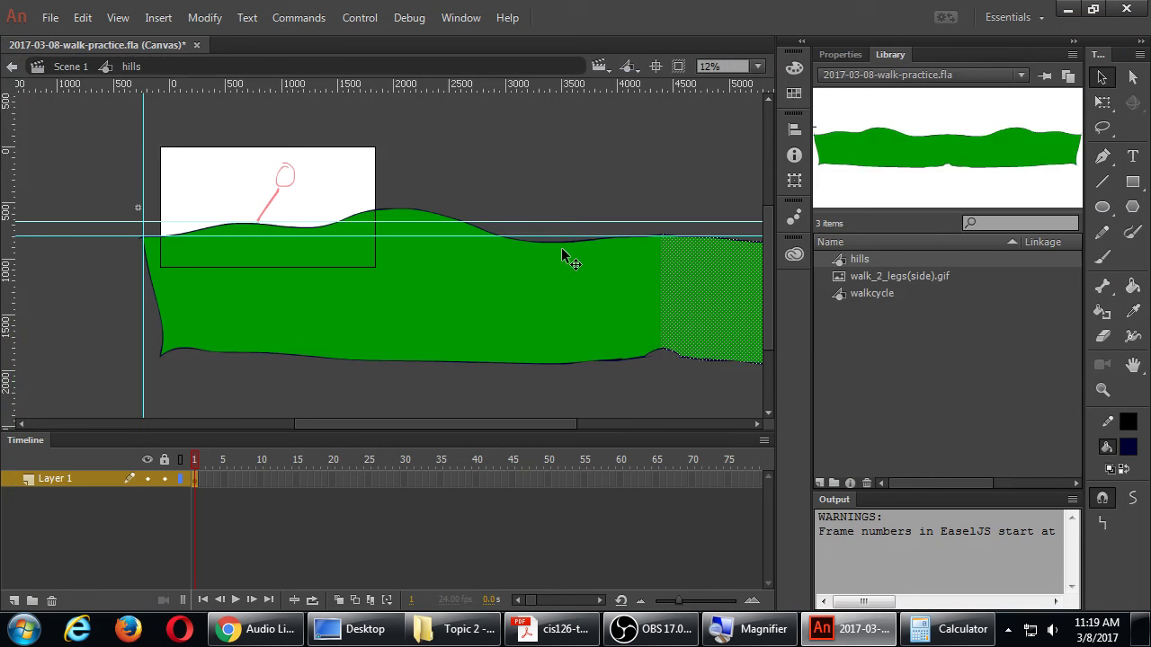
Step: Undo the mirrored hills copy so only the original shape is left in the symbol, and save the document
left_click(597, 147)
key("ctrl+z")
key("ctrl+z")
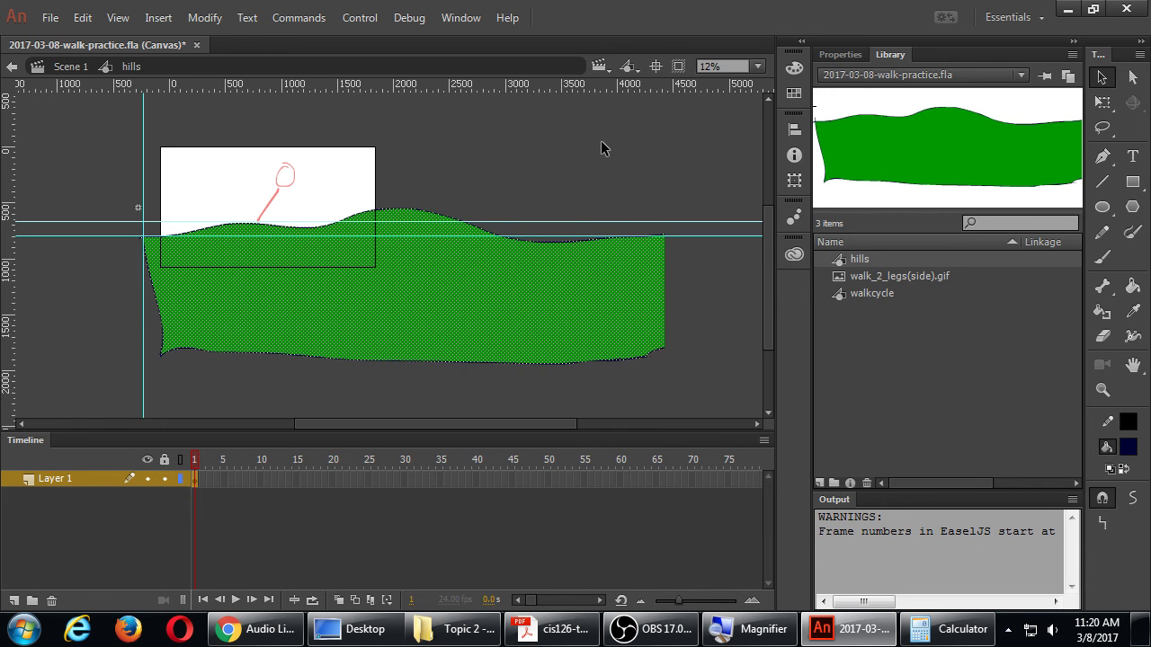
key("ctrl+z")
key("ctrl+s")
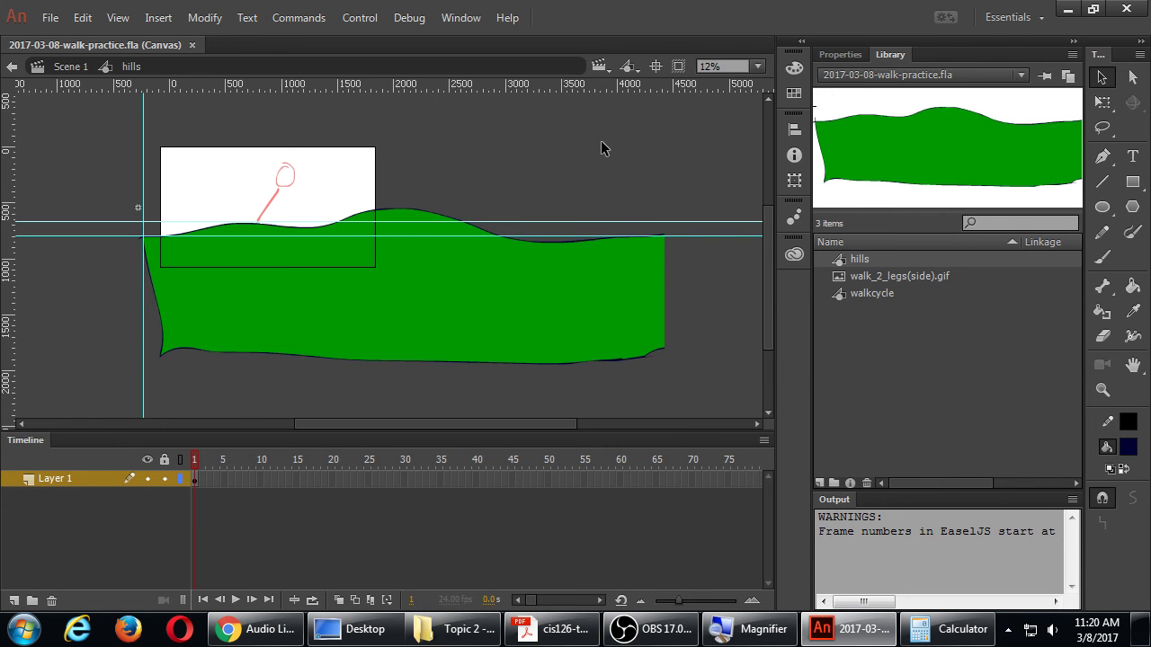